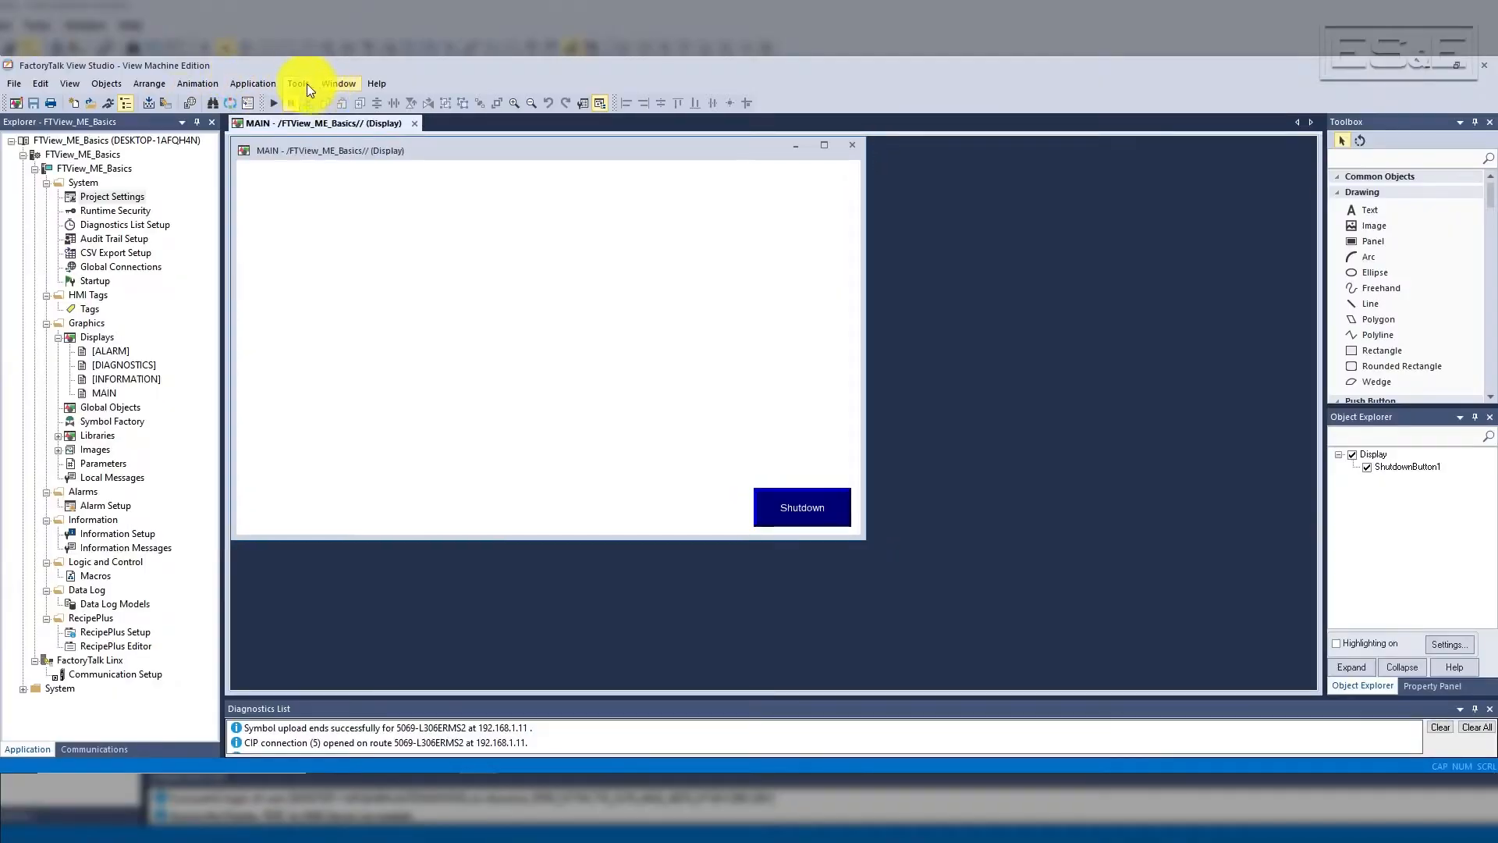
- Open the Application Manager for the FTView_ME_Basics application
click(306, 83)
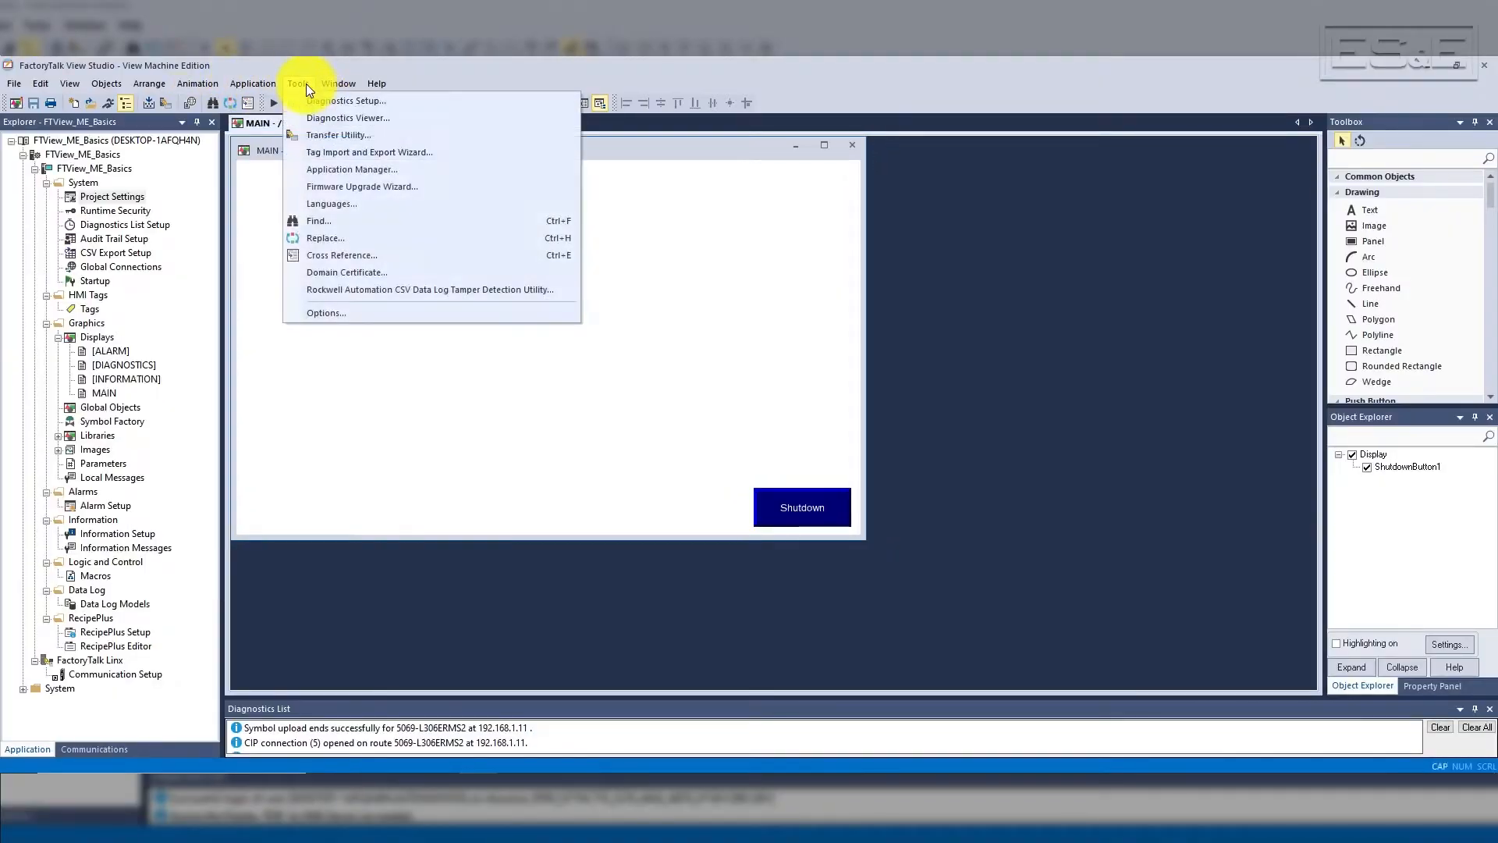
click(349, 168)
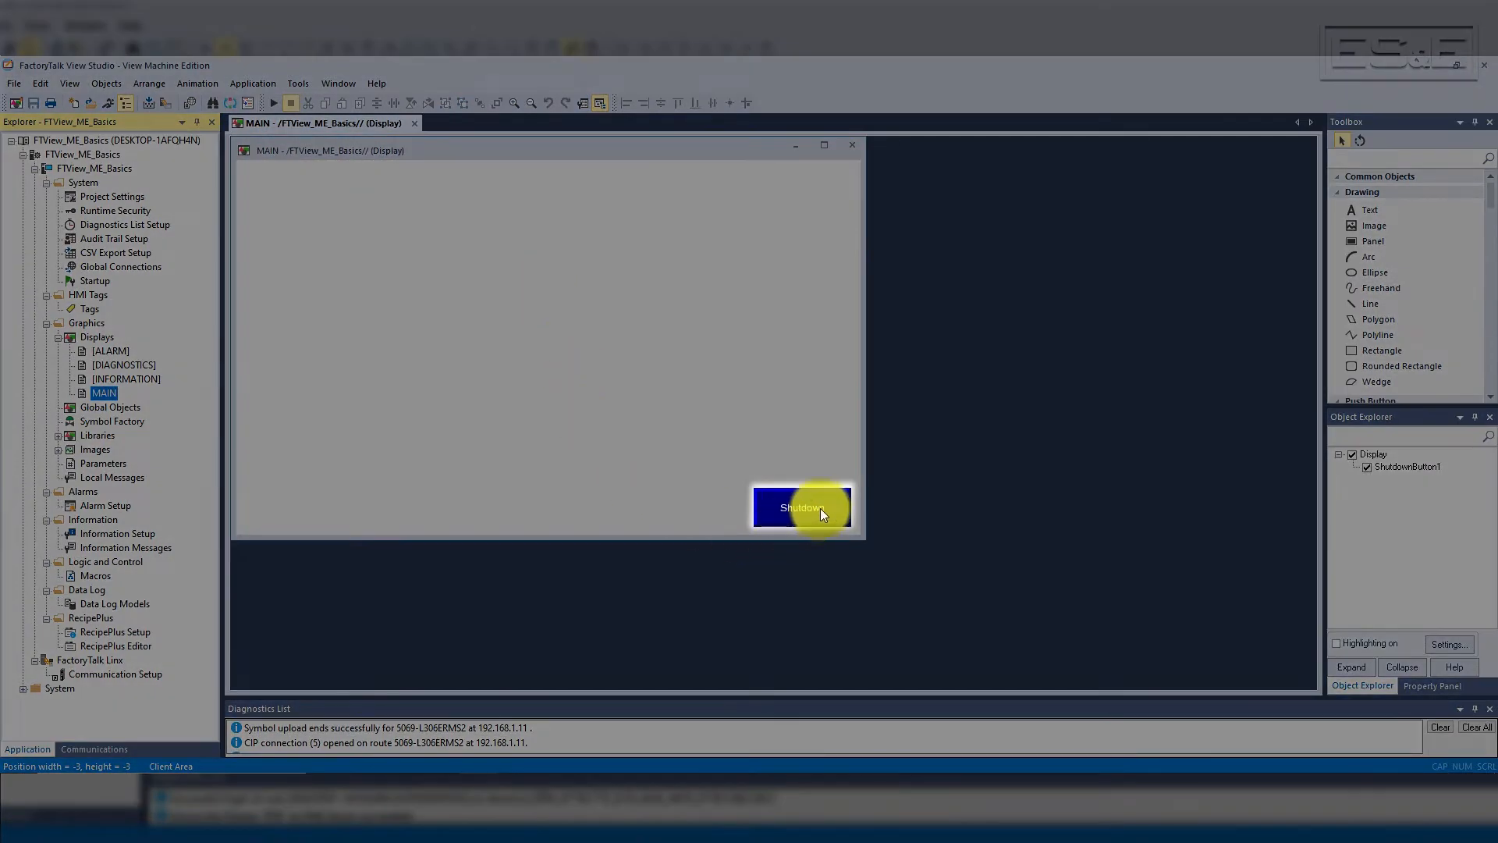
- Set the background color of the MAIN display to gray in its display settings
click(821, 508)
click(821, 508)
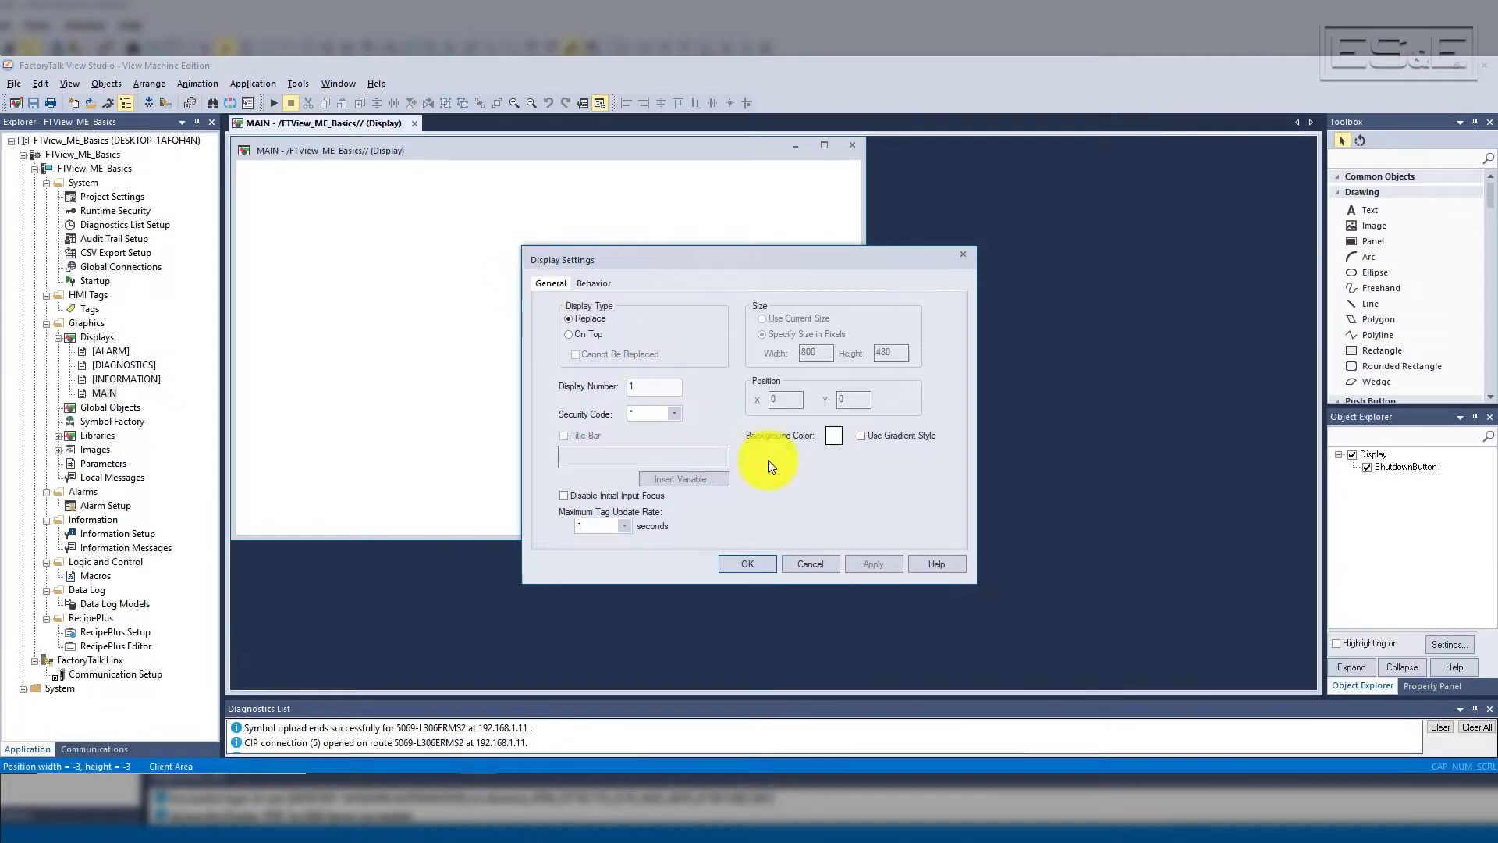
click(835, 436)
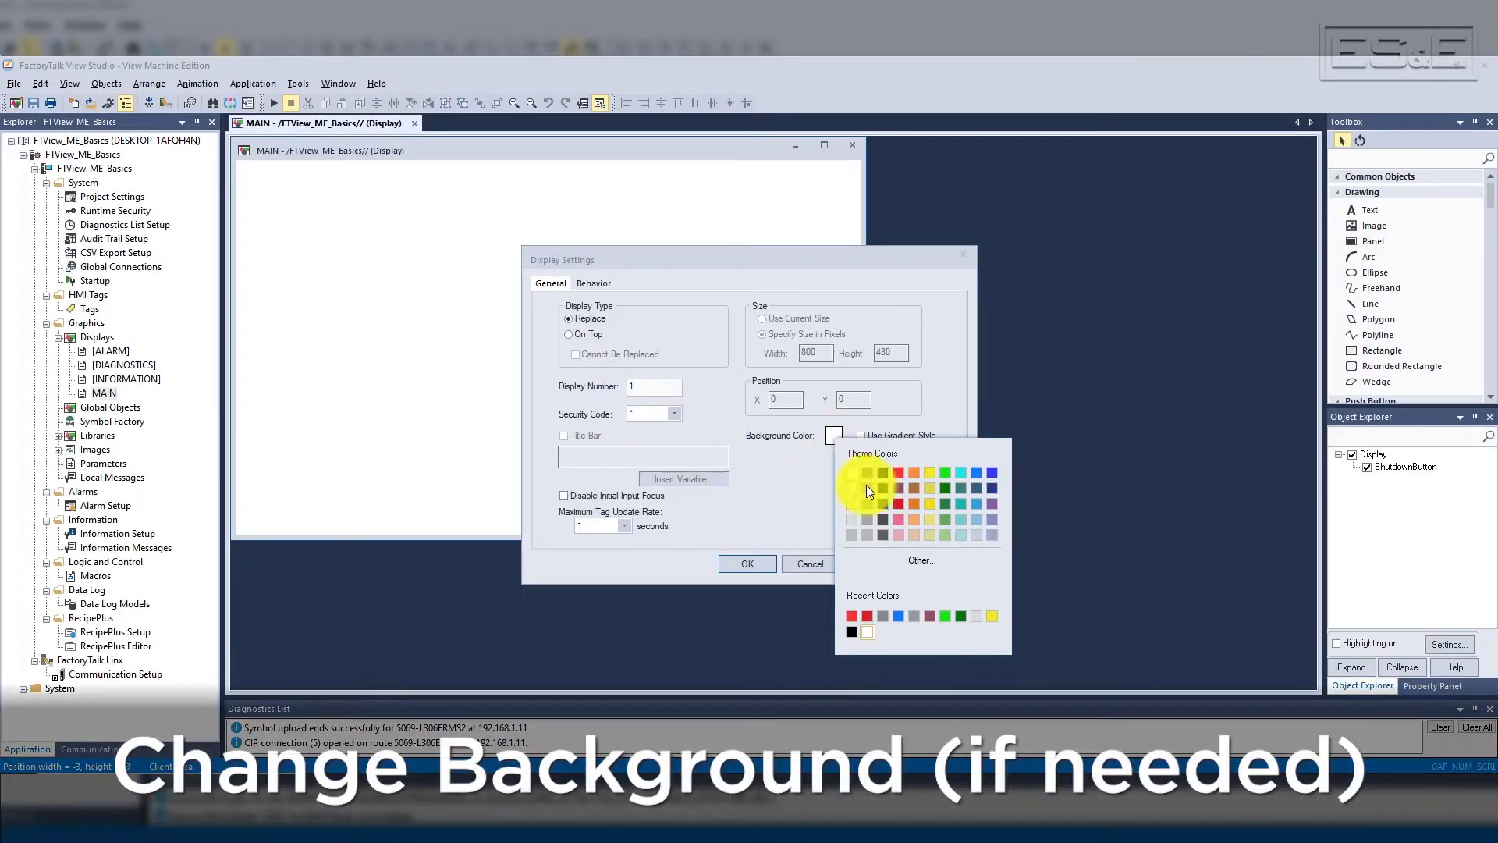
click(867, 487)
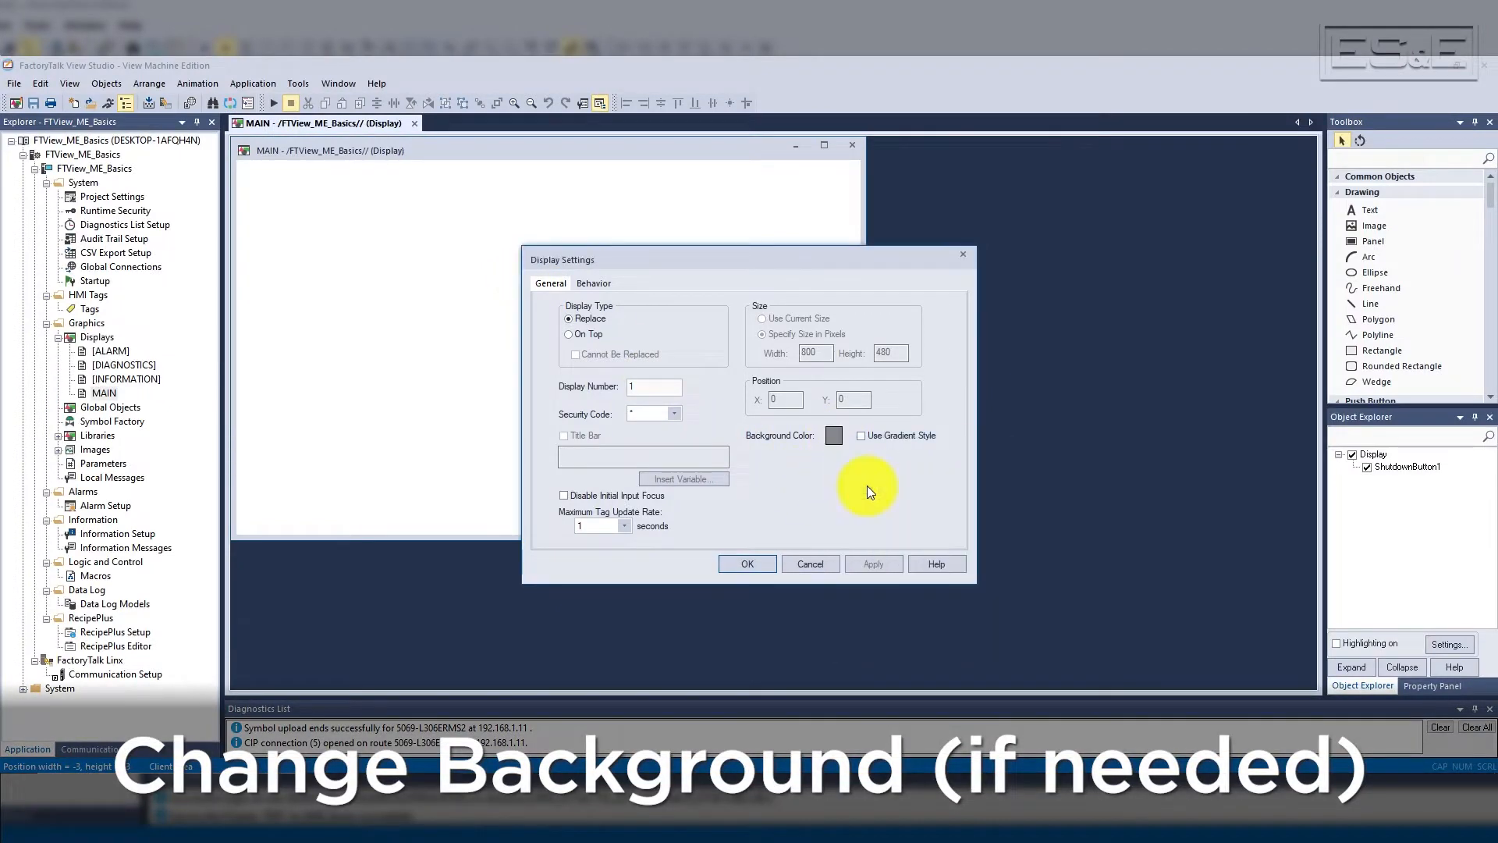
click(756, 564)
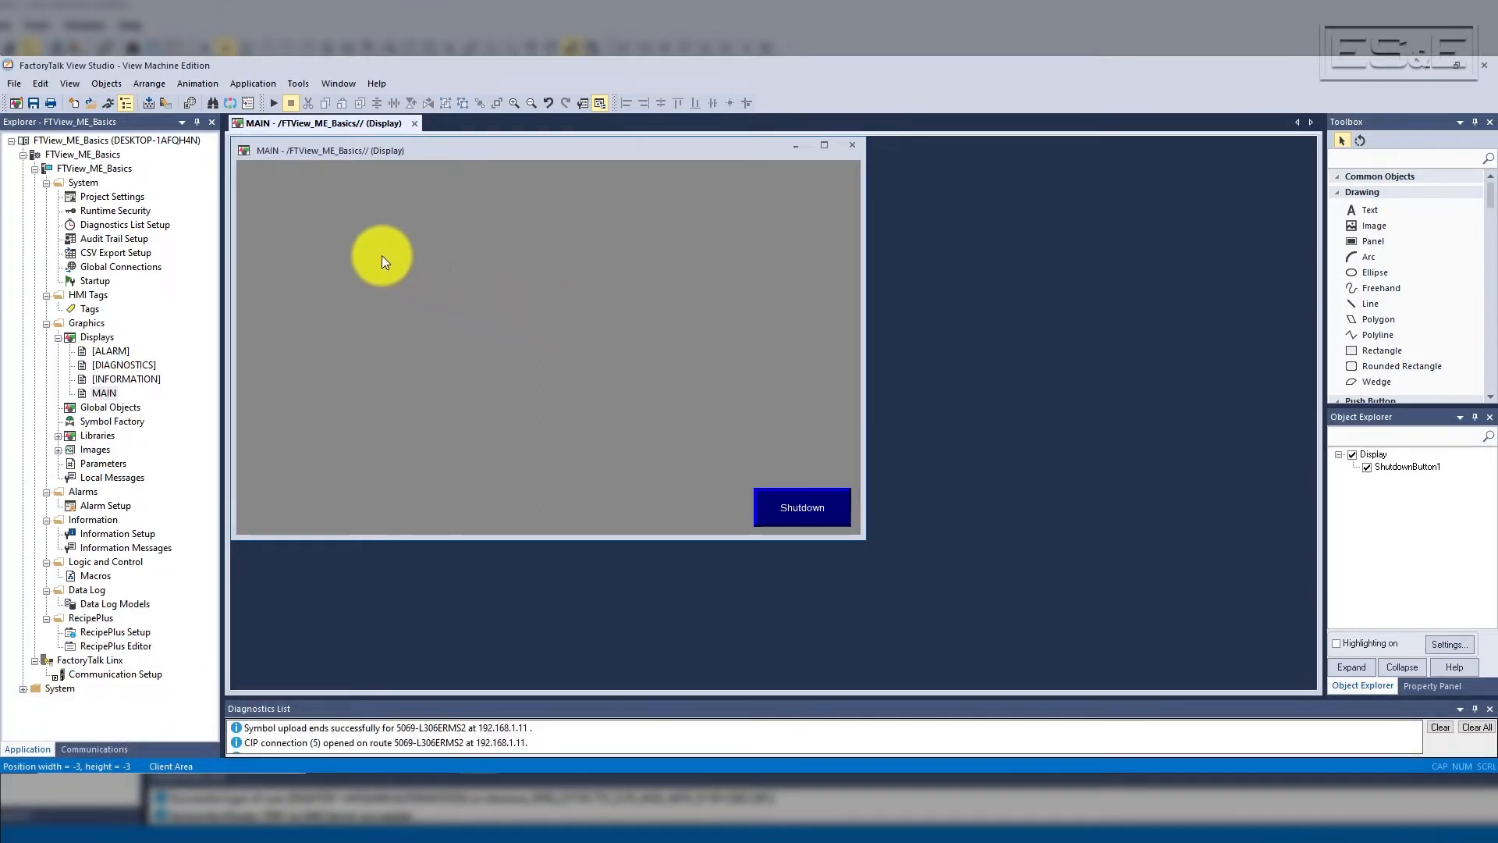
- Draw a maintained push button near the upper-left corner of the MAIN display and open its state settings
click(1340, 200)
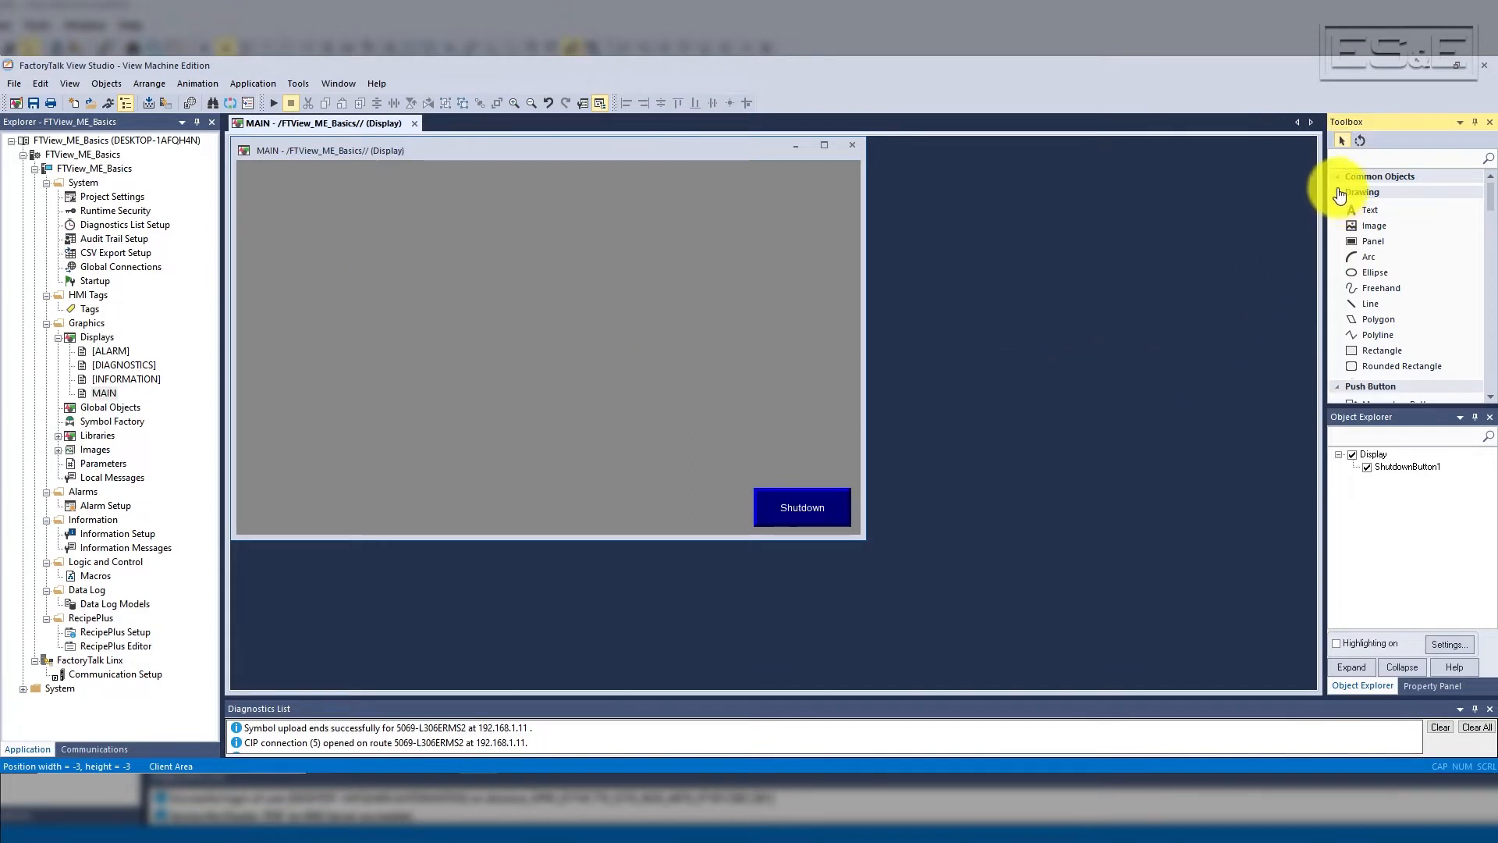
click(1398, 241)
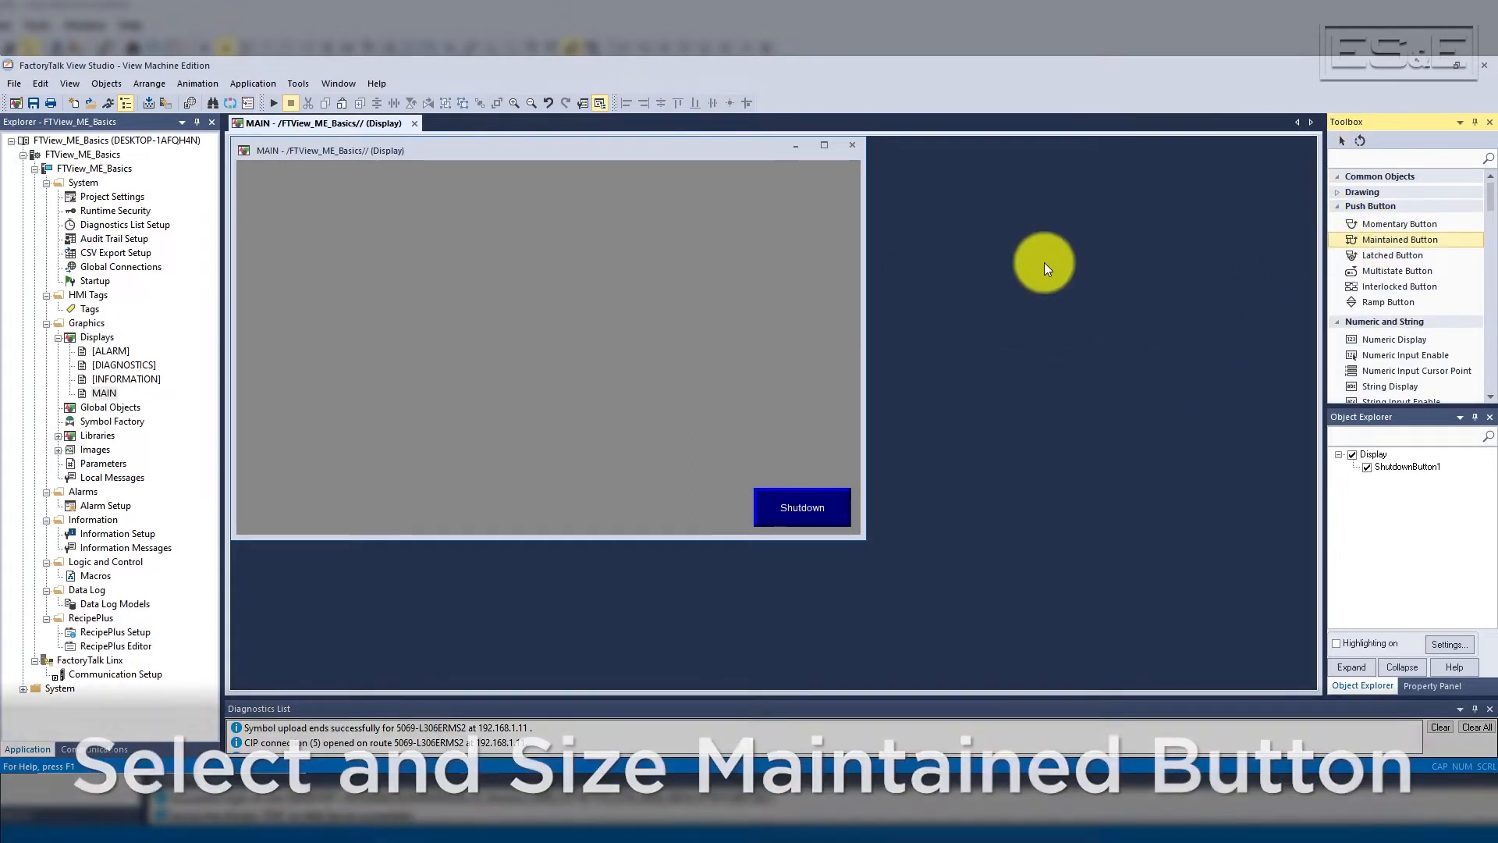
drag(296, 217, 379, 292)
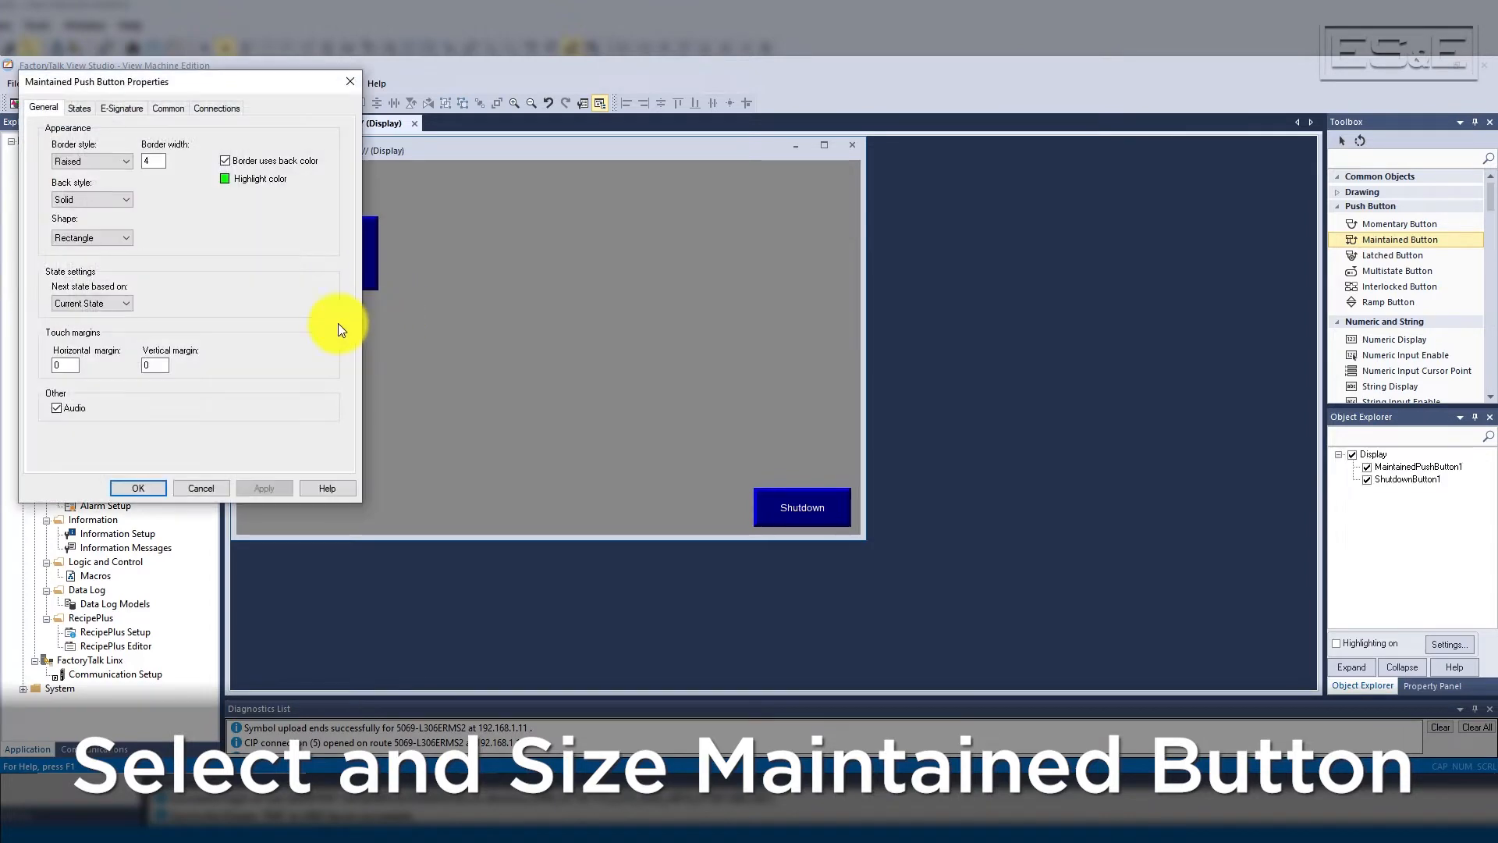
click(109, 306)
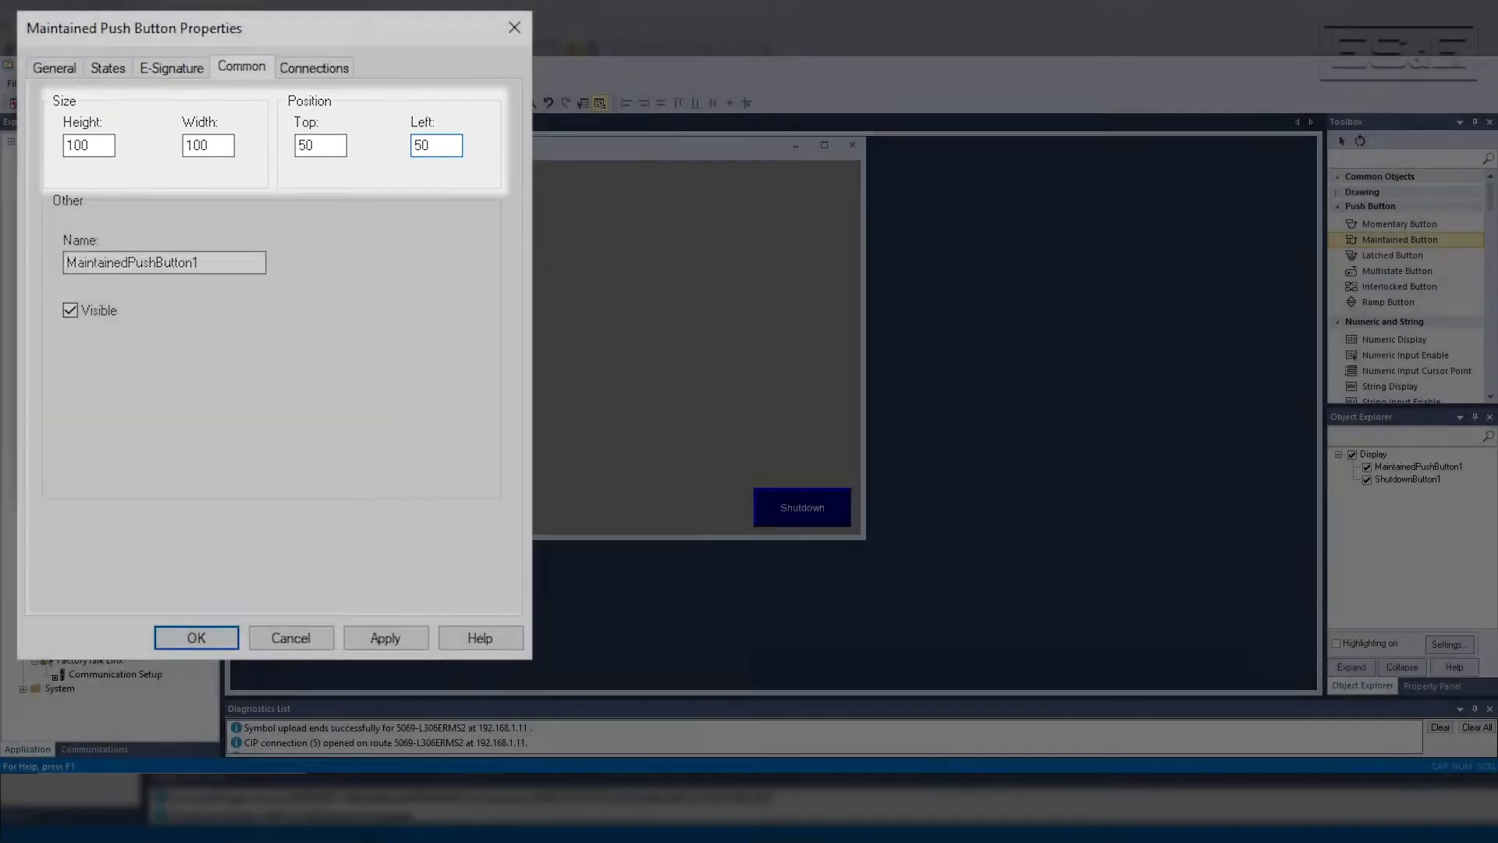
click(109, 68)
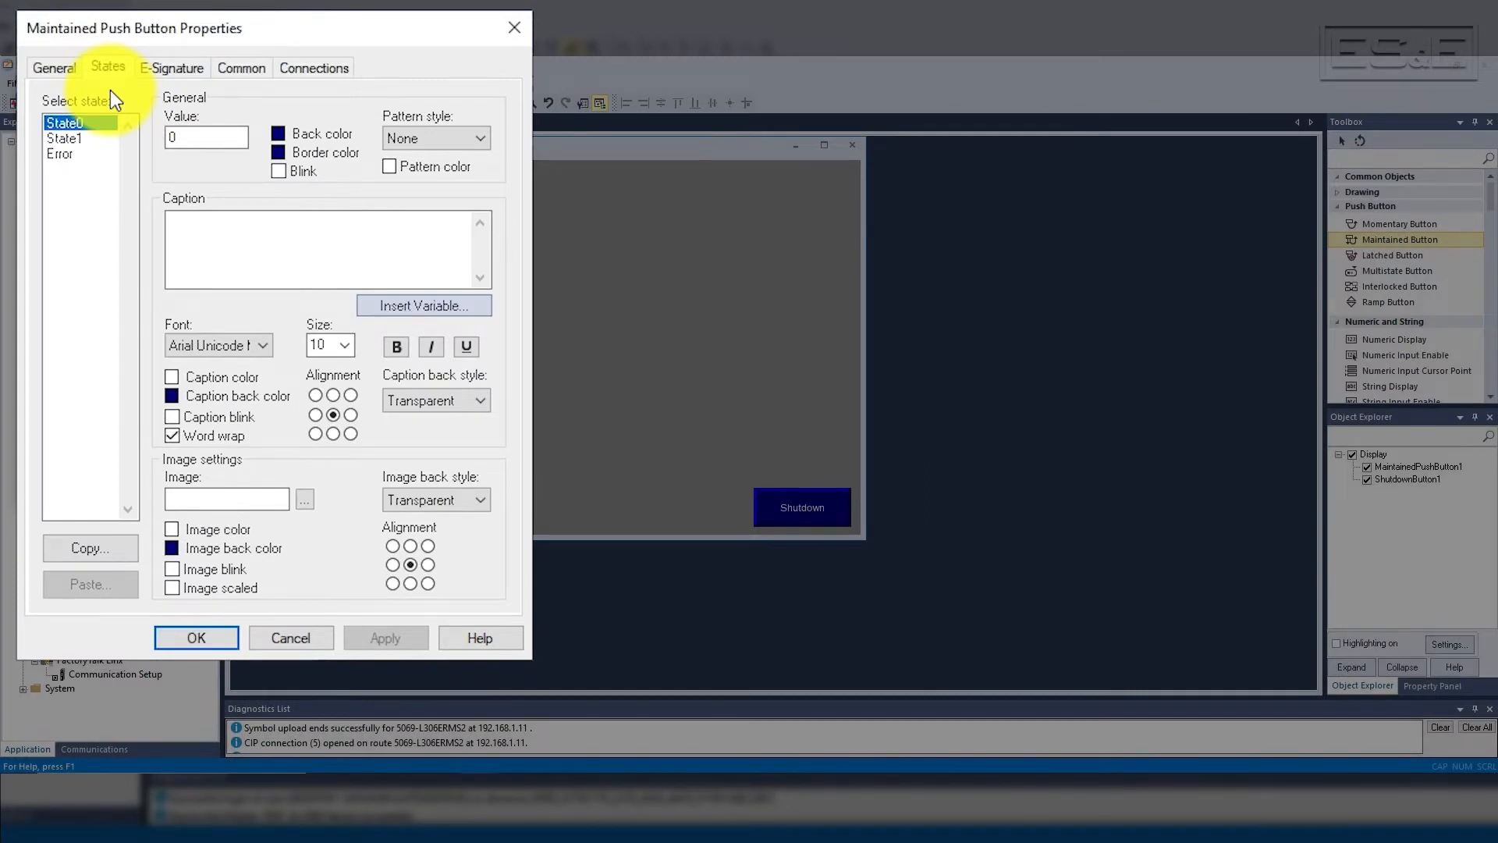
click(247, 235)
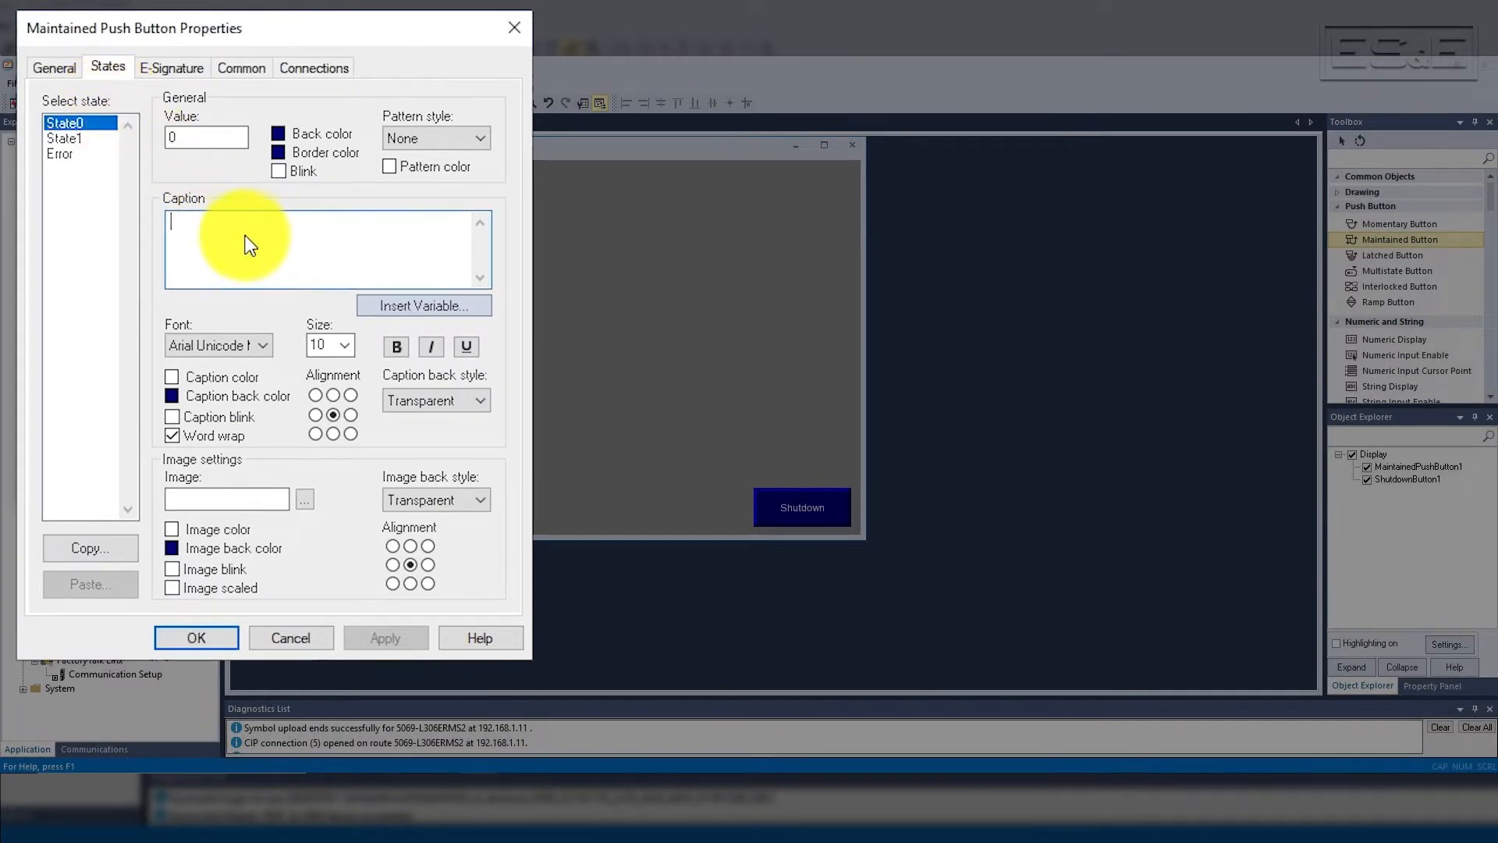
text(MANUAL)
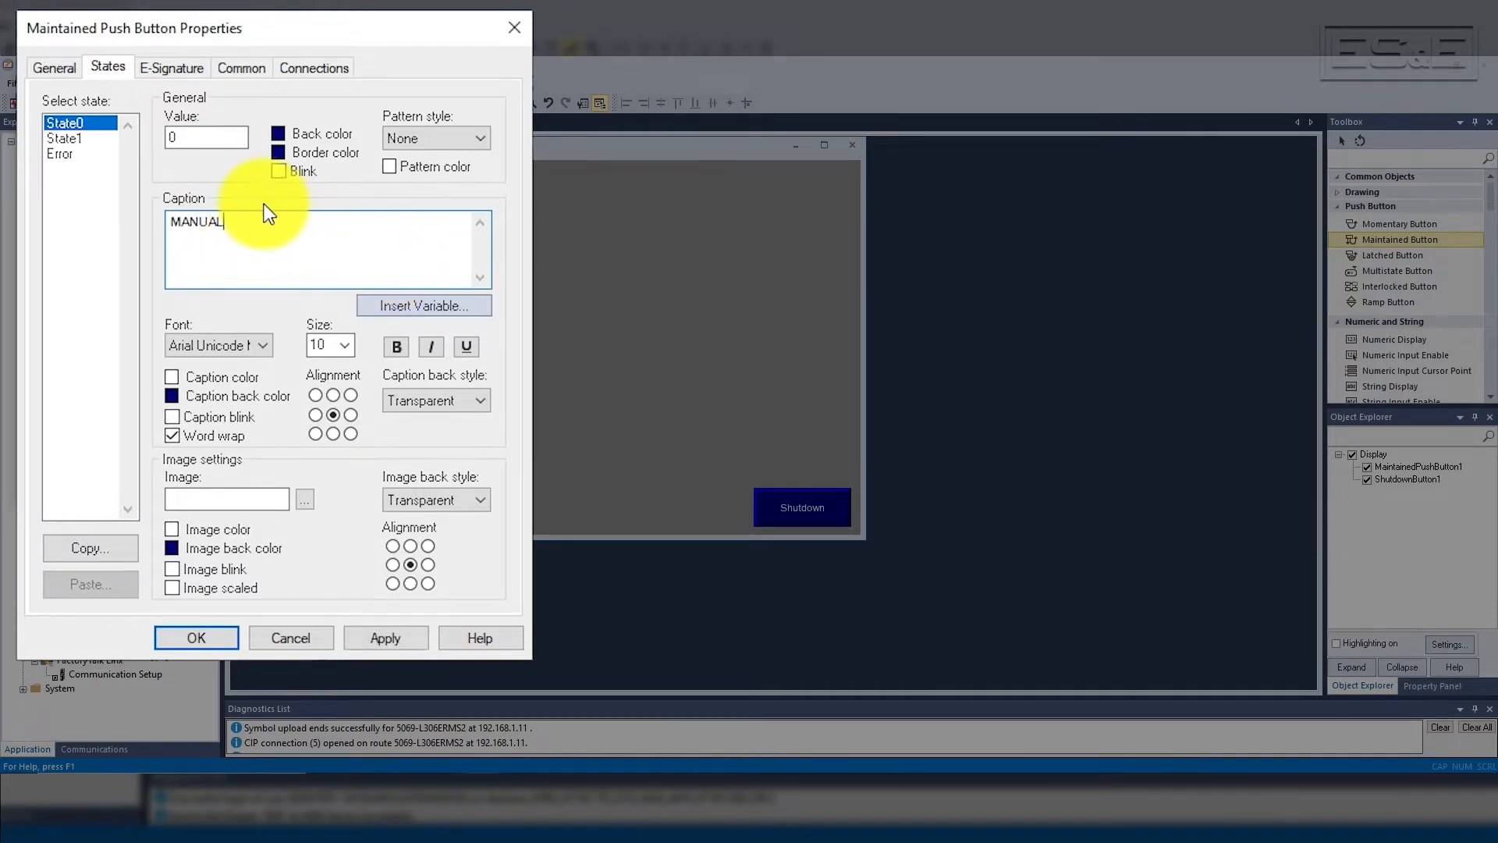
key(ctrl+a)
key(Delete)
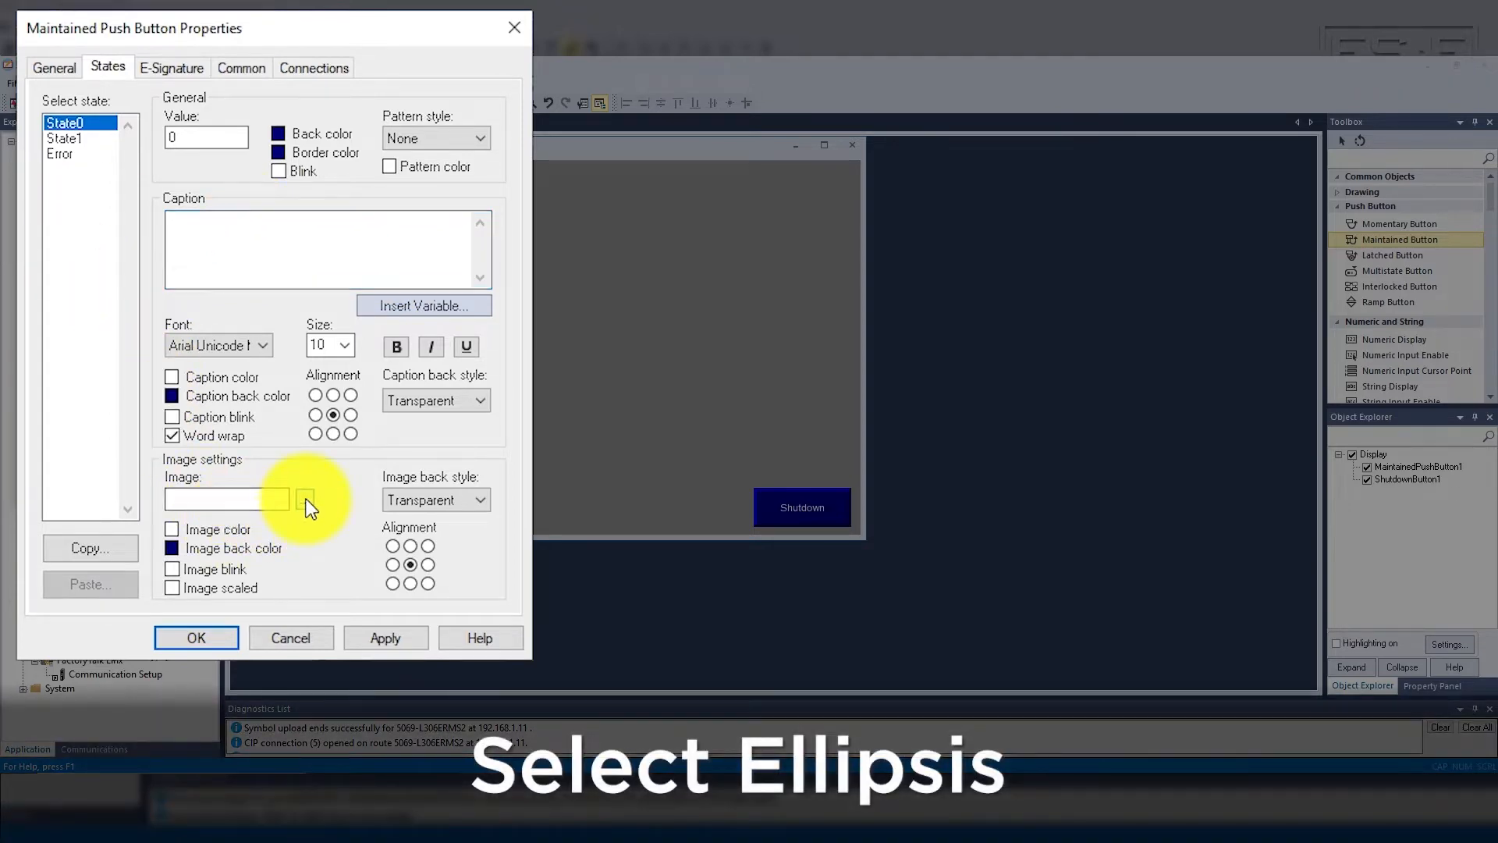
- Copy the Selector switch (Left) symbol from the Gadget Switches 1 category of the symbol library for State0's image
click(305, 499)
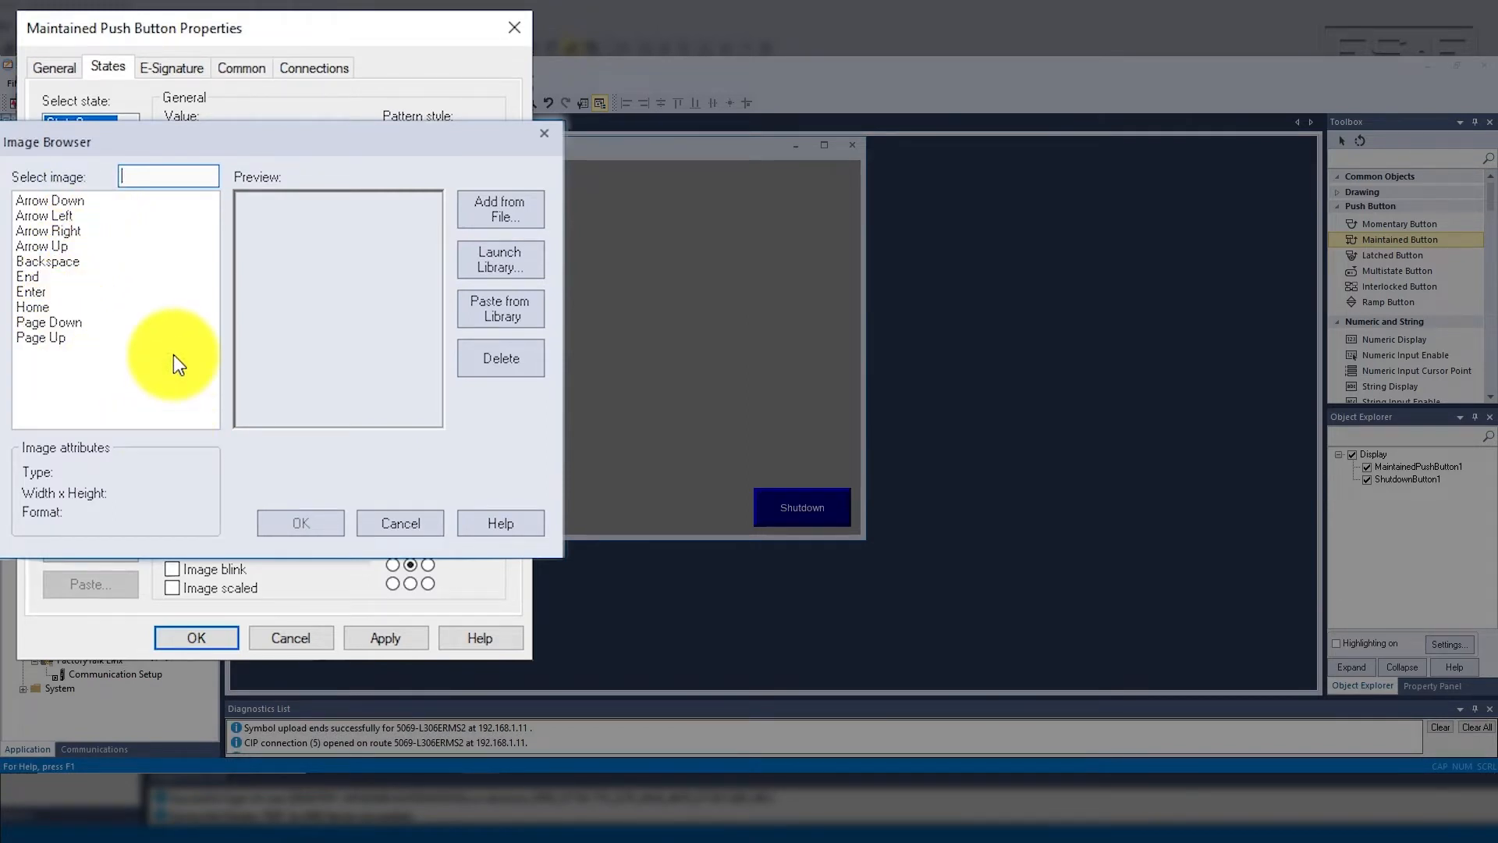
click(522, 258)
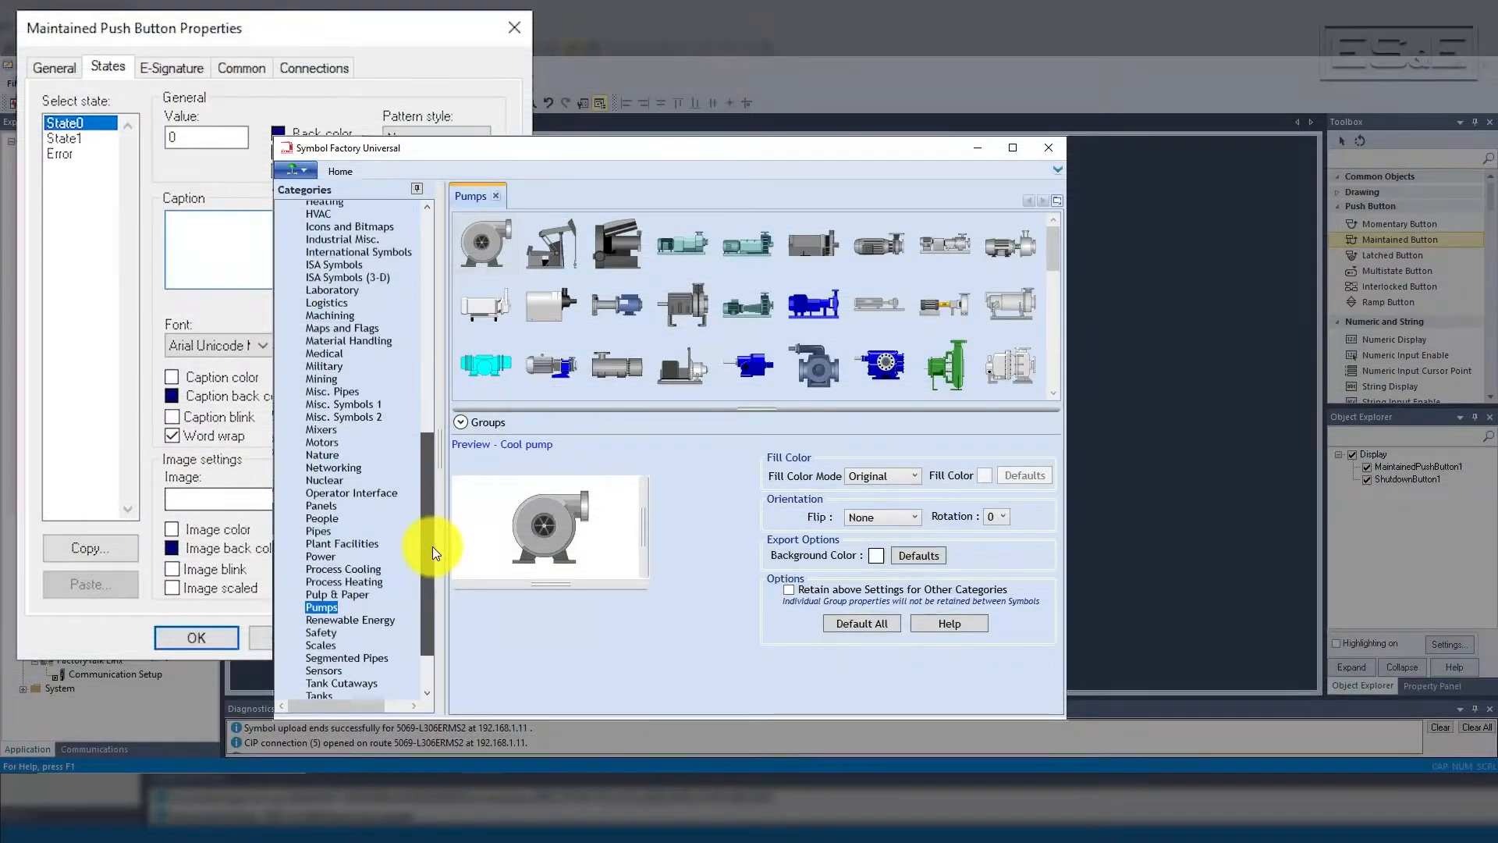
scroll(433, 546, down, 4)
drag(433, 574, 439, 302)
click(367, 551)
click(367, 566)
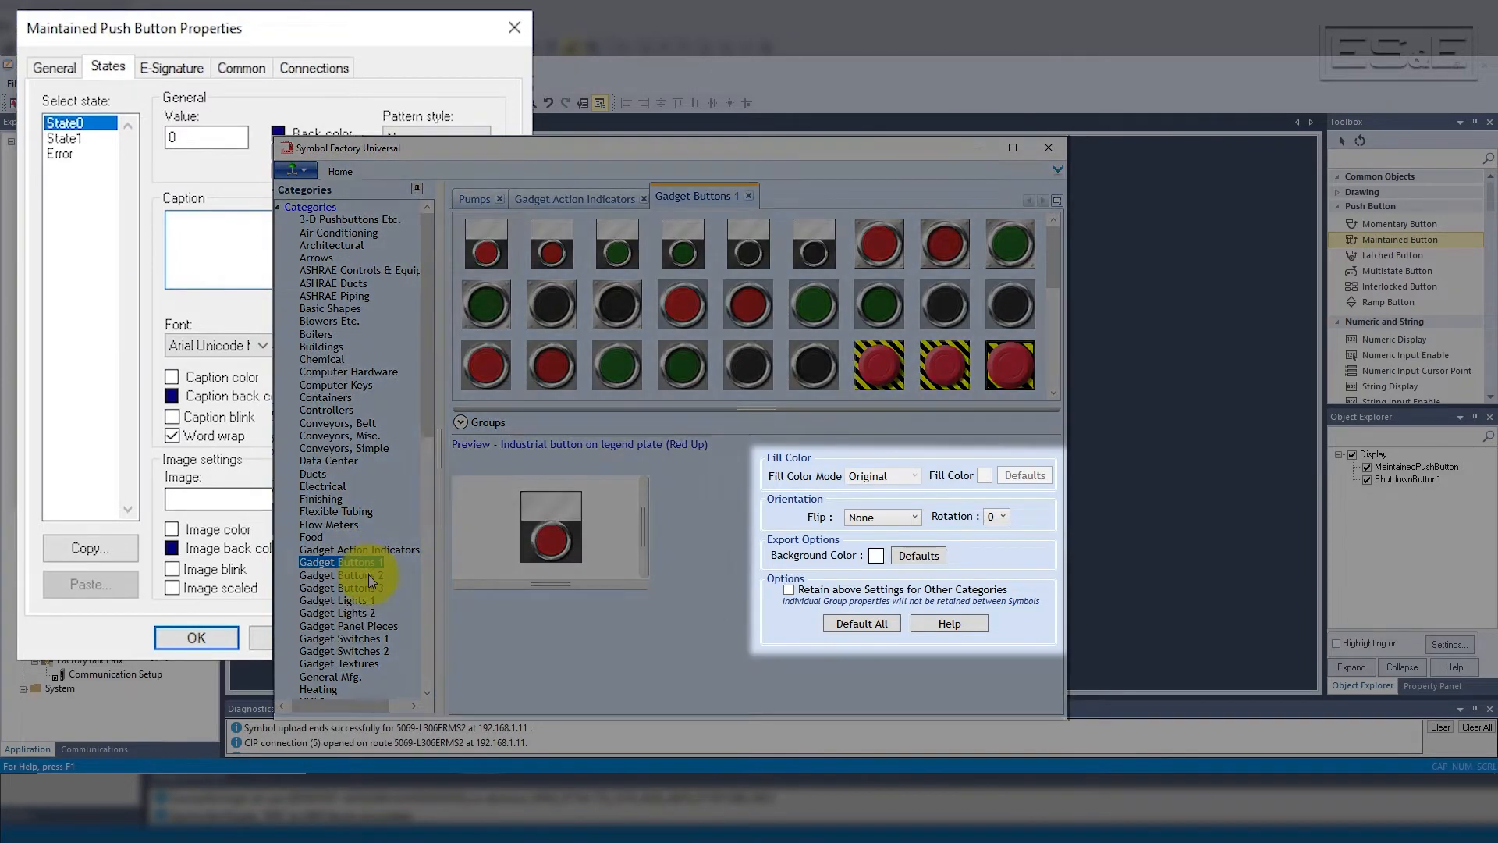
click(371, 576)
click(375, 588)
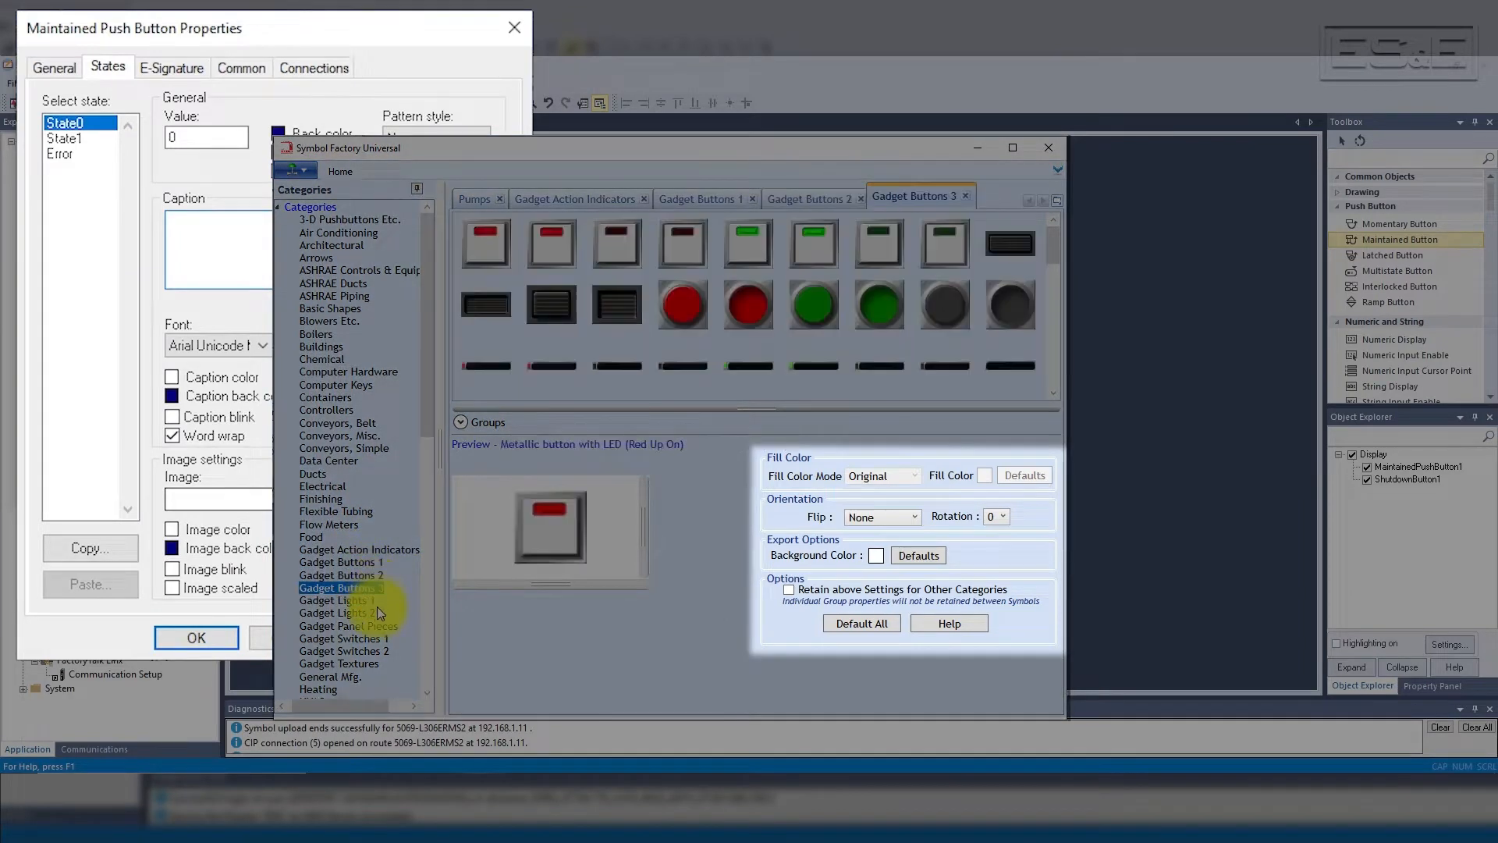
click(370, 640)
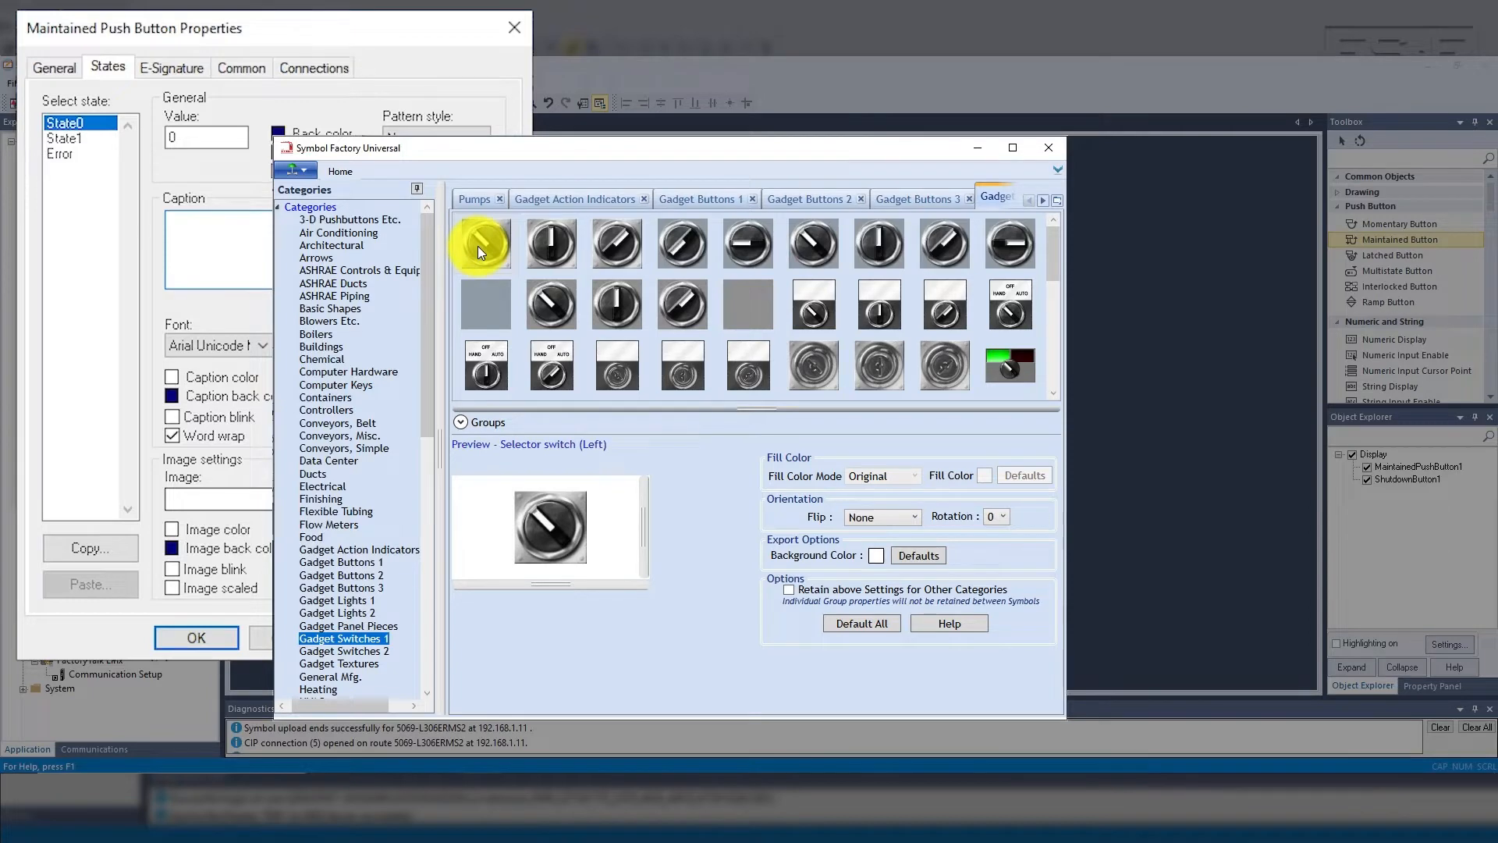
click(478, 246)
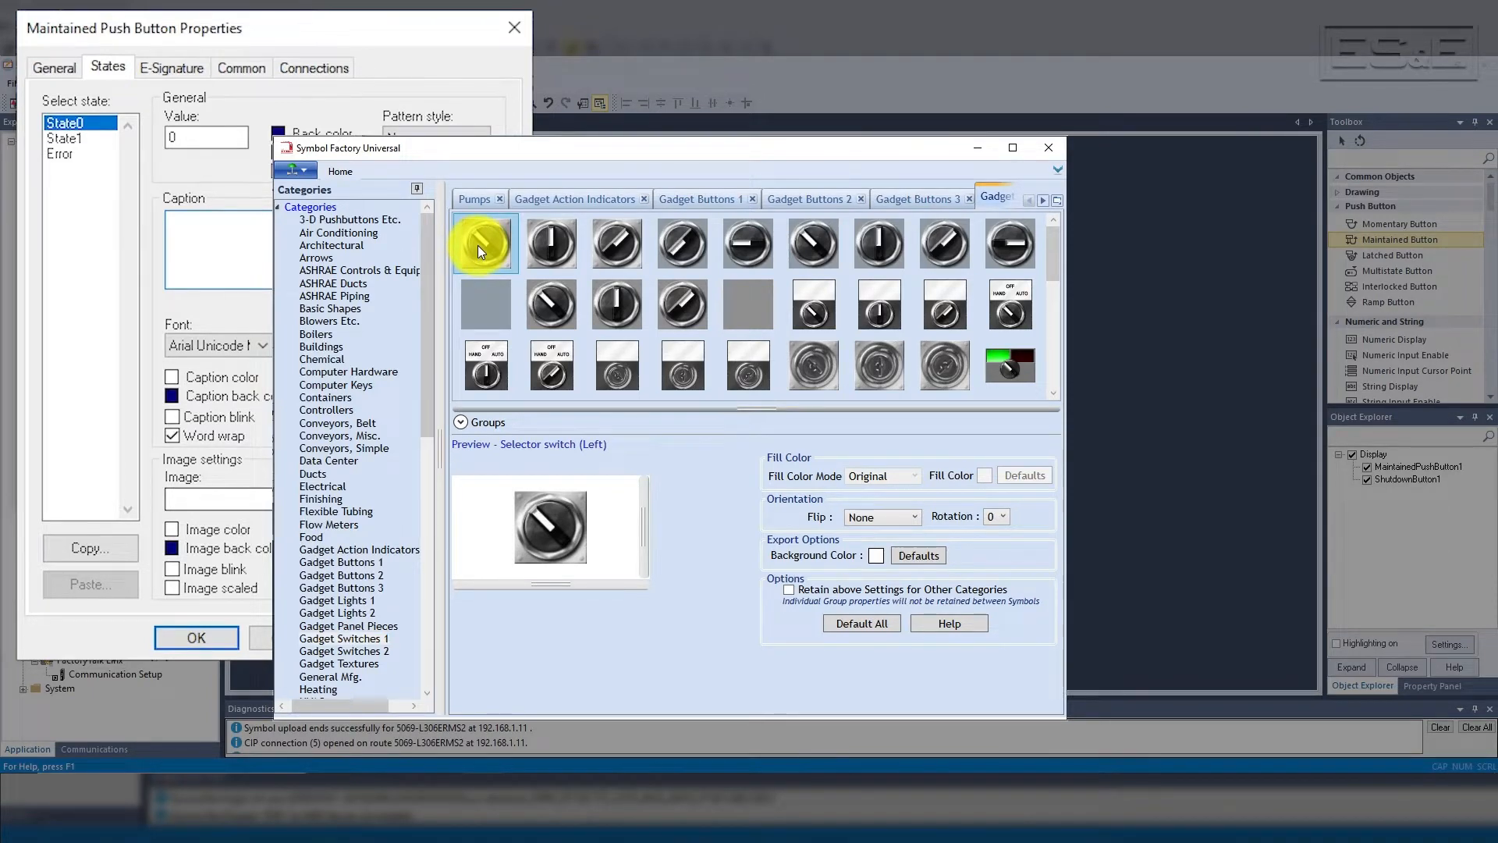
right_click(477, 245)
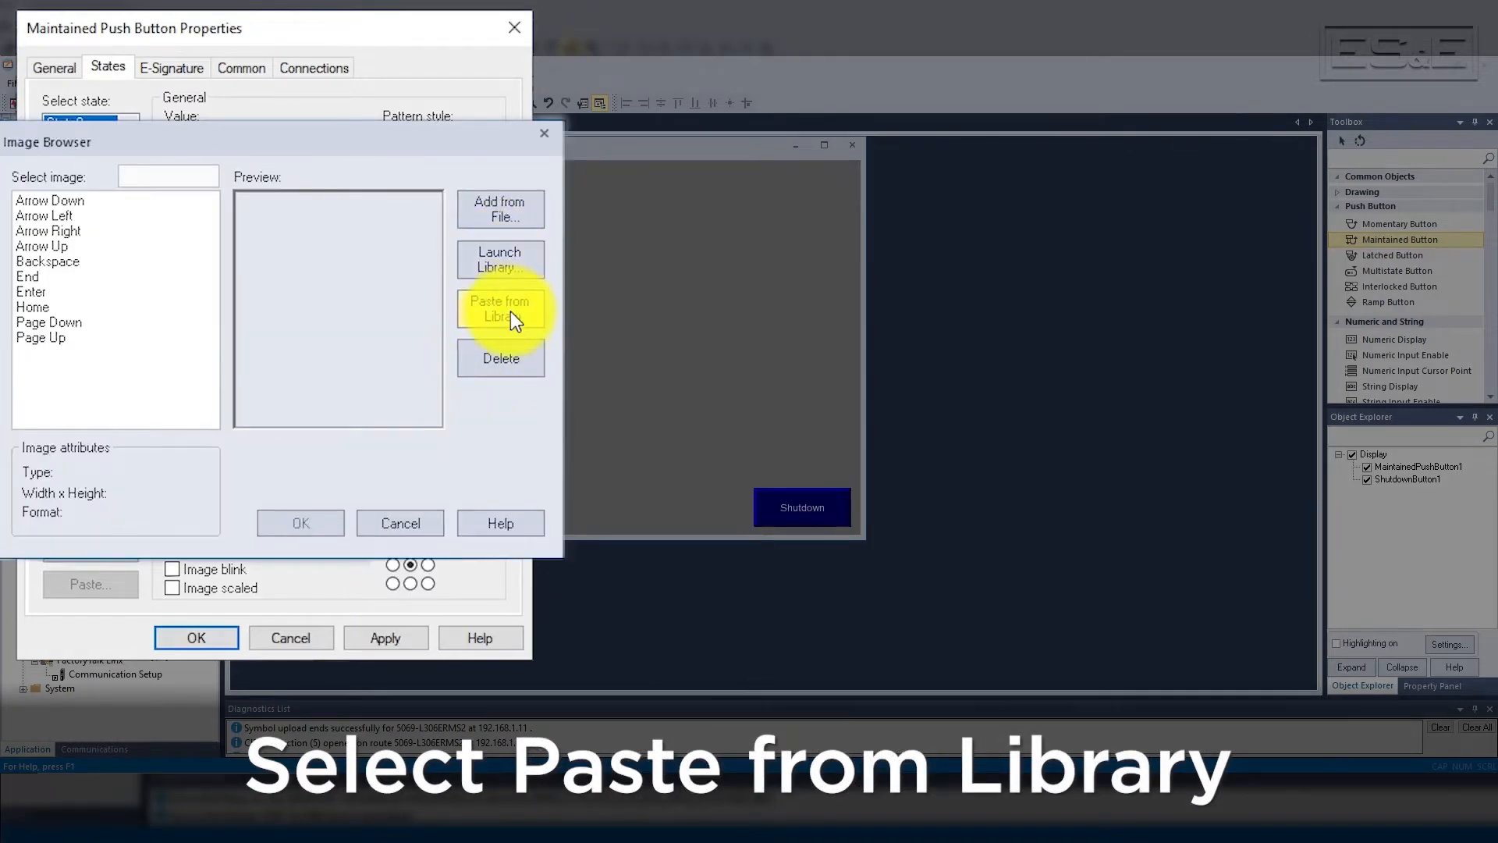
- Paste the copied symbol as image "Selector switch (Left)" and apply it to State0 of the push button
click(511, 312)
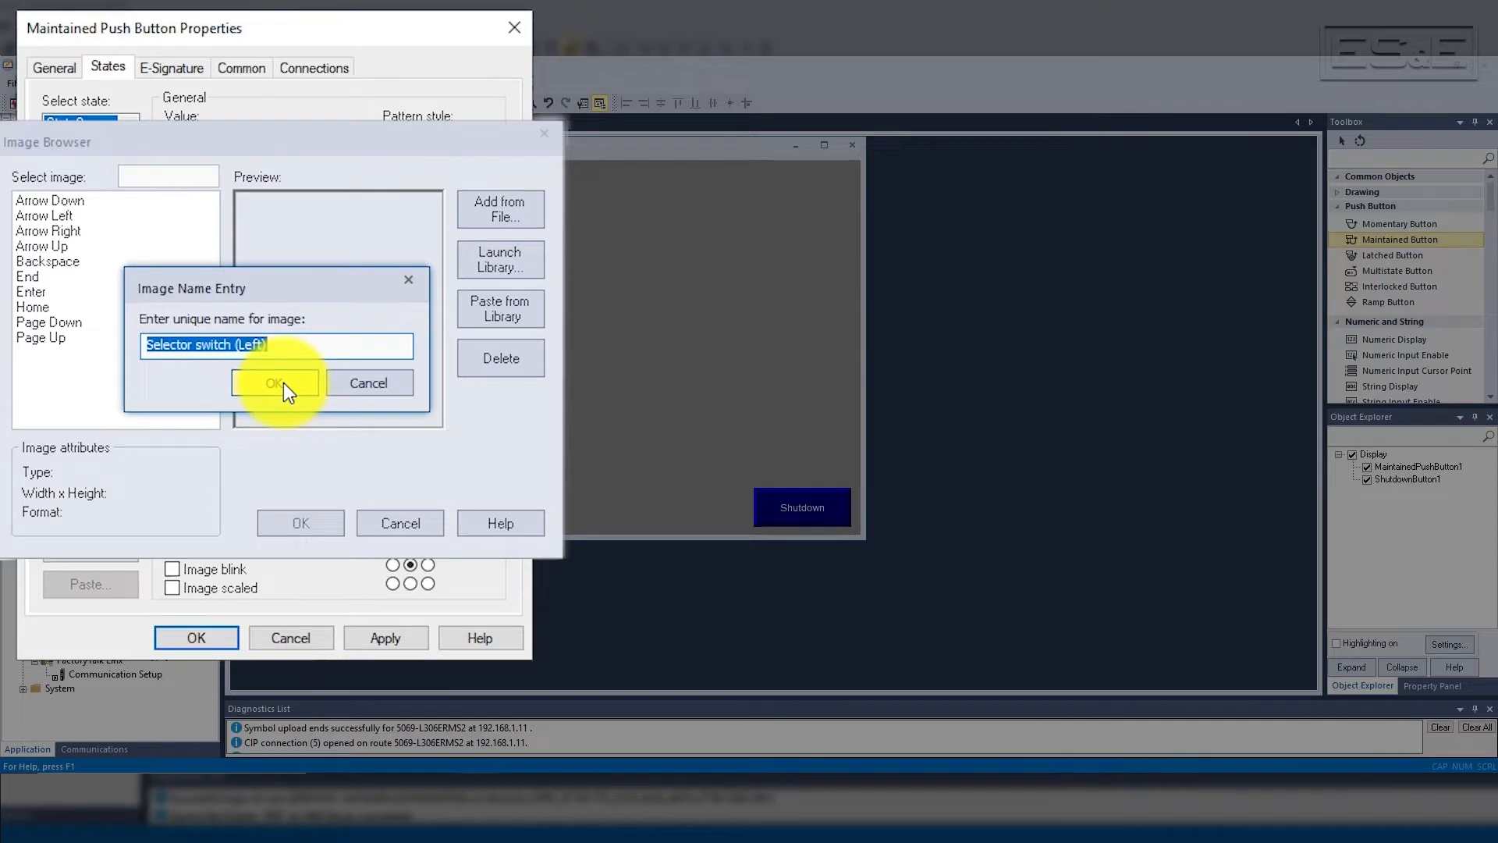
click(274, 382)
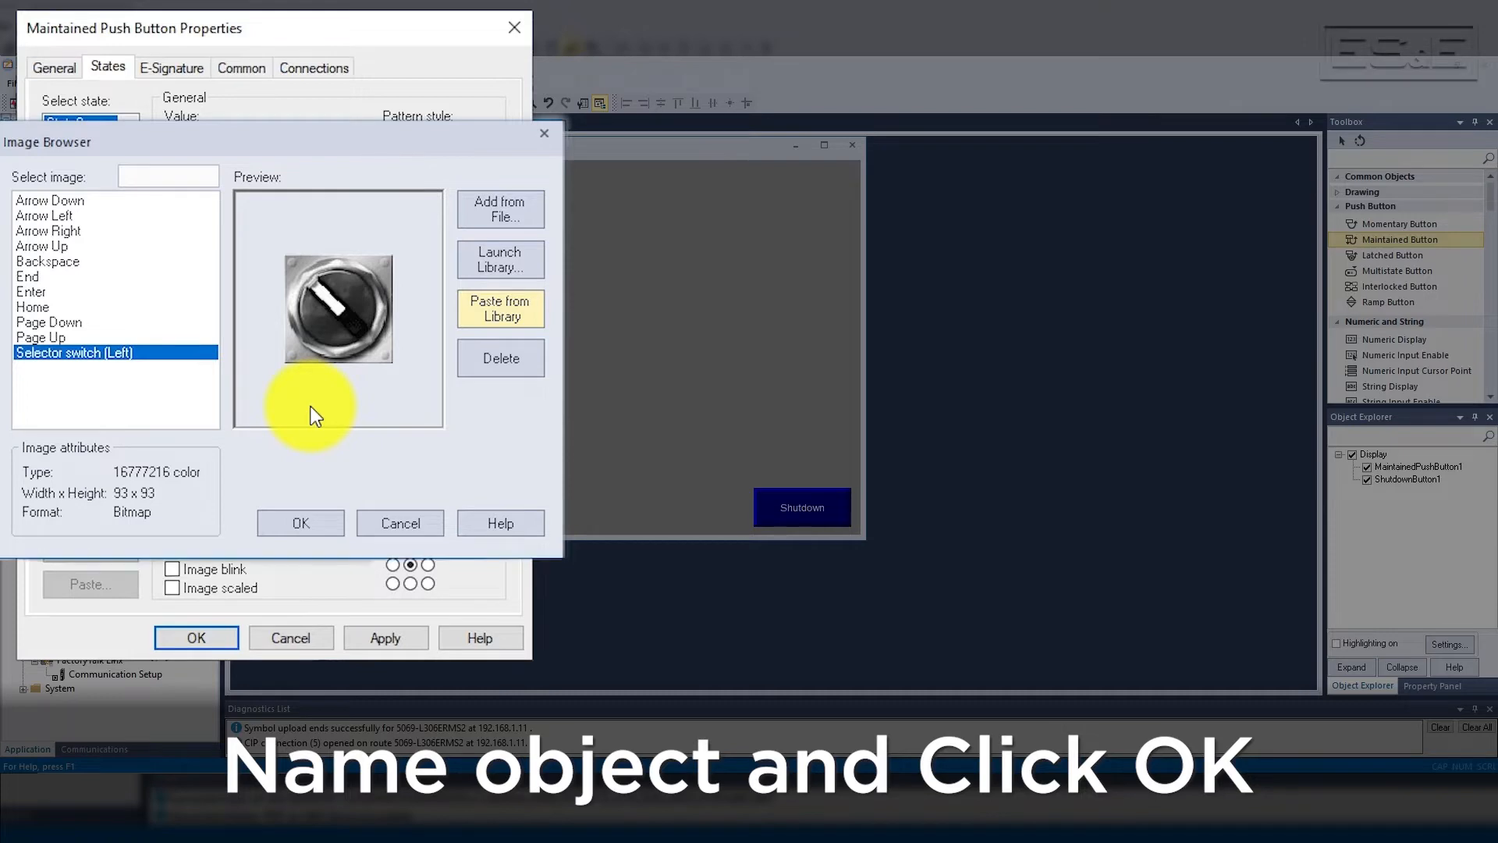
click(326, 521)
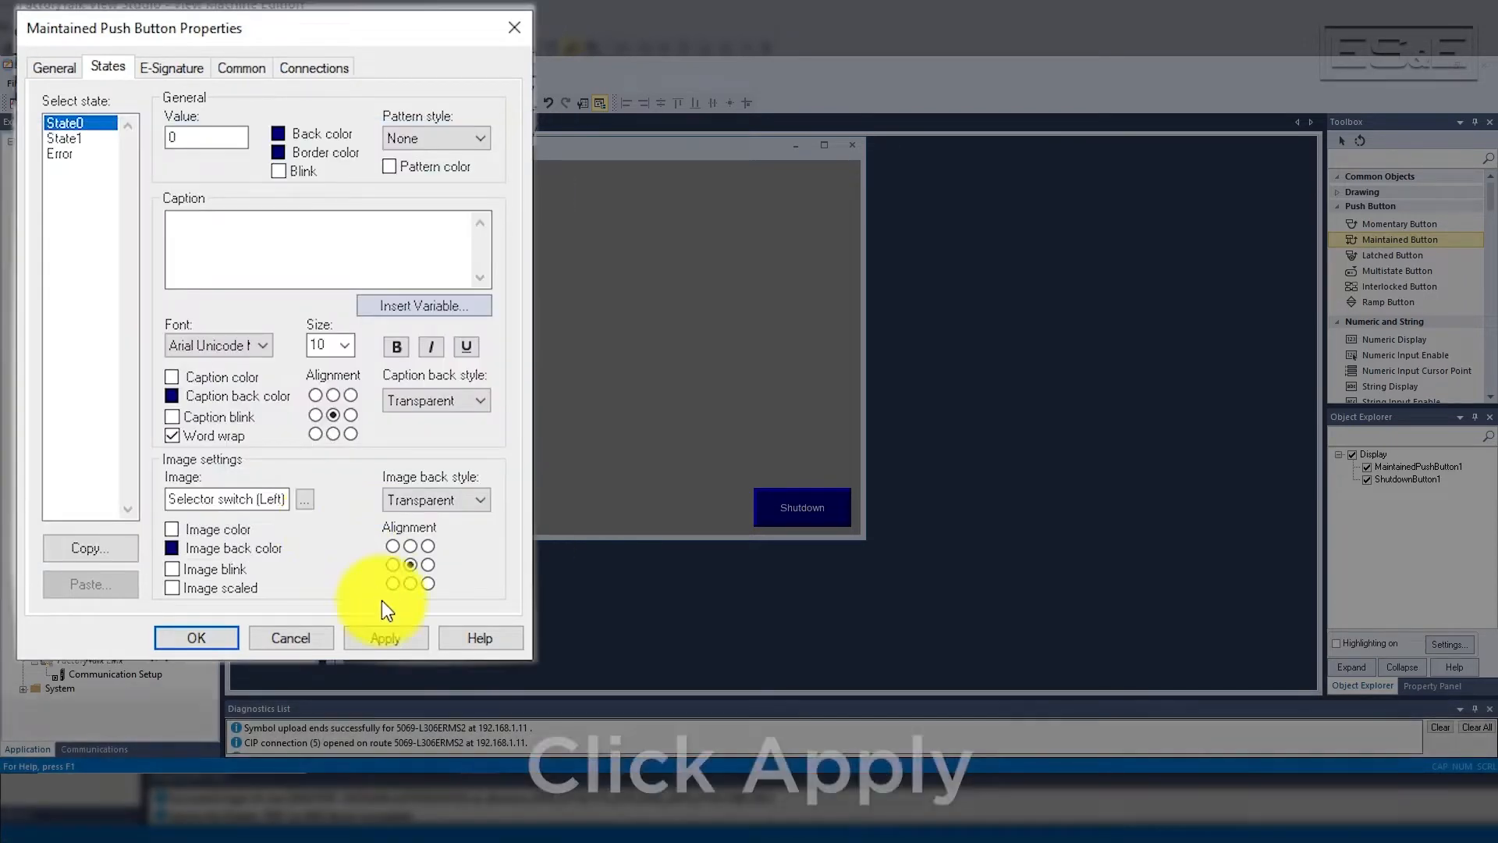
click(396, 639)
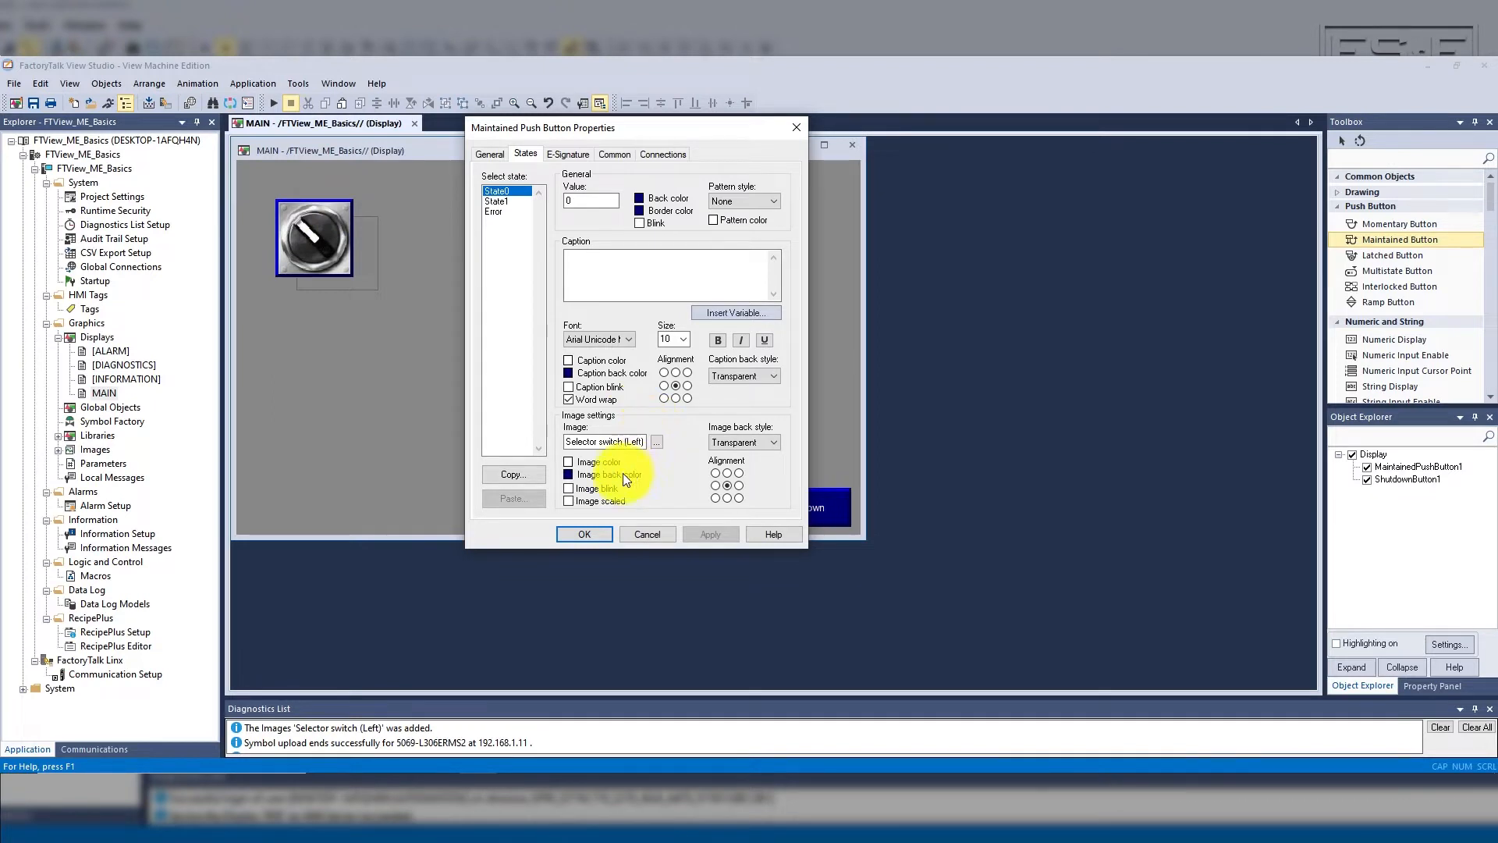
- Set State0's image back color to gray and turn on image scaling
click(568, 474)
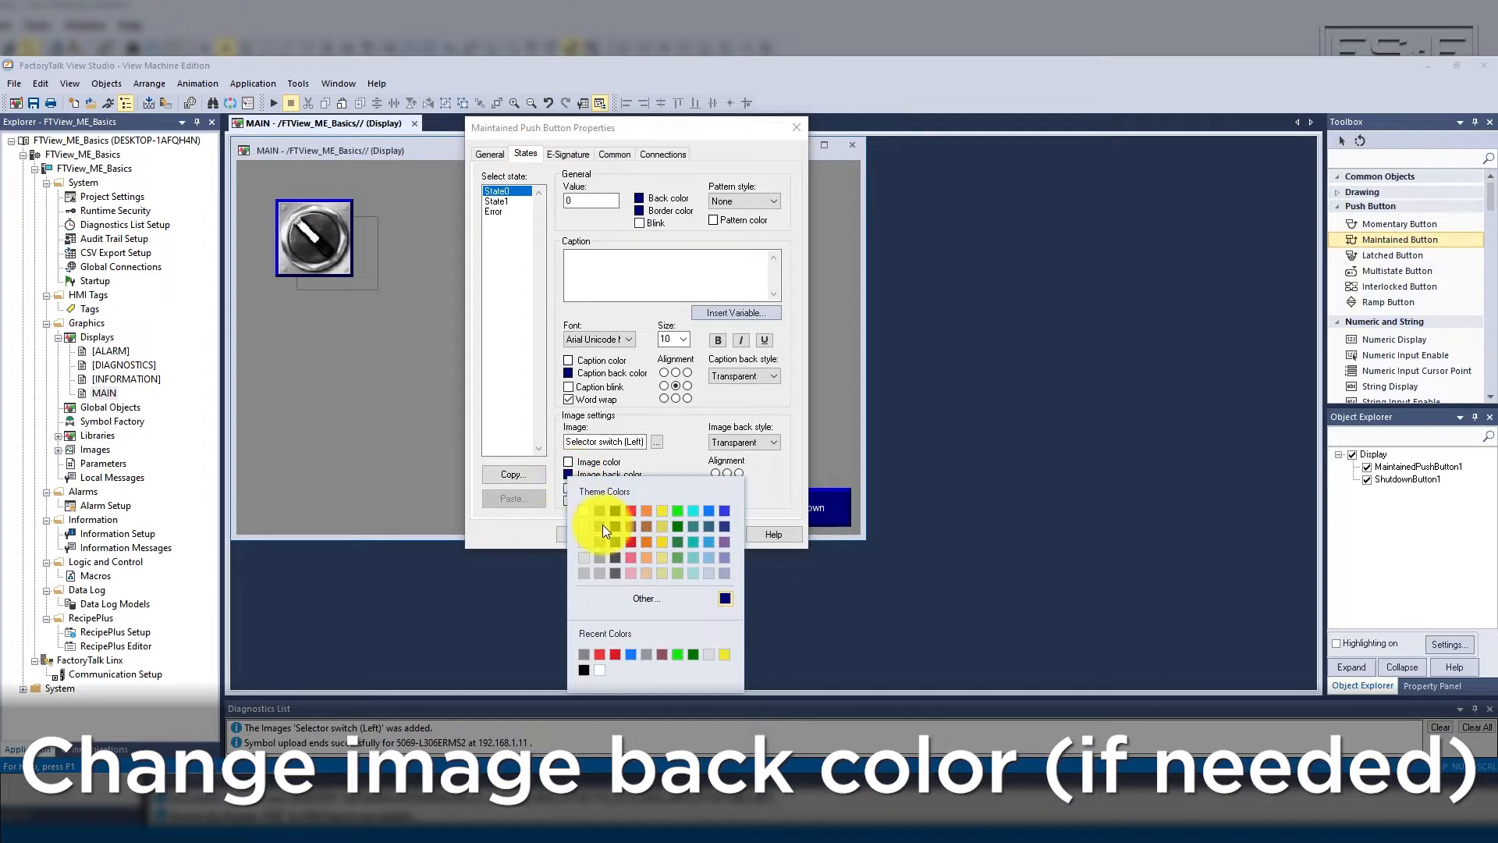
click(603, 525)
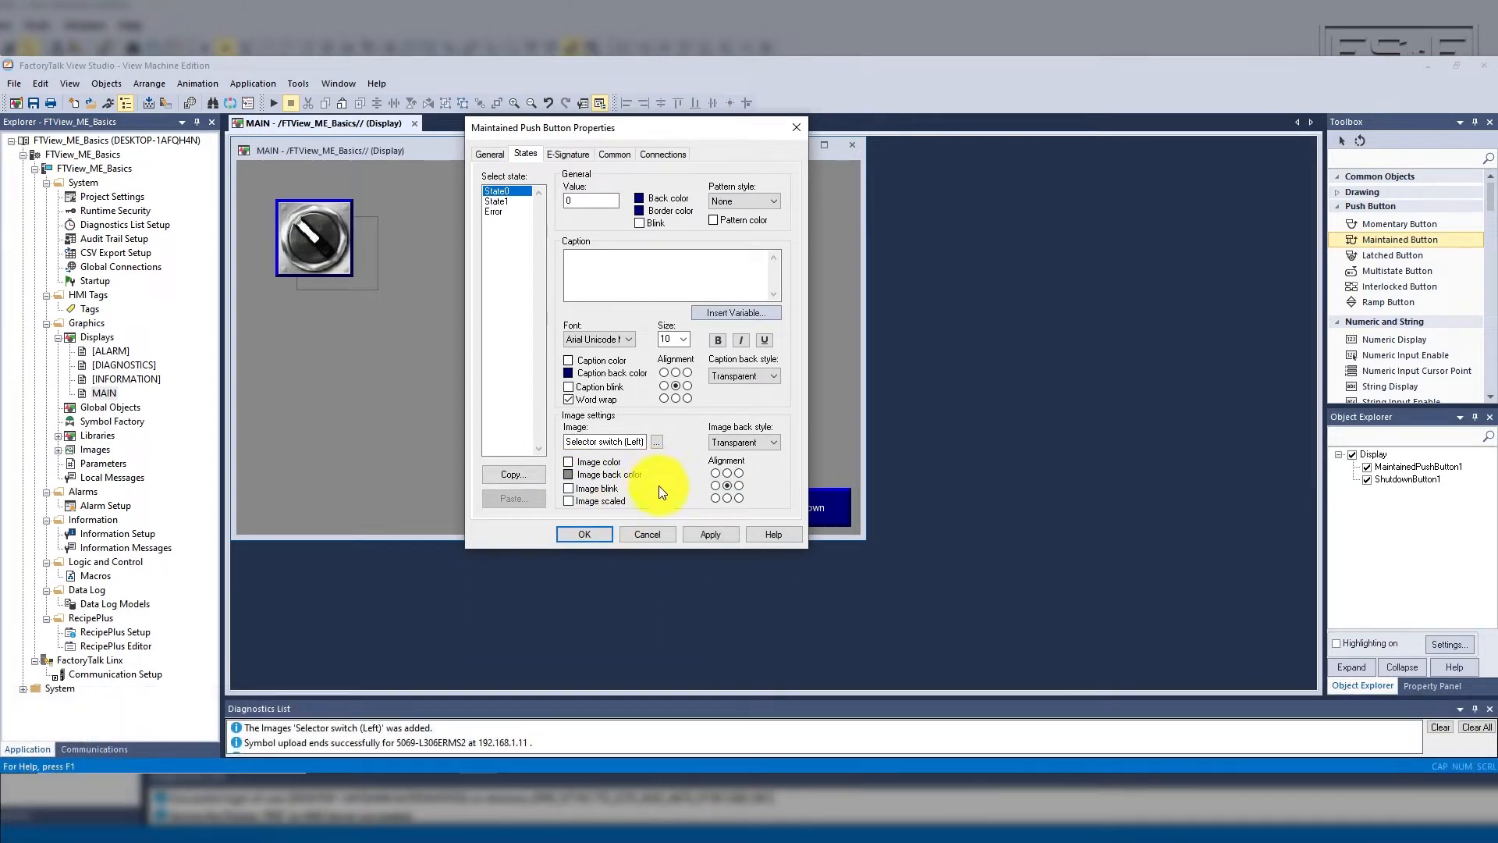
click(568, 503)
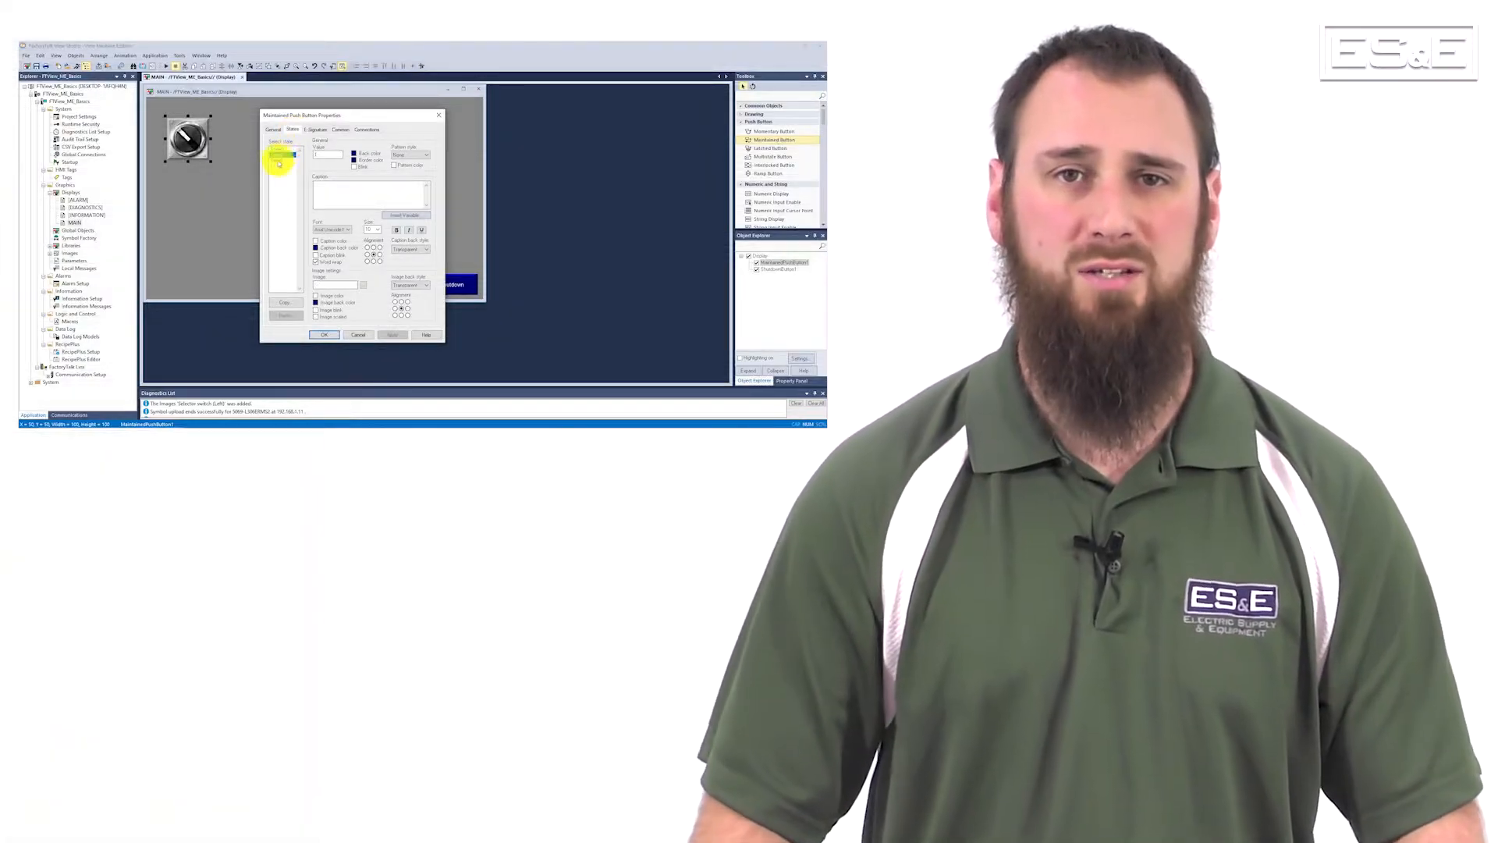
- Assign the Selector switch (Right) symbol from the library as the image for State1 of the push button
click(363, 285)
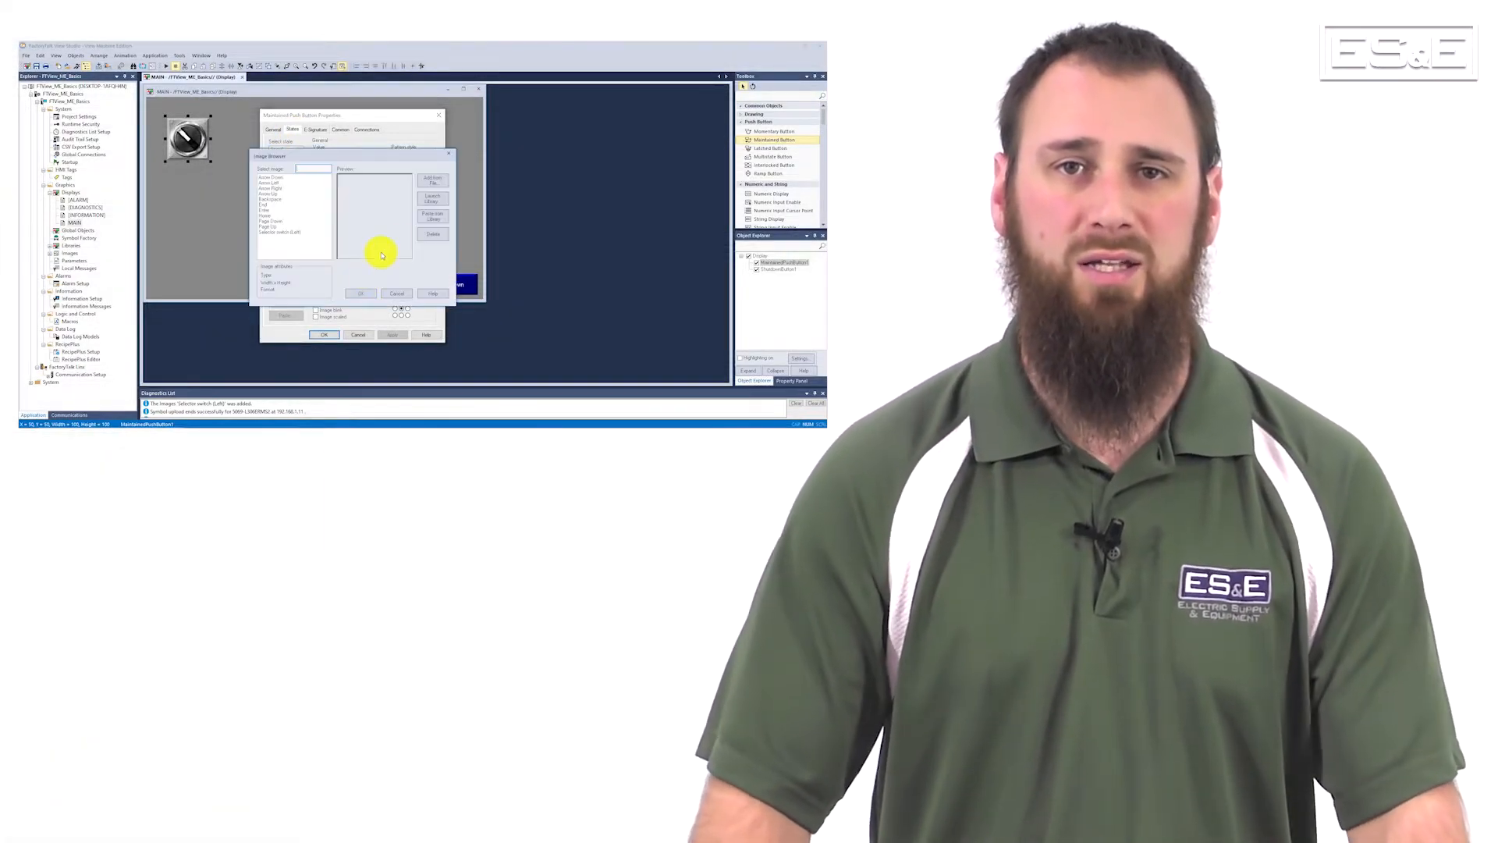
click(433, 210)
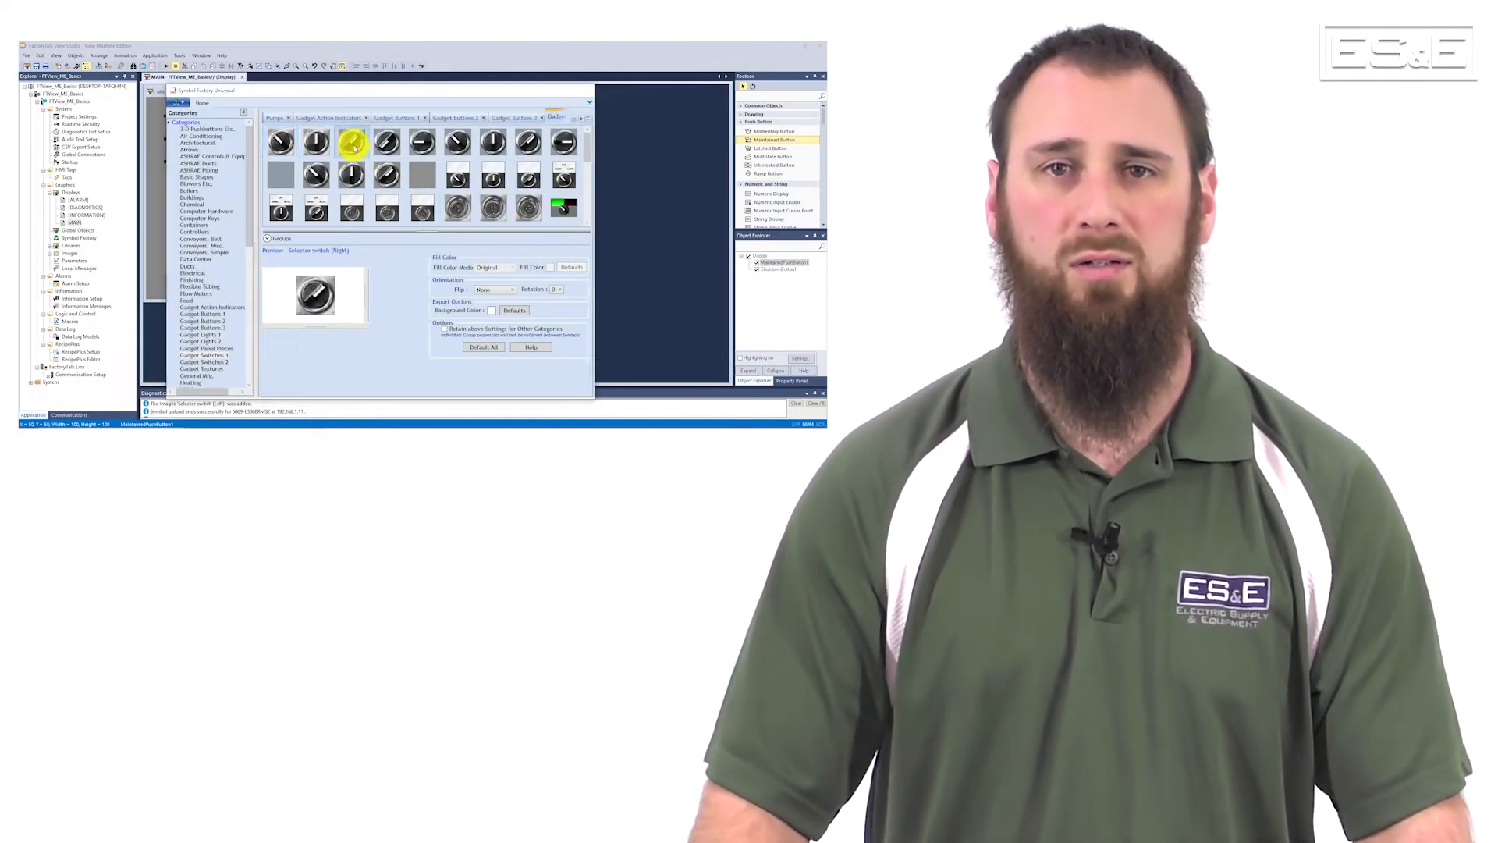
double_click(354, 147)
click(433, 218)
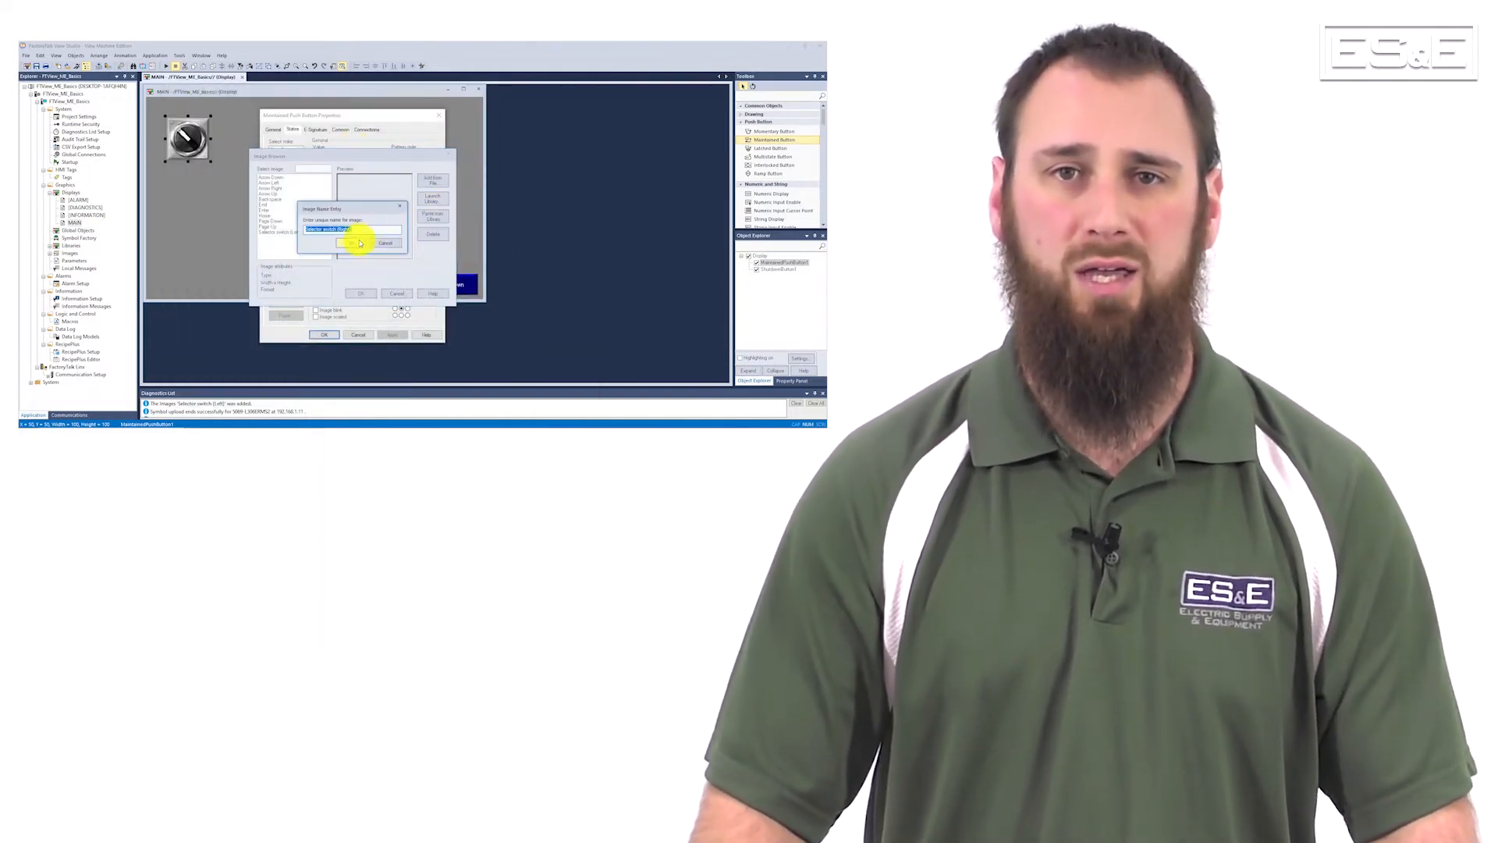
click(359, 244)
click(362, 294)
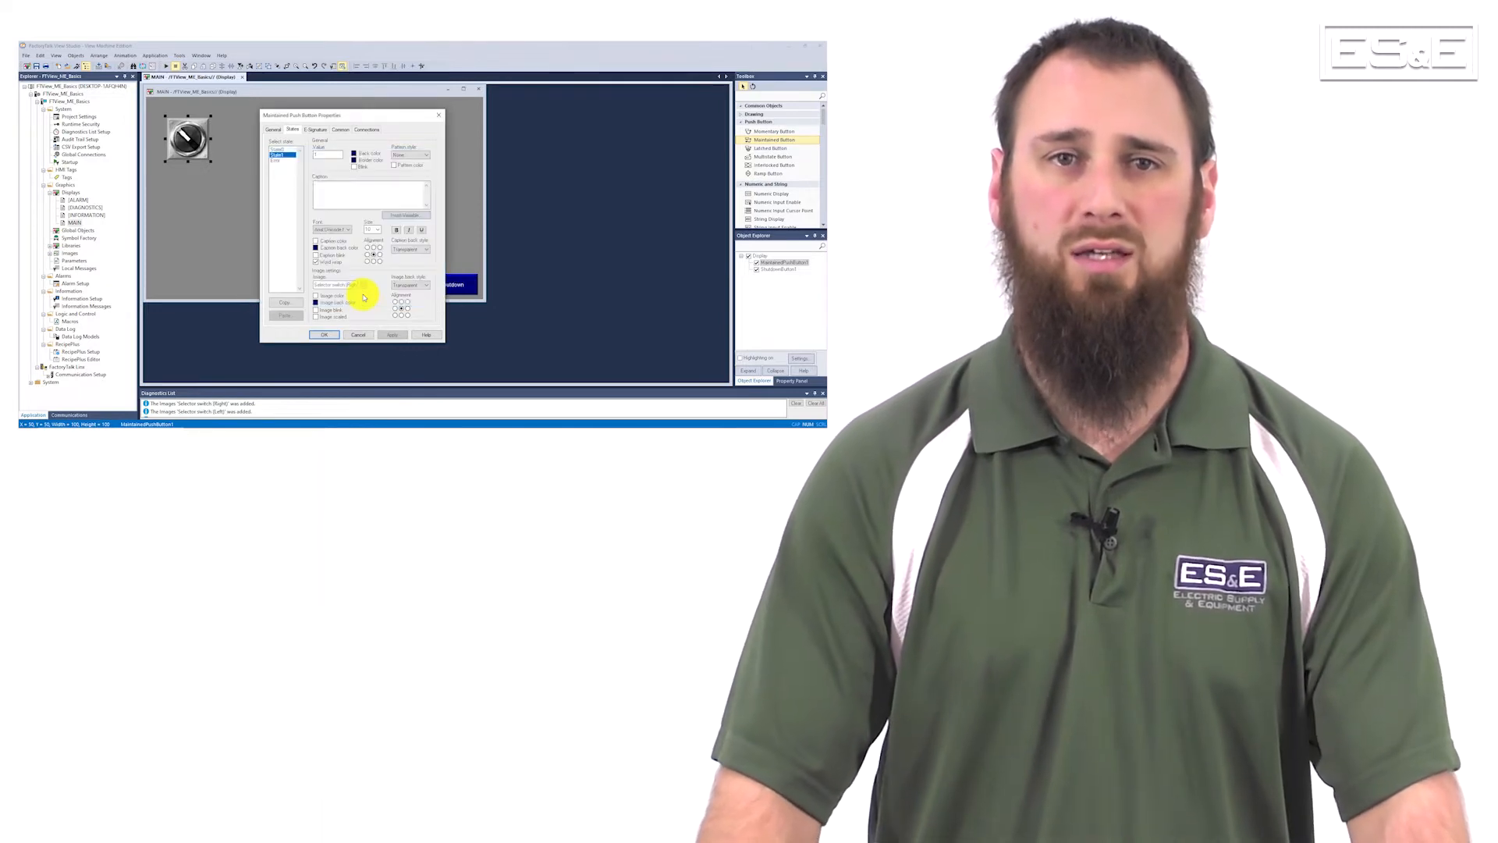
- Set State1's border color to gray, apply it, and return to State0
click(354, 160)
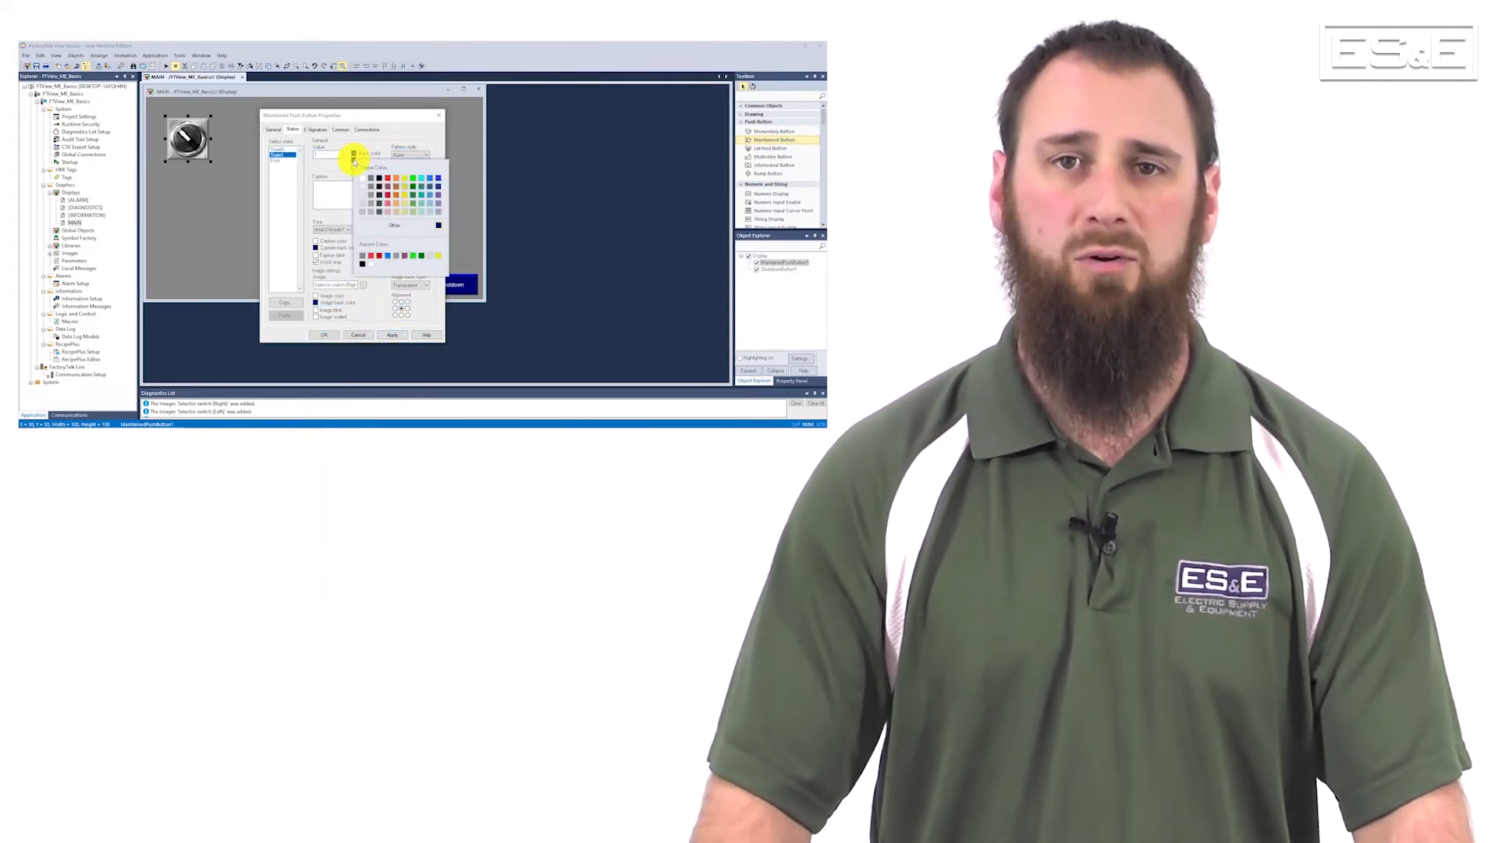
click(374, 194)
click(397, 337)
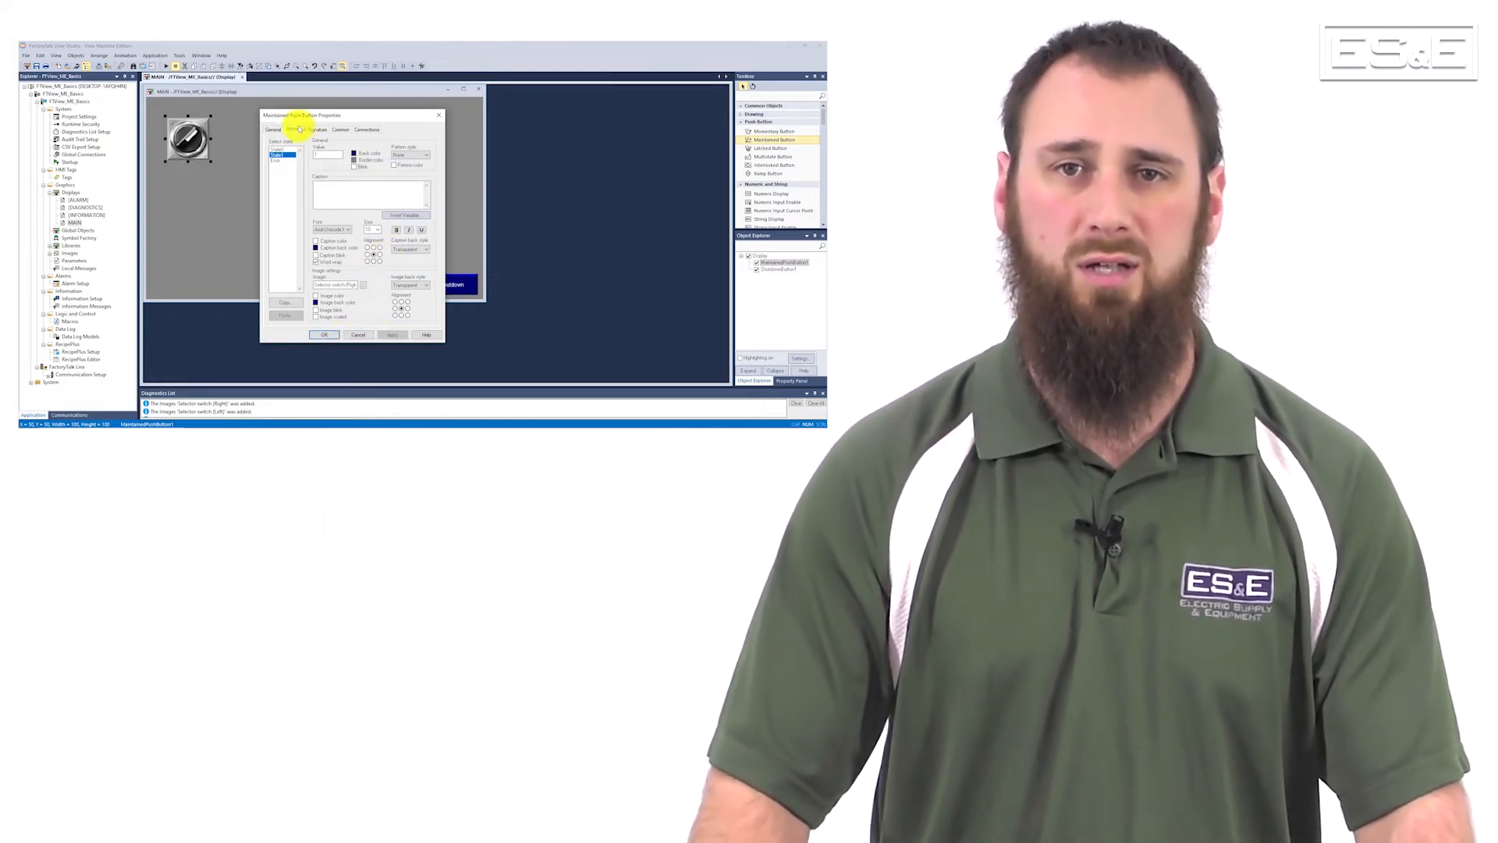
click(282, 149)
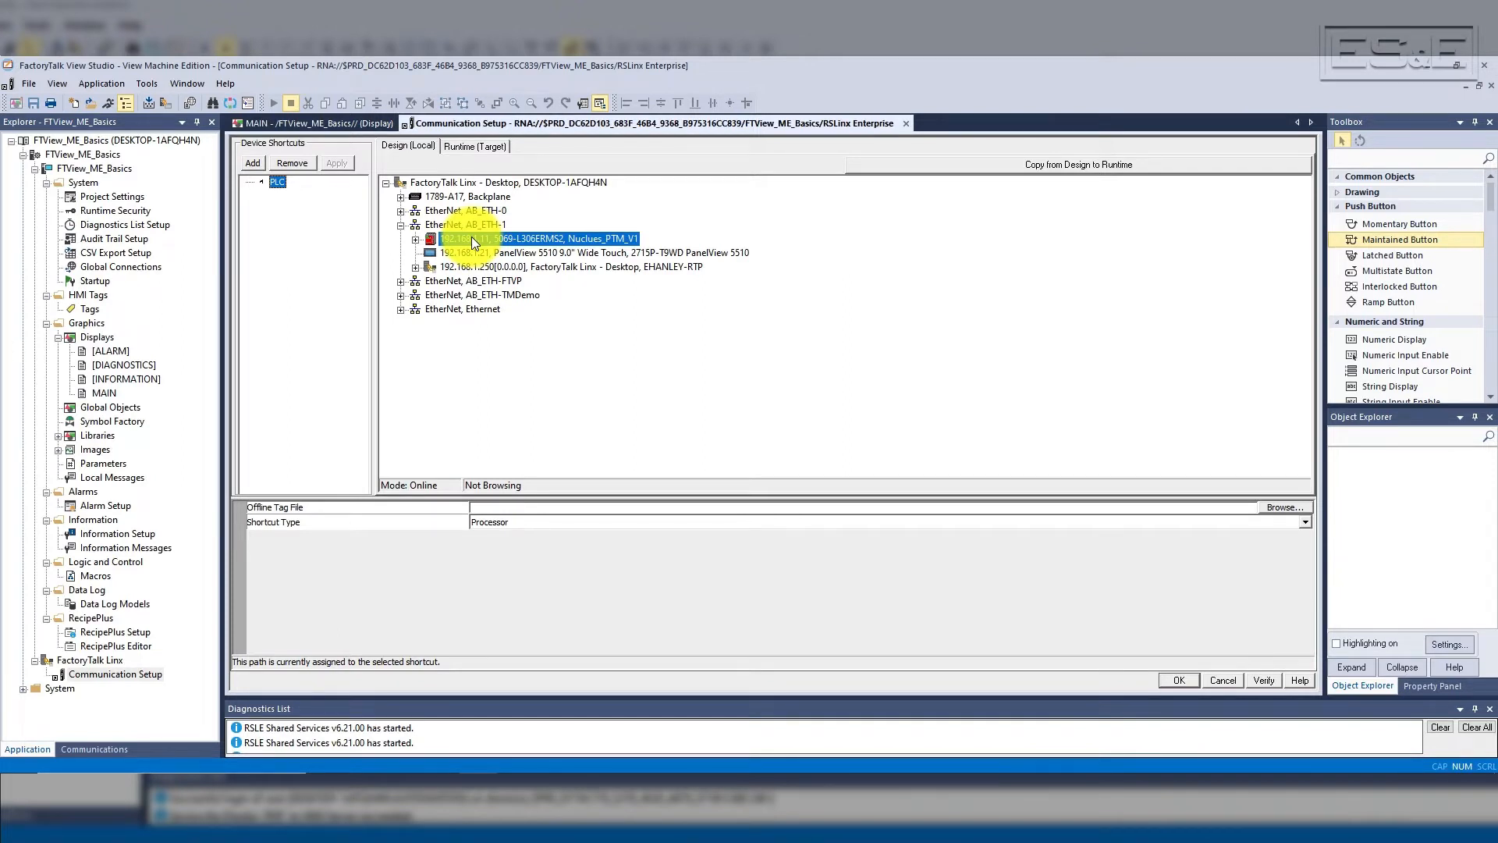
- Assign the PLC device shortcut to the 5069-L306ERMS2 controller at 192.168.1.11 and verify the communication setup
click(472, 237)
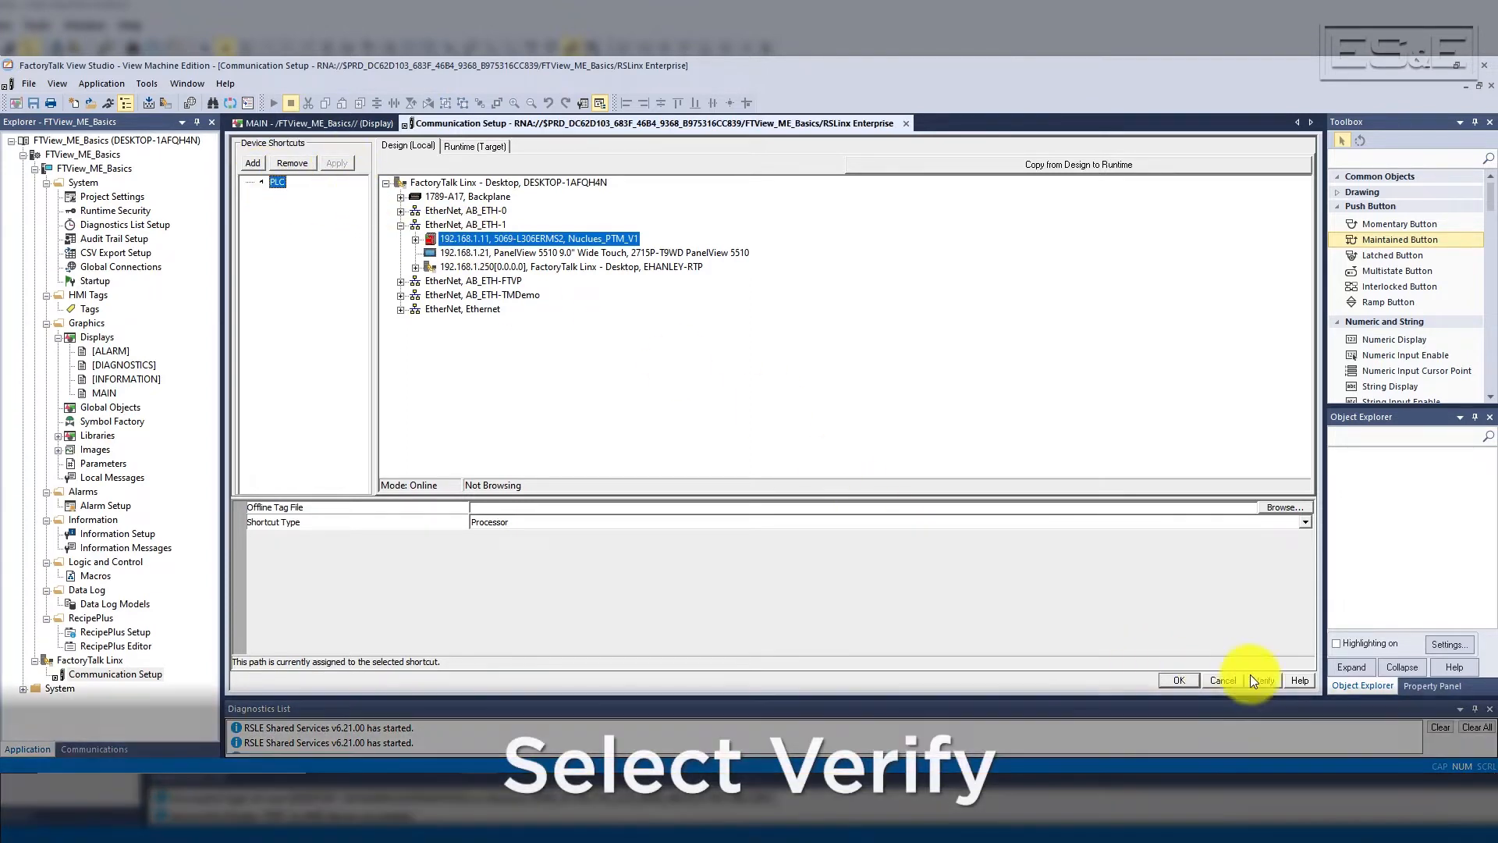
click(1270, 682)
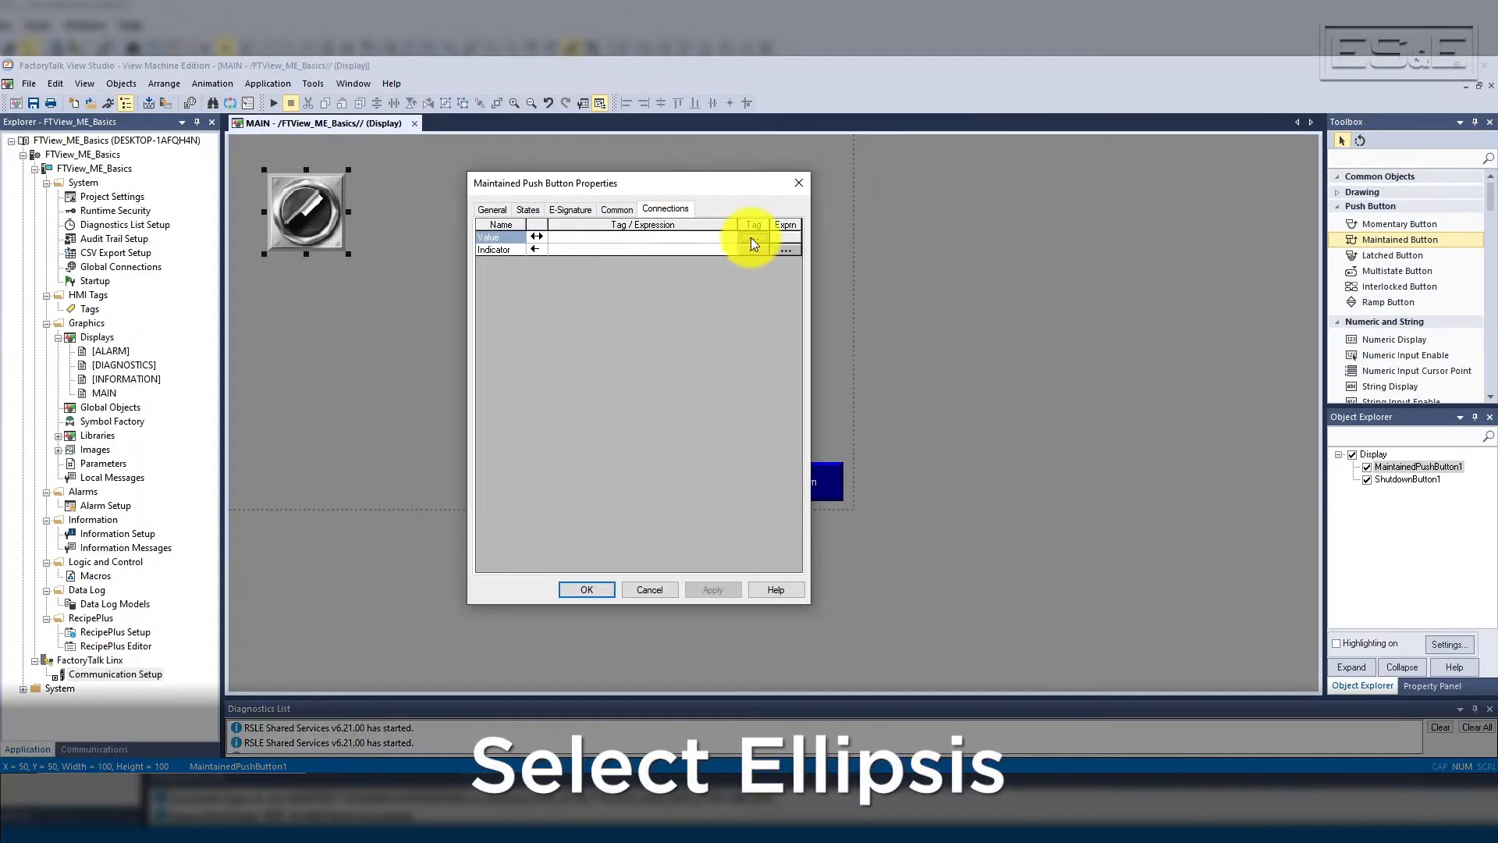
- Browse for a tag for the push button's Value connection and refresh all tag folders of FTView_ME_Basics
click(753, 238)
click(330, 239)
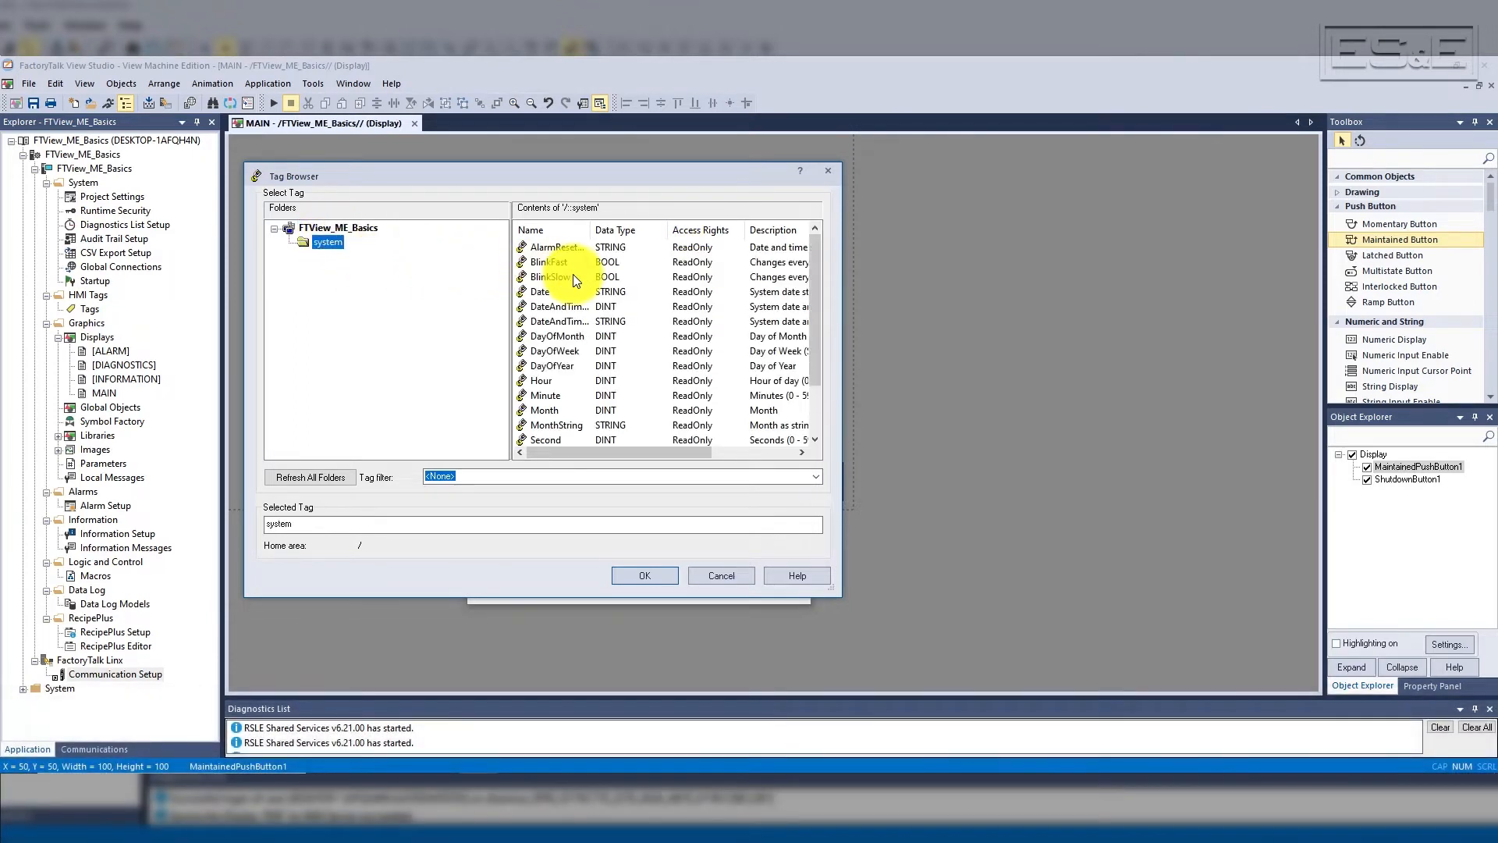
scroll(584, 293, down, 2)
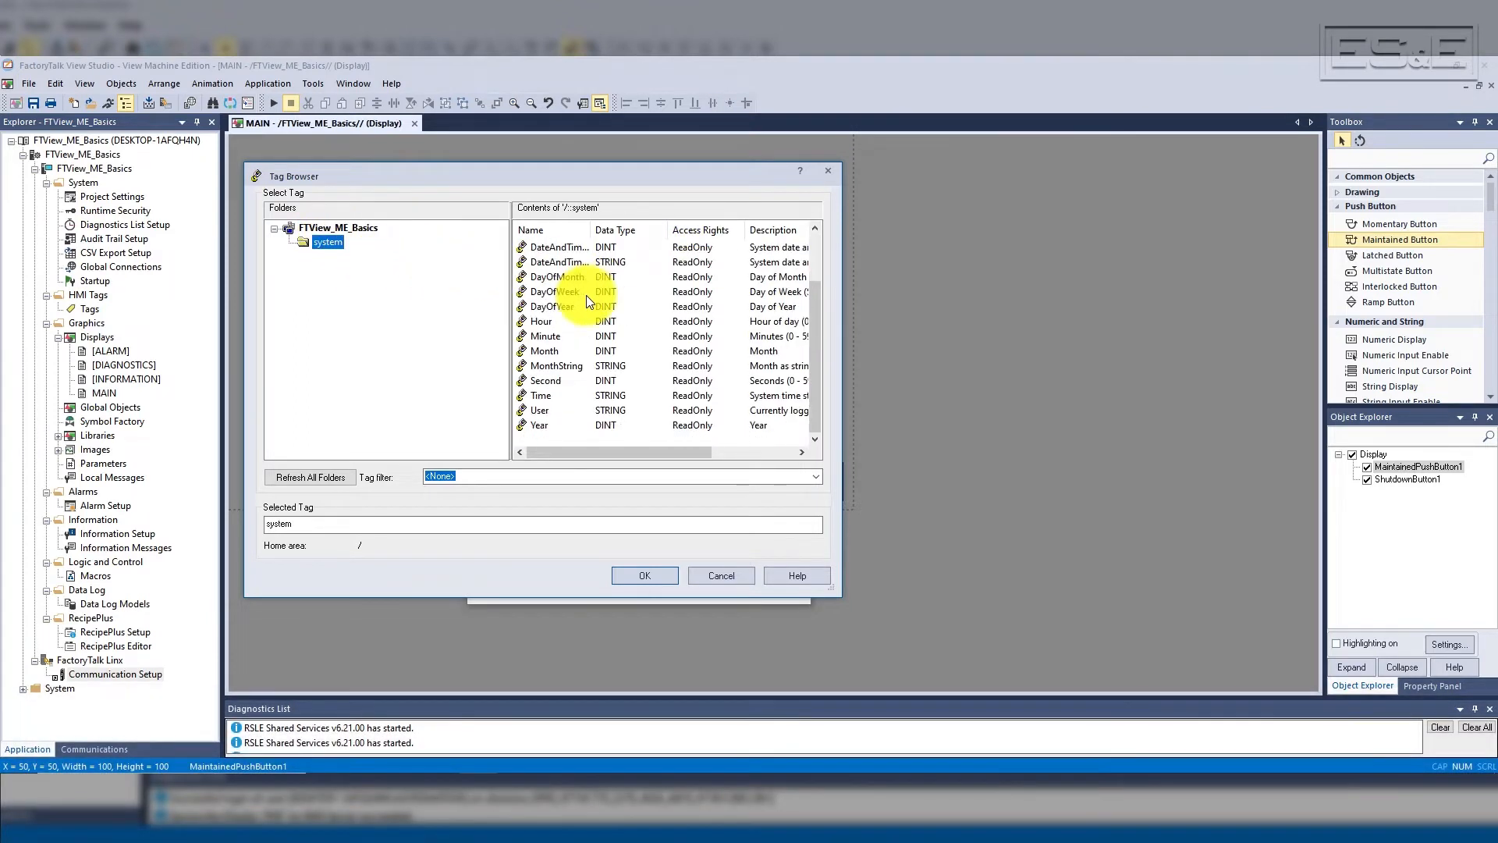
click(325, 231)
click(334, 478)
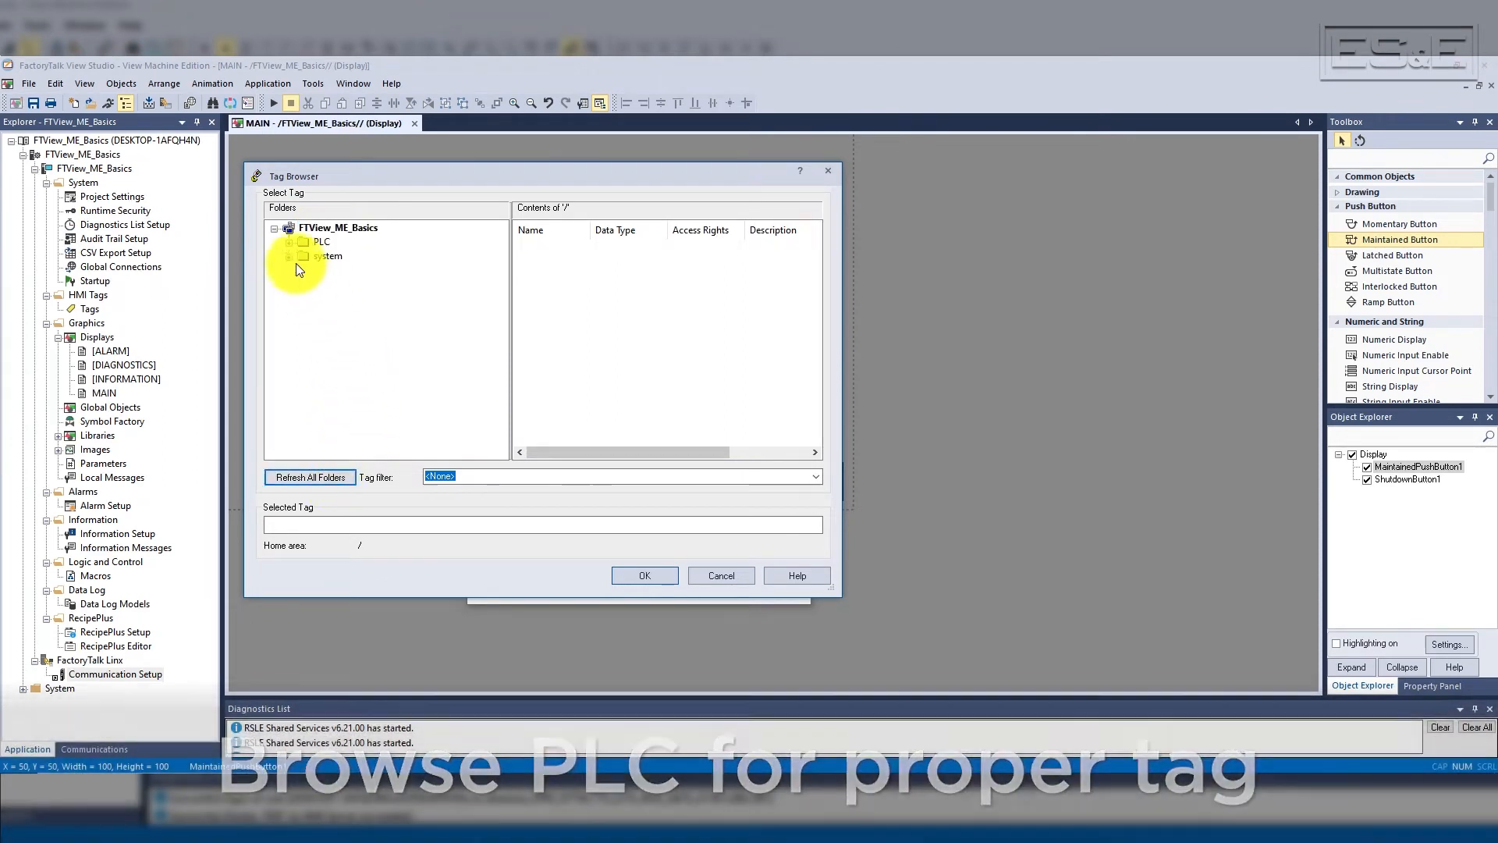
- Expand the PLC shortcut's Online folder and select the Mode_Switch tag
click(287, 244)
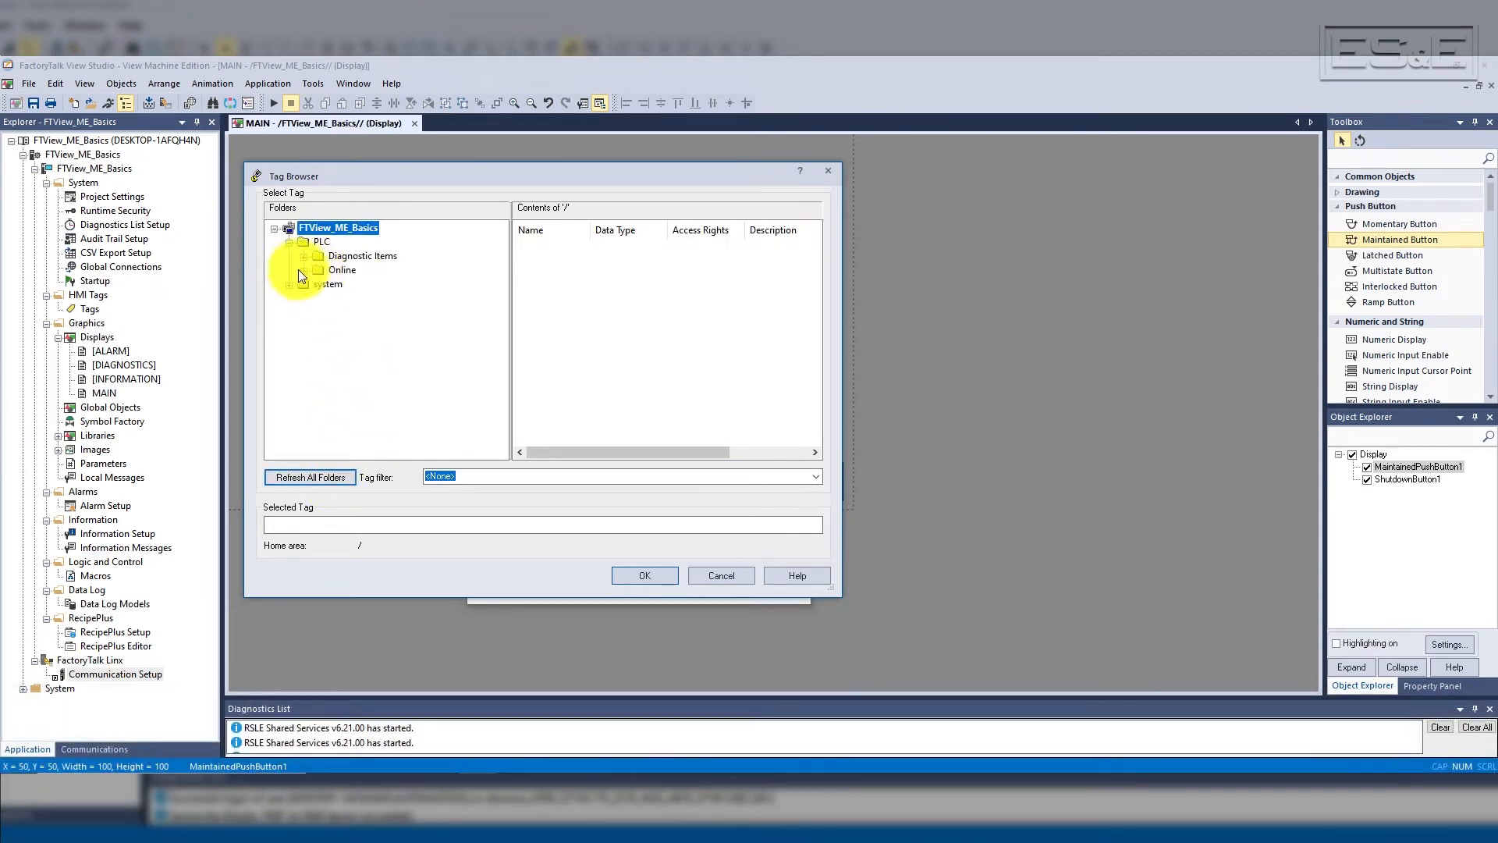
click(303, 270)
click(340, 231)
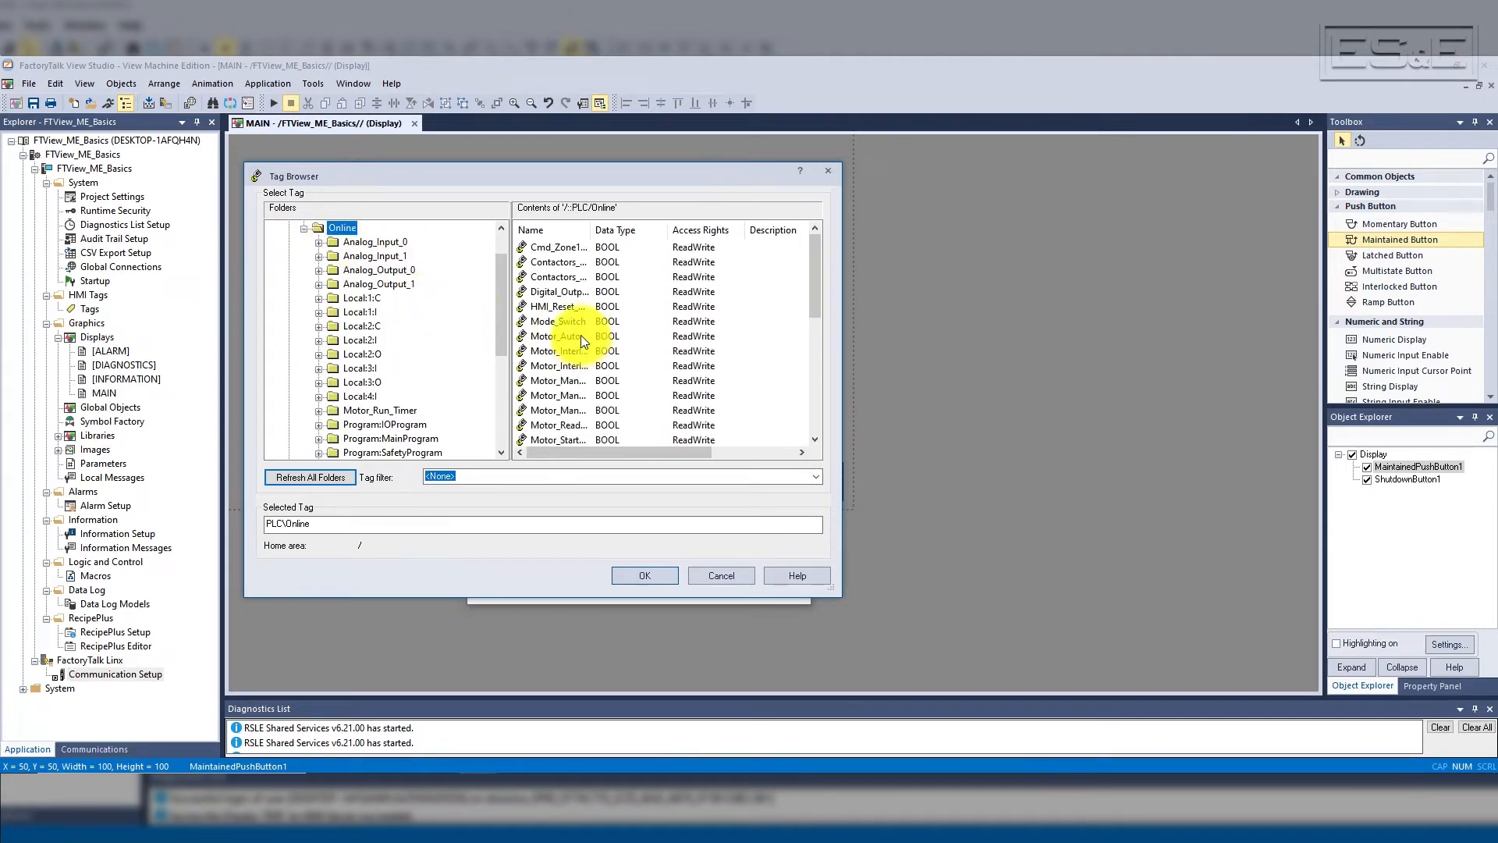
click(565, 321)
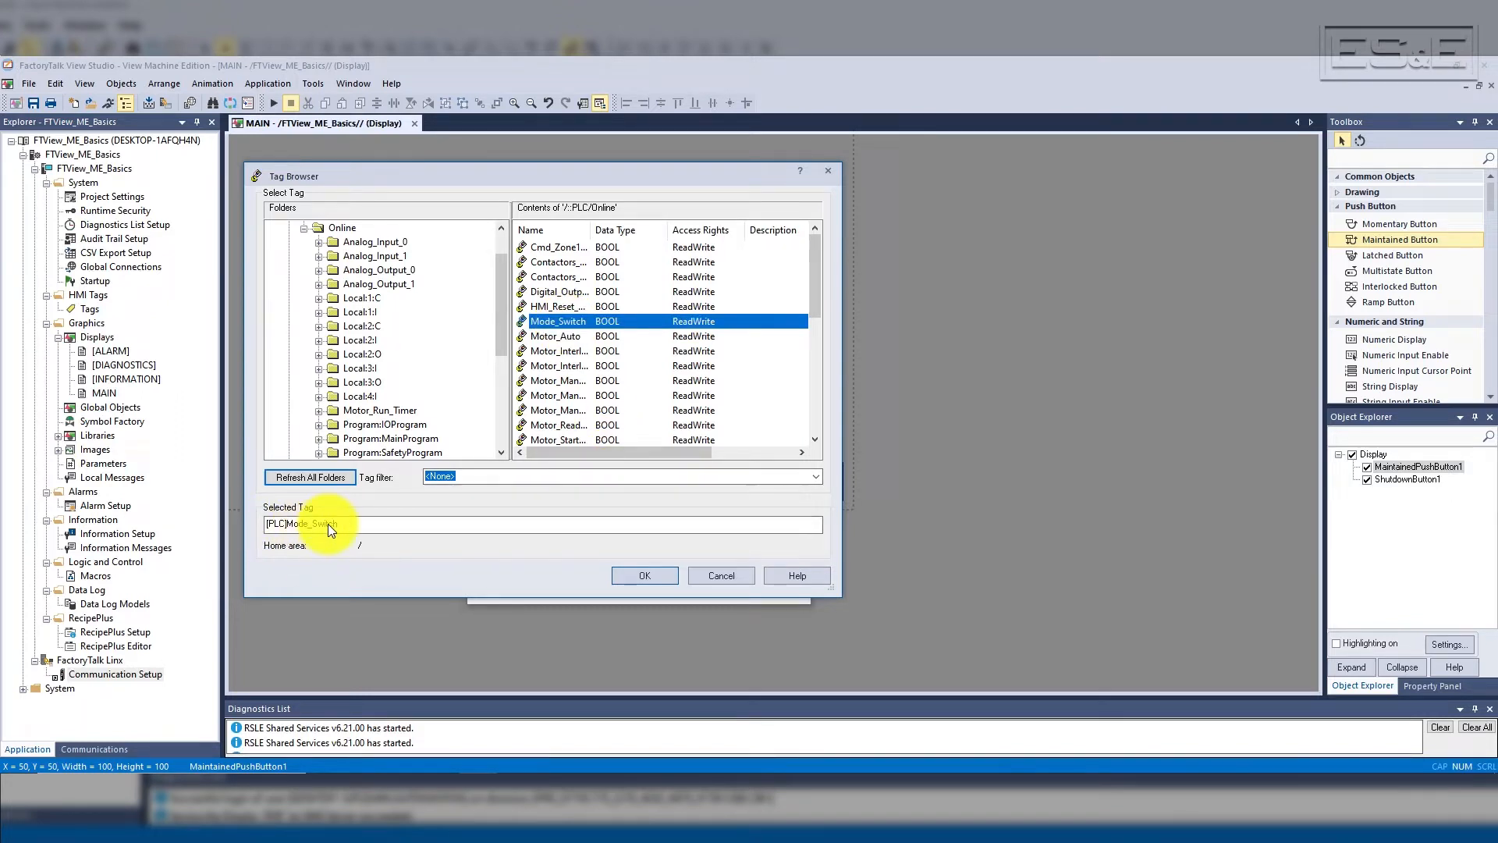
- Examine the MainProgram, SafetyProgram and IOProgram folders in the tag browser for program-scoped tags
scroll(395, 425, down, 1)
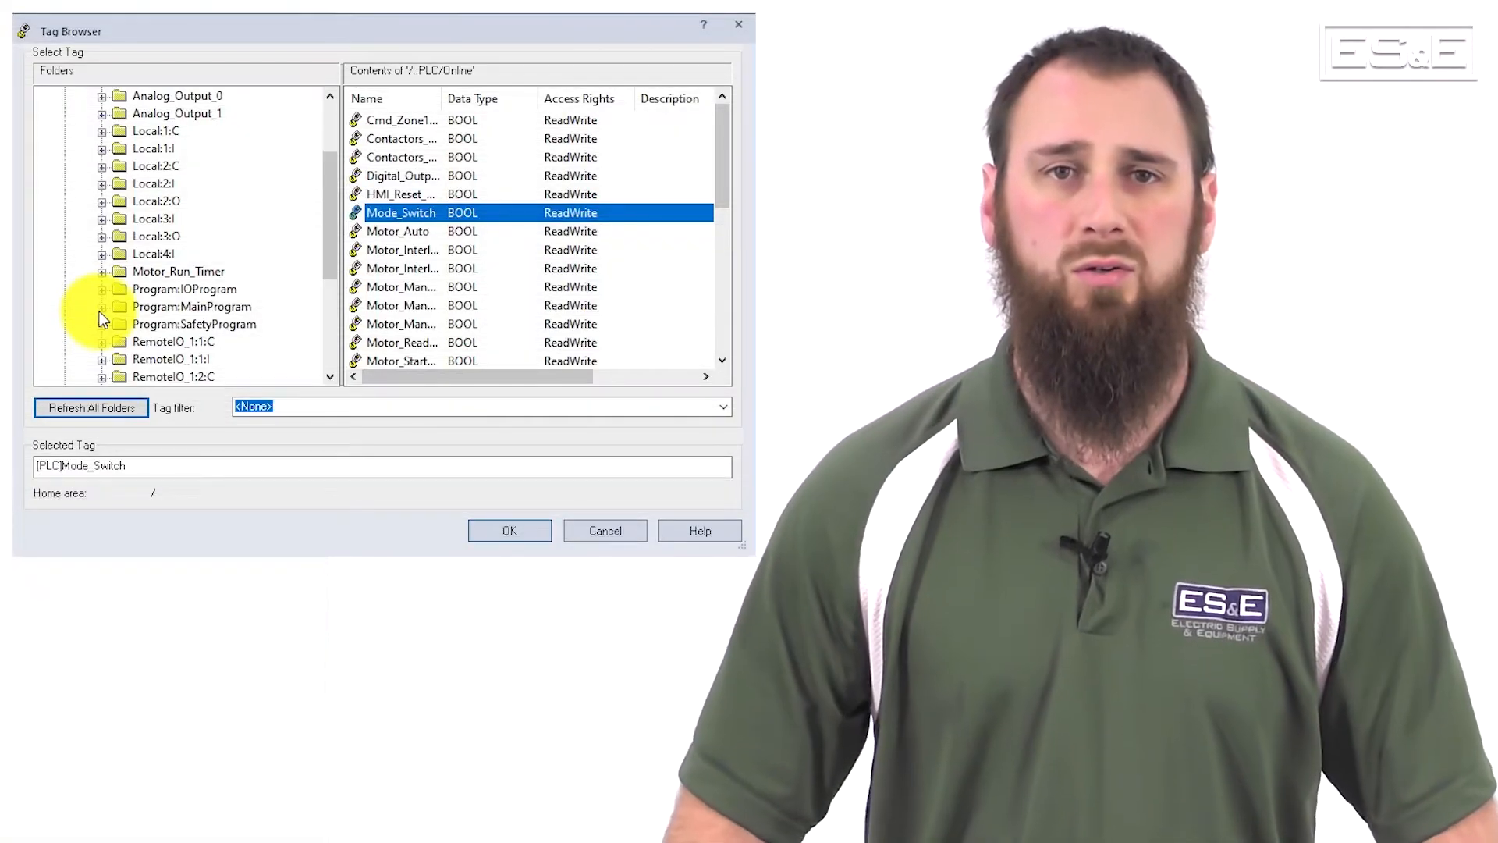
click(317, 401)
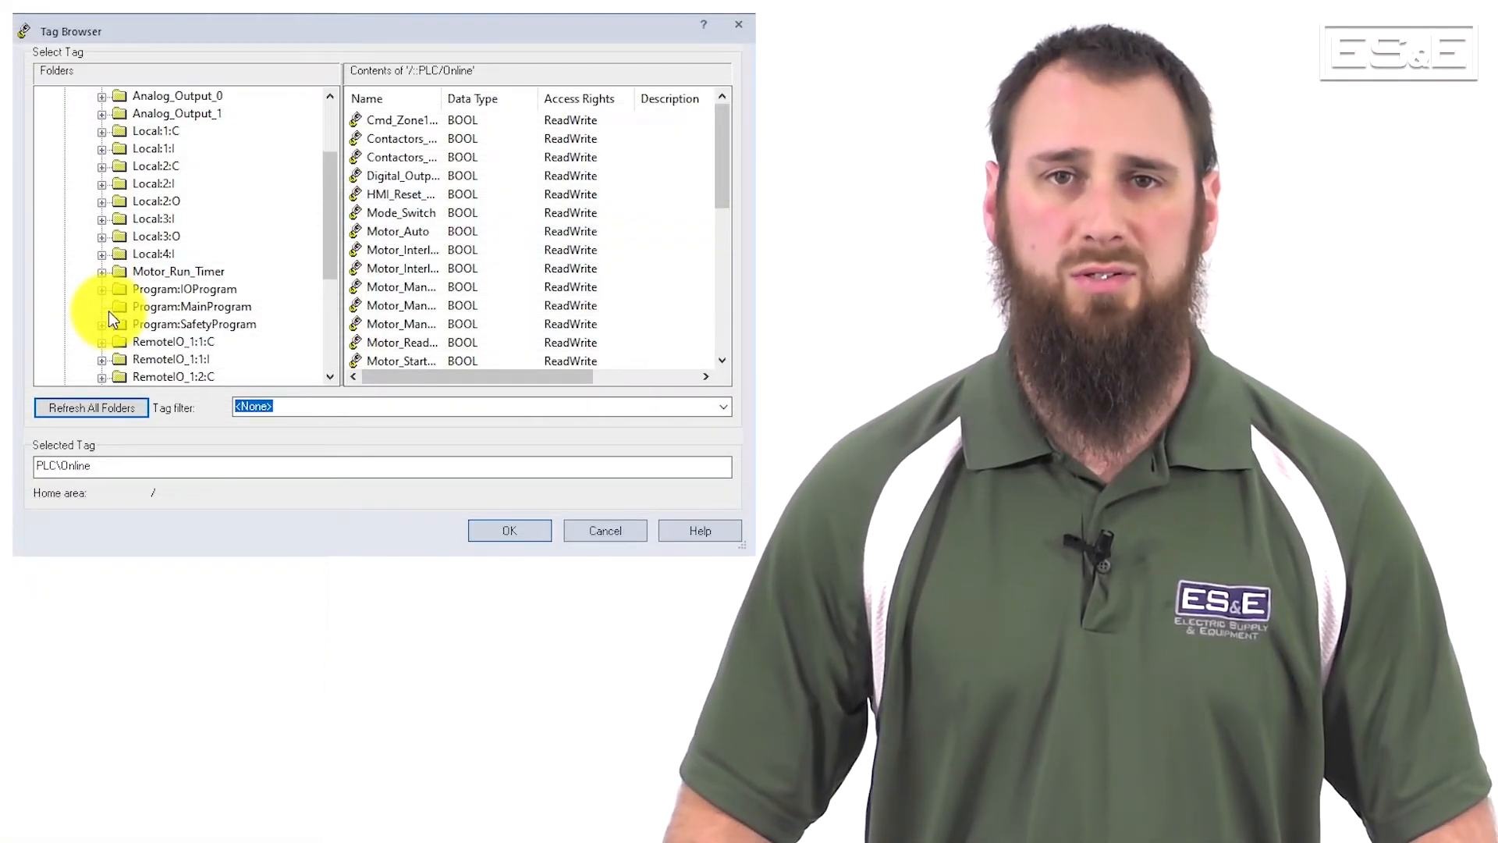
click(148, 306)
click(148, 325)
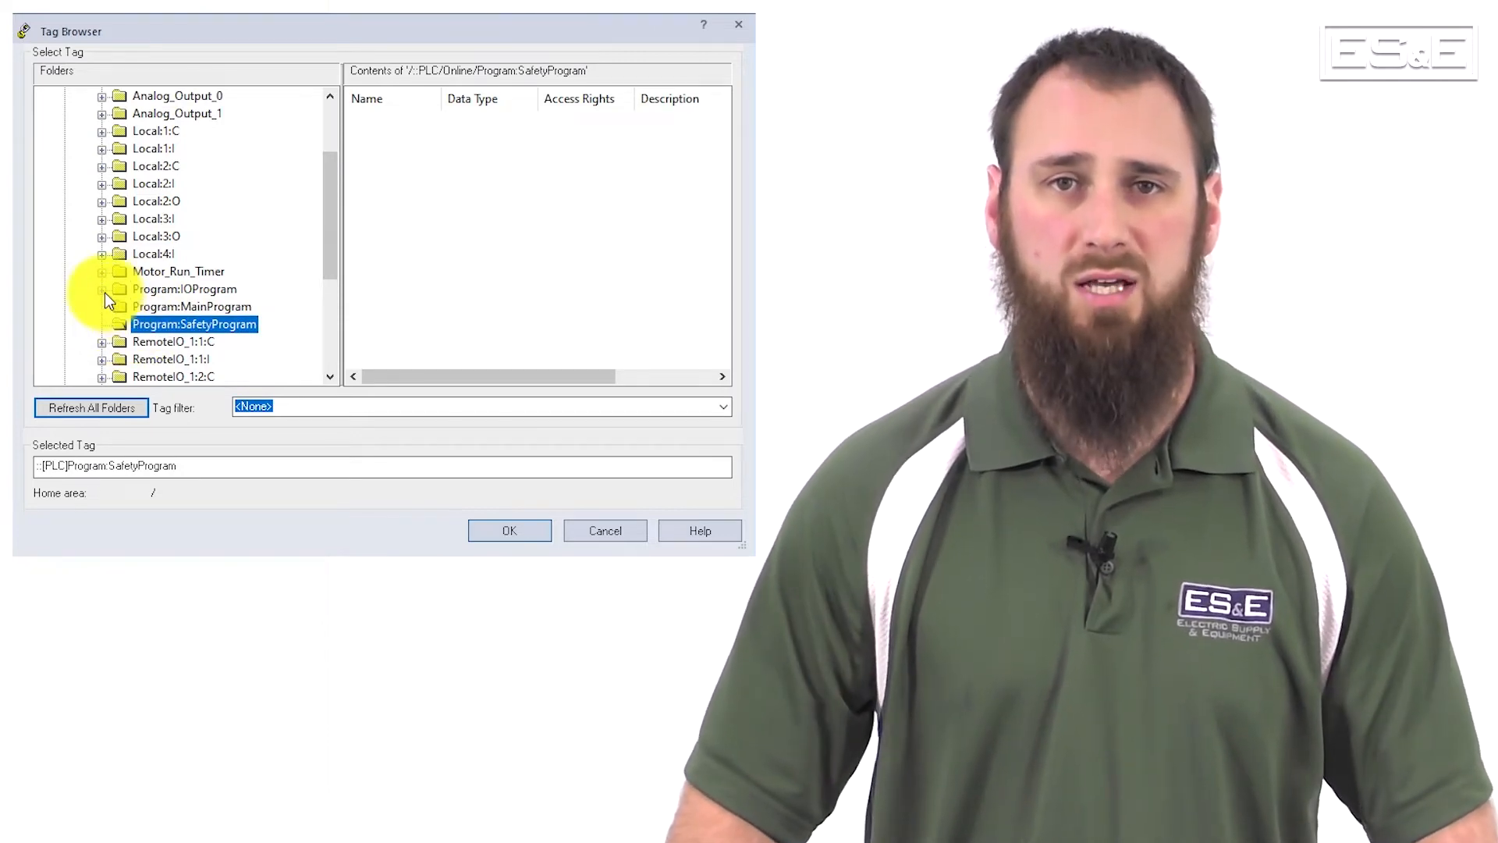
click(143, 288)
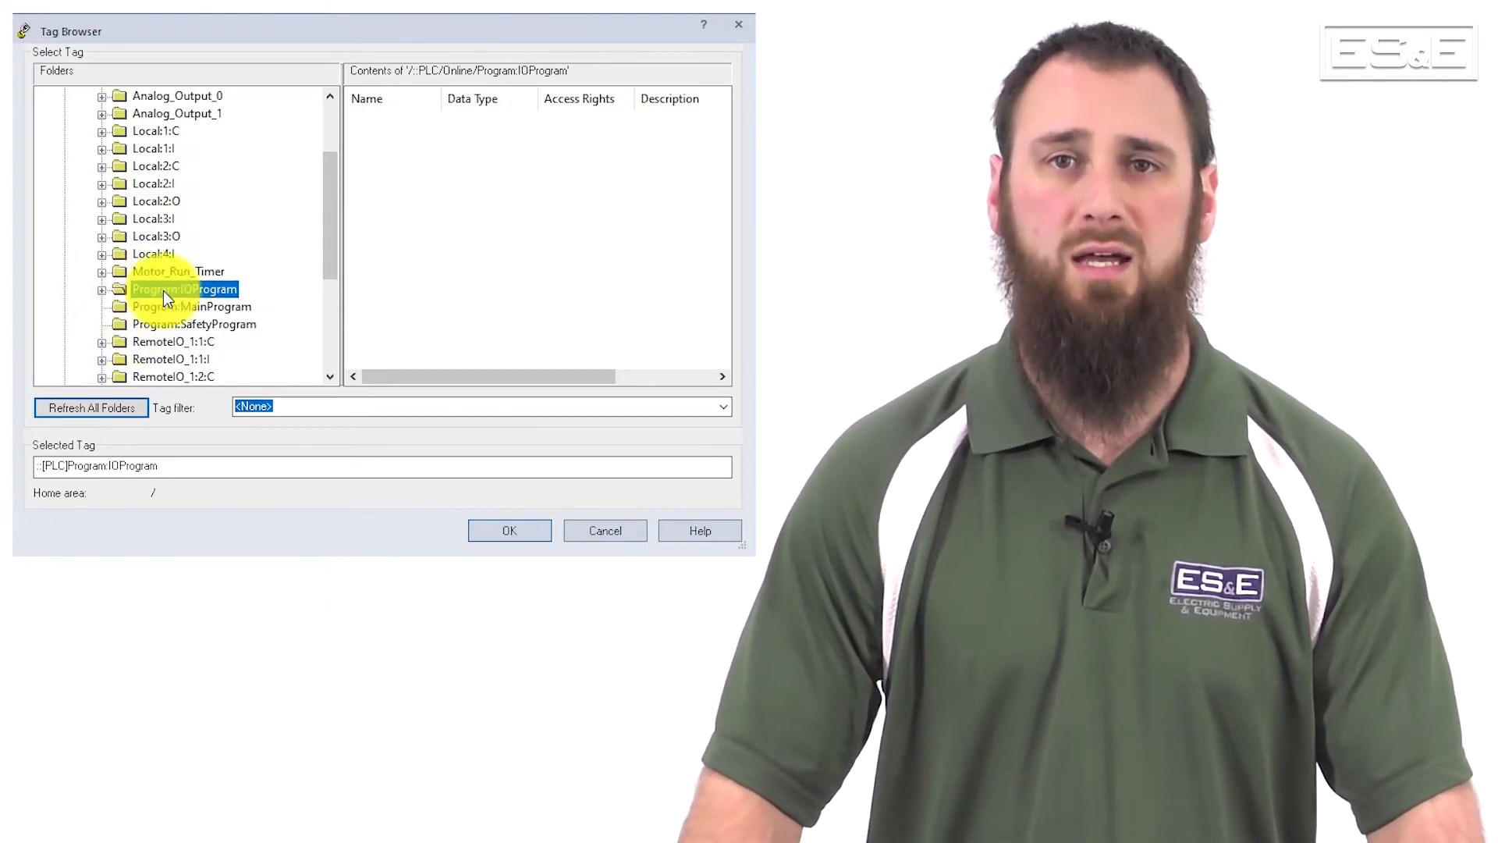
- Return to the PLC's Online folder and select the Mode_Switch tag for the push button's Value connection
scroll(220, 289, up, 2)
click(129, 152)
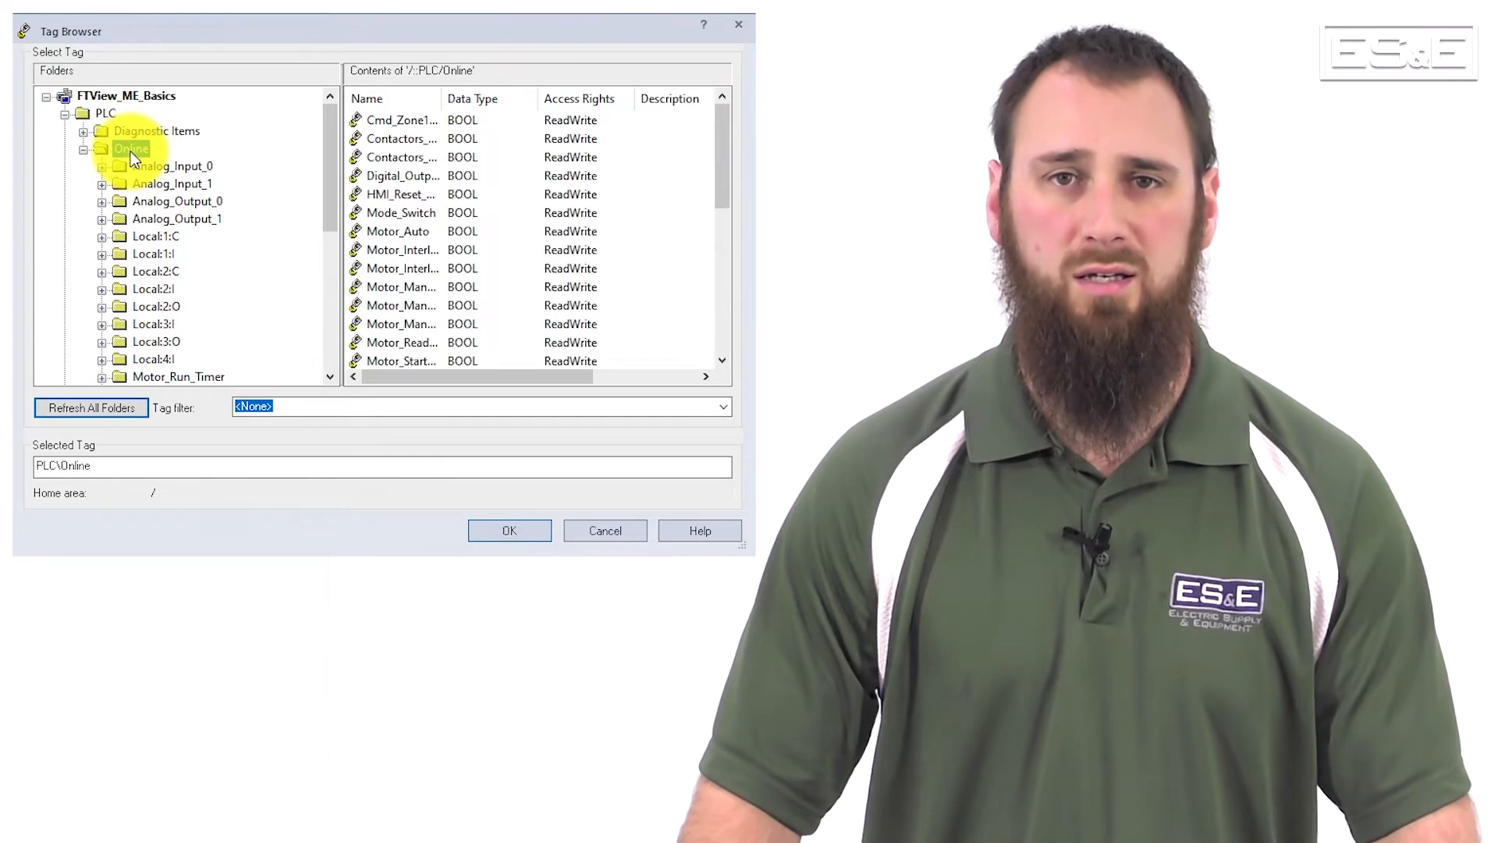
click(389, 214)
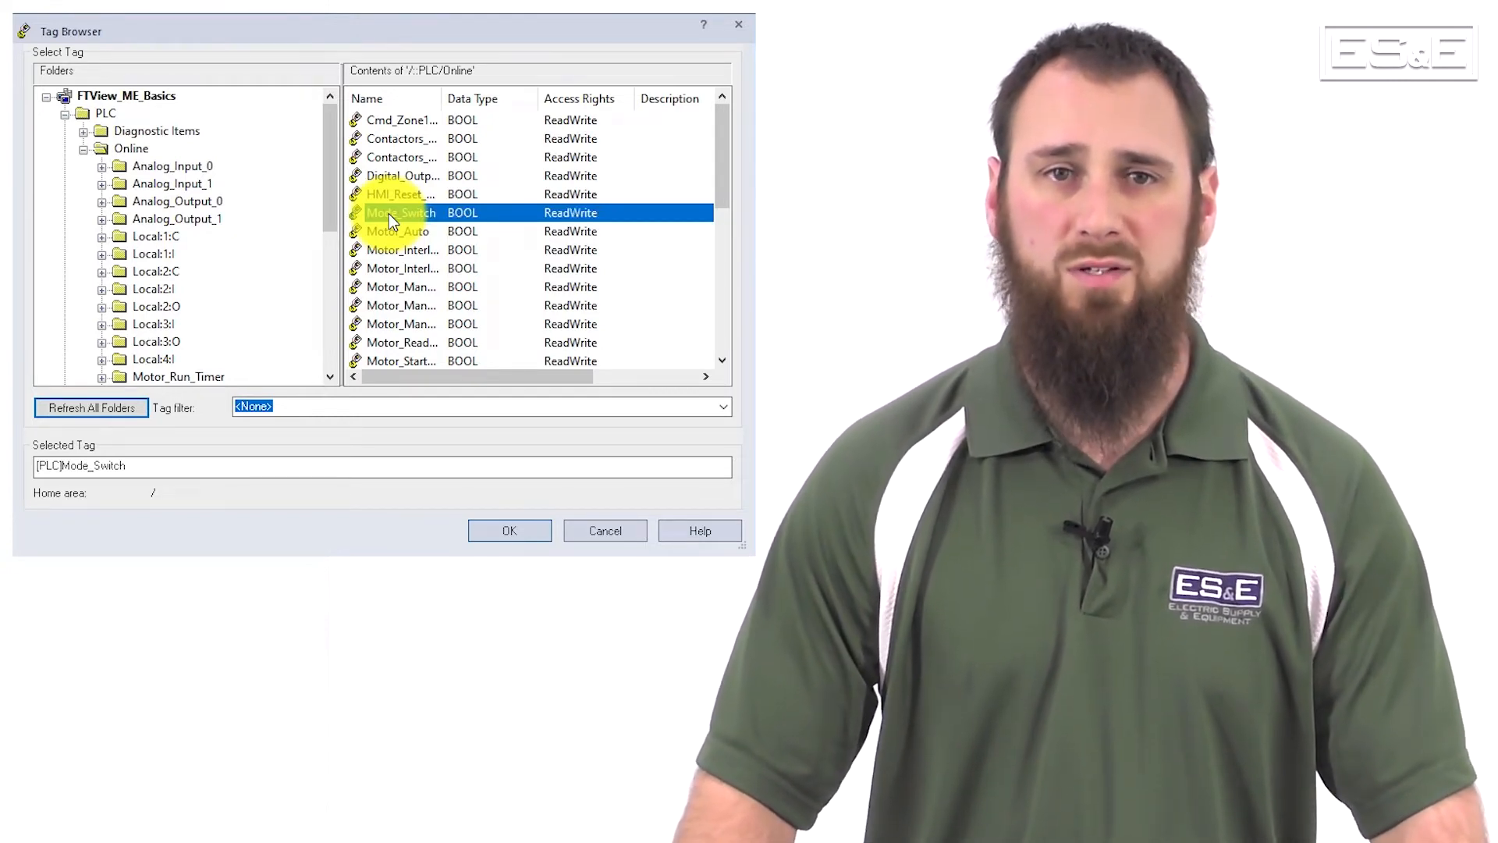
double_click(170, 466)
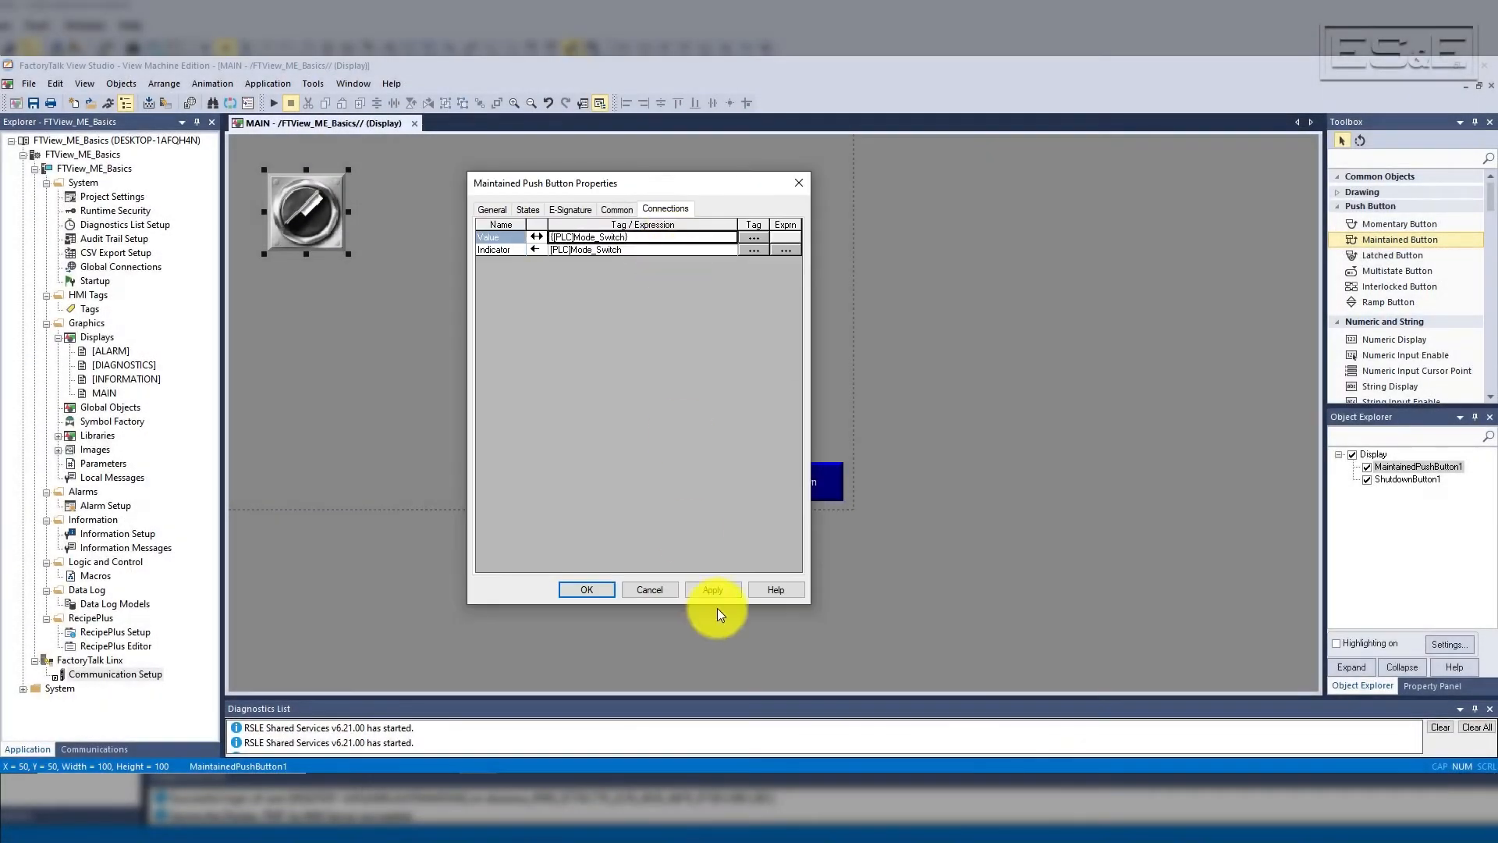
- Accept the push button's connections, save the MAIN display, and run and stop a display test
click(589, 591)
click(32, 103)
click(272, 104)
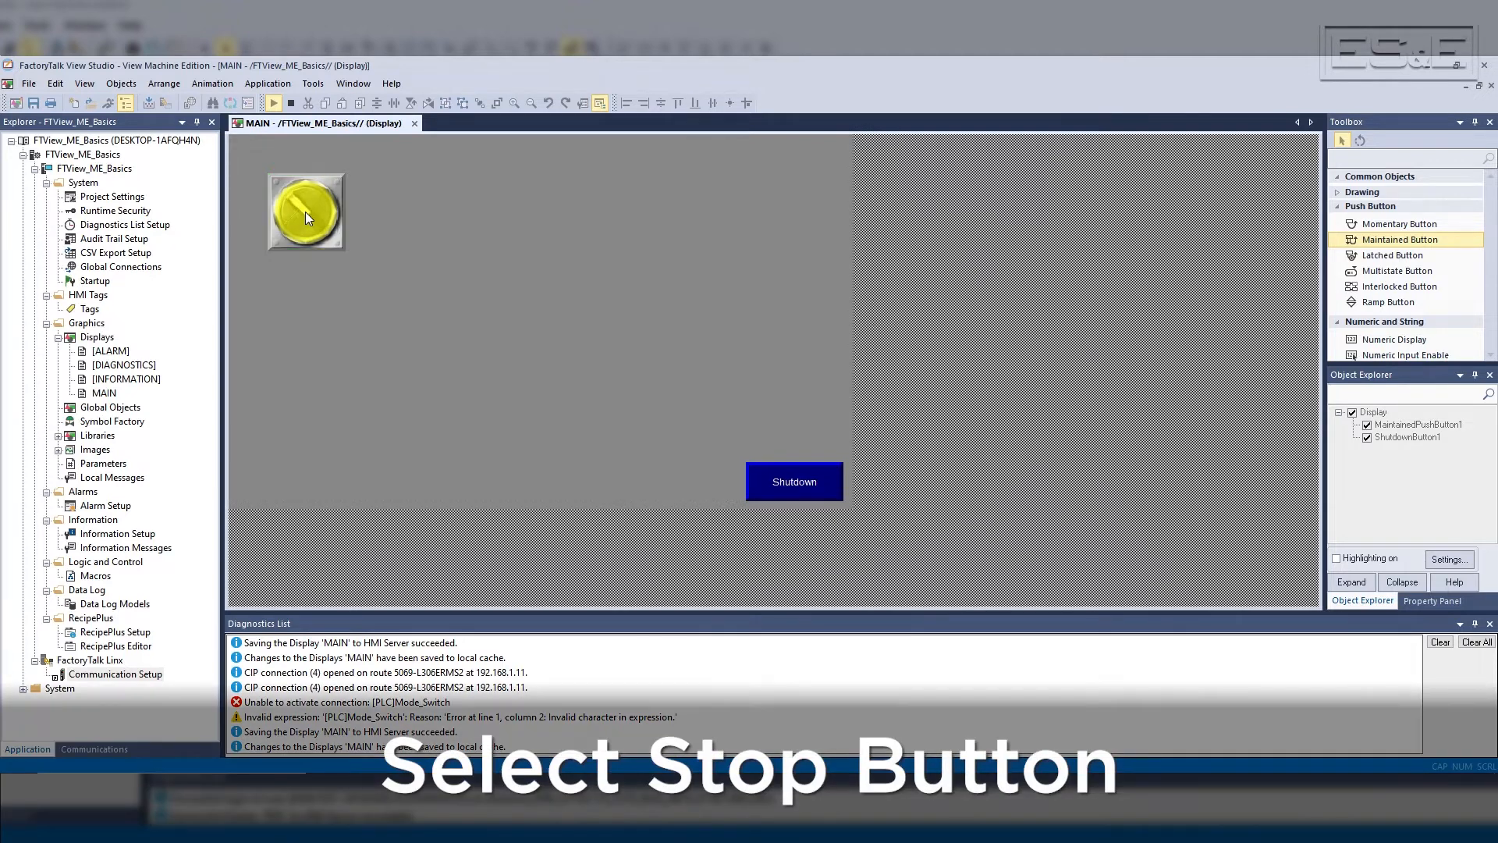
click(290, 102)
- Add a bold white text label reading "Manual" above the left side of the selector switch
click(1362, 192)
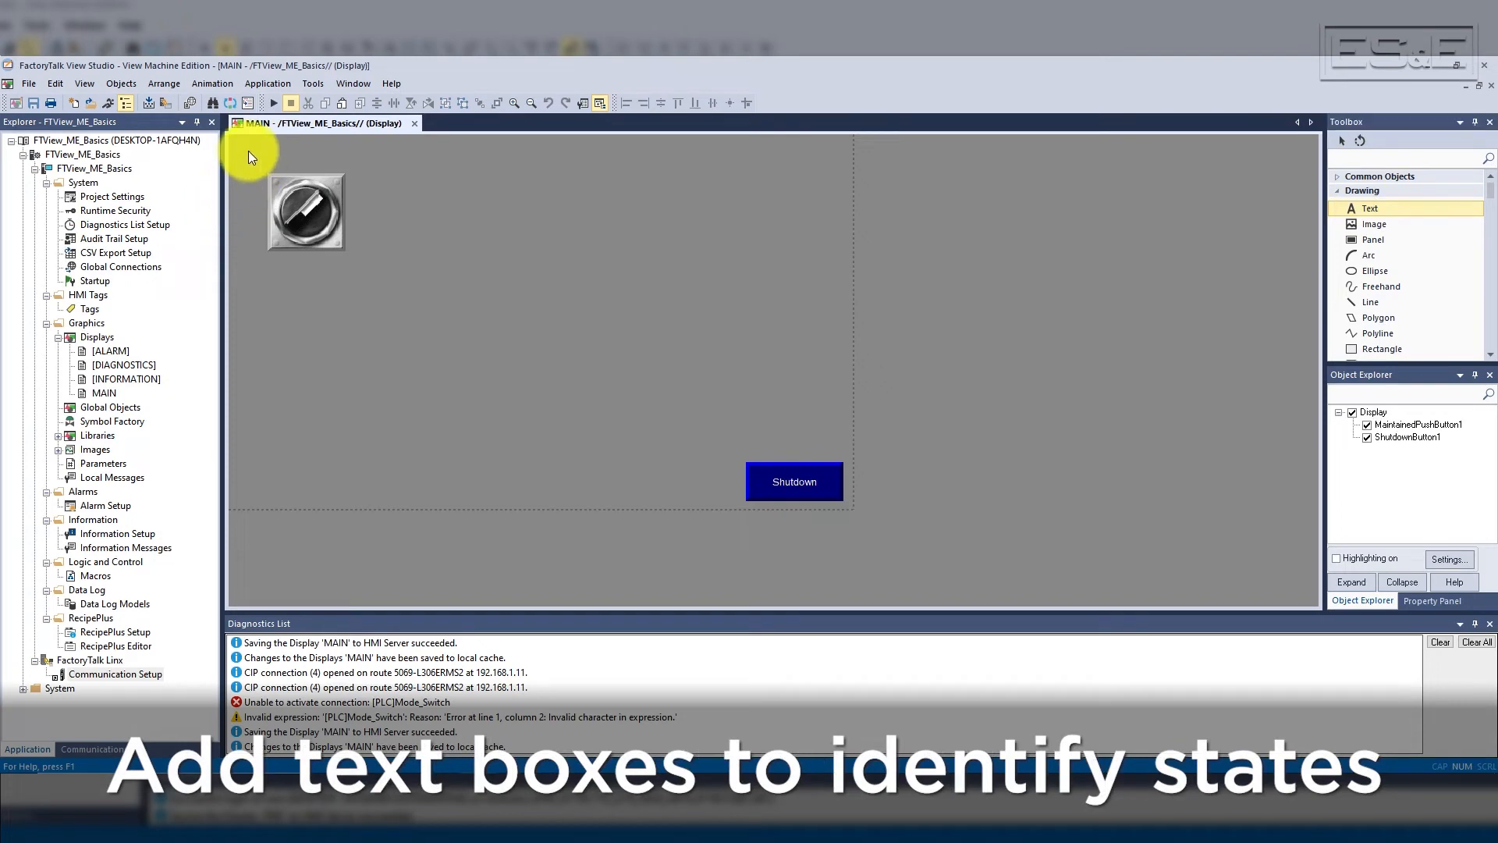
drag(299, 168, 299, 168)
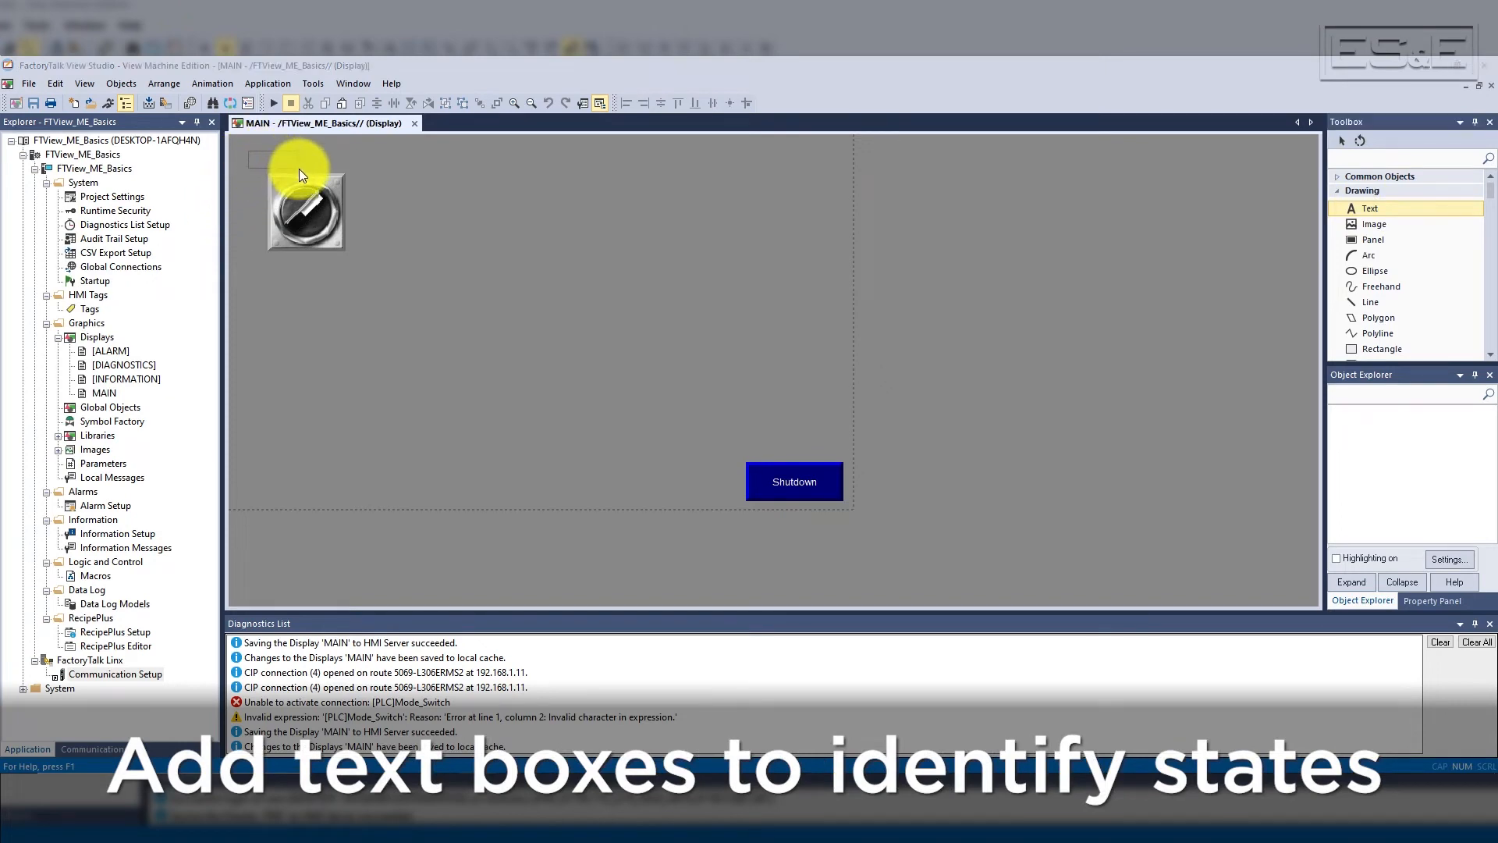
text(Manual)
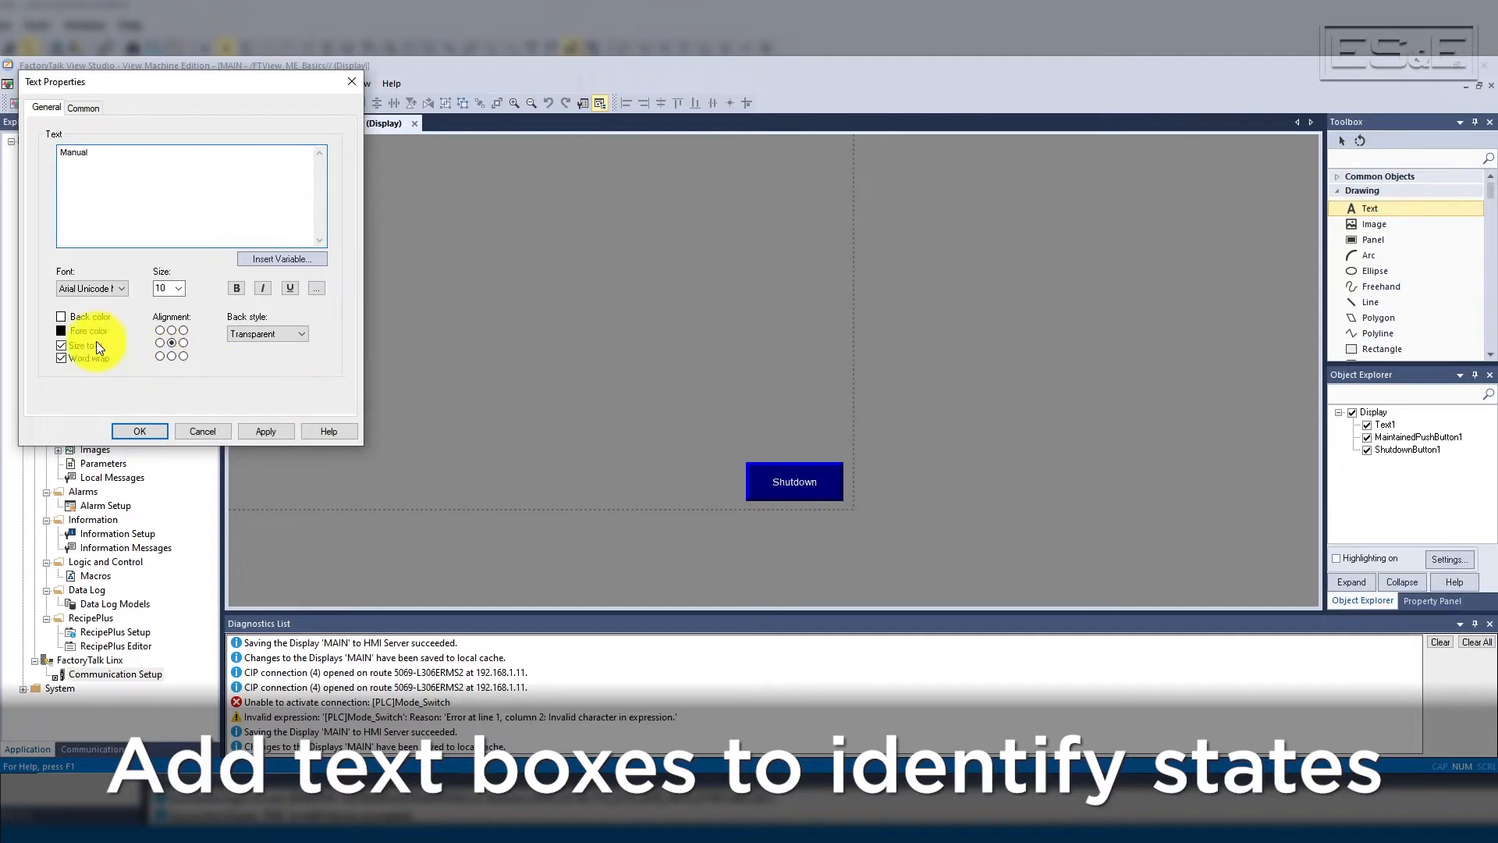
click(236, 288)
click(62, 333)
click(251, 431)
click(254, 431)
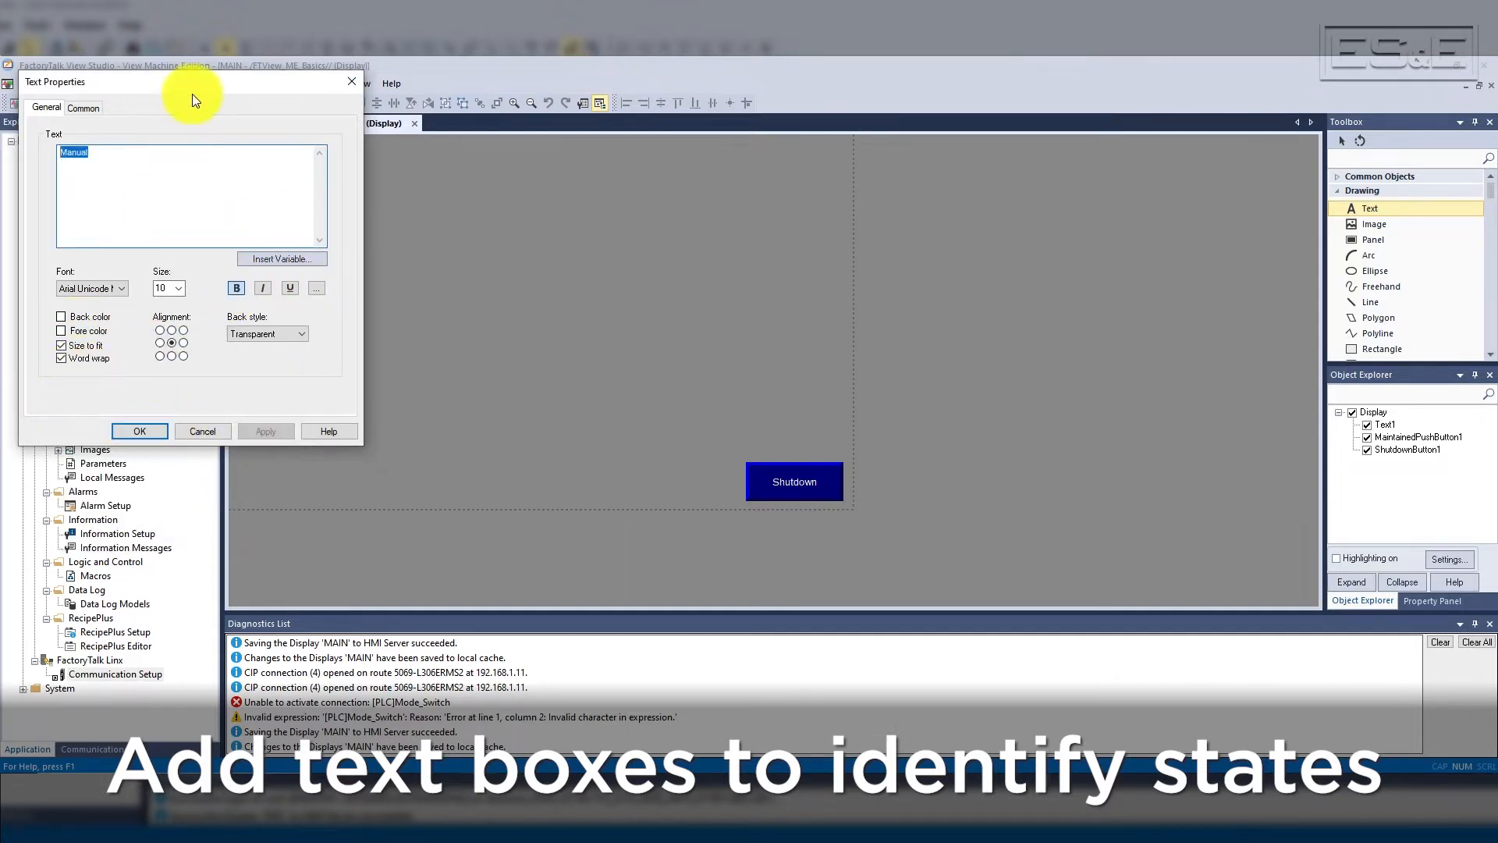
drag(244, 92, 538, 159)
key(Return)
- Duplicate the Manual label above the right side of the selector switch and change its text to "Auto"
drag(288, 162, 344, 156)
double_click(345, 156)
text(Auto)
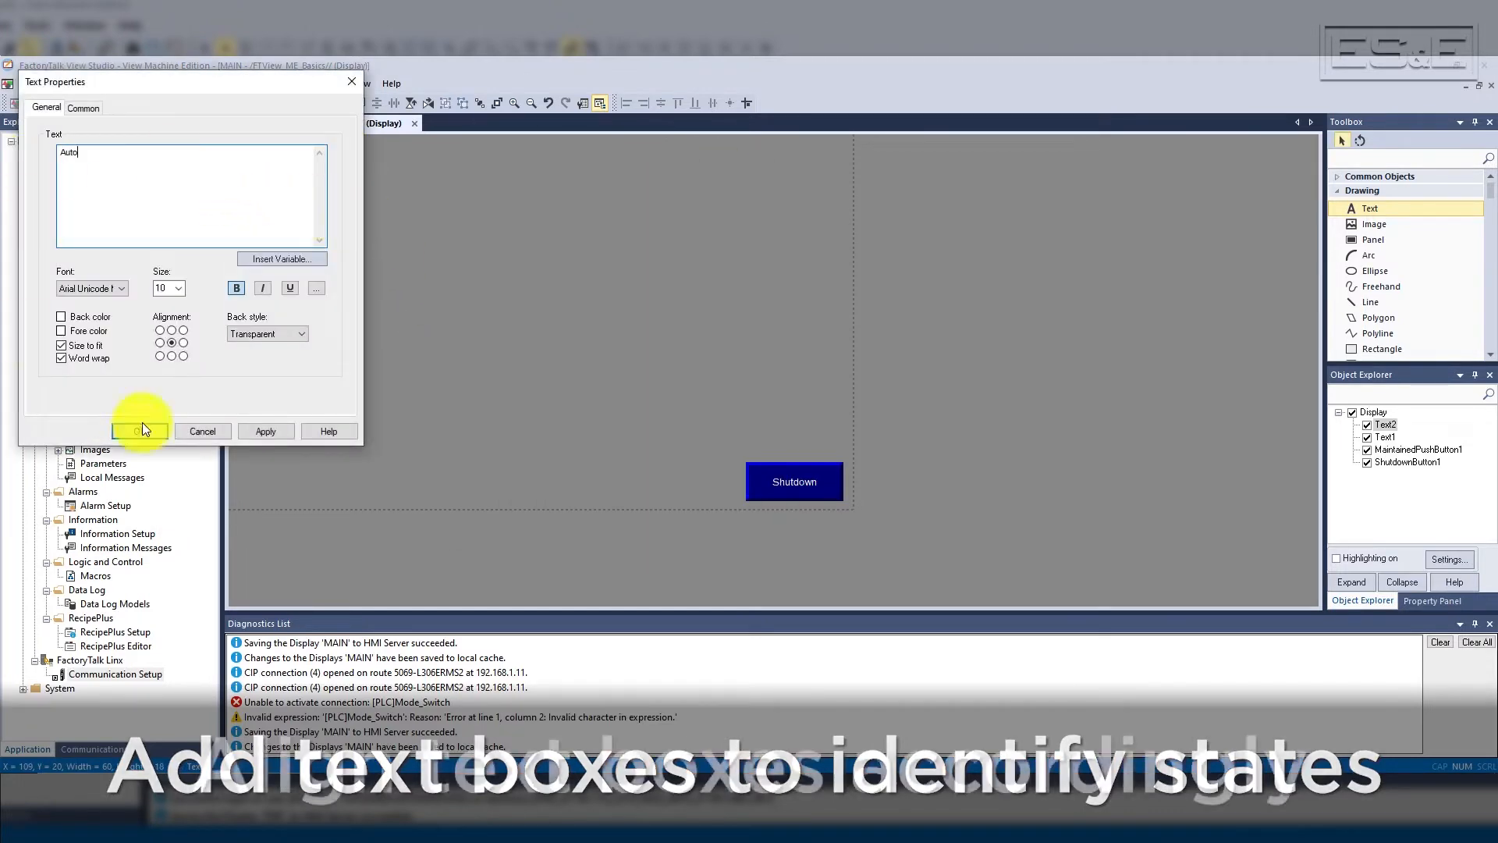
click(143, 427)
- Align the Auto label with the Manual label and position it over the switch's right side
ctrl+click(271, 162)
click(694, 102)
drag(334, 157, 344, 158)
click(610, 325)
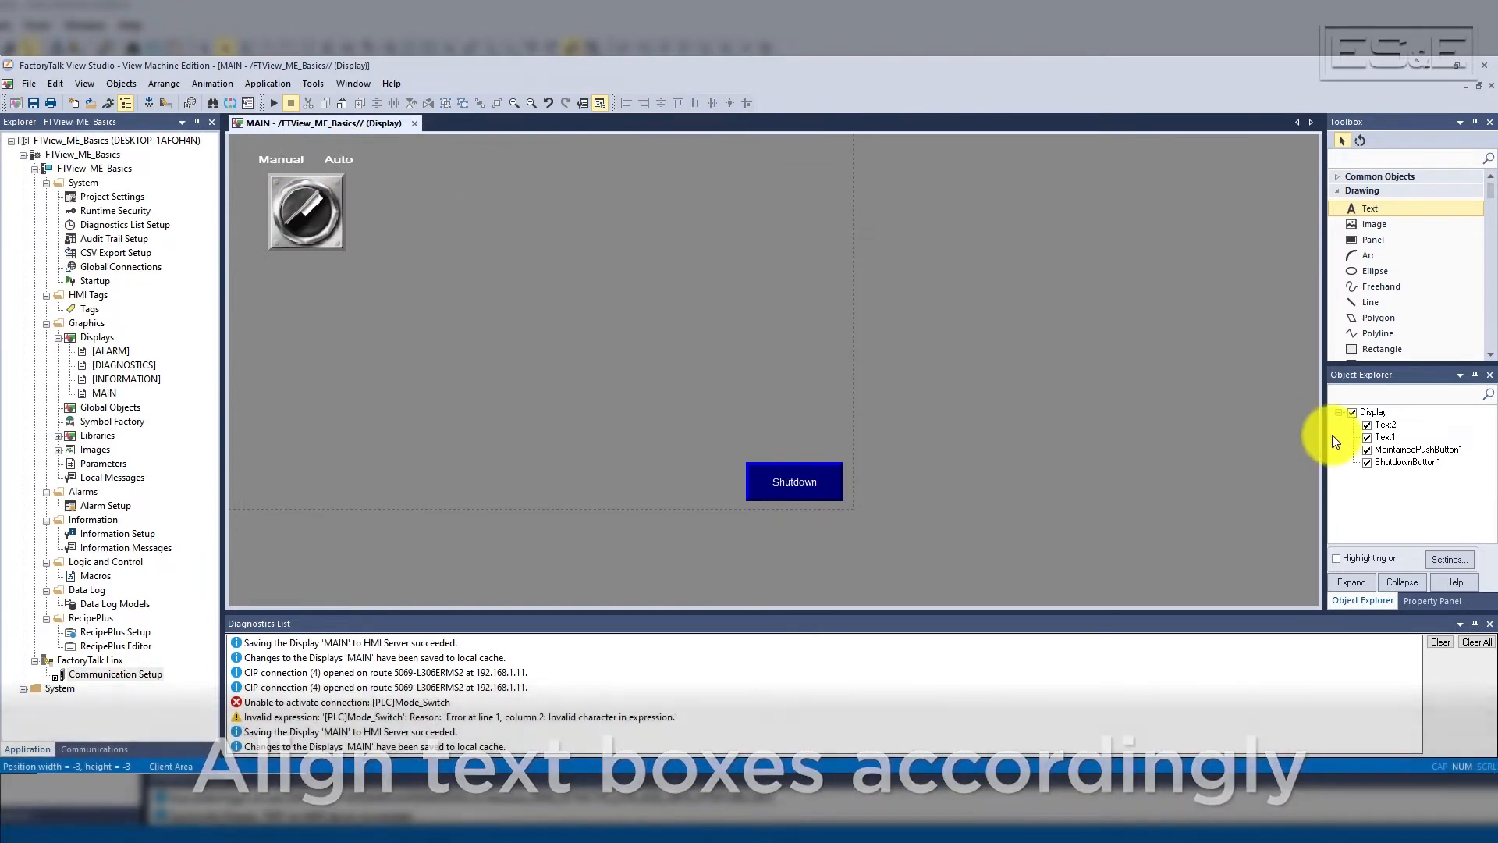
- Draw a rounded rectangle about 93 wide below the selector switch, leaving its default properties
scroll(1441, 301, down, 1)
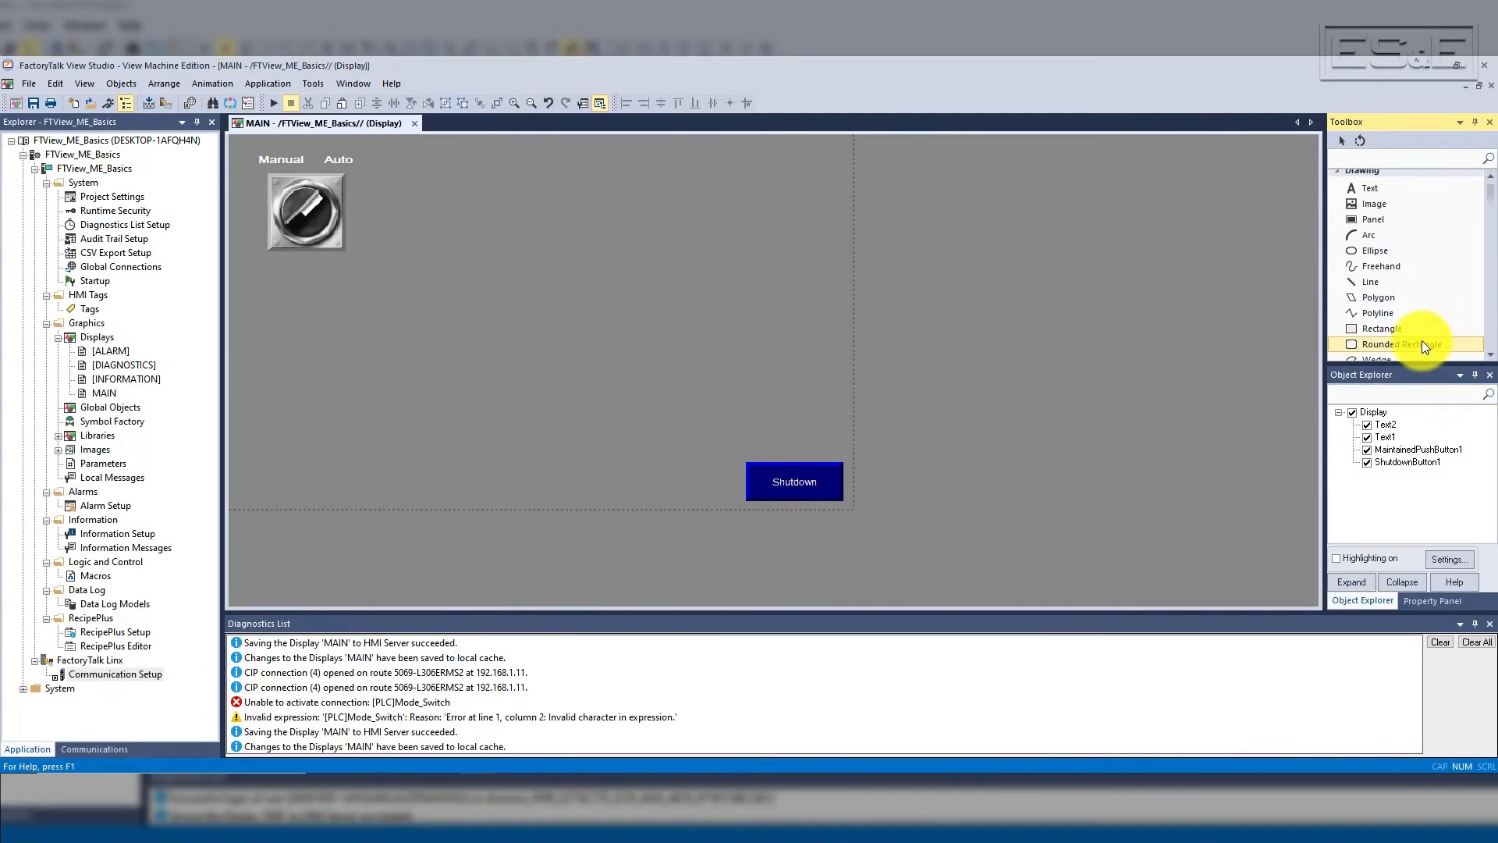
drag(269, 279, 341, 345)
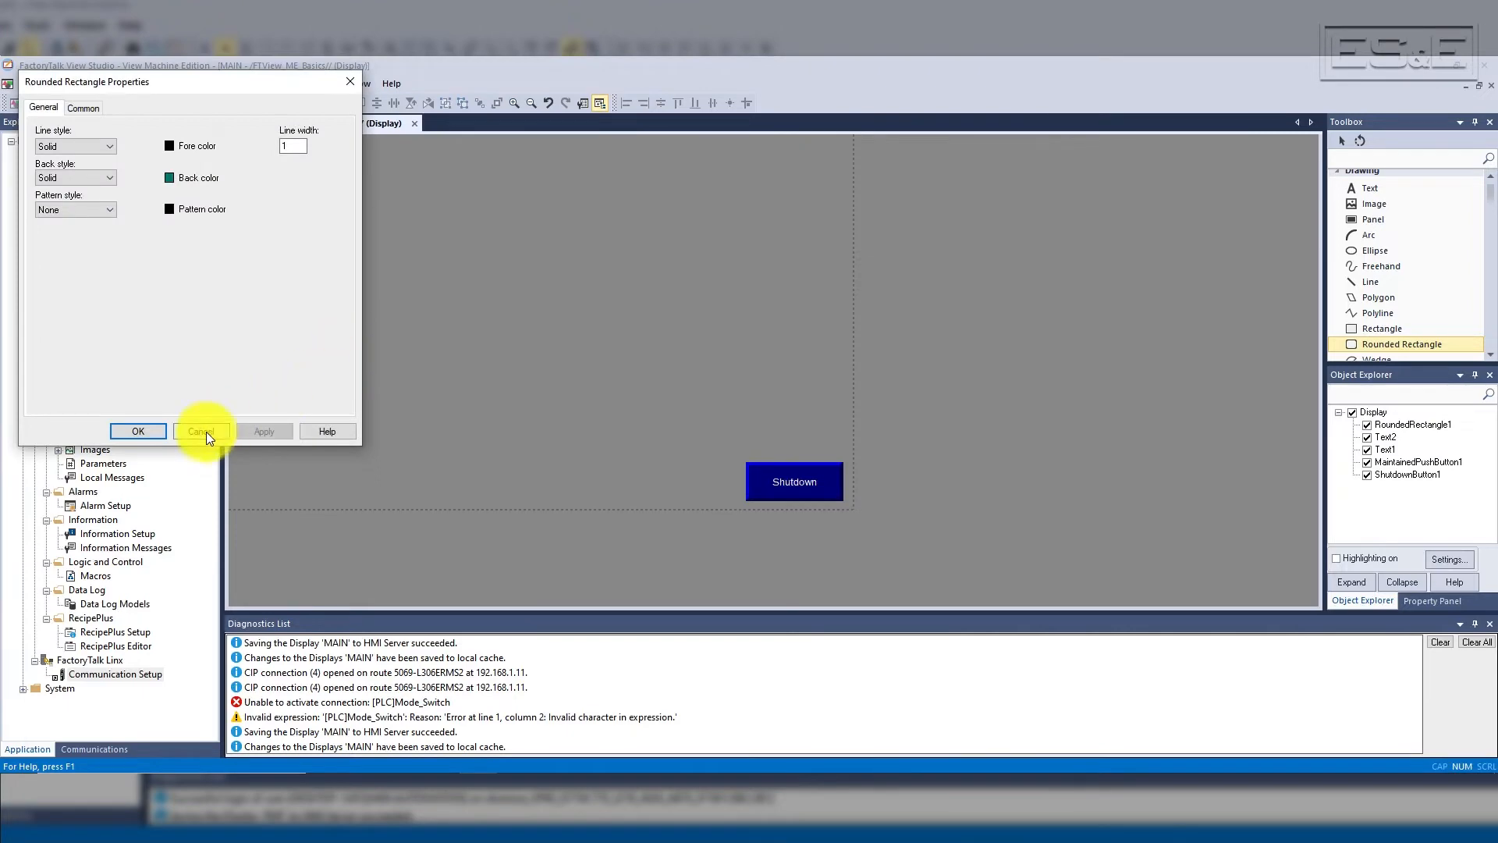
click(206, 432)
- Give the rounded rectangle a visibility animation on [PLC]Webinar_Mode, visible when true, and copy the expression
right_click(315, 317)
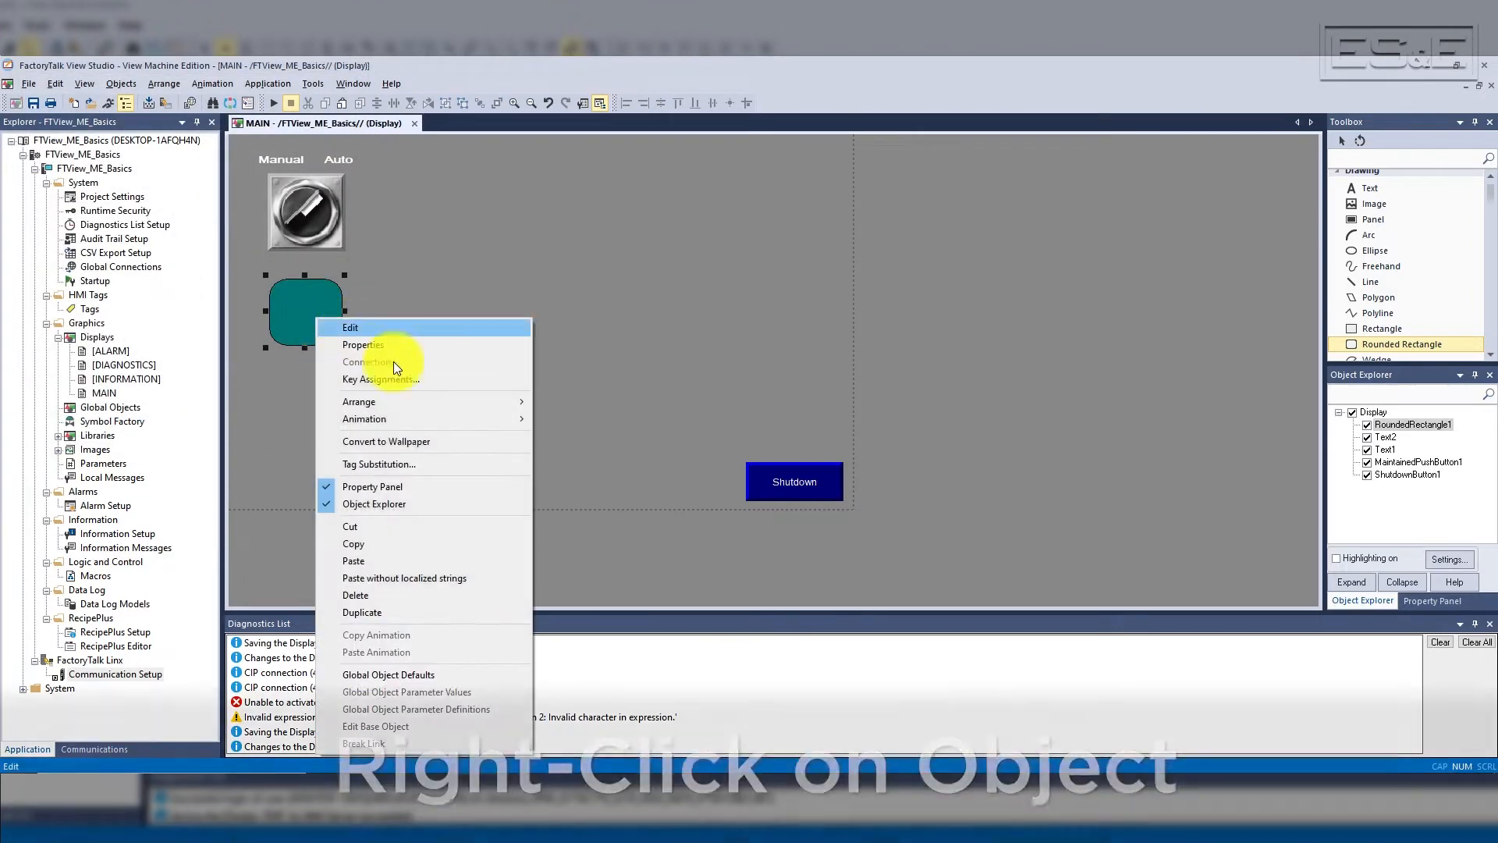
mouse_move(414, 413)
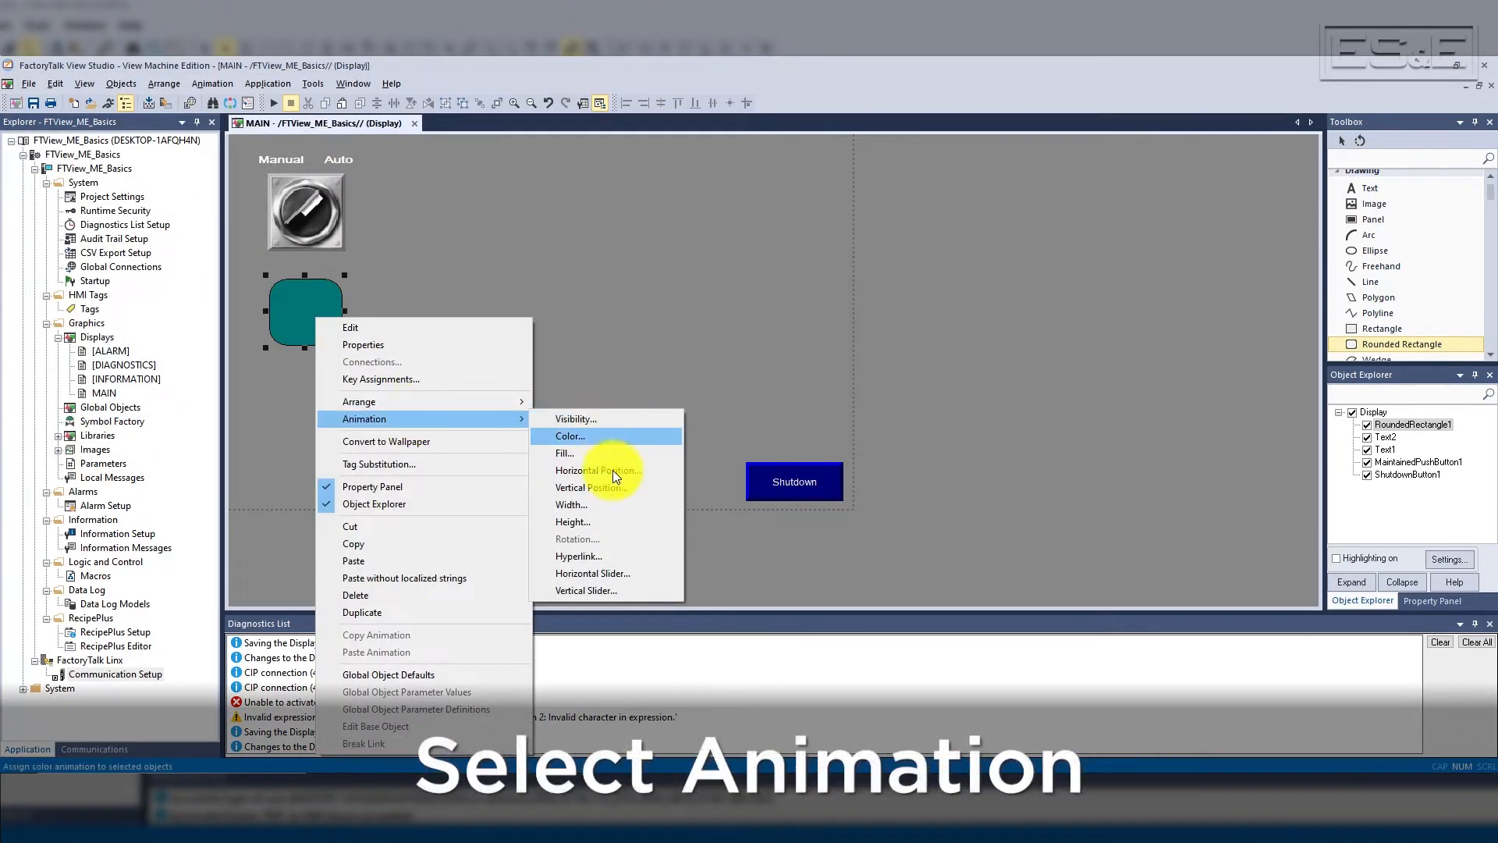
click(655, 457)
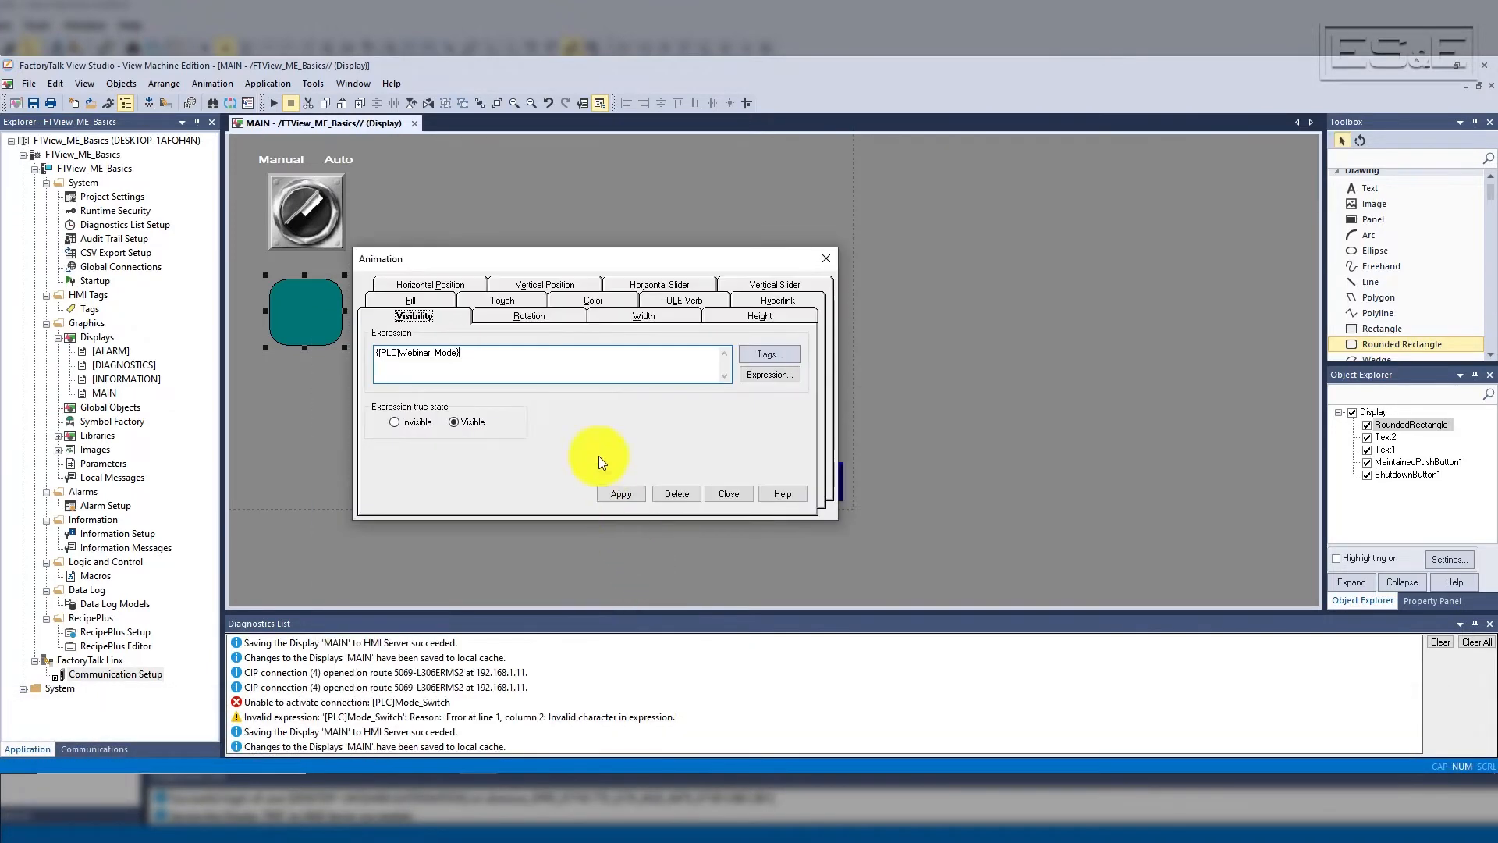
drag(458, 356, 329, 354)
key(ctrl+c)
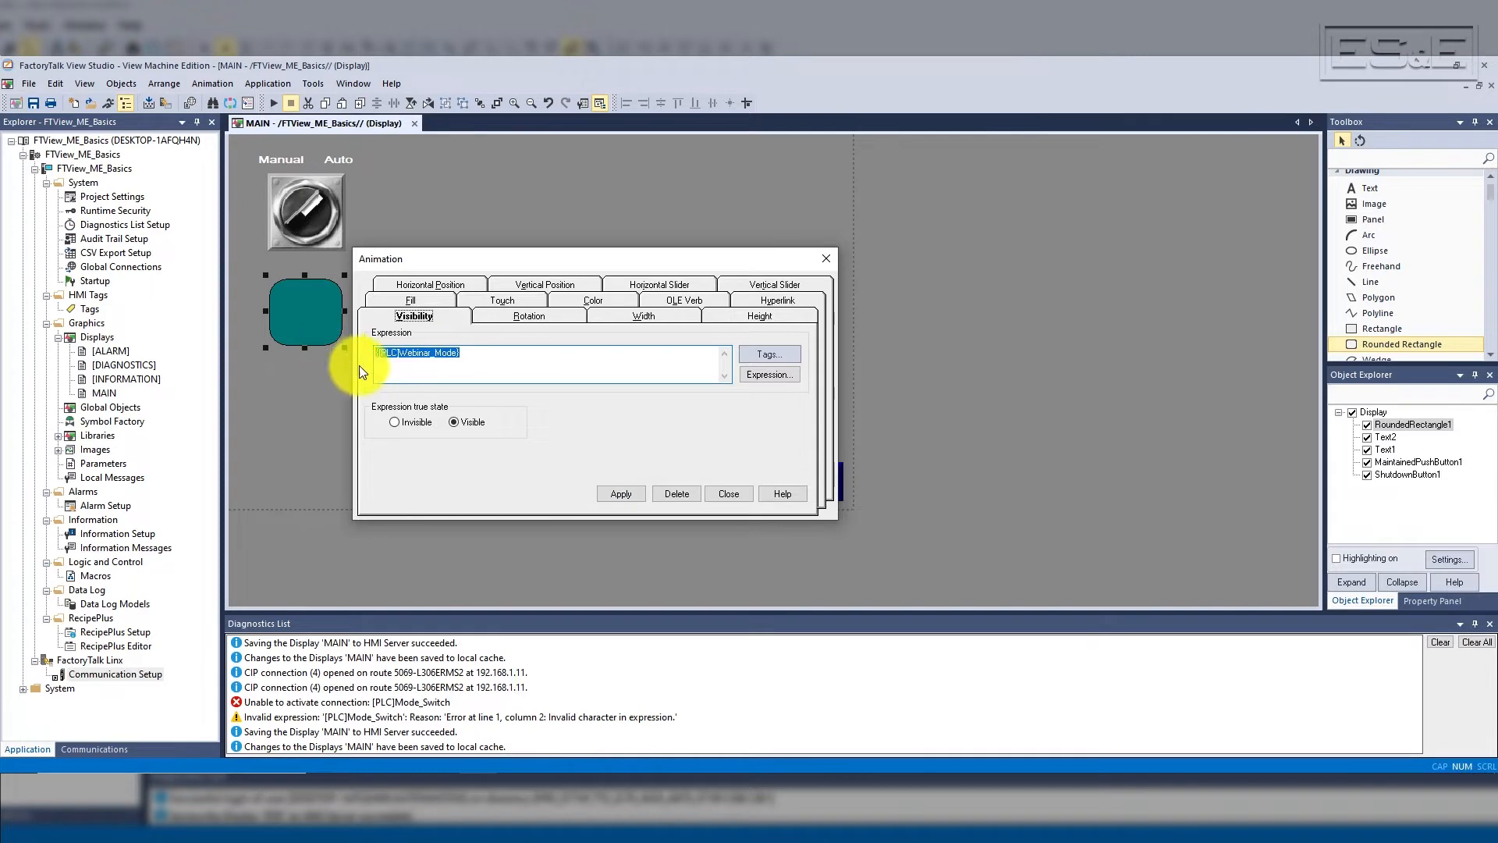
click(638, 493)
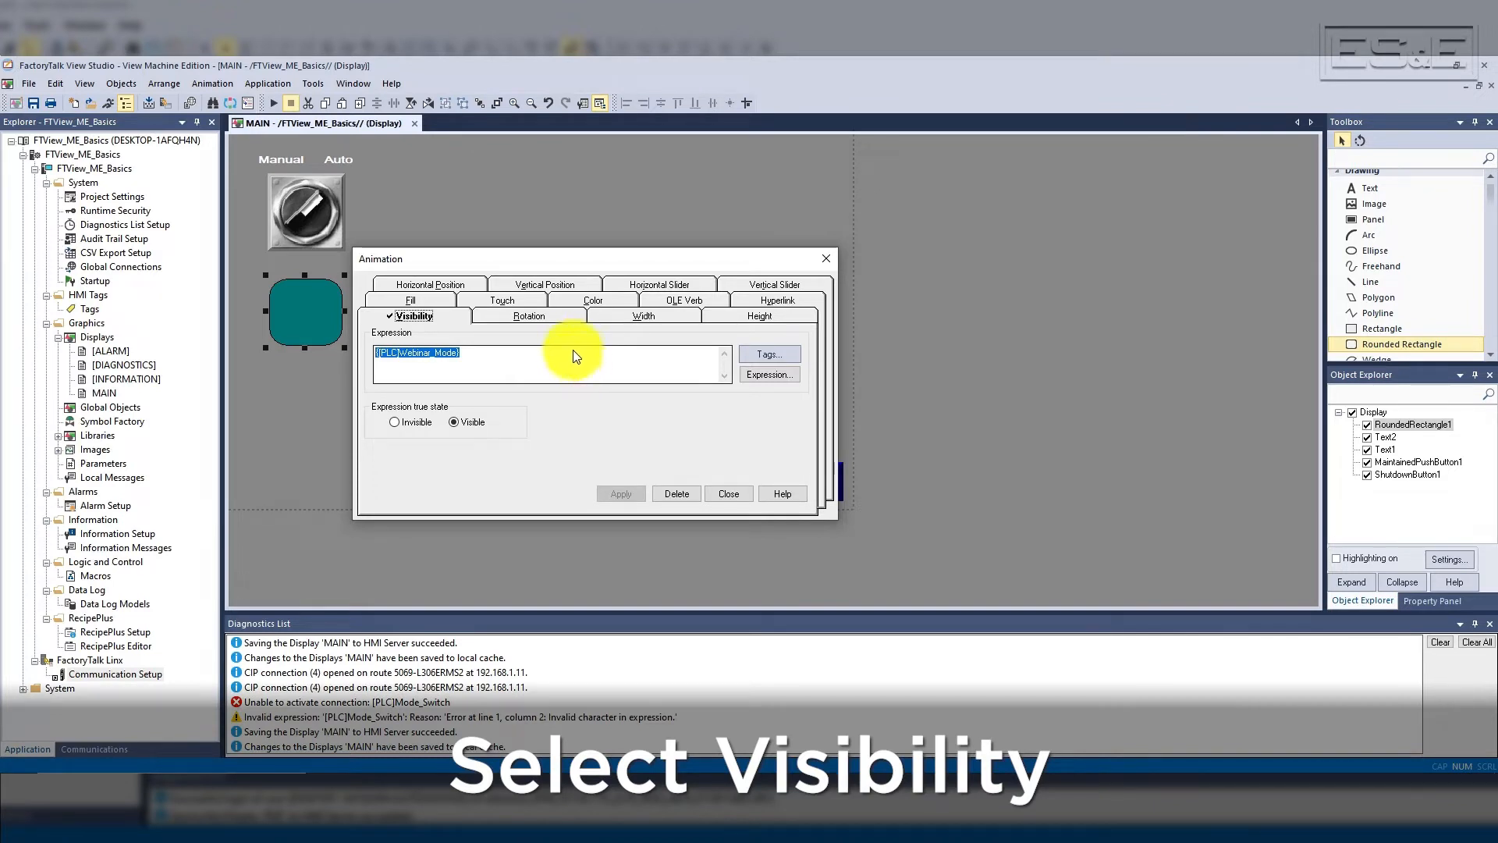
- Apply a color animation to the rounded rectangle using the copied [PLC]Webinar_Mode expression, with red for 0 and green for 1
click(596, 301)
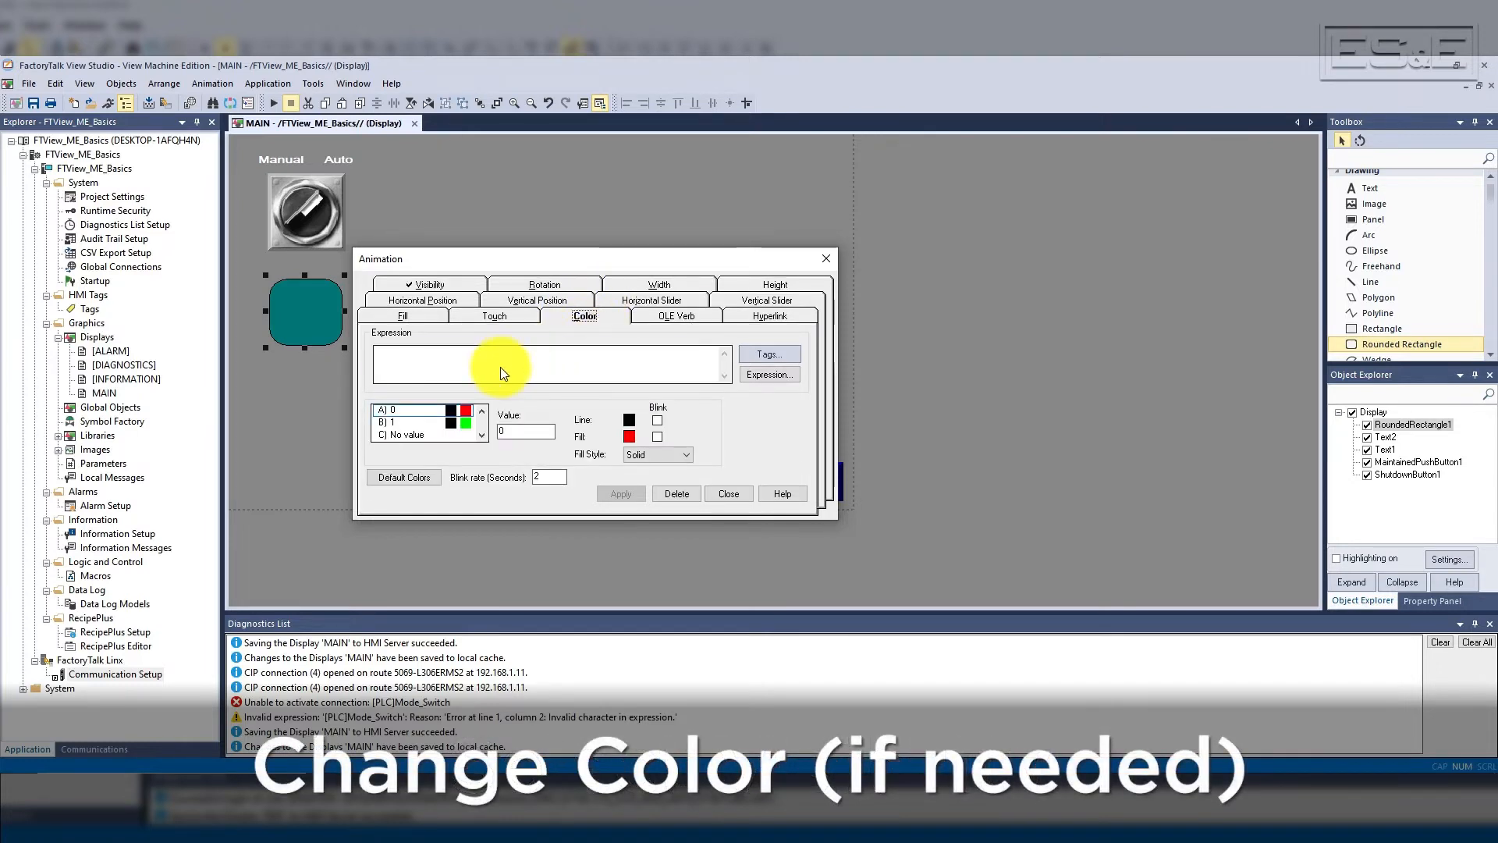
key(ctrl+v)
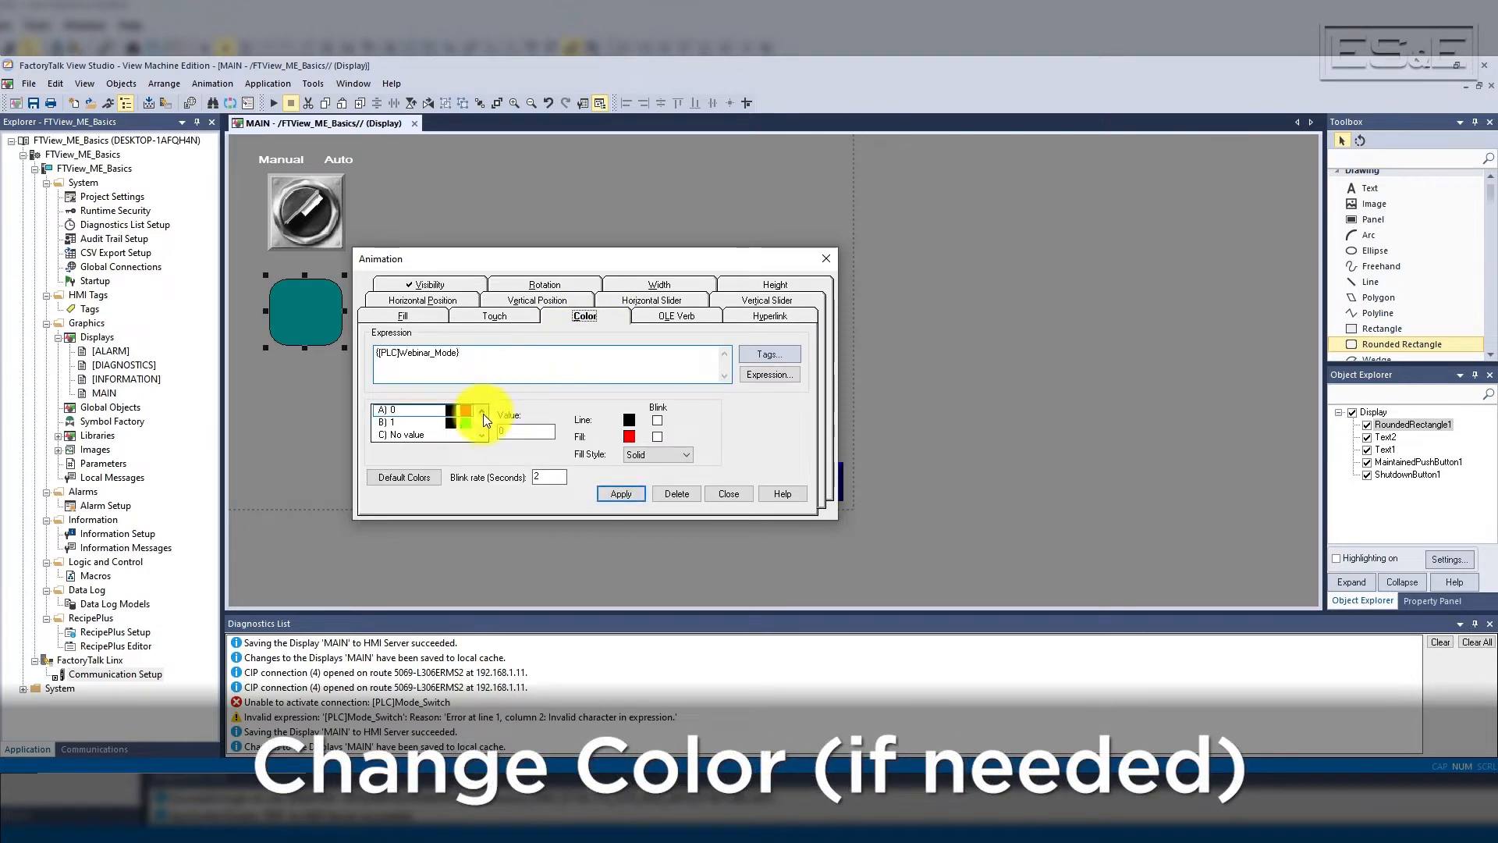
click(635, 495)
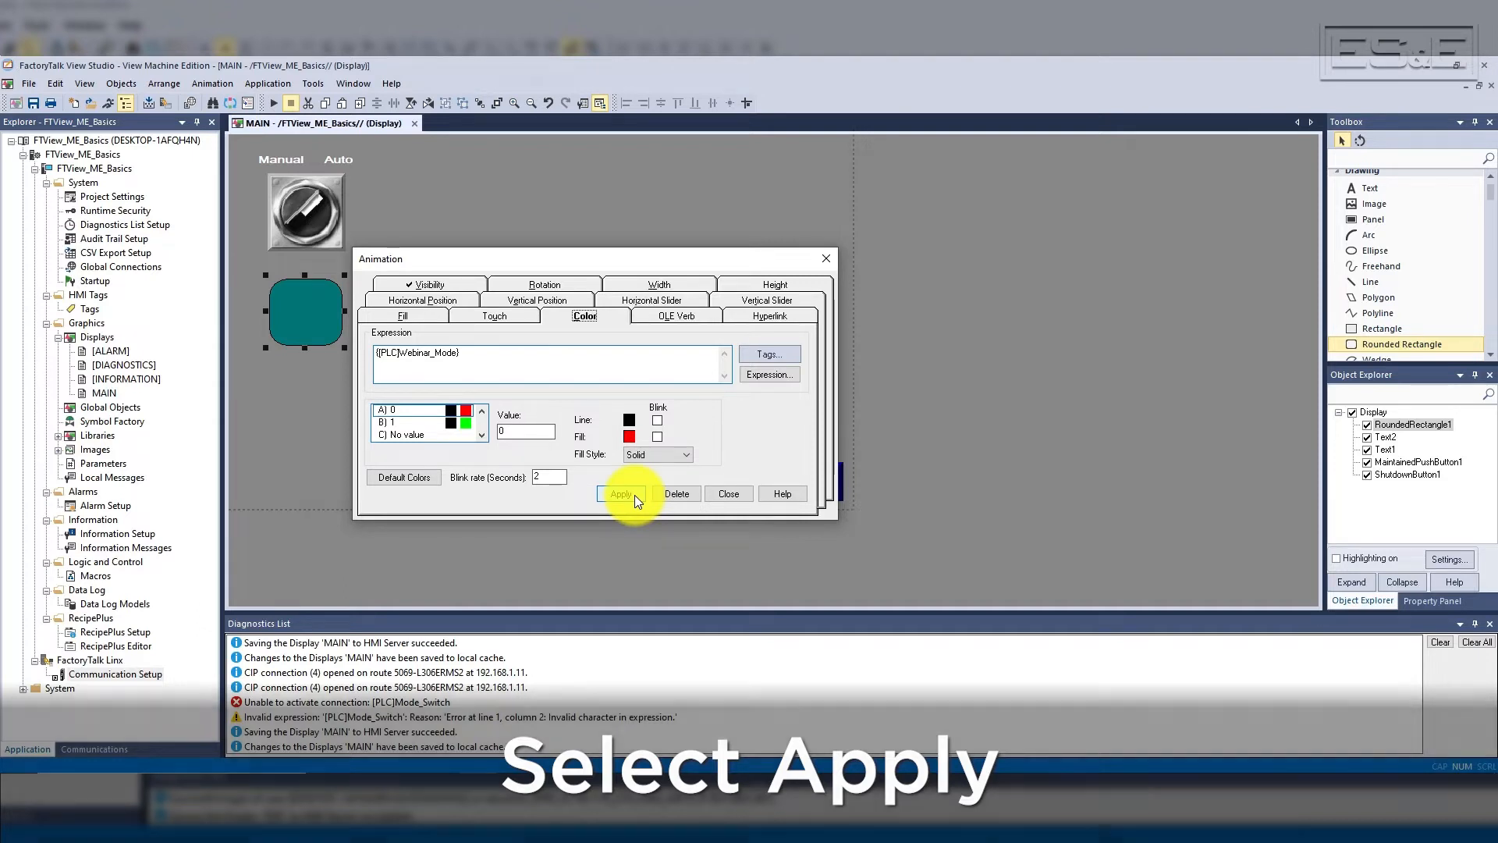
- Delete the rounded rectangle's visibility animation and close the animation settings
click(421, 285)
click(653, 427)
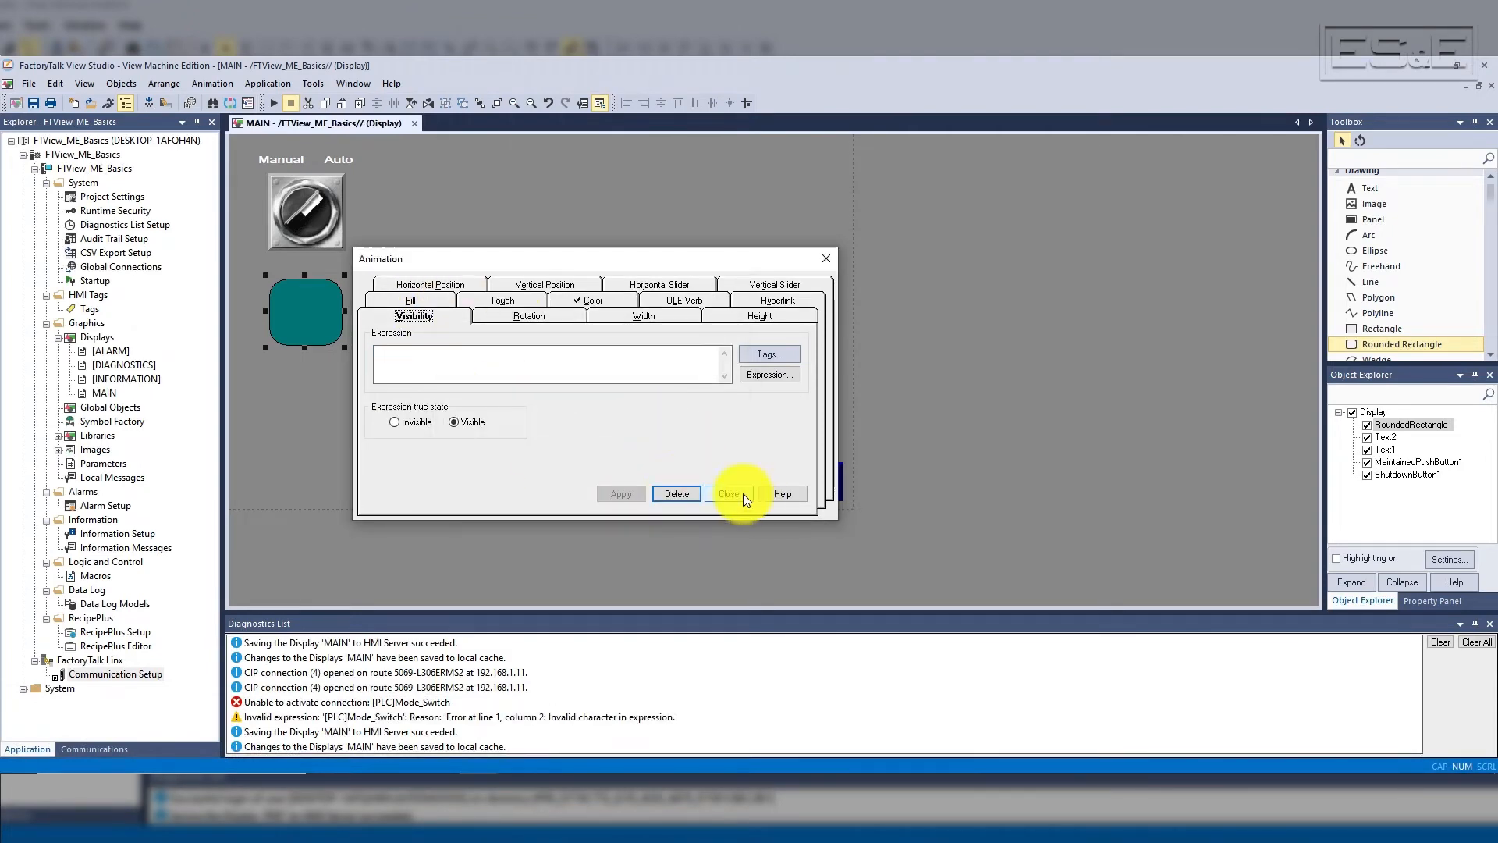
click(741, 493)
- Set the rounded rectangle's height and width to 100 each in its properties
right_click(318, 307)
click(363, 334)
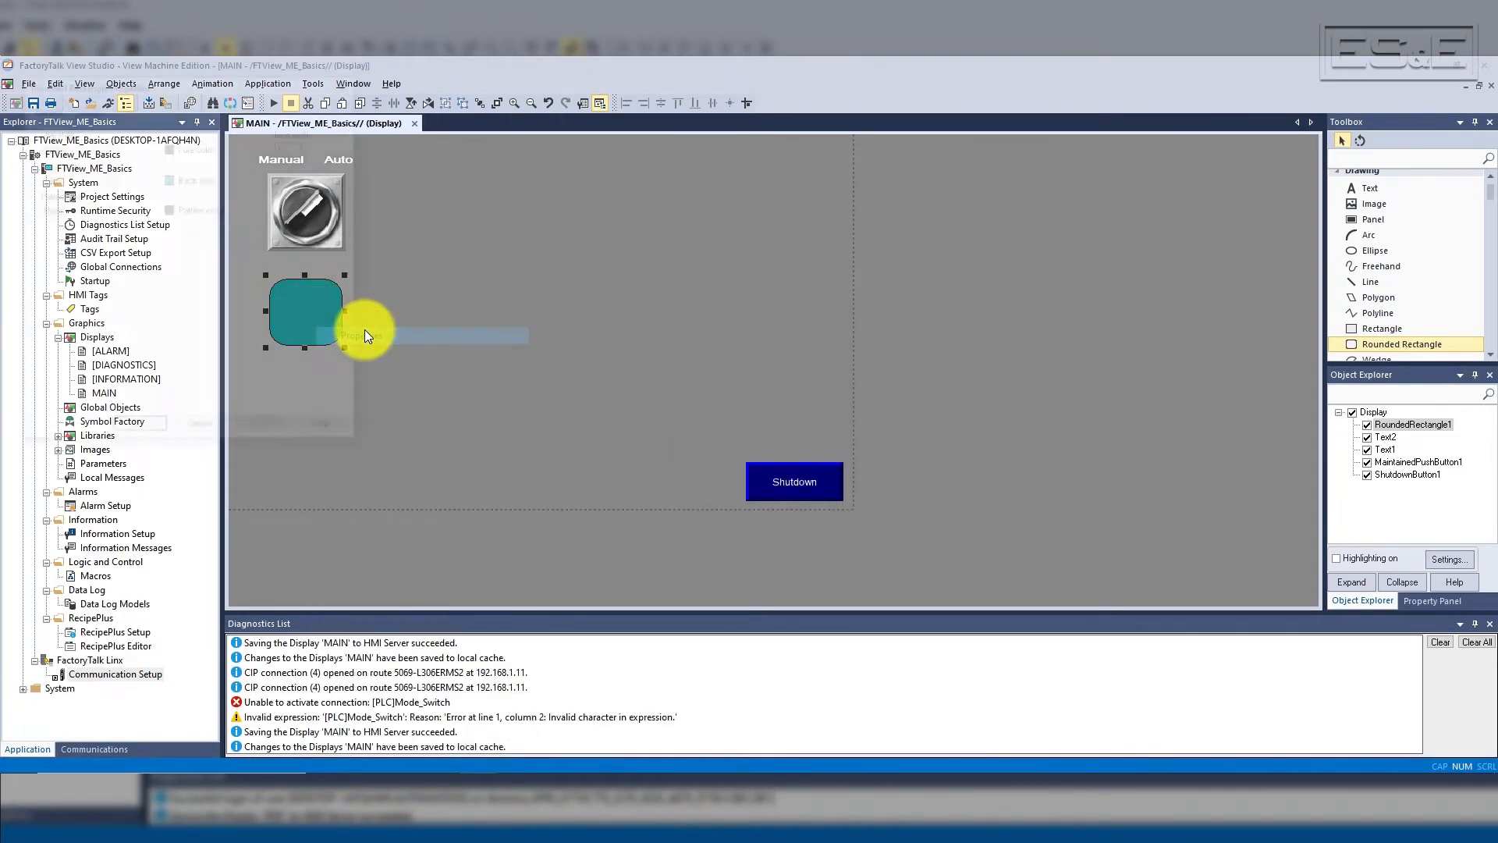
click(83, 107)
click(75, 159)
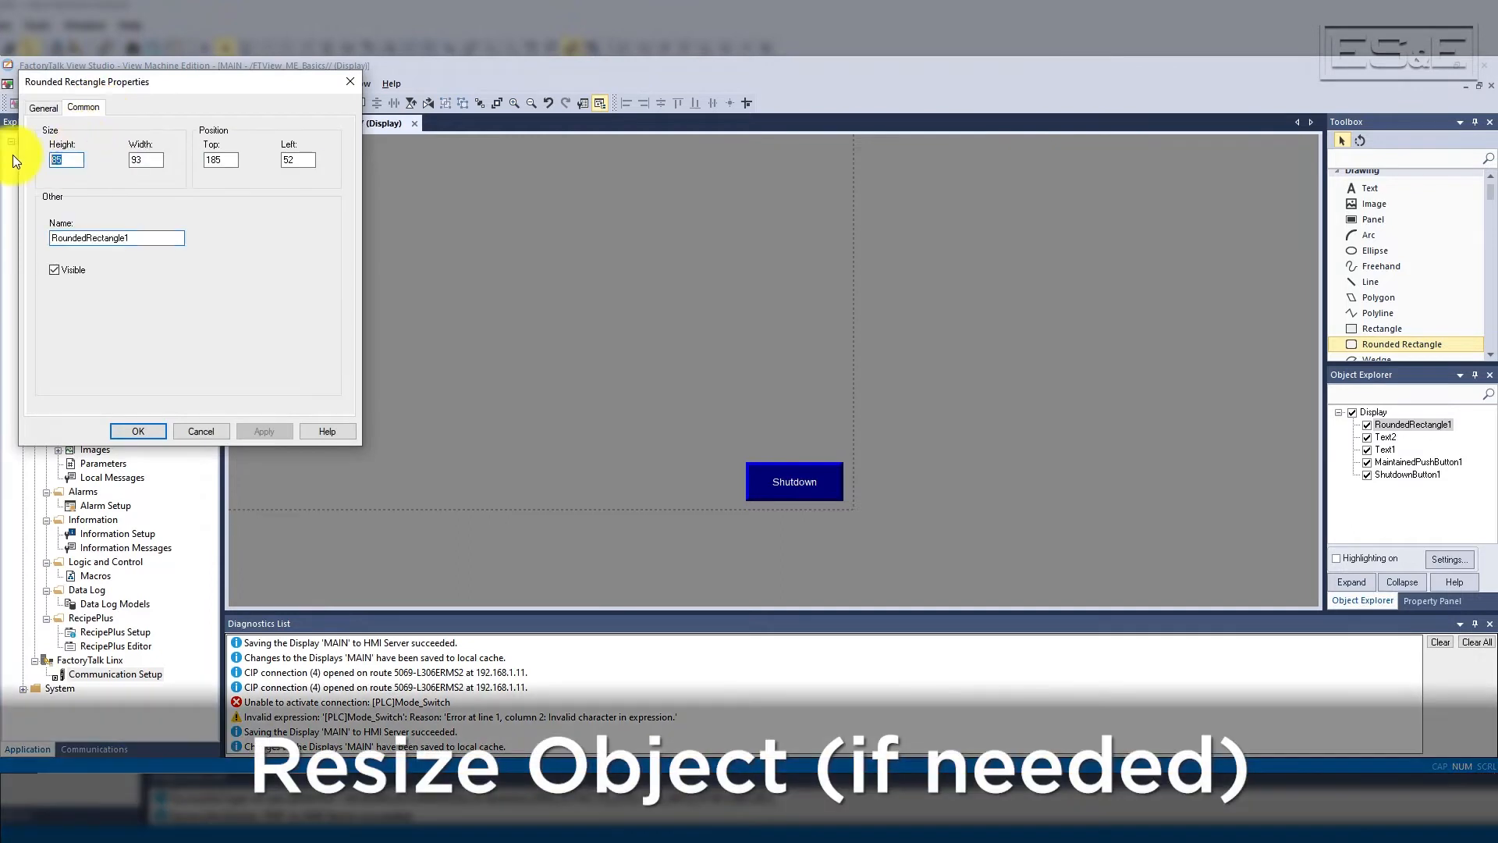
text(100)
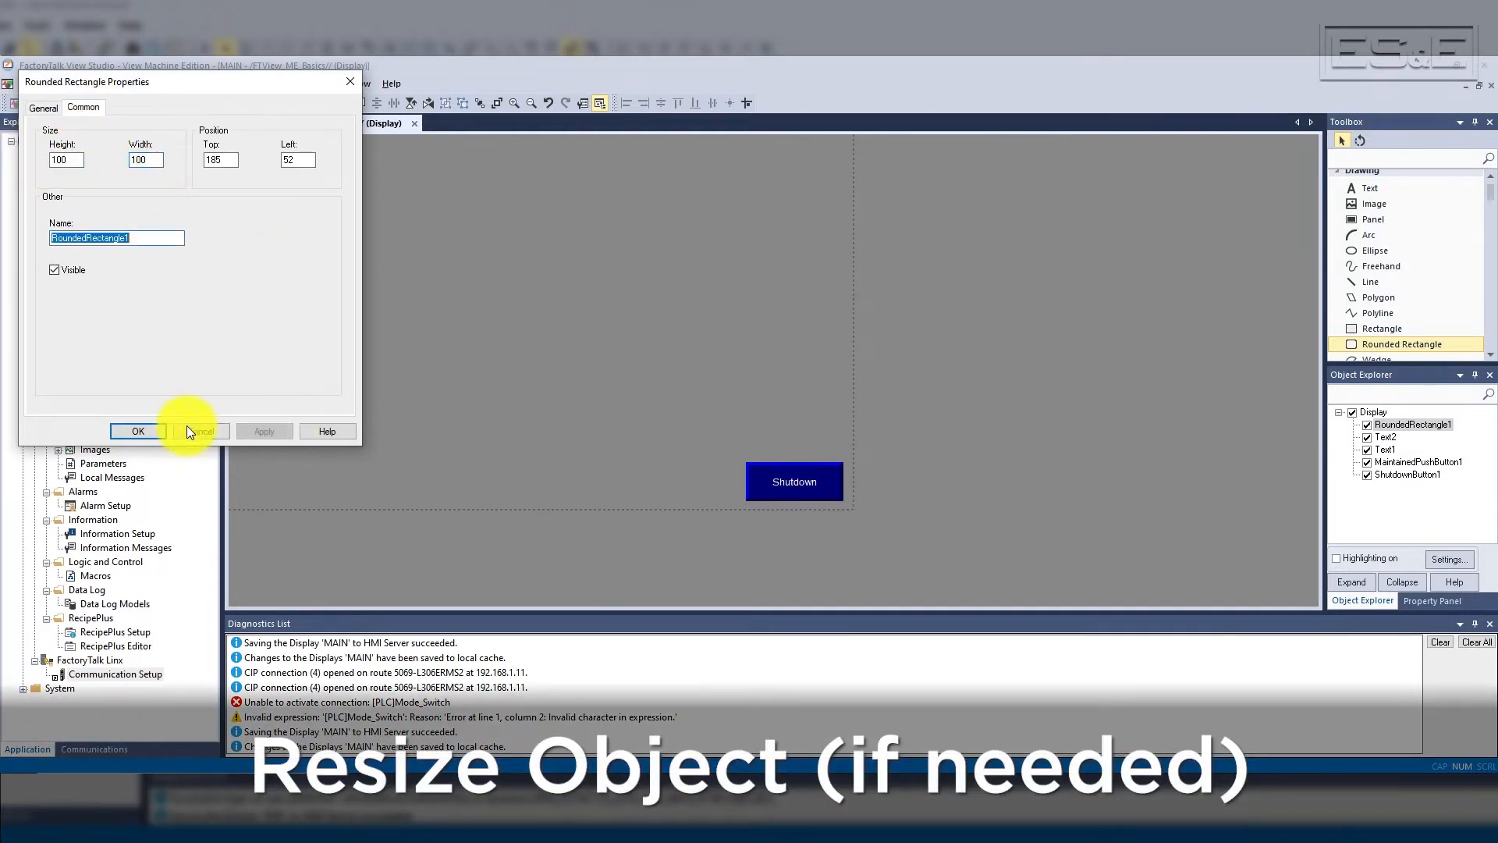
click(145, 430)
- Left-align the rounded rectangle with the selector switch, and save and test-run the display
ctrl+click(311, 222)
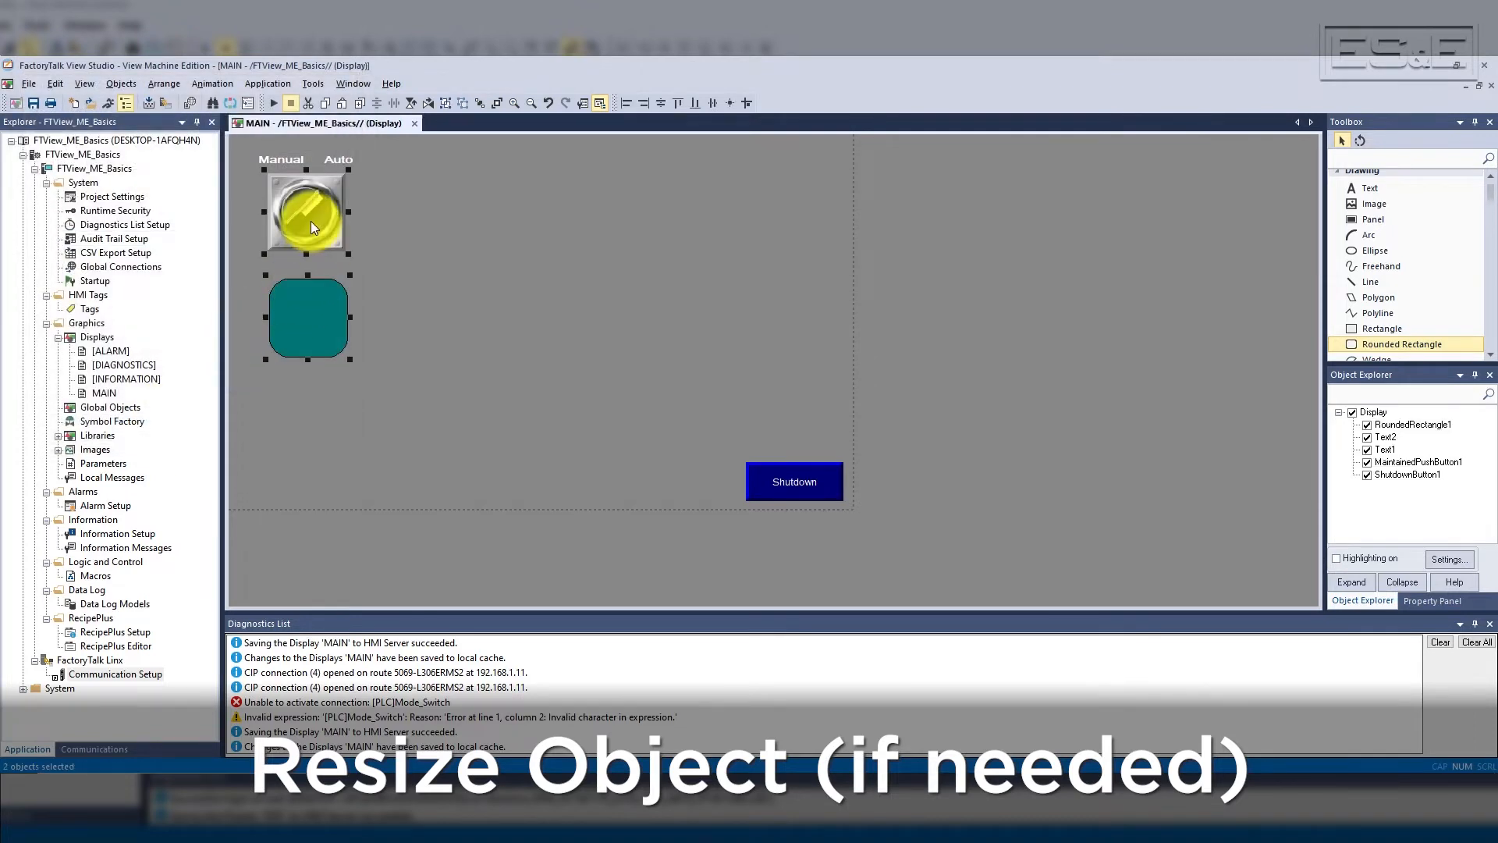
click(625, 102)
click(541, 269)
click(36, 104)
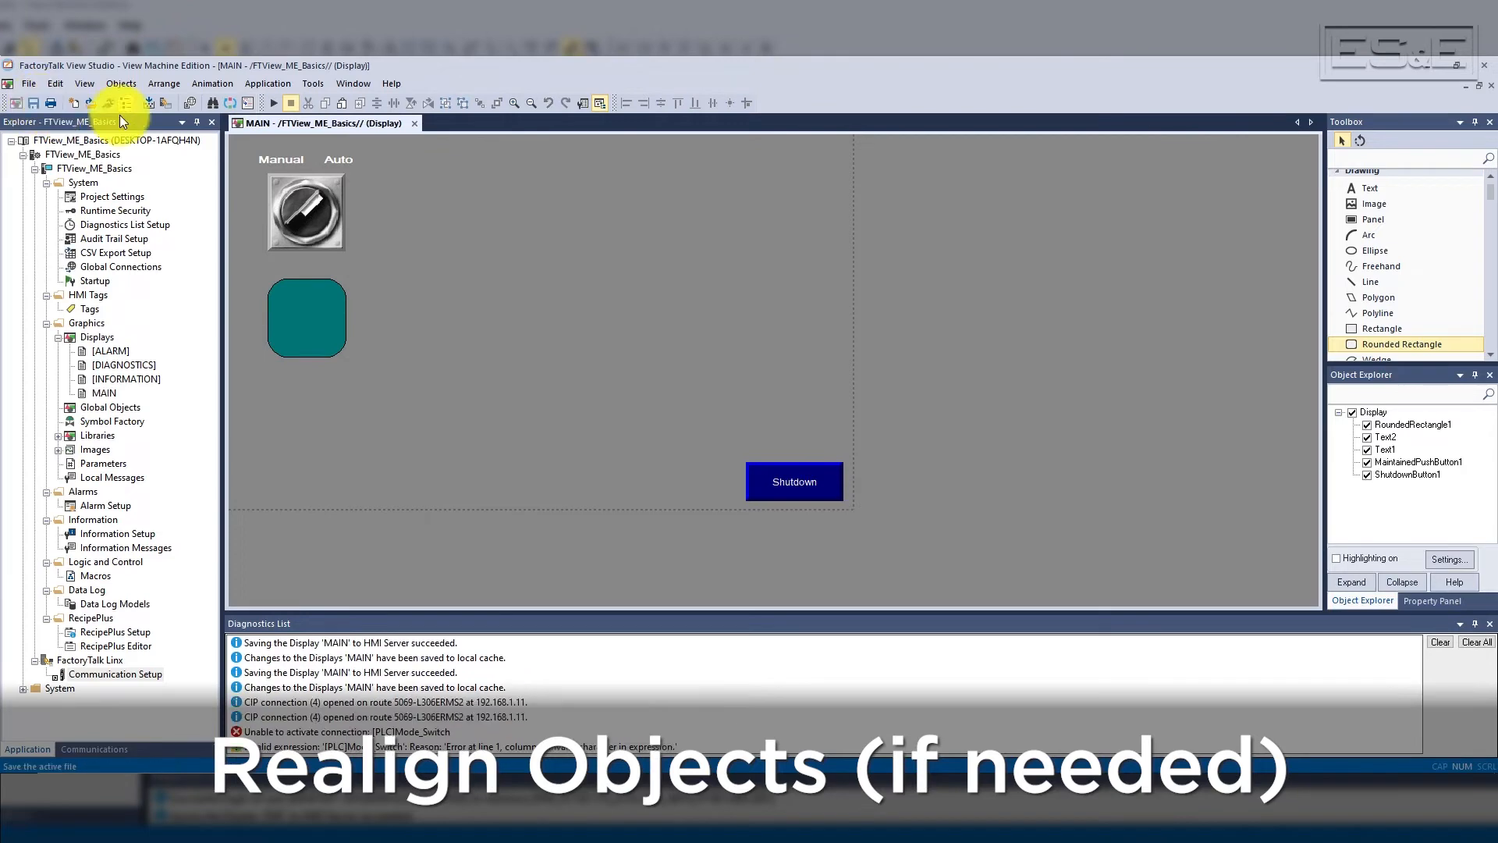
click(275, 102)
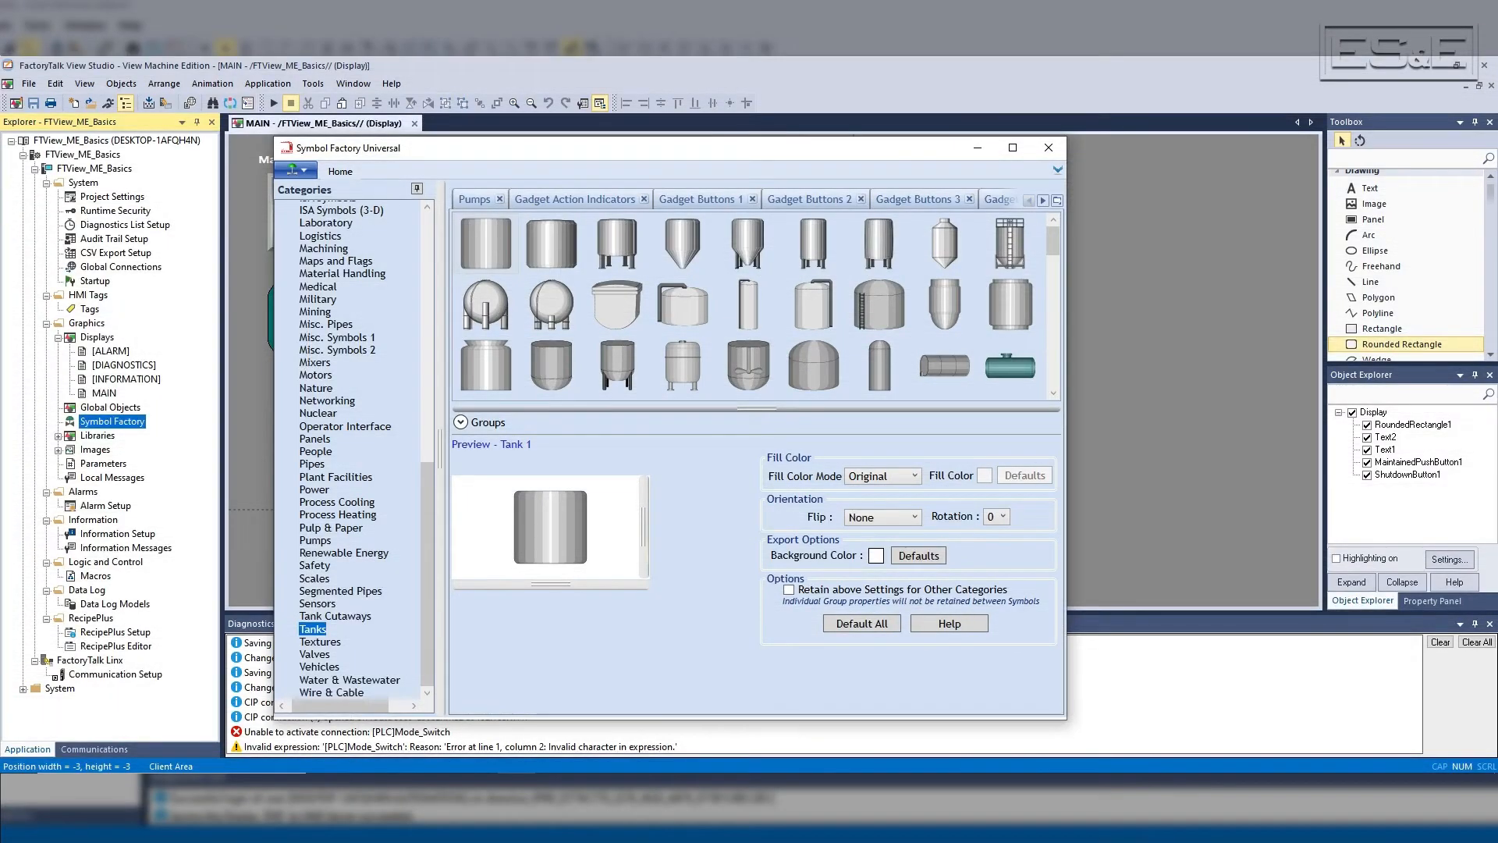
- Pick the tall tank with legs from the Symbol Factory's Tanks category and center the blue cutaway horizontally on the tank
click(886, 246)
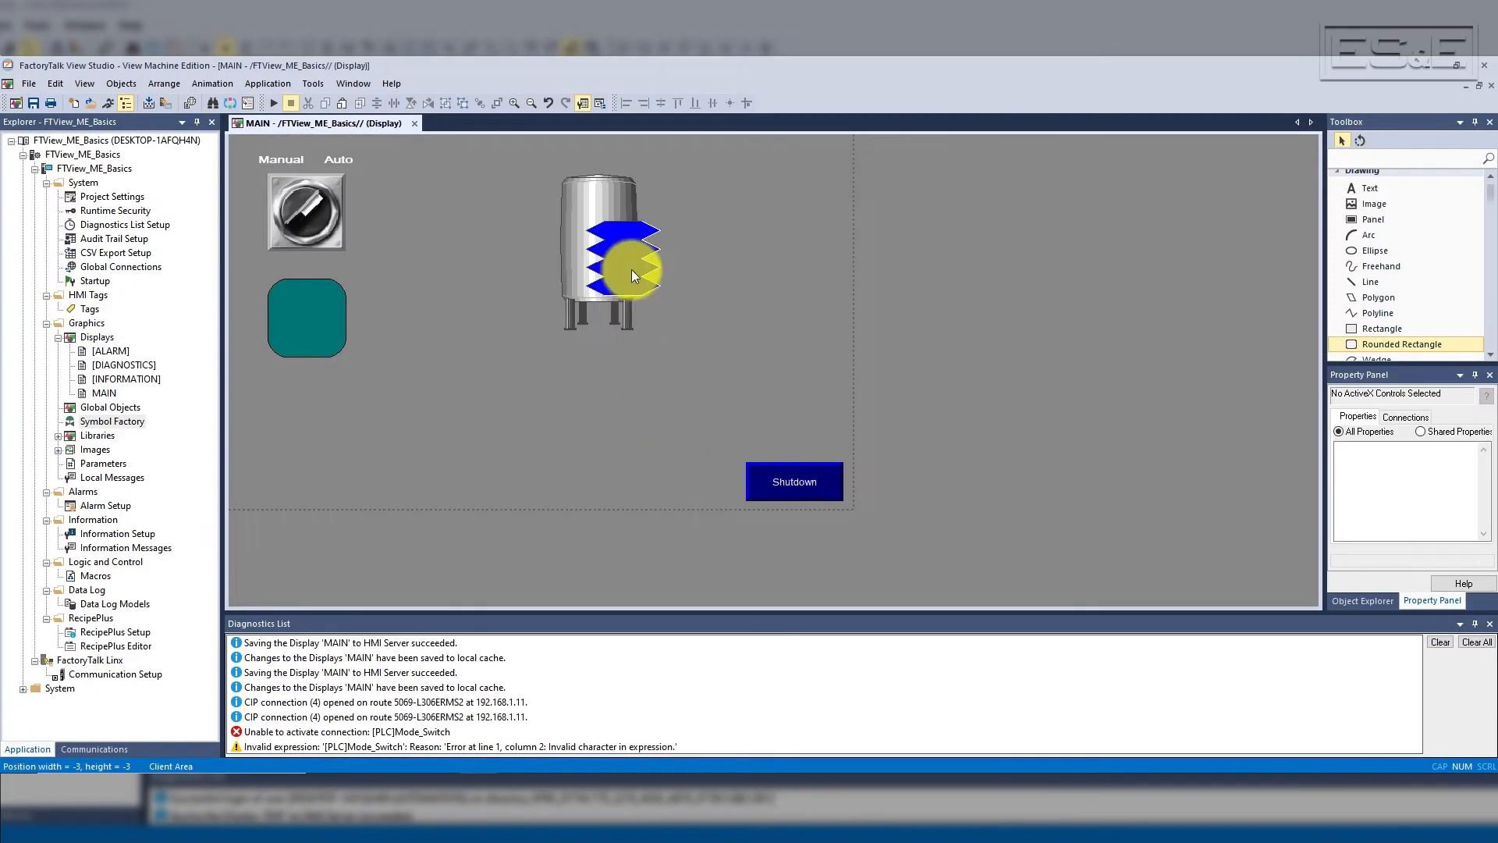
drag(607, 237, 615, 204)
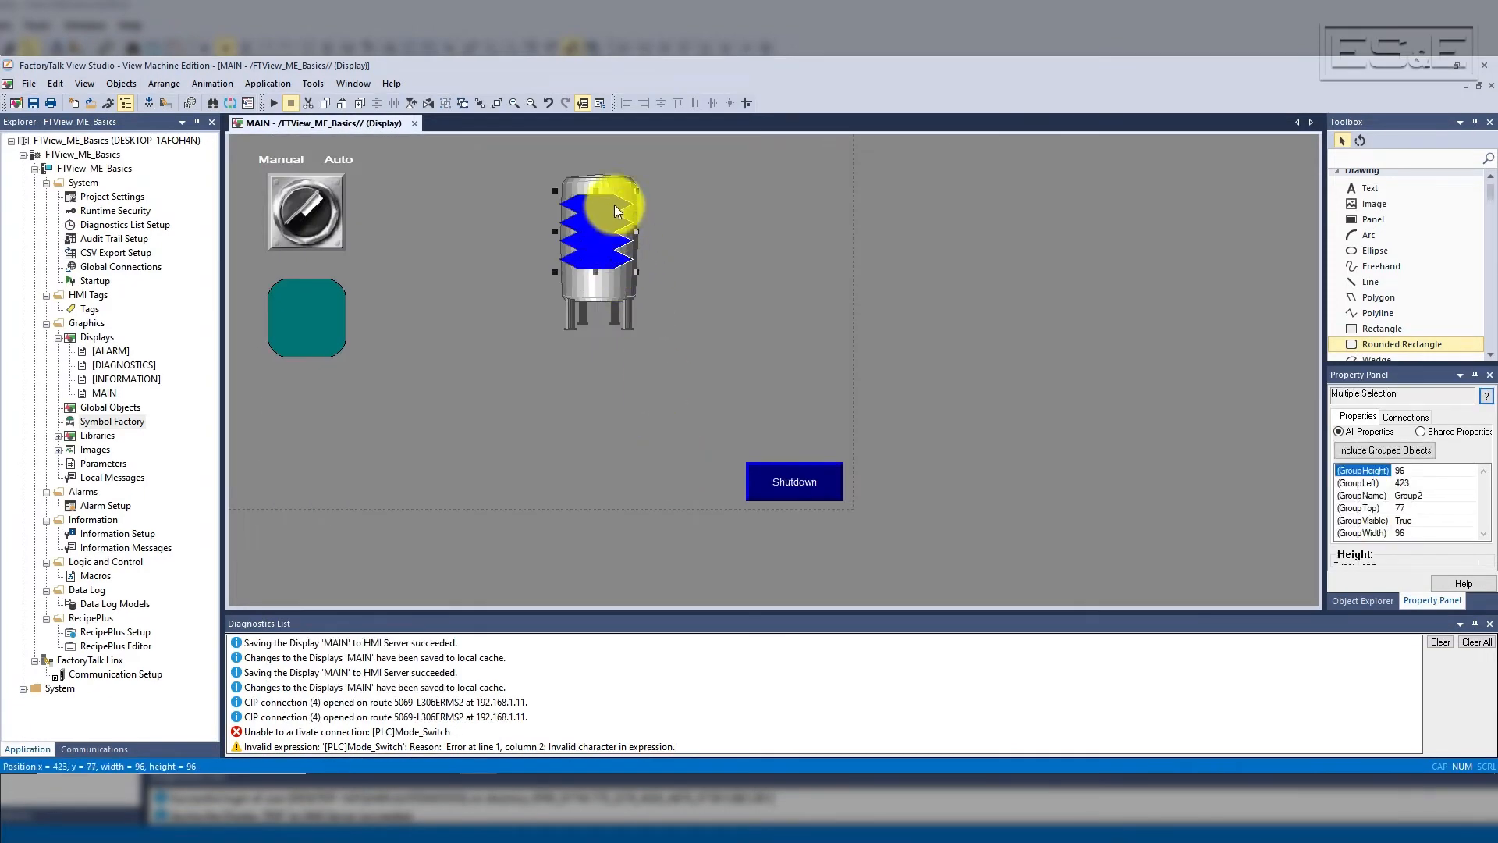
shift+click(607, 320)
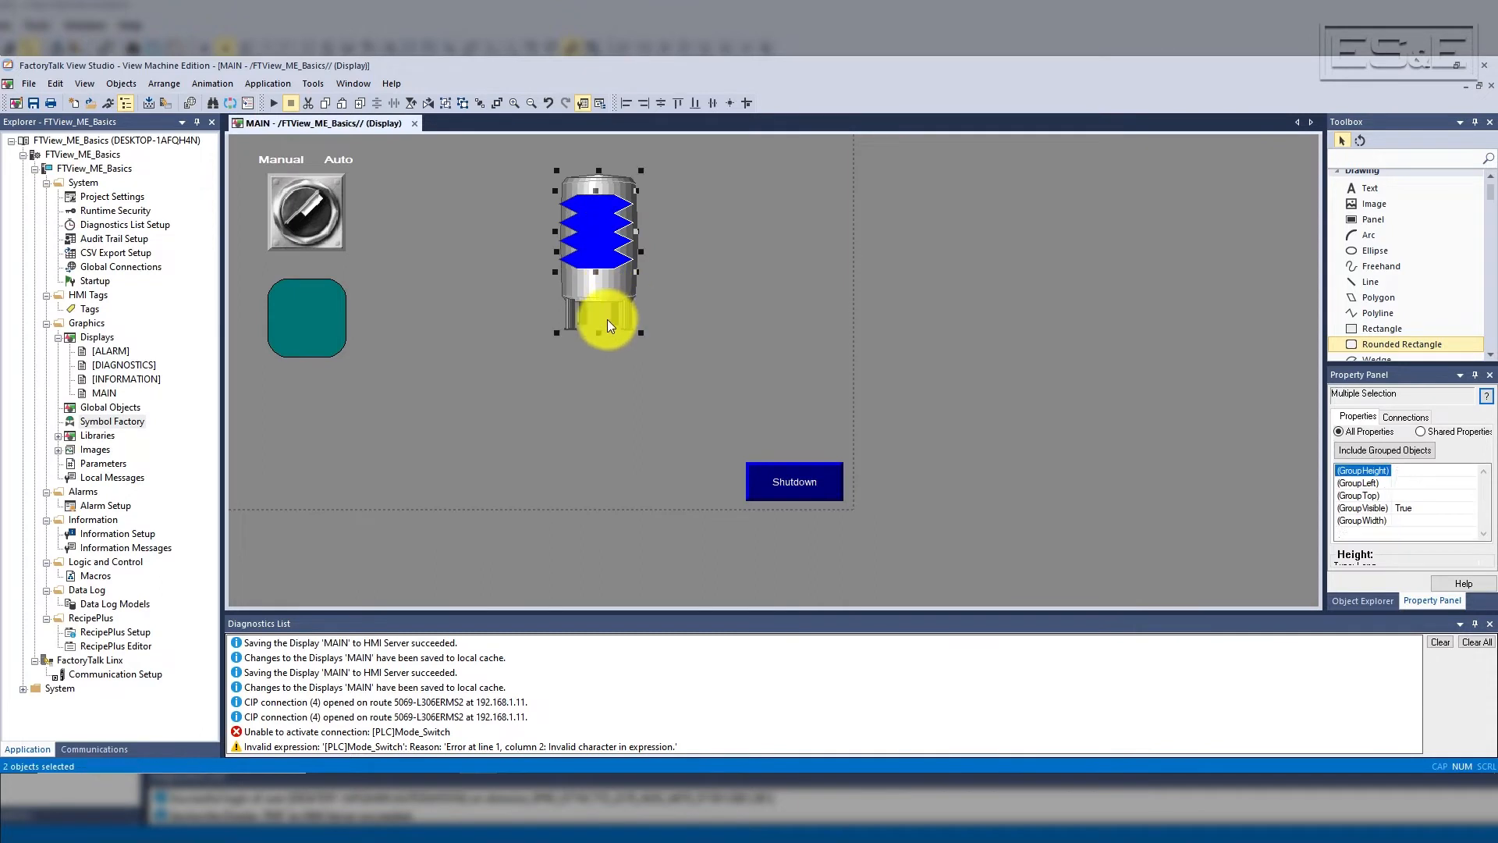
click(676, 103)
- Stretch the blue cutaway upward and downward over the tank's body to about 135 high
click(603, 234)
drag(598, 190, 598, 179)
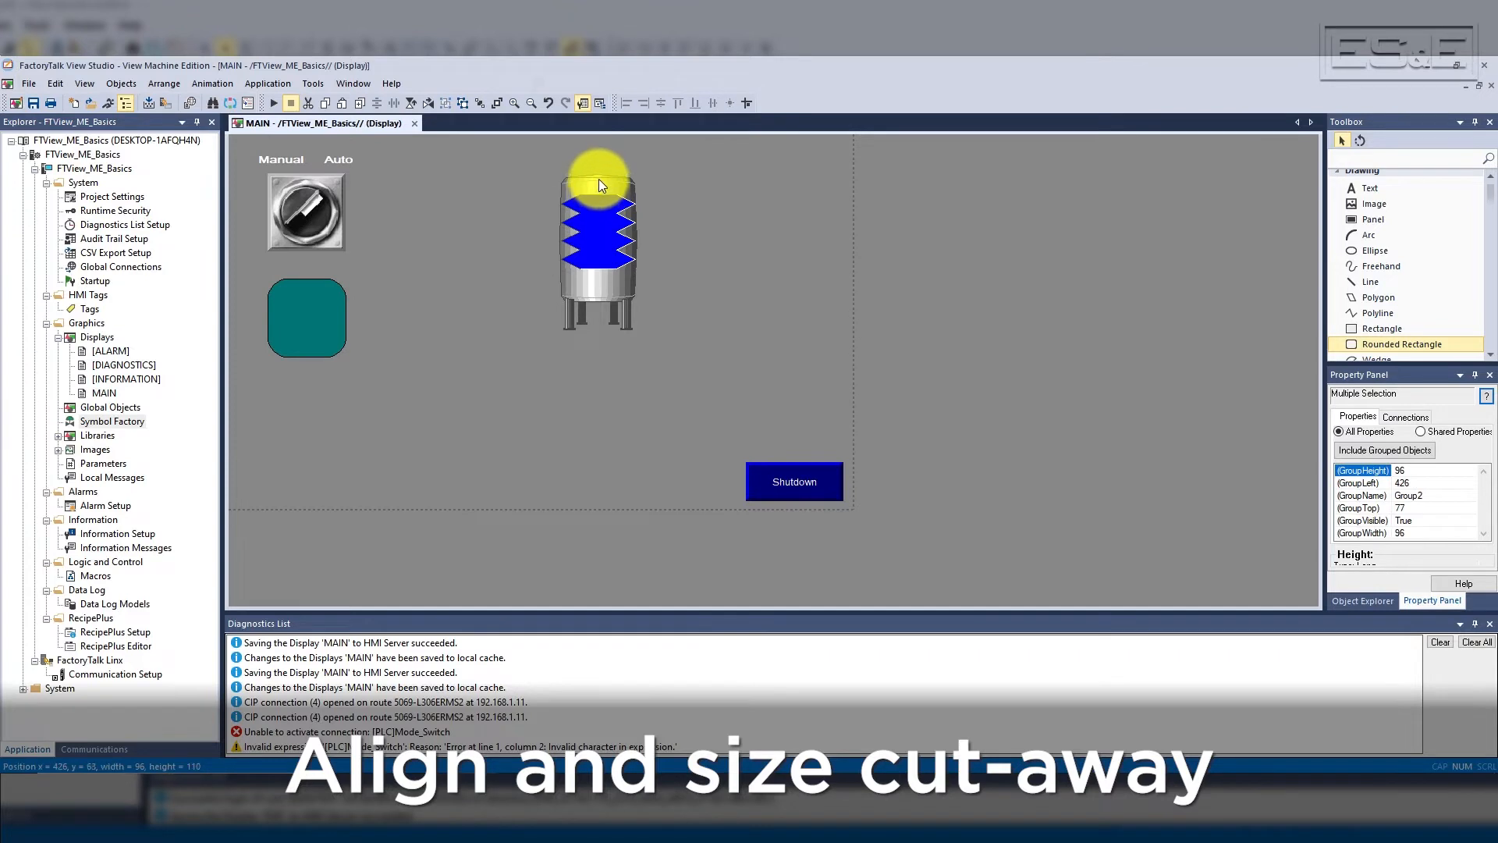
drag(598, 272, 602, 292)
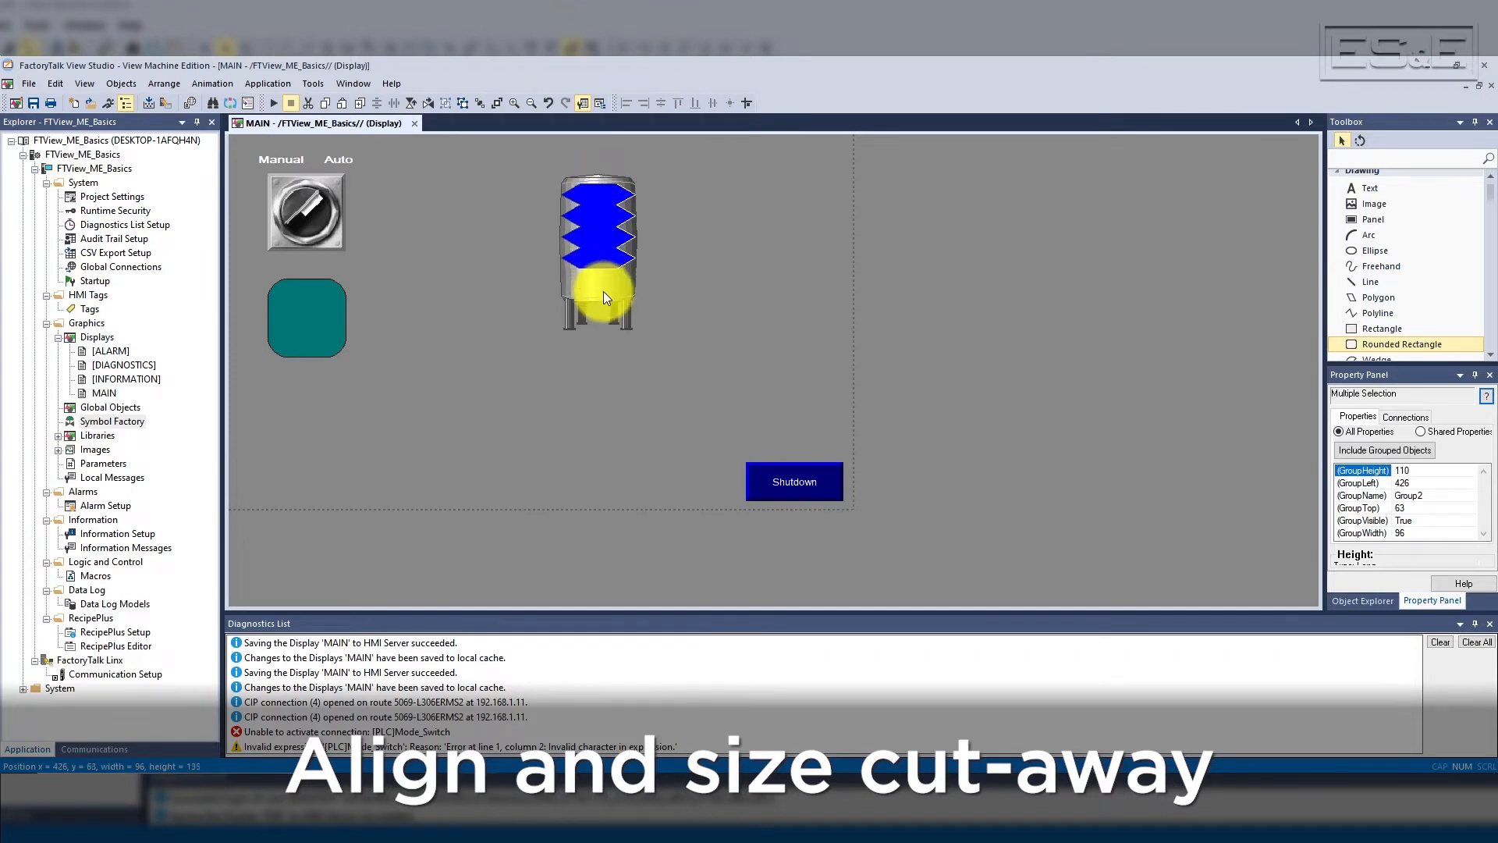
click(603, 292)
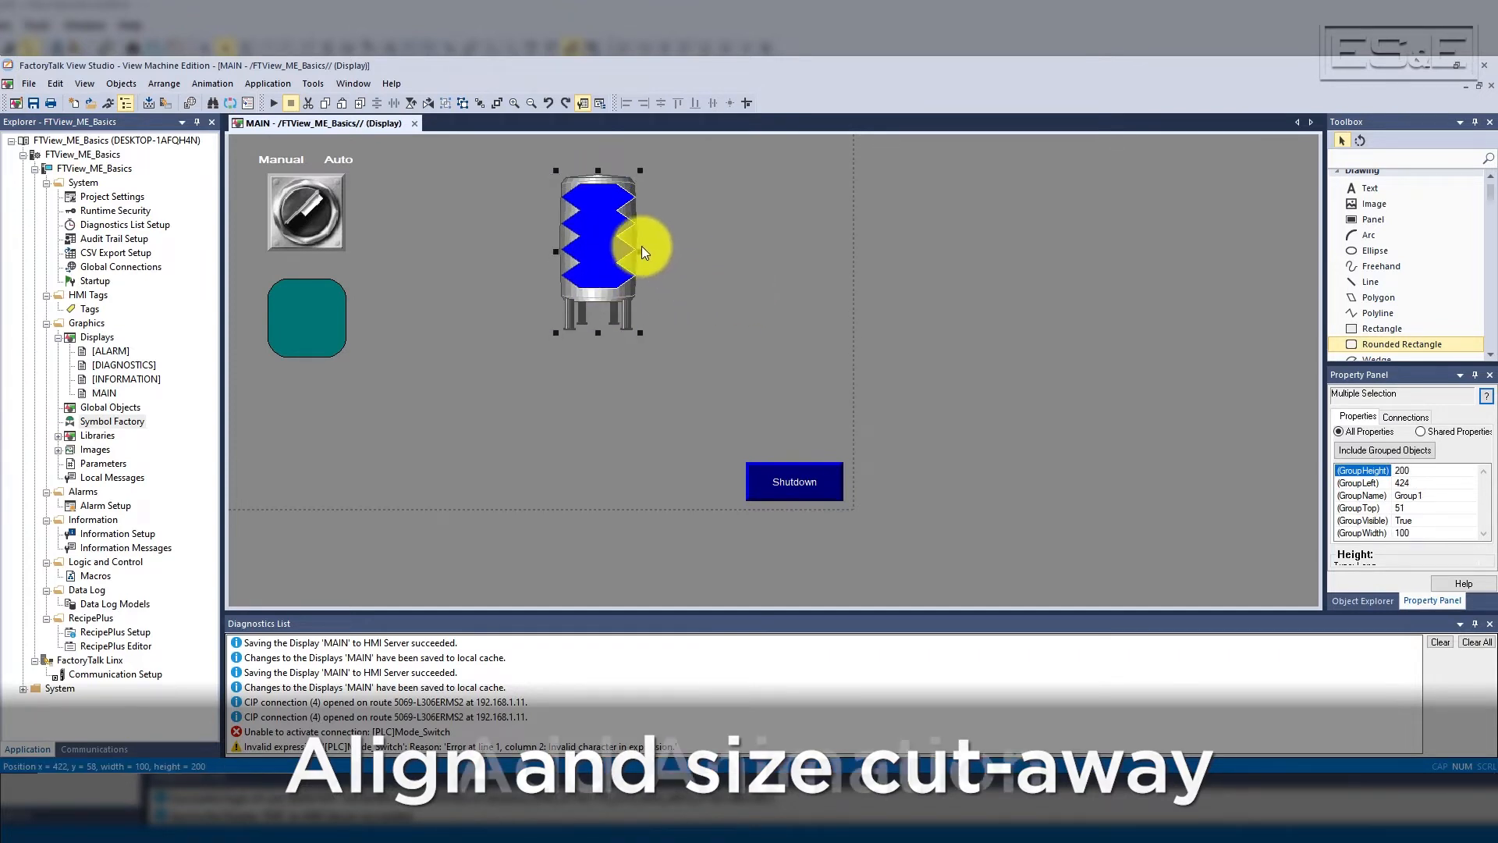
- Give the blue cutaway an upward fill animation on [PLC]Tank_Level, from 0 to 100 percent
click(606, 250)
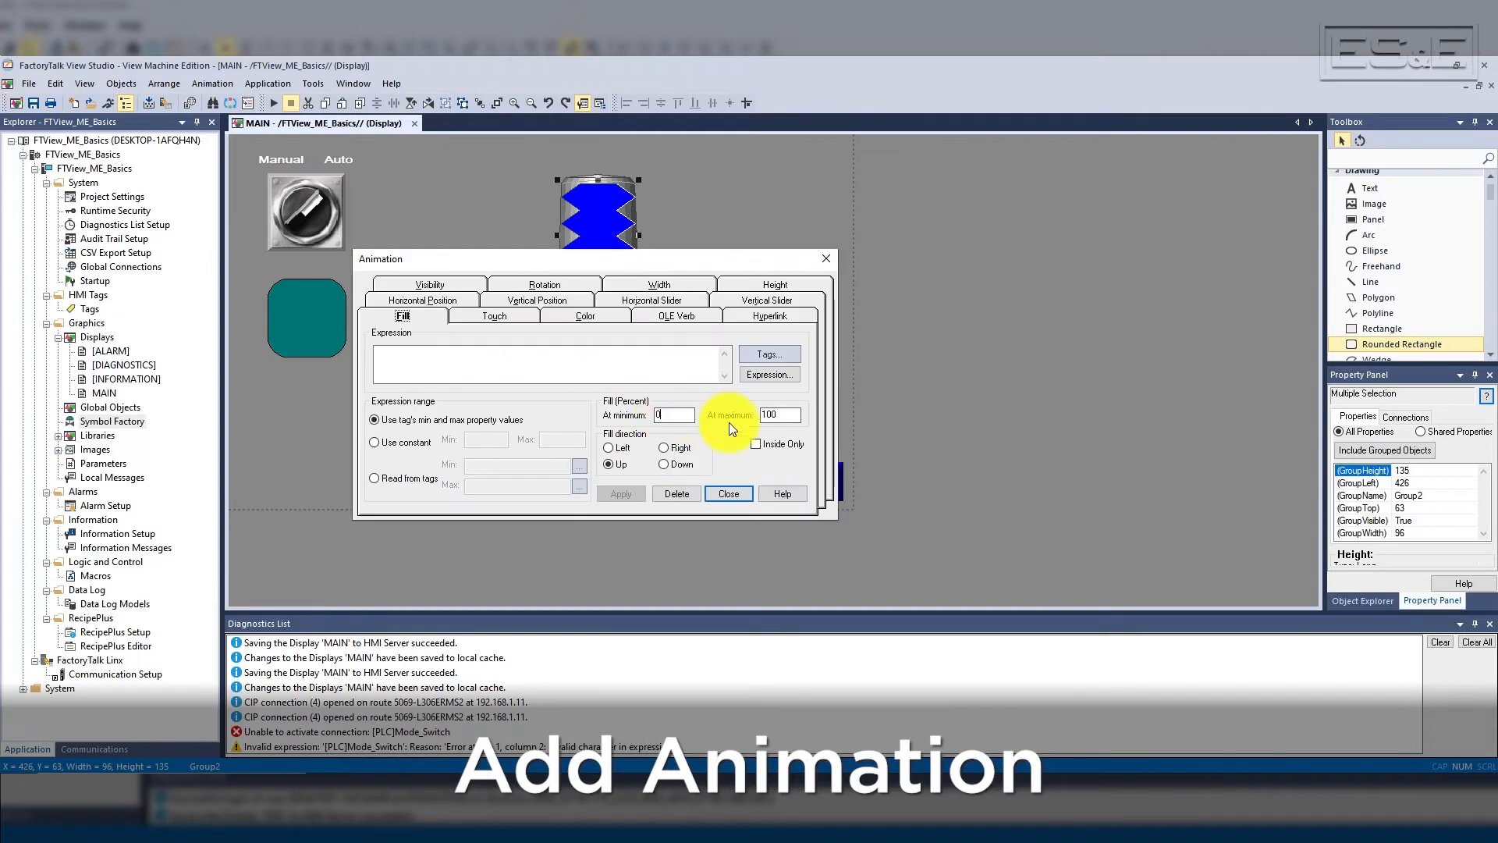
click(780, 415)
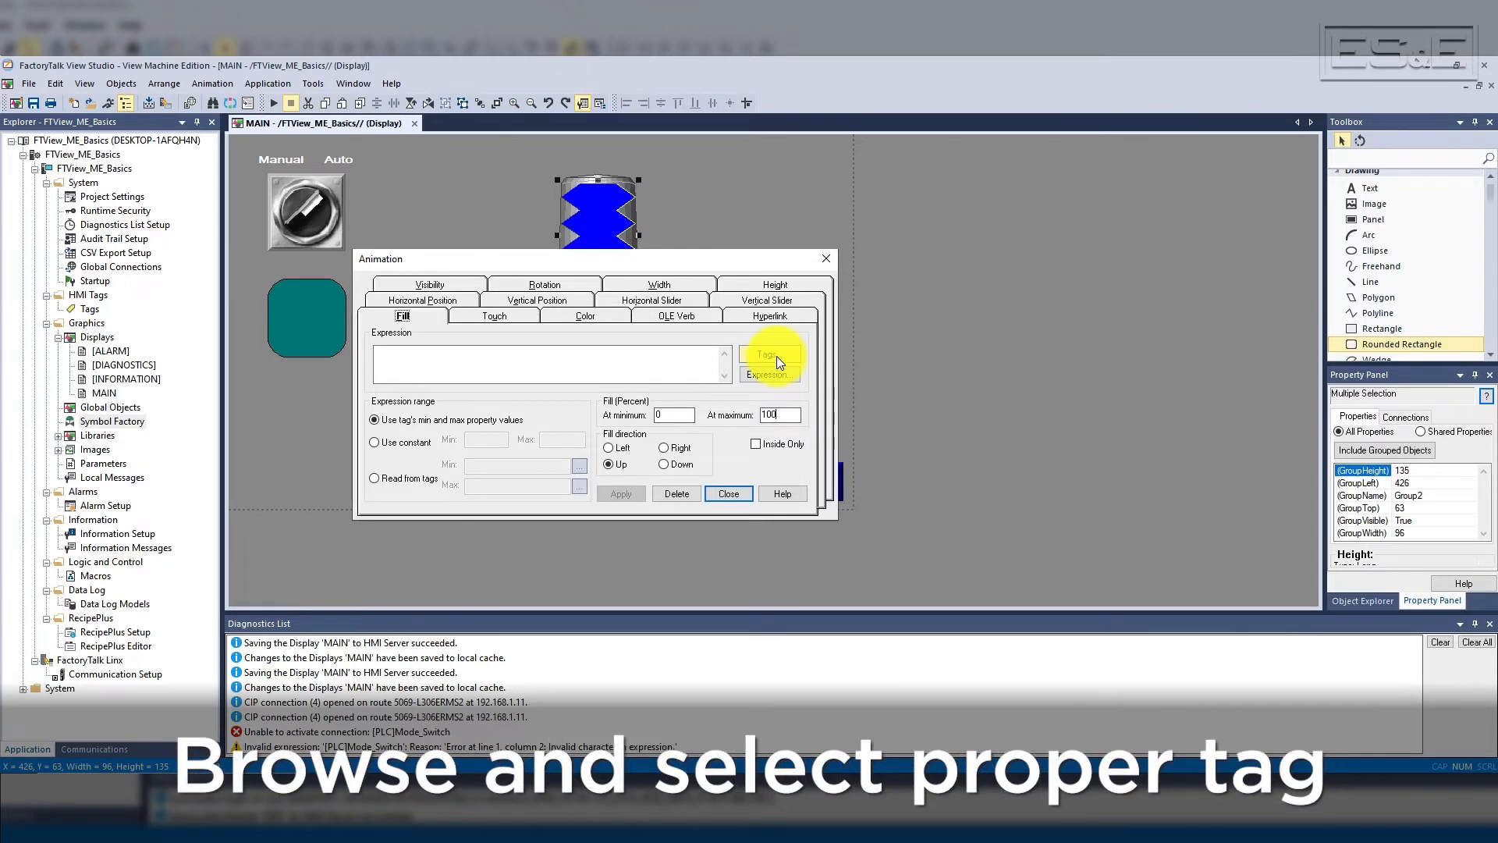
click(776, 356)
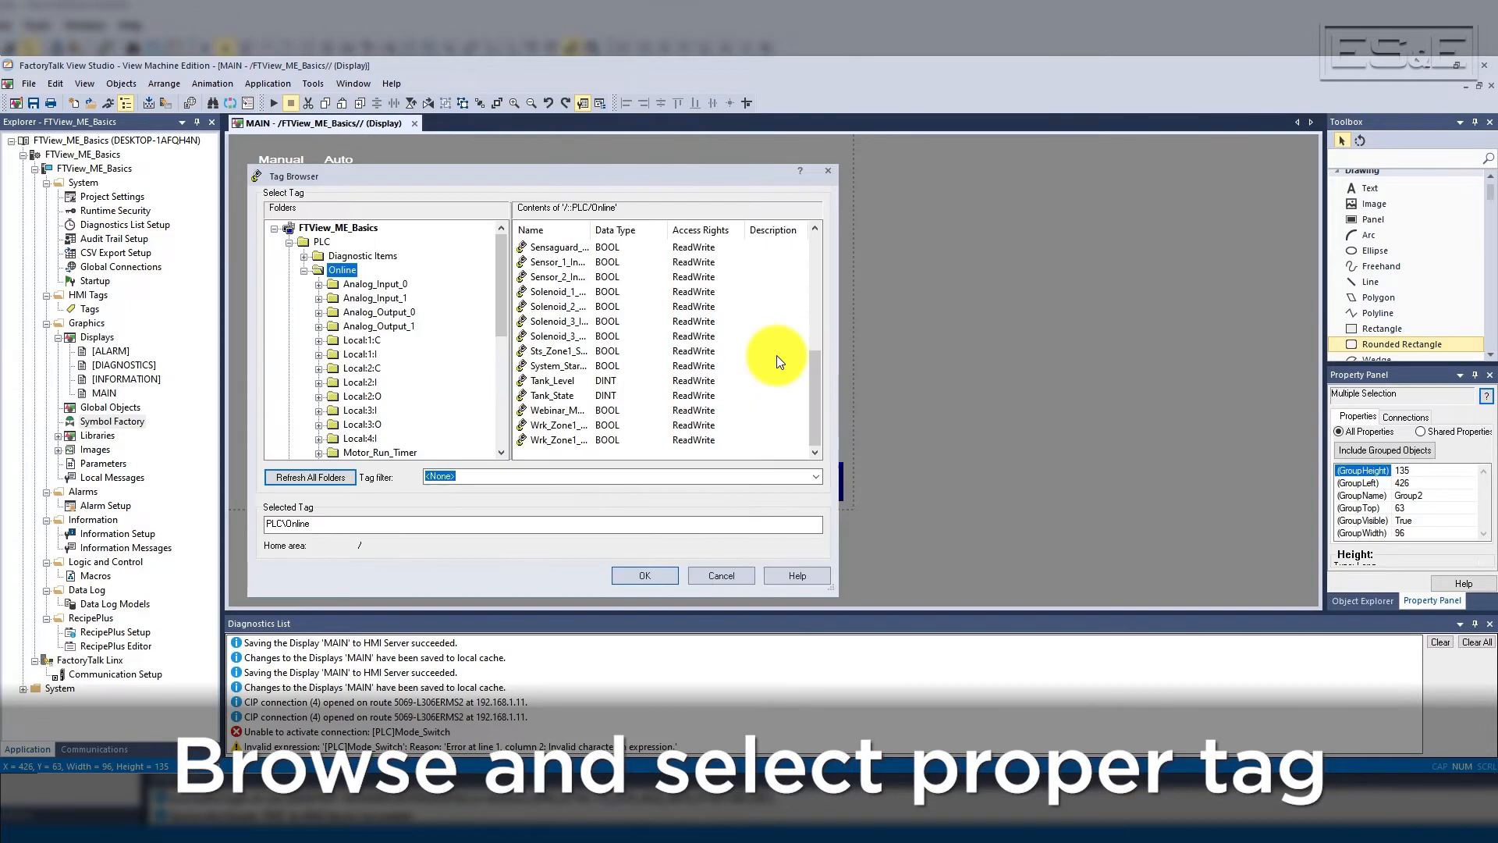
click(568, 382)
click(664, 575)
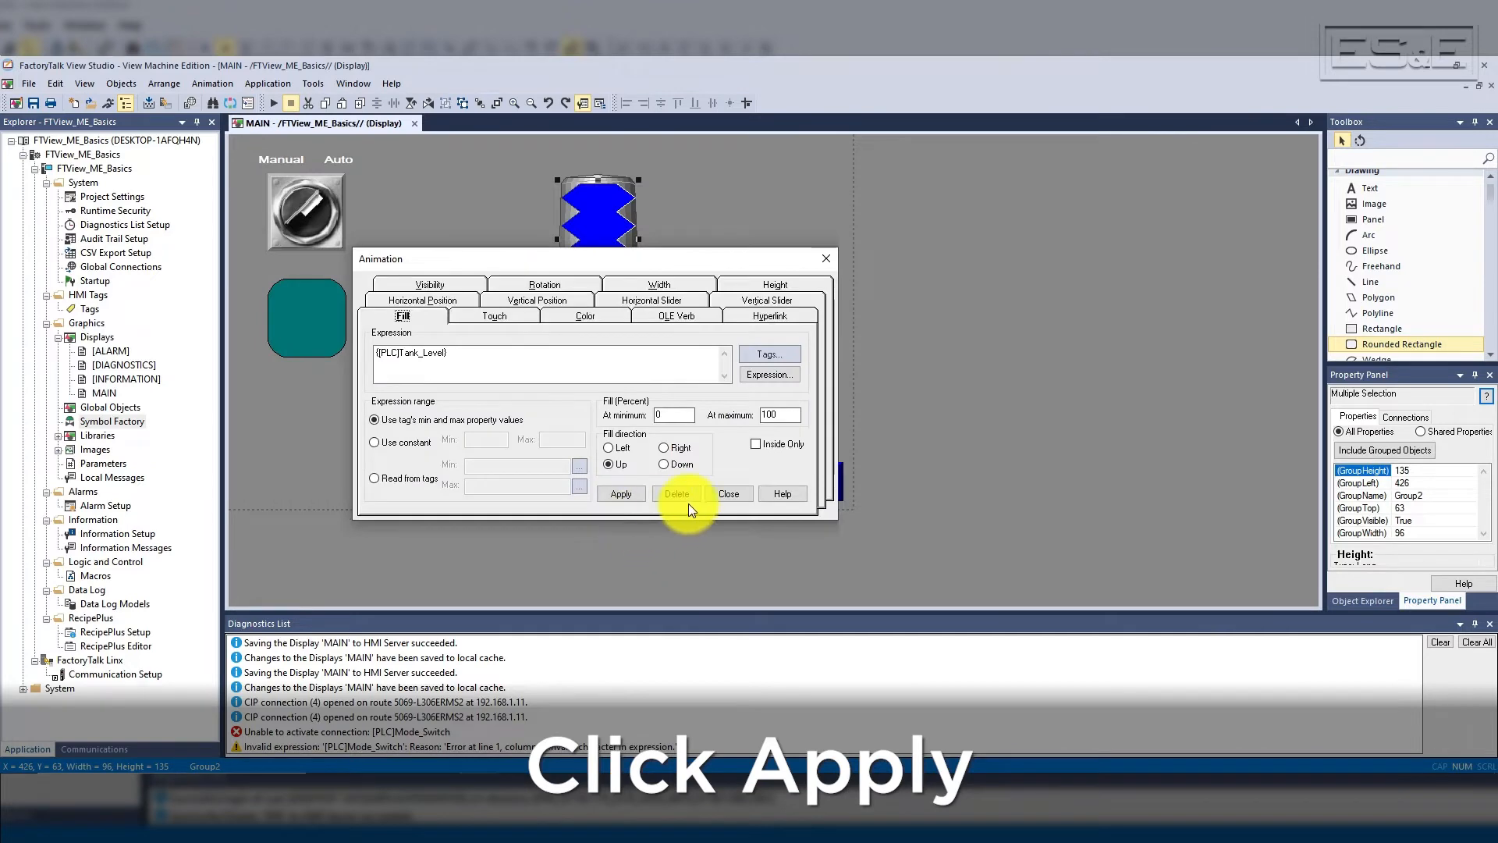
click(629, 497)
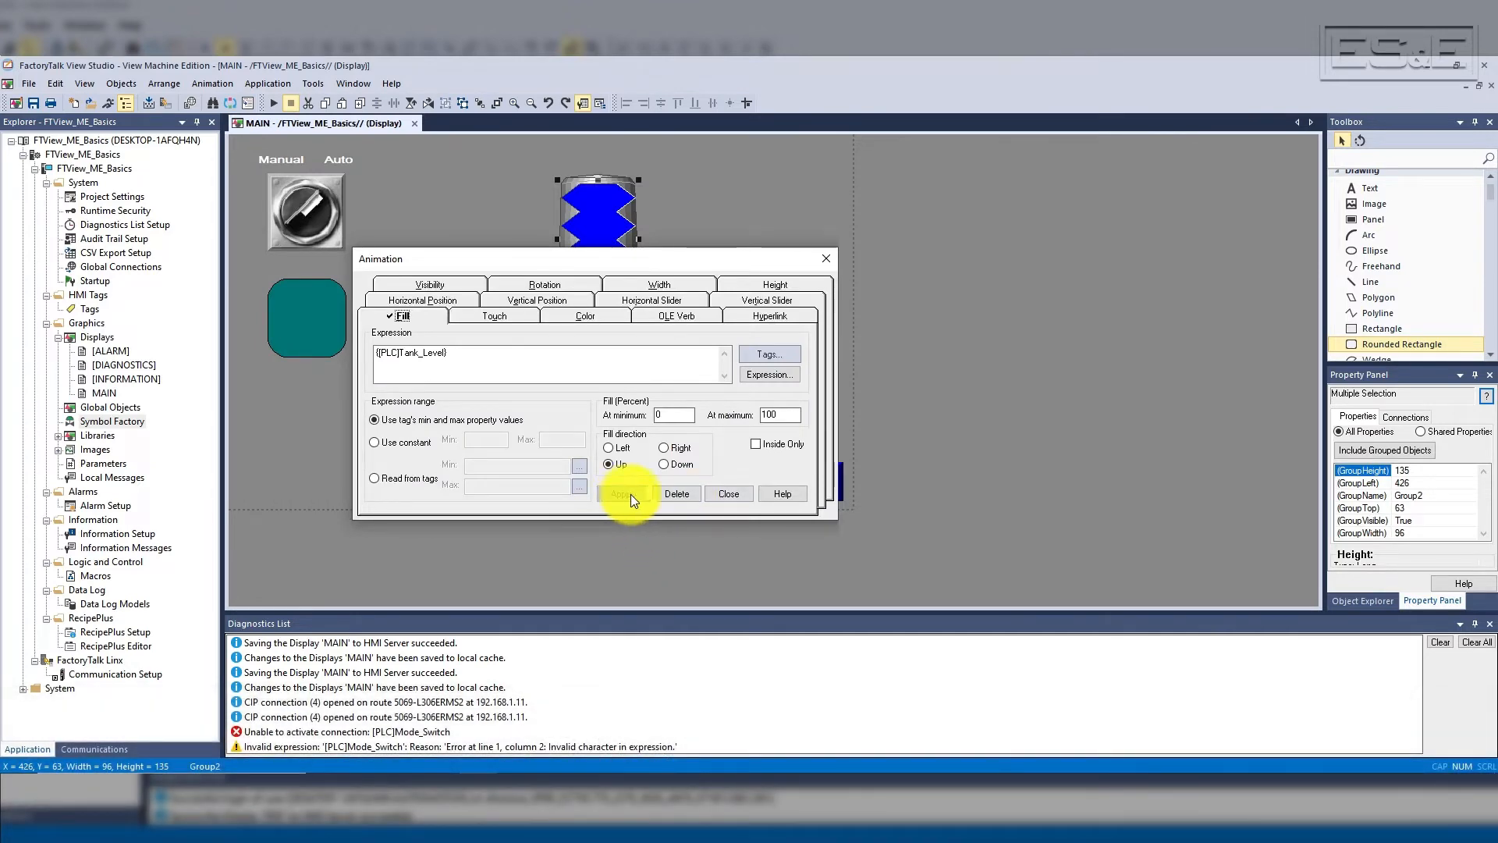
click(727, 493)
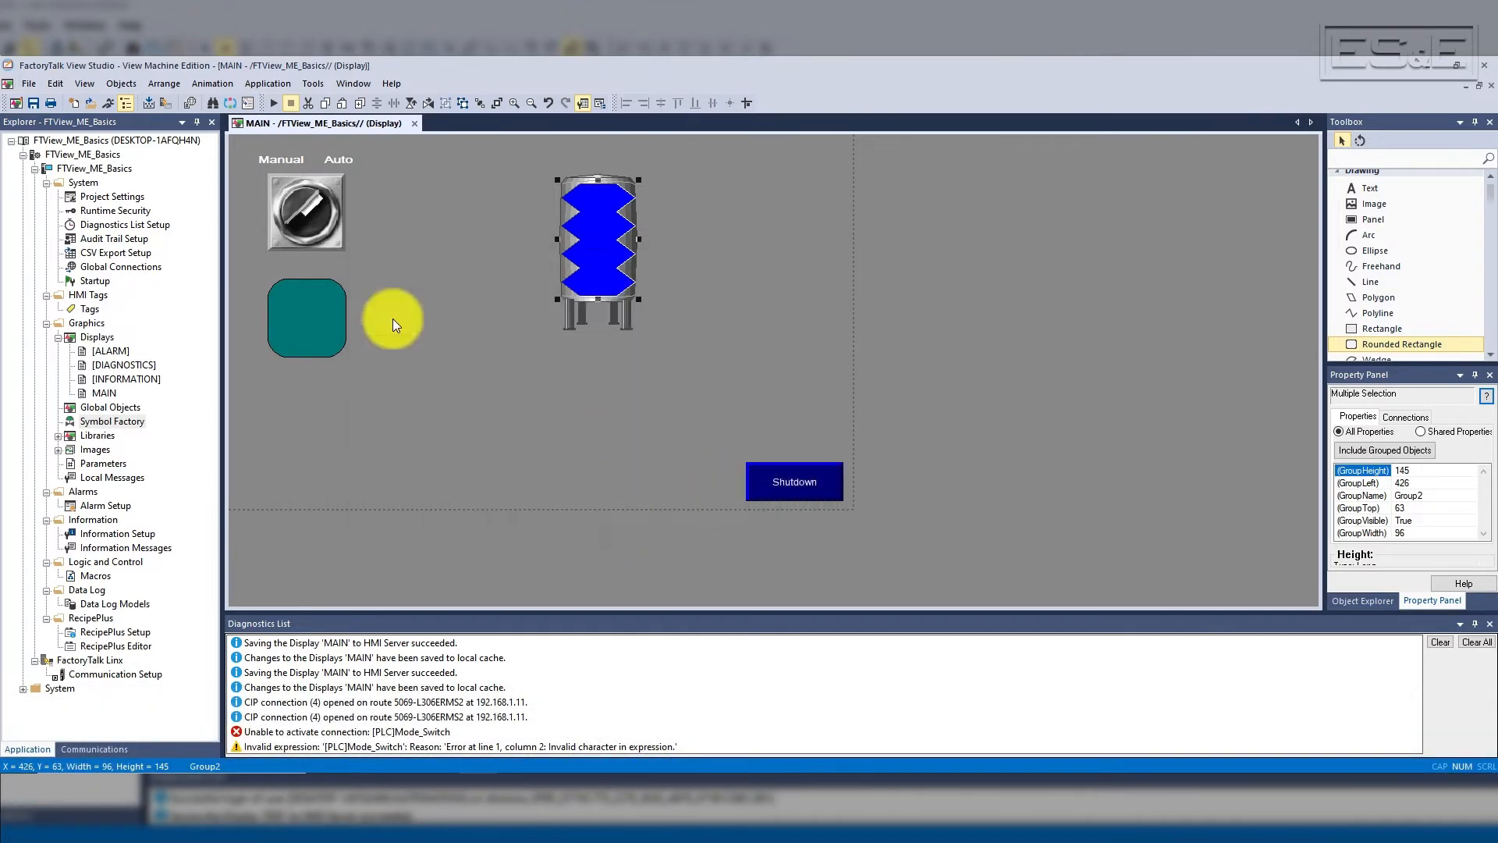
- Test-run the display to check the tank's fill animation, and return to editing
click(275, 103)
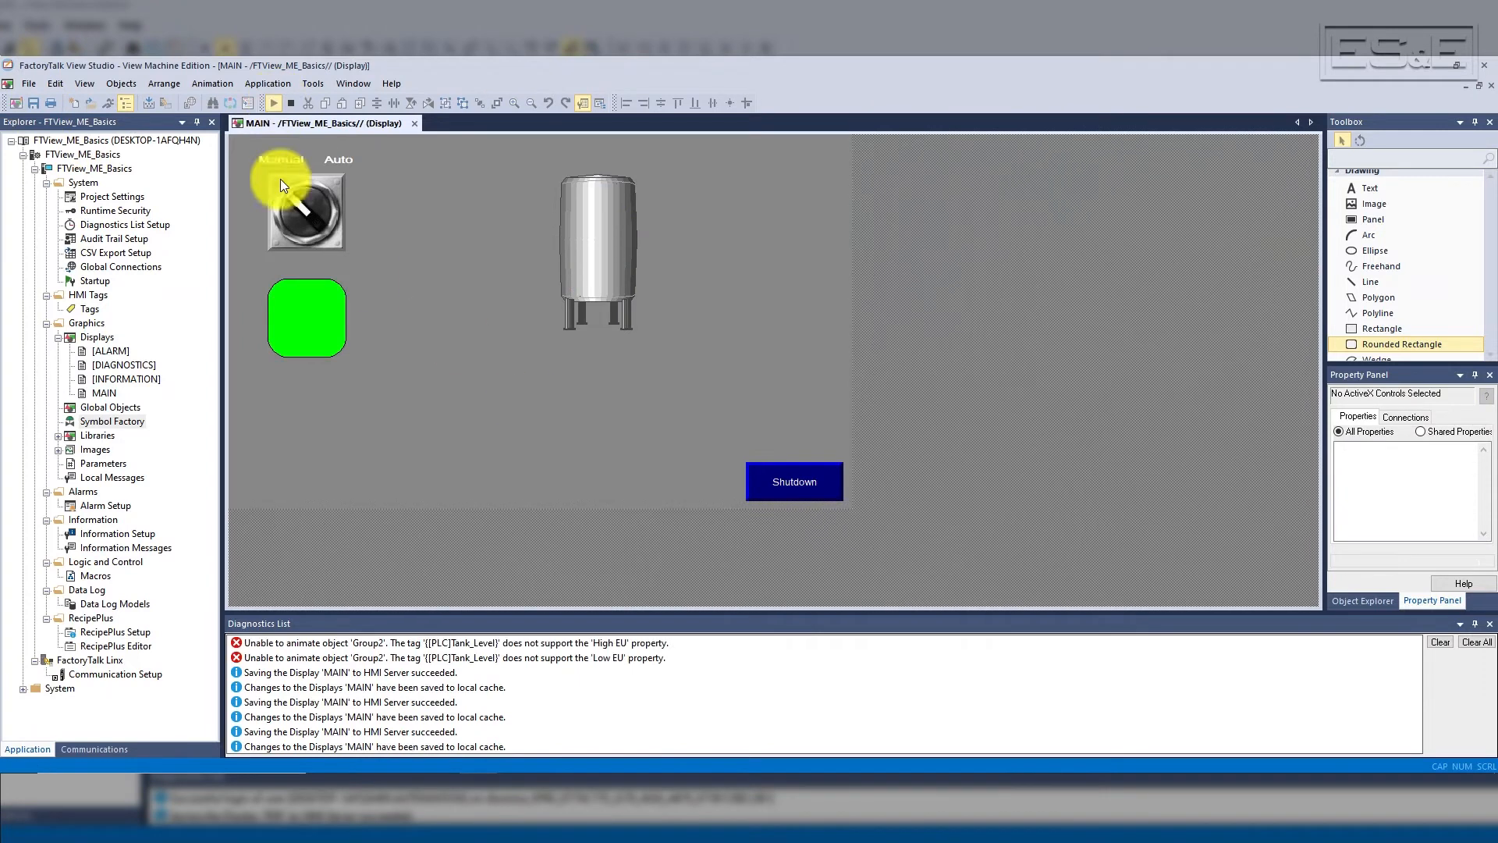
click(294, 106)
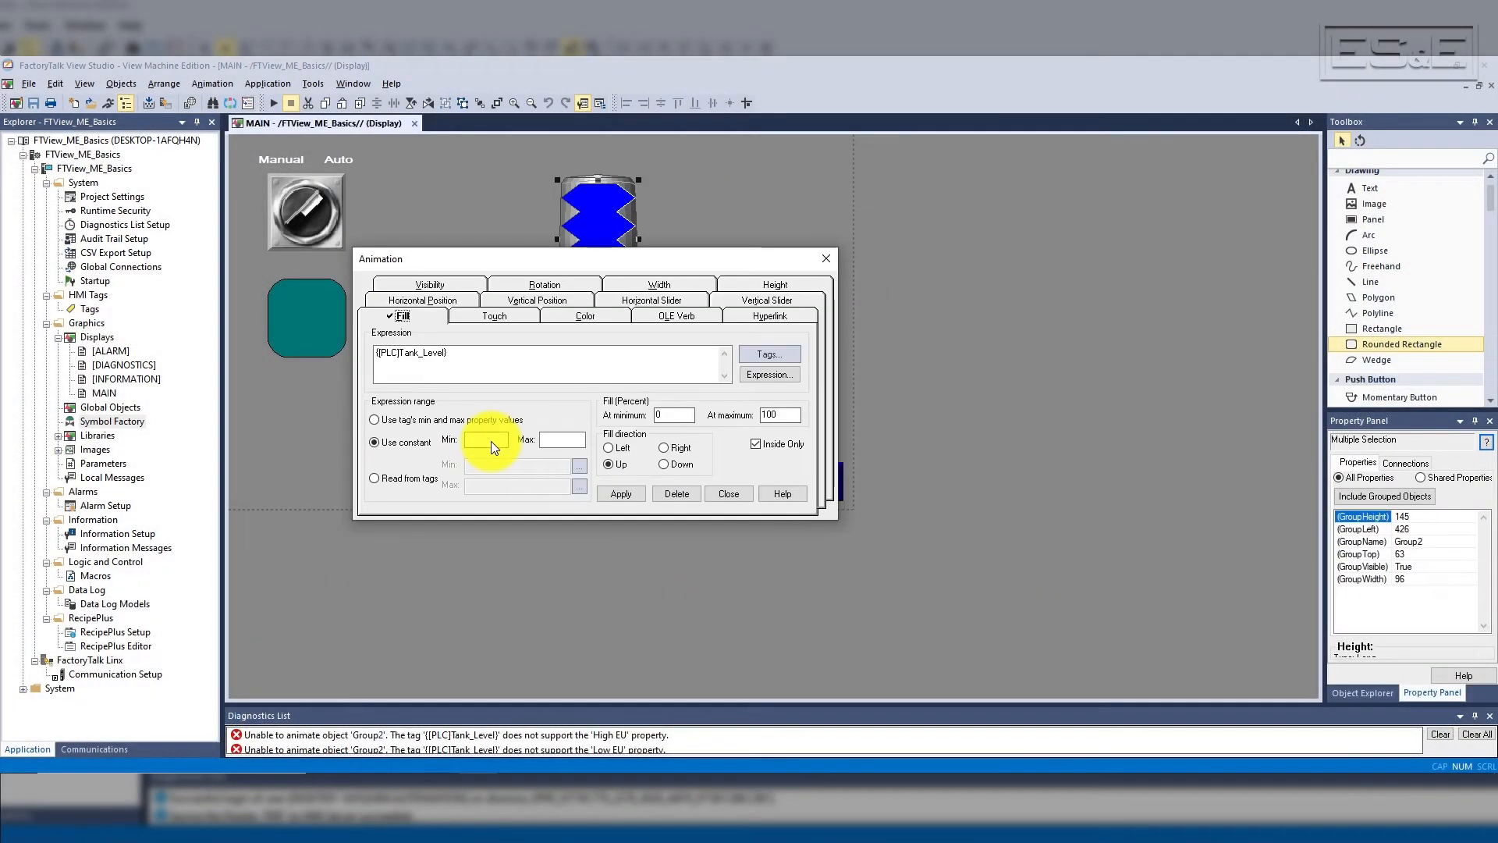
- Apply a constant expression range with Inside Only to the cutaway's fill animation, and save and test-run the display
click(620, 492)
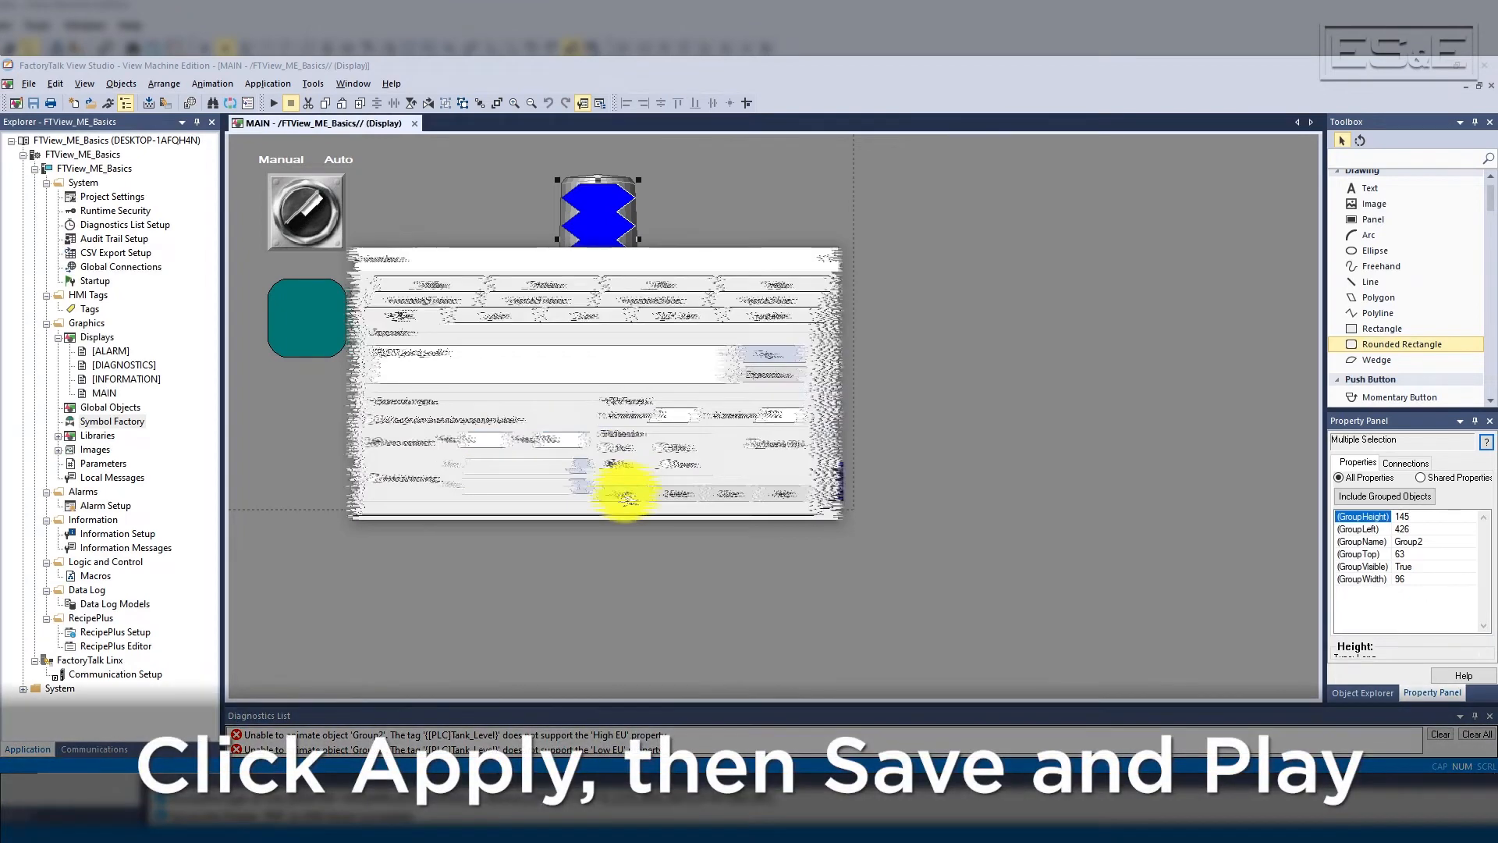
click(39, 107)
click(268, 104)
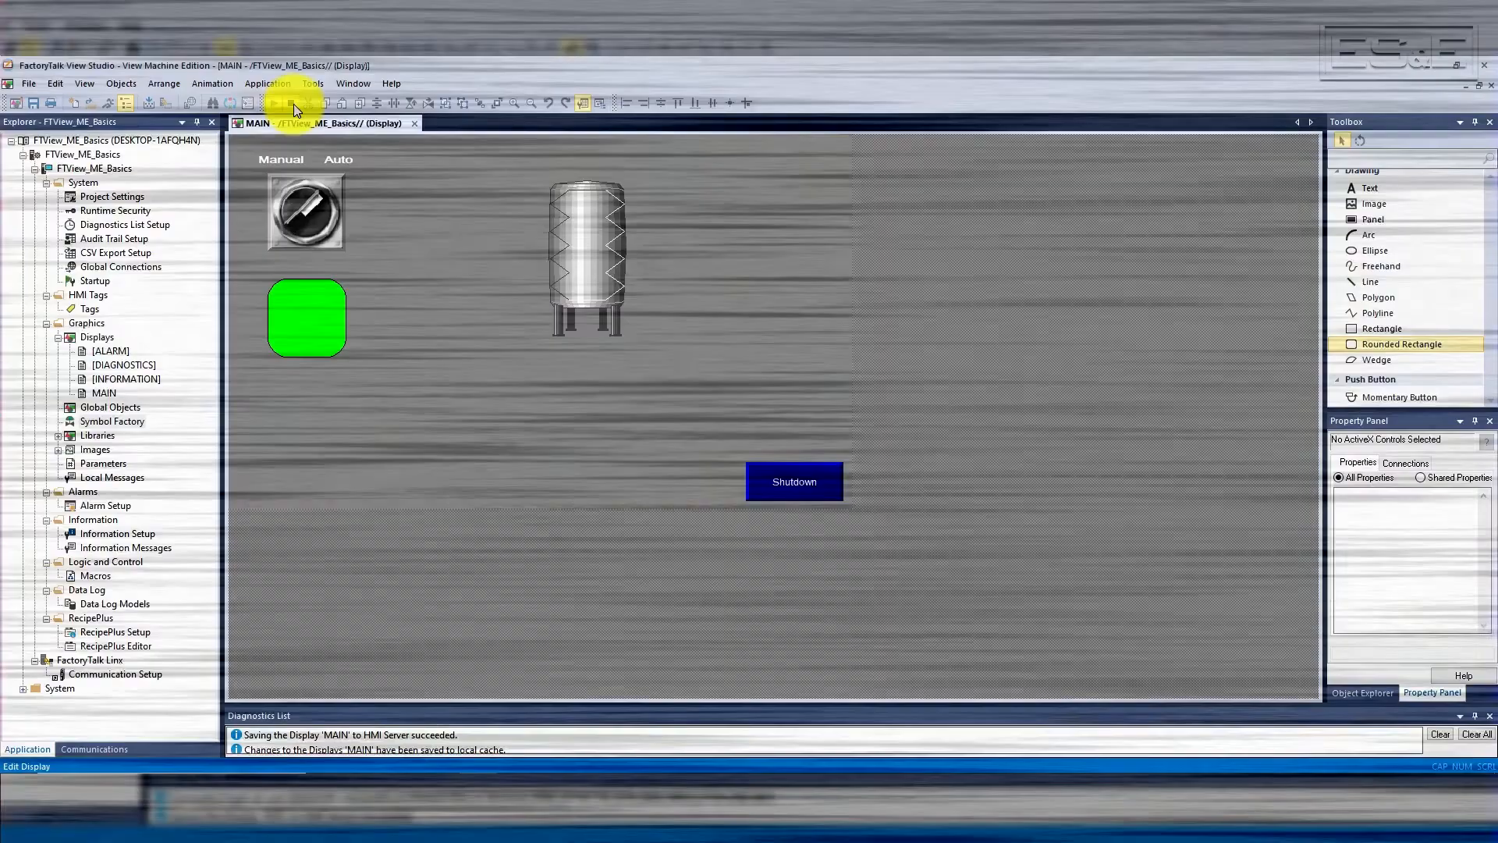
click(293, 105)
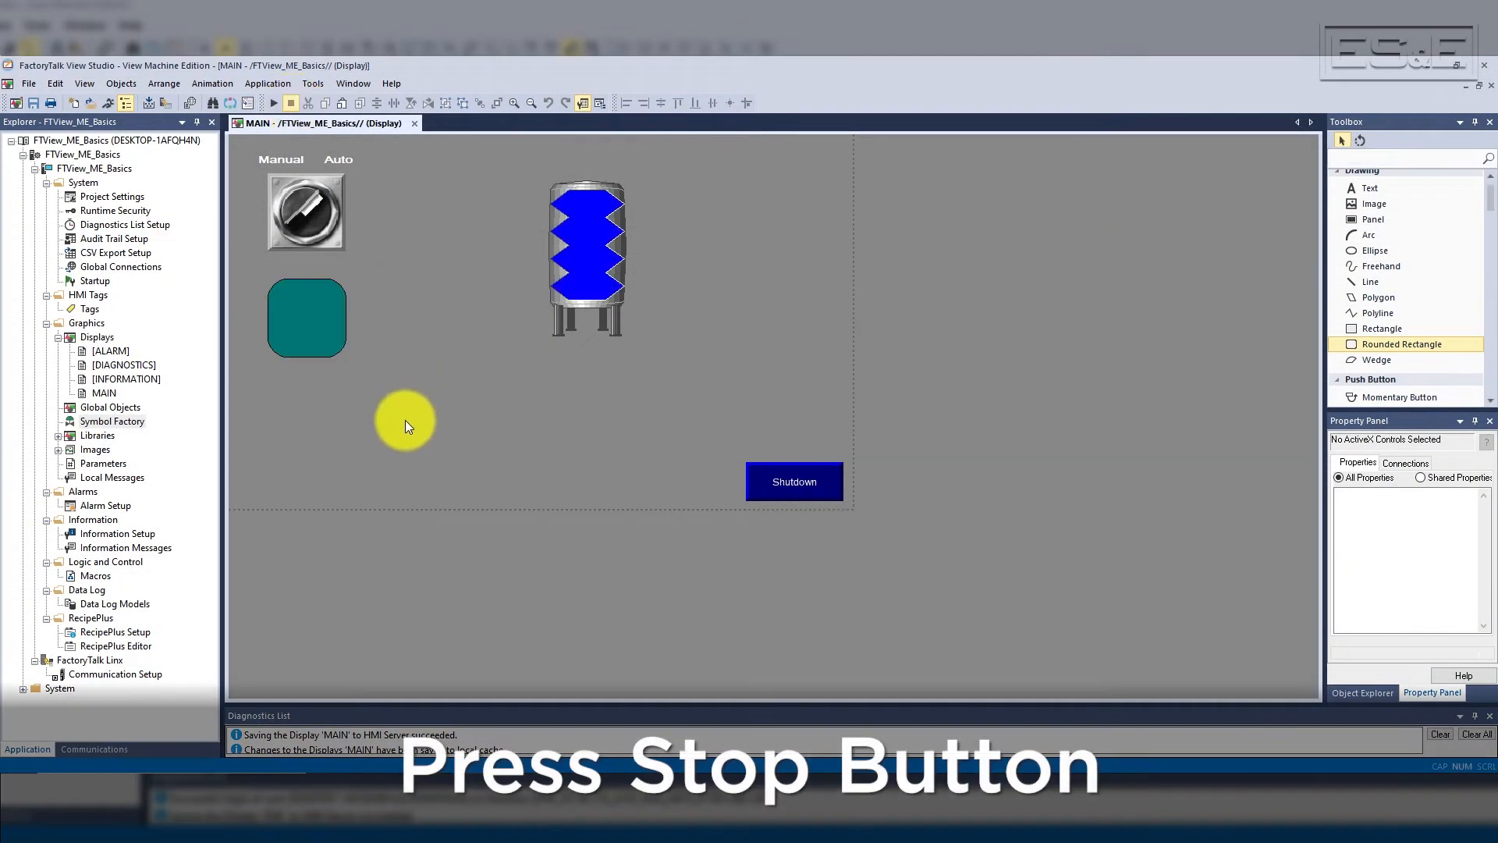
- Add the text label "Delay After Sensor 1" above the tank, between it and the selector switch, in bold white
click(1362, 189)
drag(453, 181, 519, 210)
text(Delay After Sensor 1)
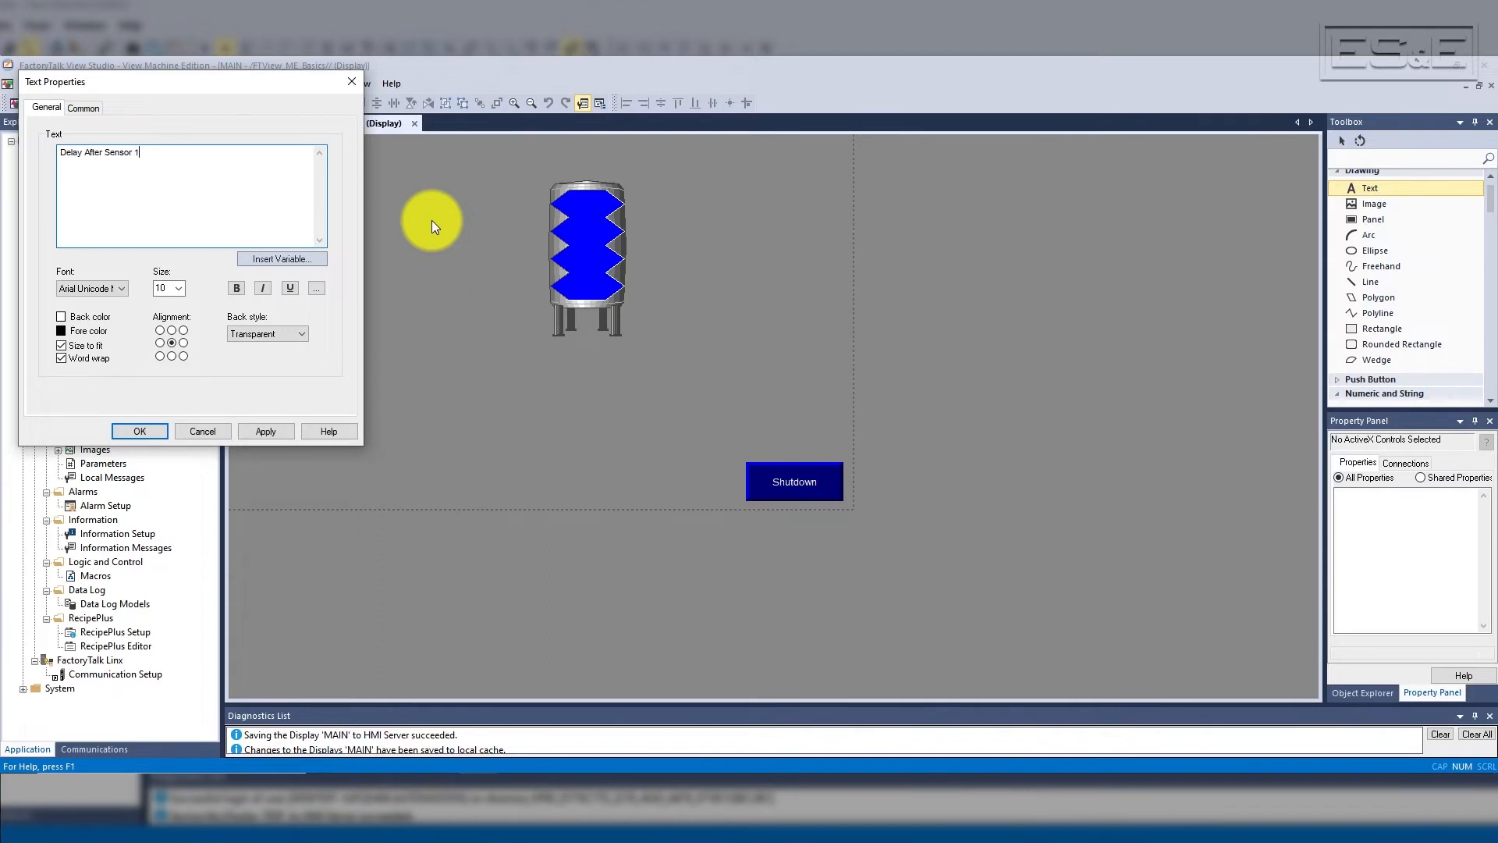
click(238, 289)
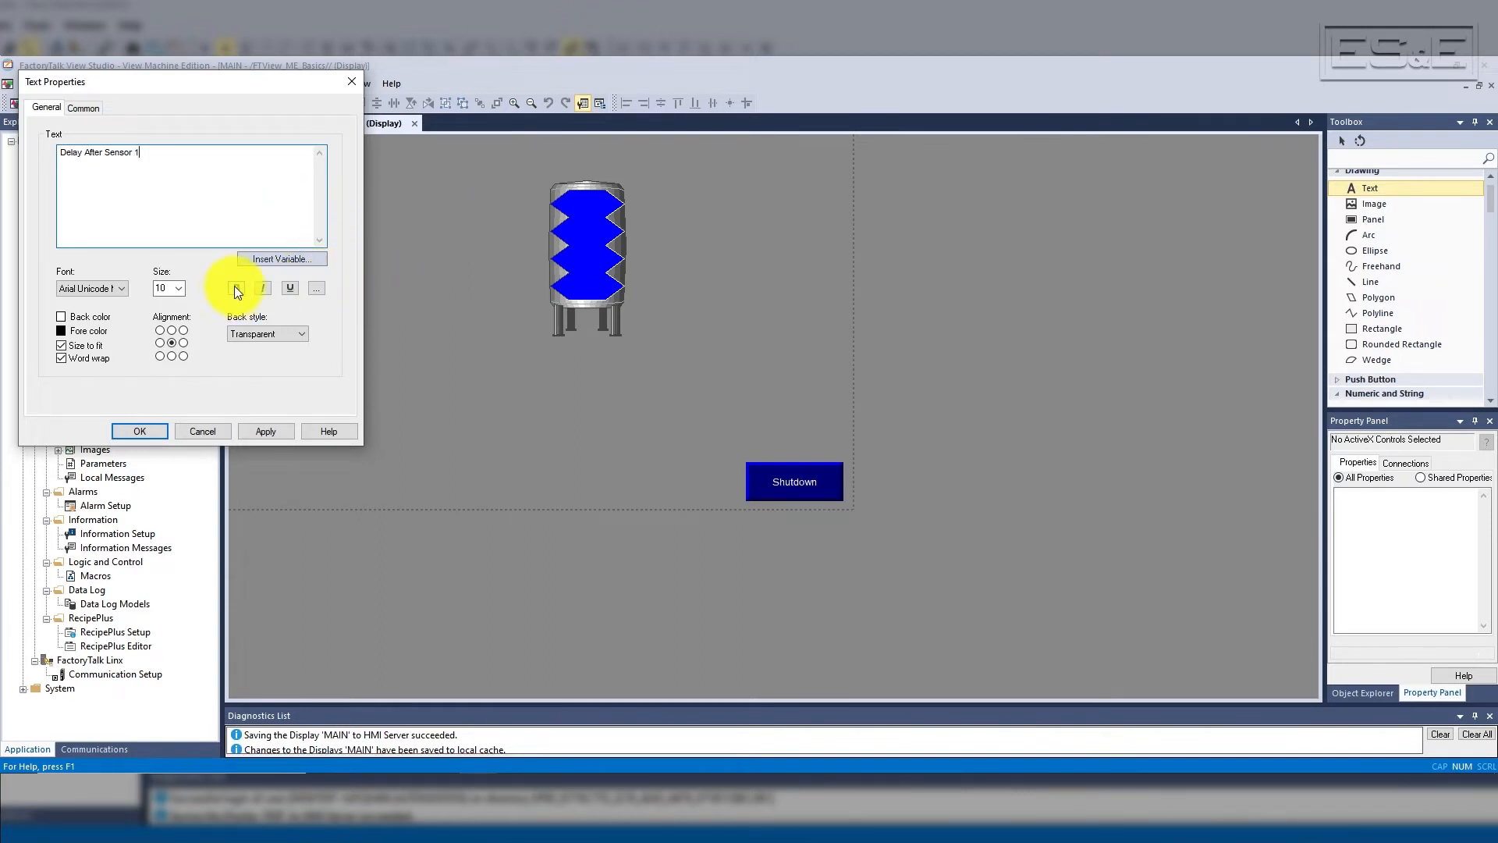
click(60, 327)
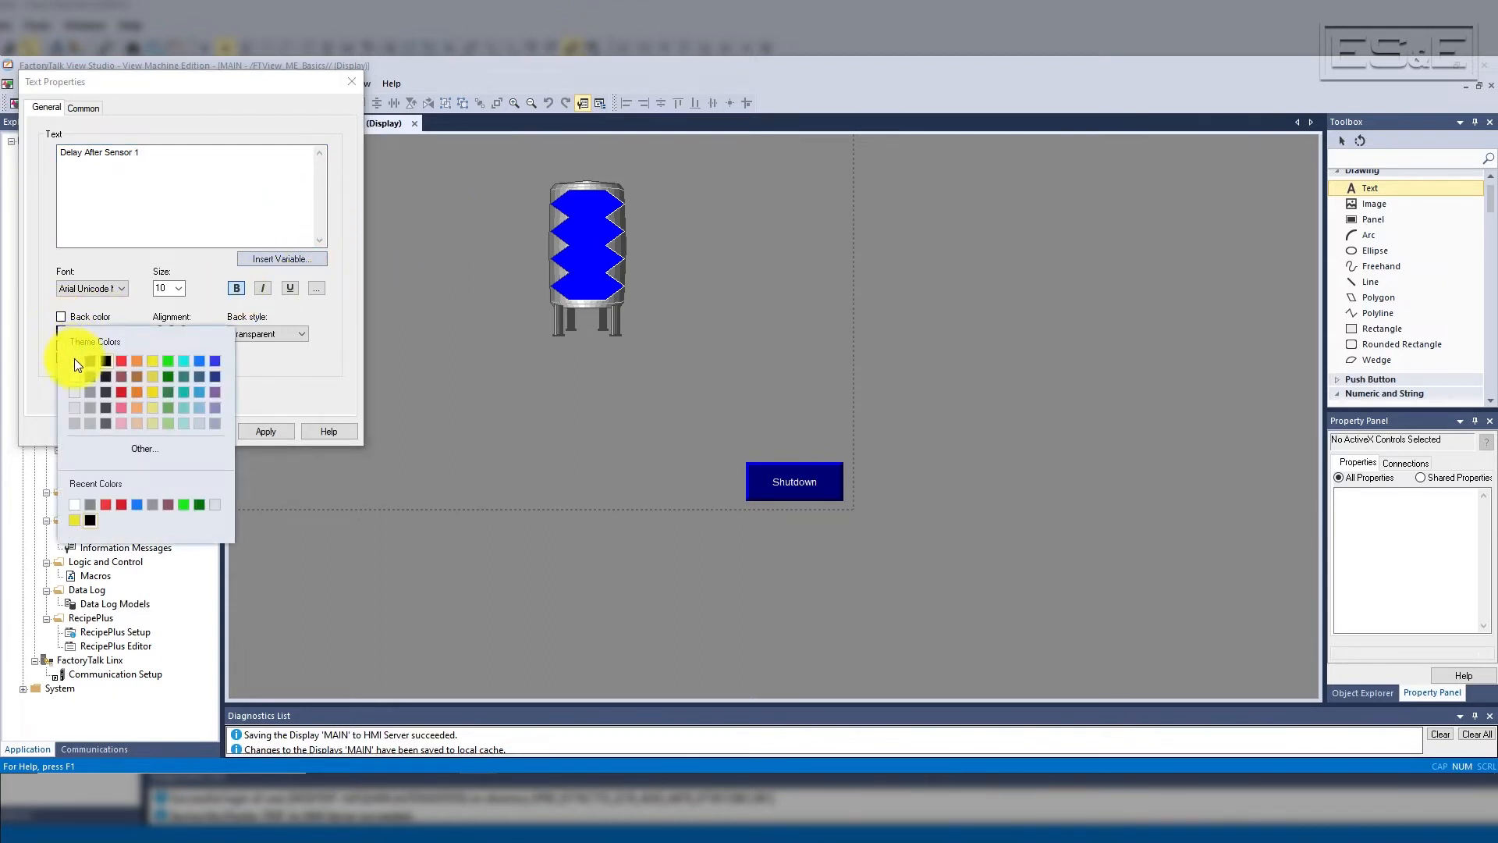
click(73, 358)
click(139, 430)
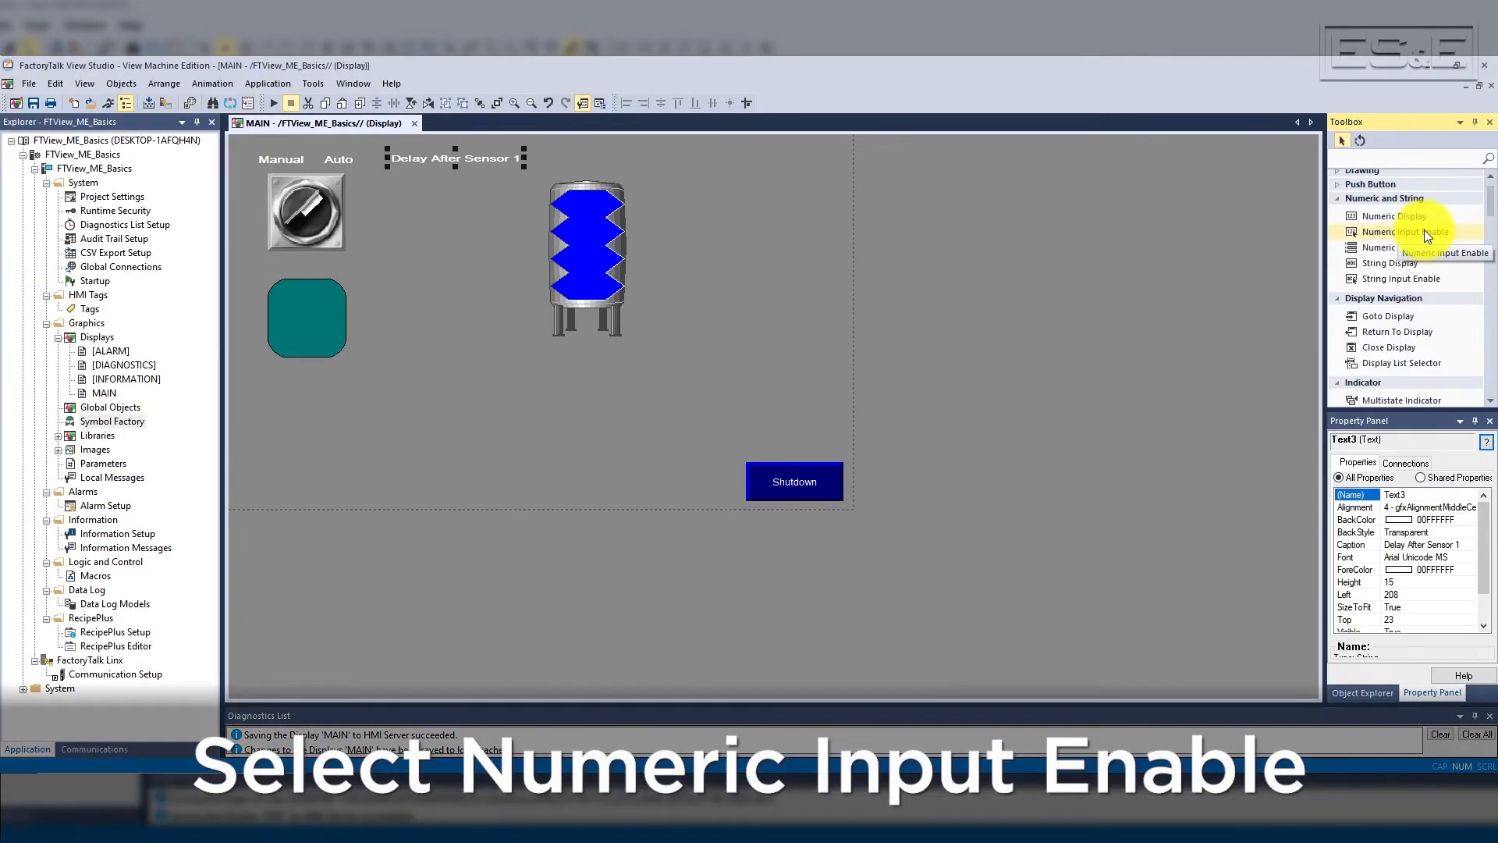
- Draw a Numeric Input Enable button below the "Delay After Sensor 1" label
click(1400, 233)
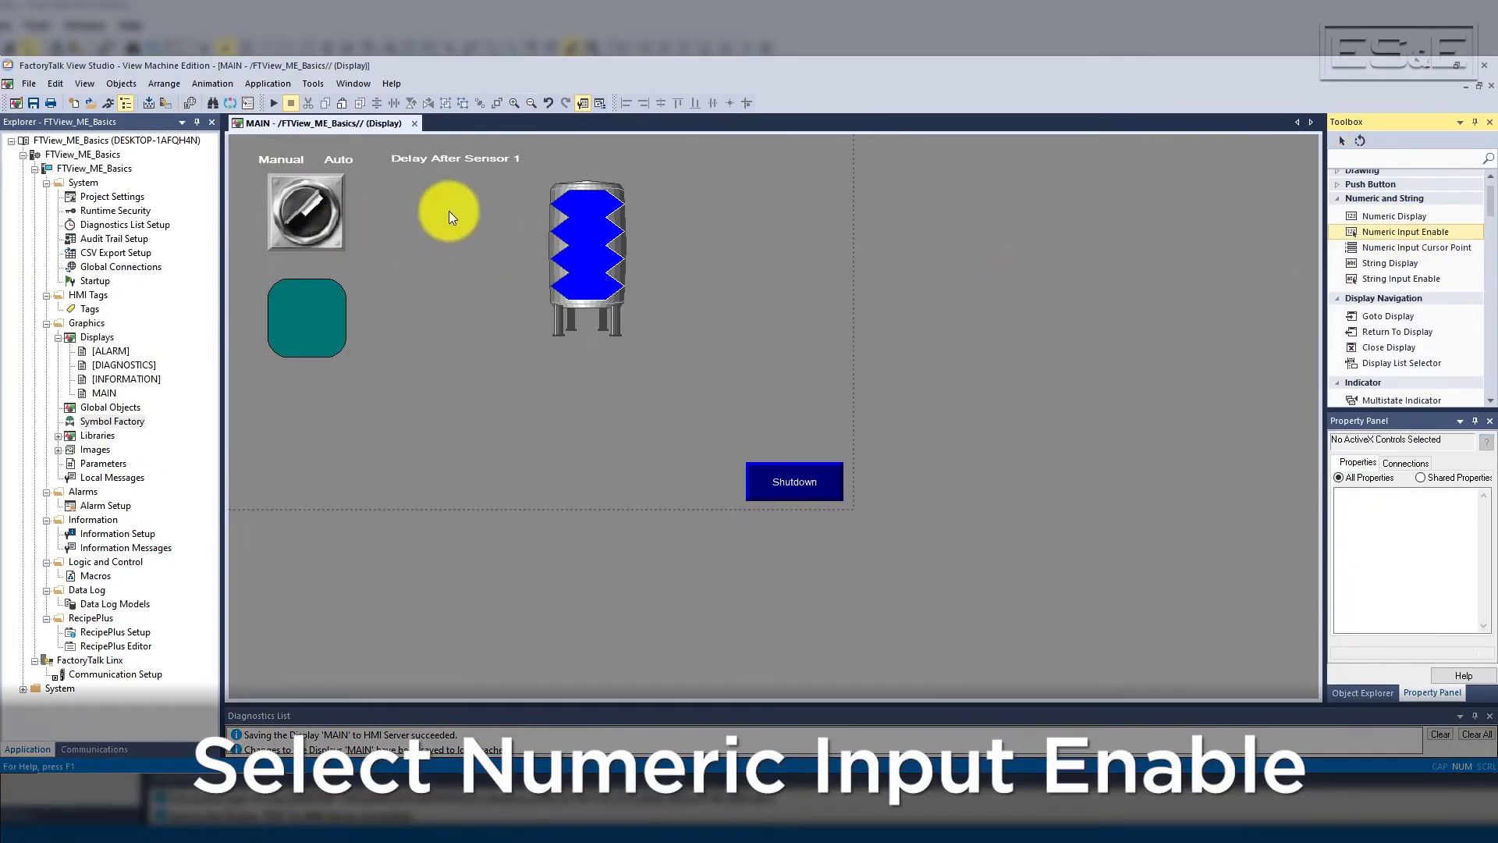
drag(419, 188, 498, 221)
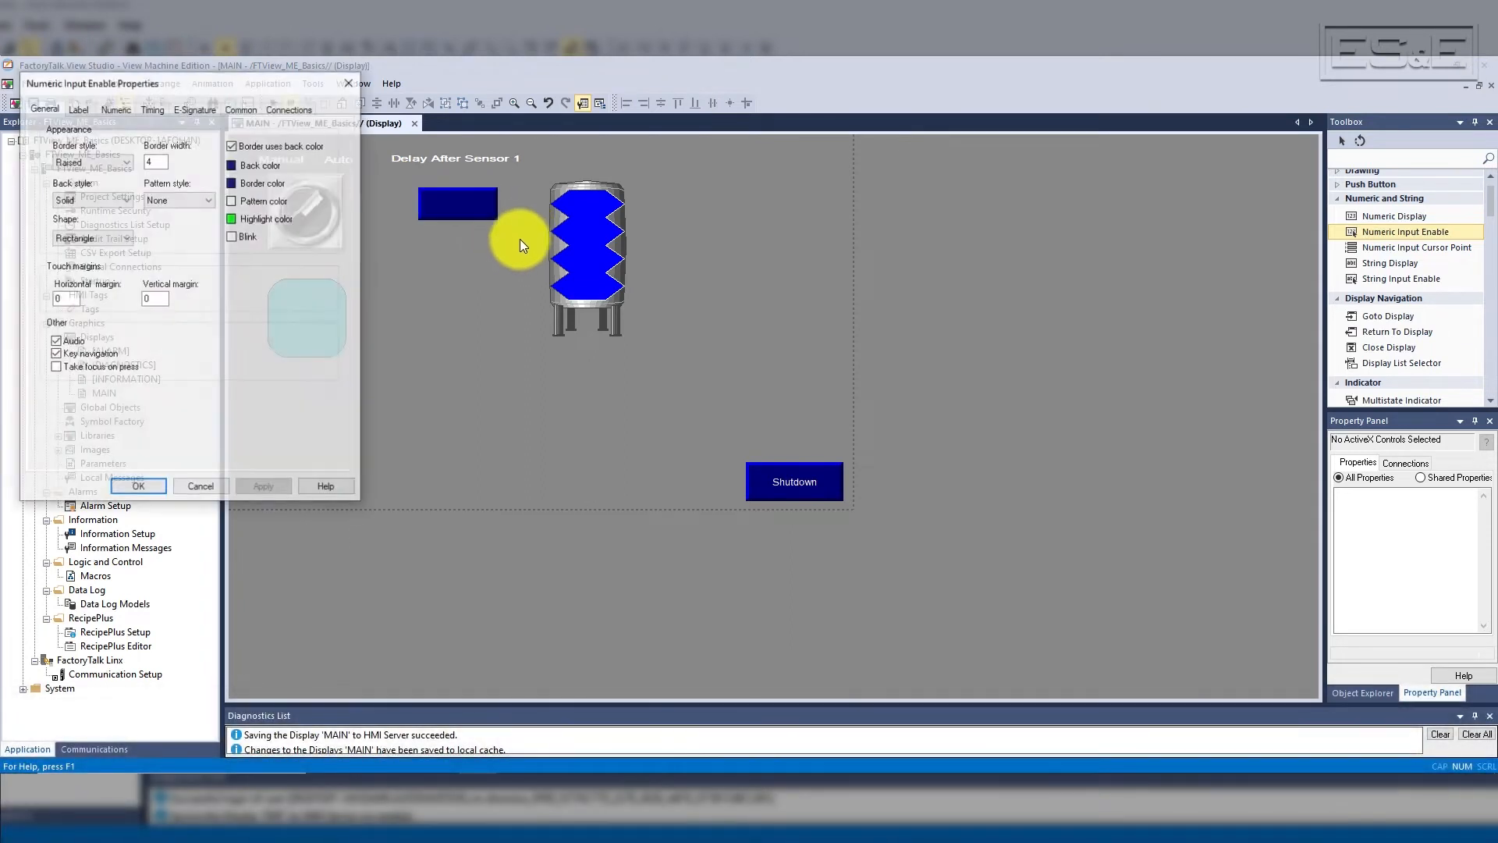
- Insert a numeric variable into the numeric input button's caption and assign it the PLC tag Solenoid_3_Delay.PRE
click(74, 109)
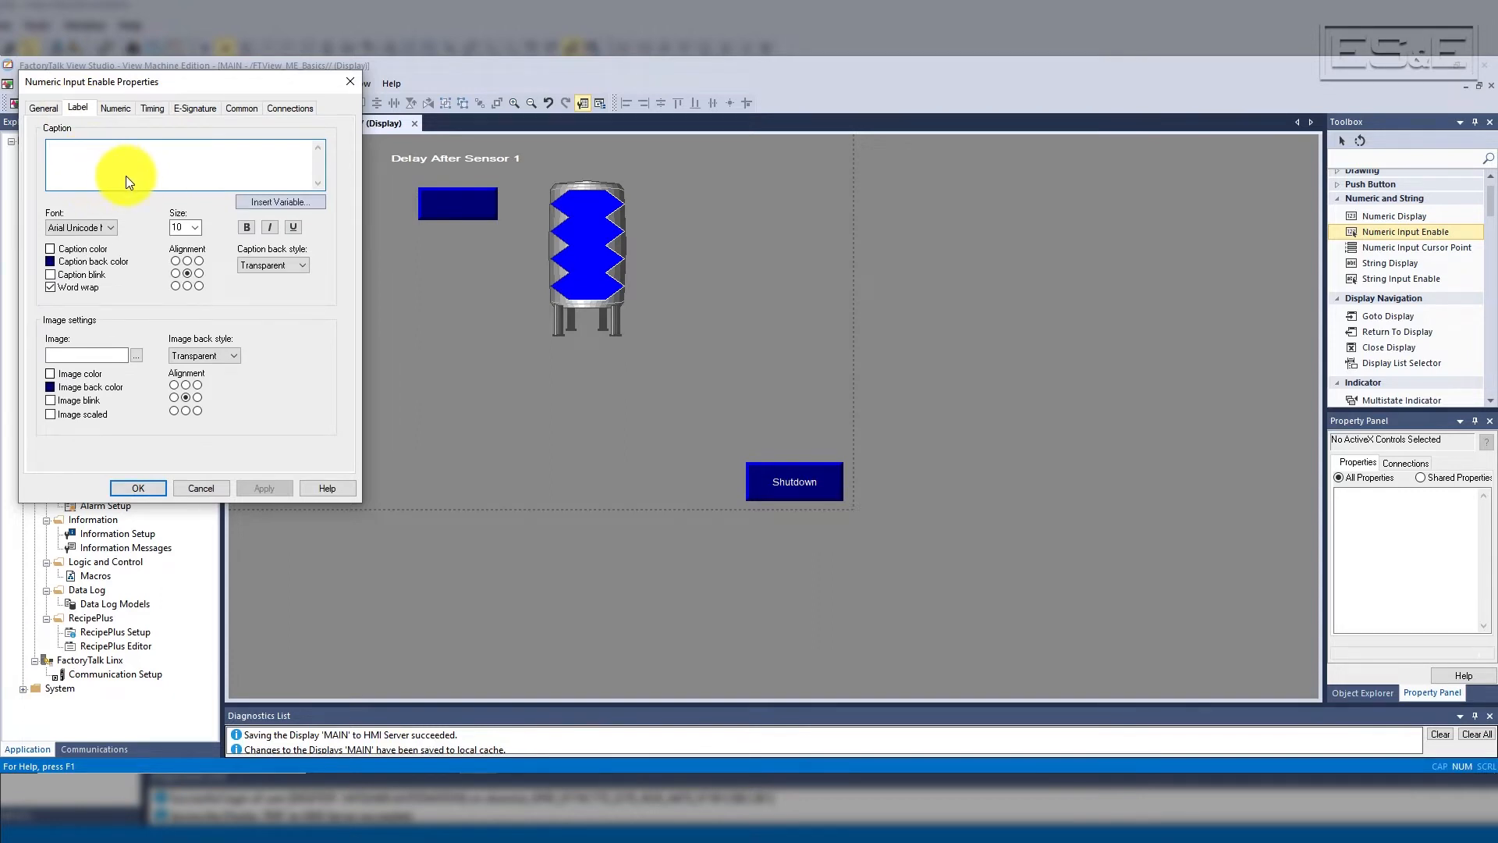
click(303, 201)
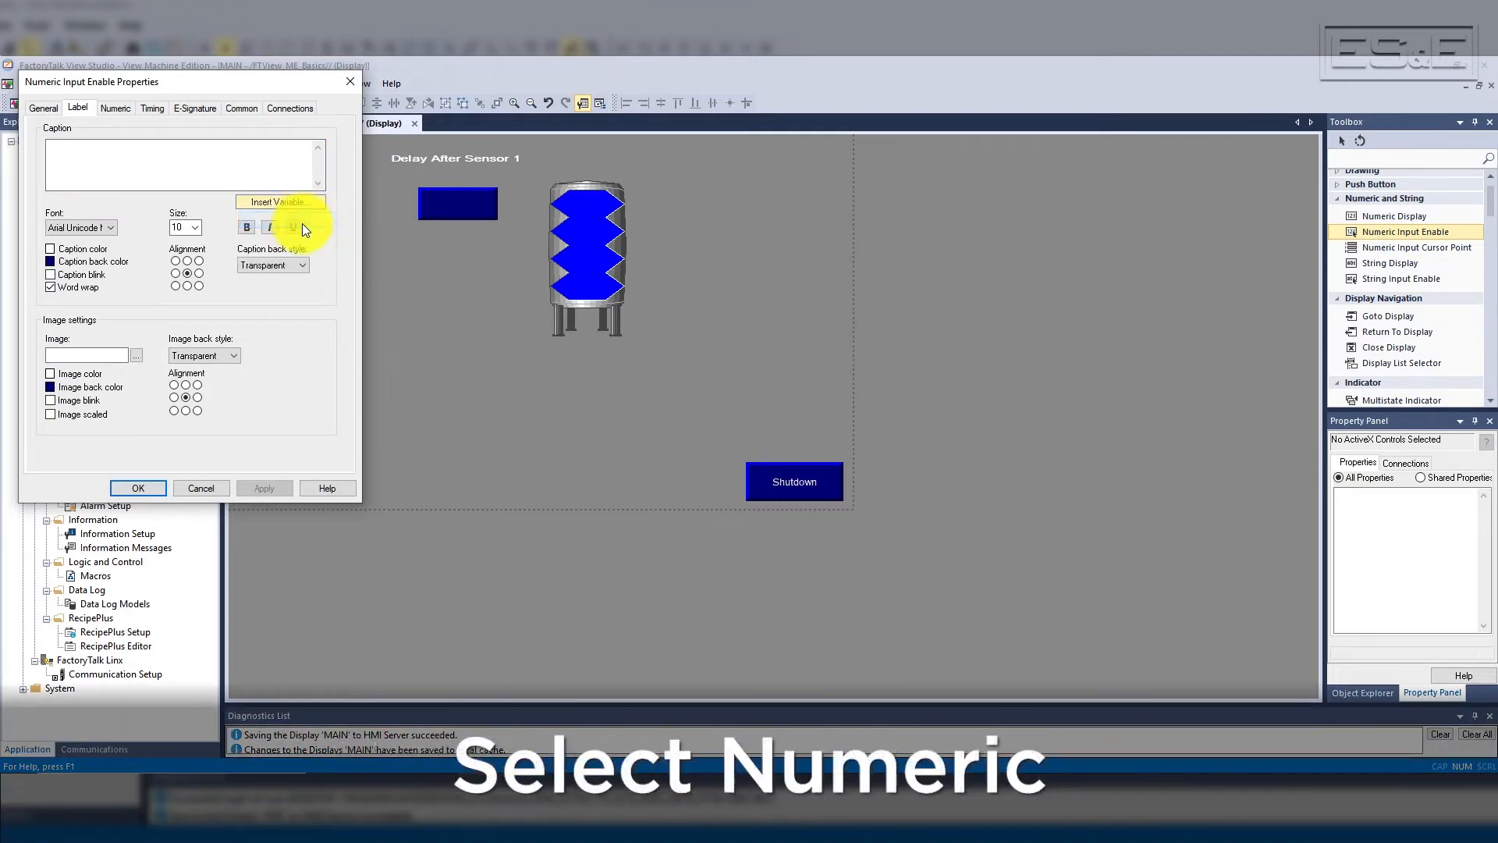
click(303, 224)
click(311, 270)
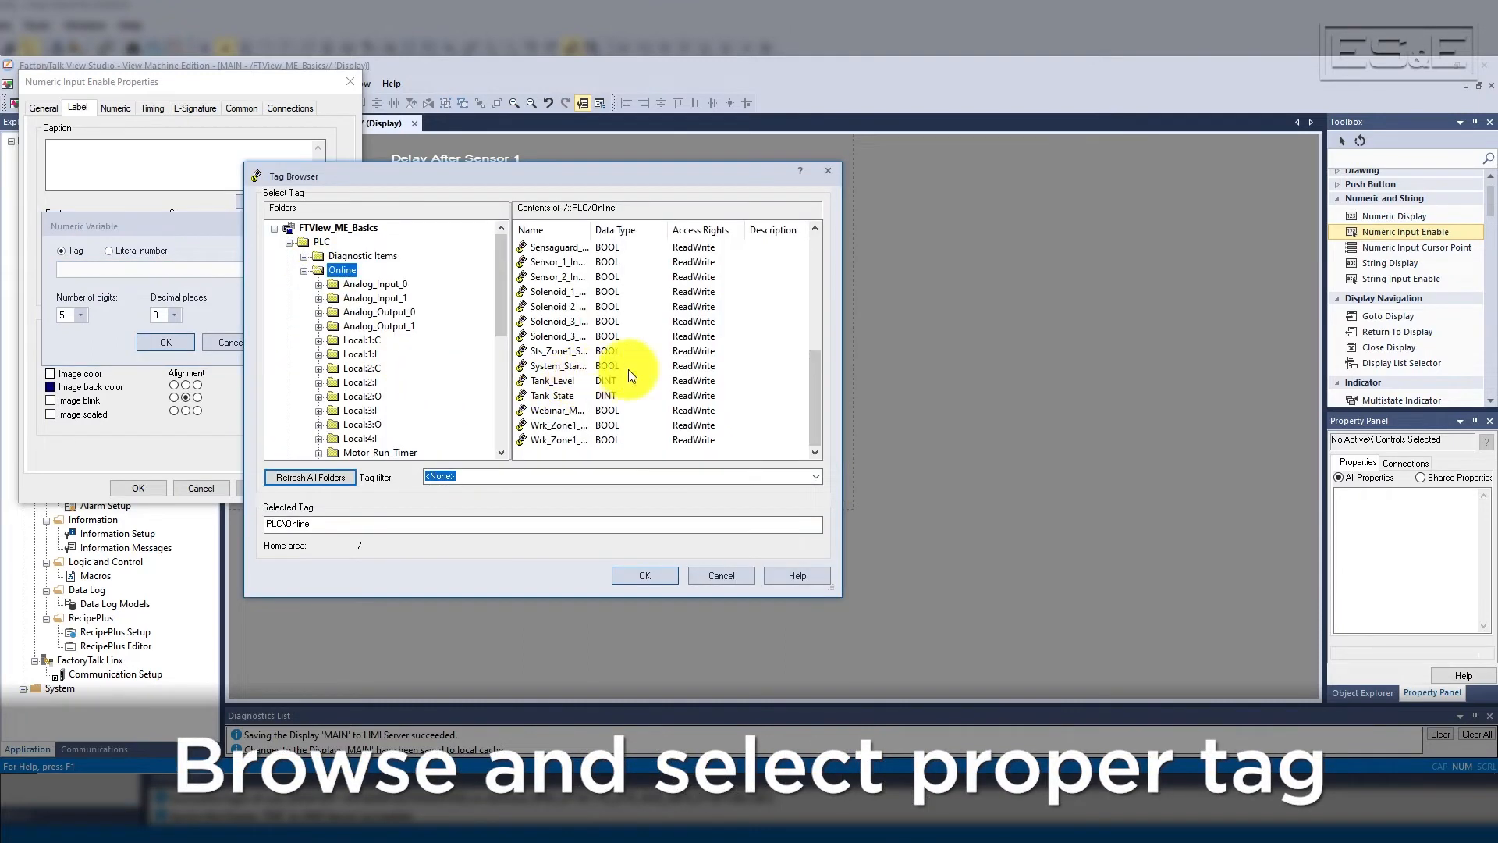
scroll(360, 339, down, 1)
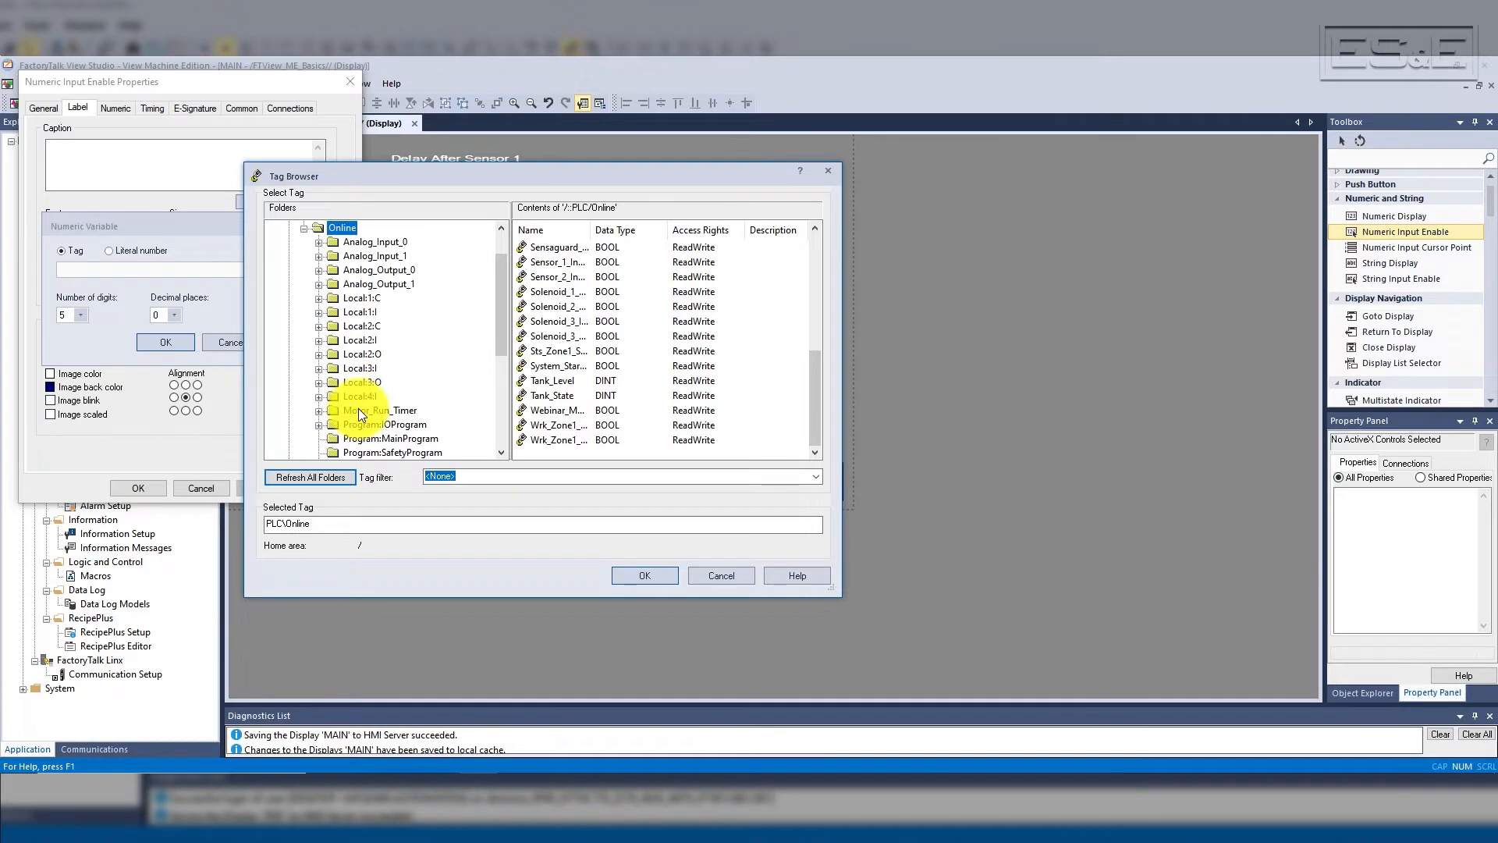
scroll(383, 387, down, 4)
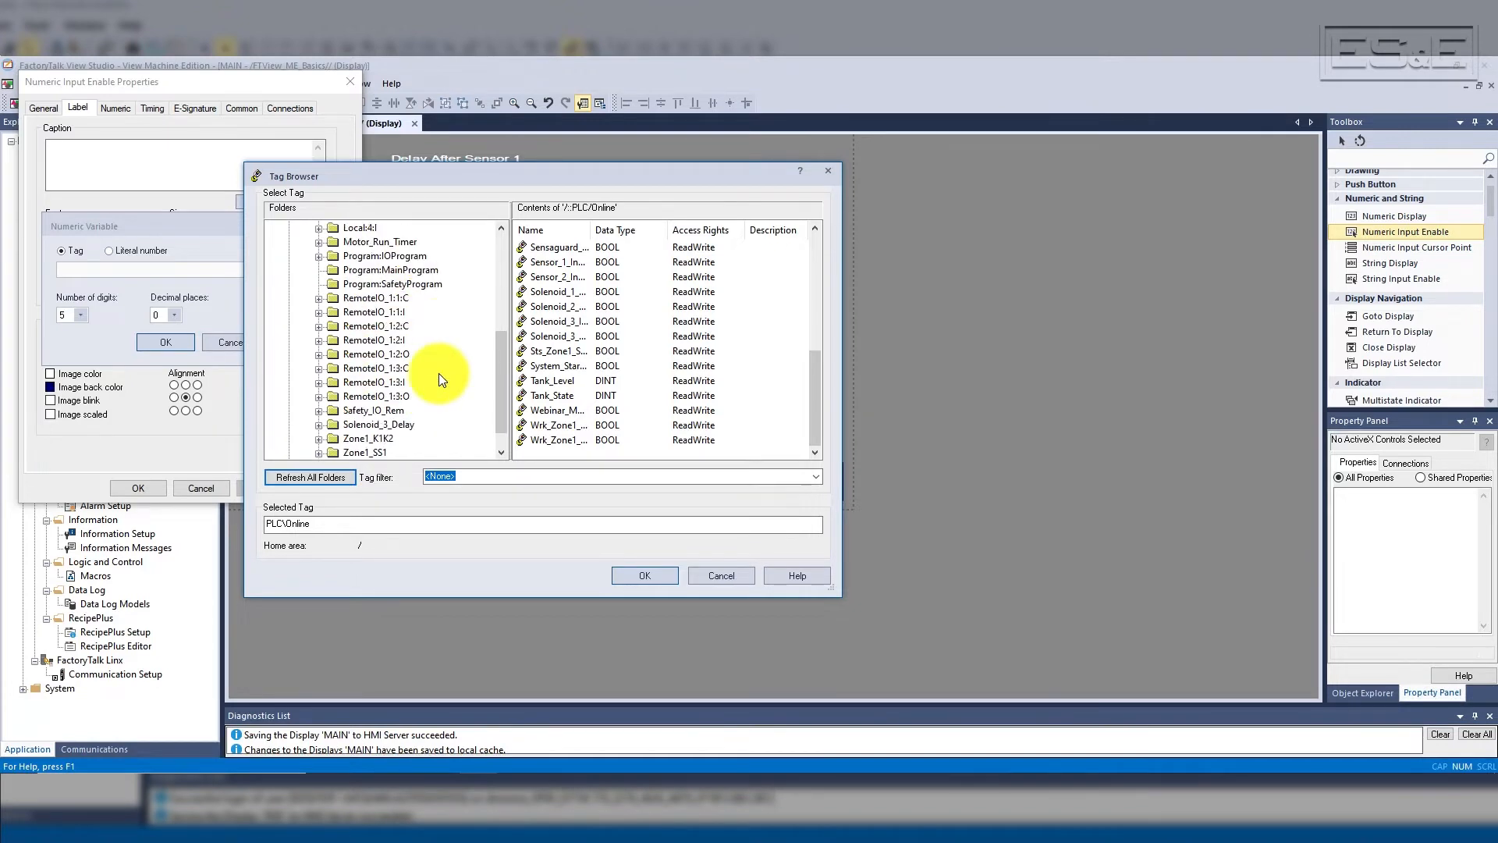
click(367, 424)
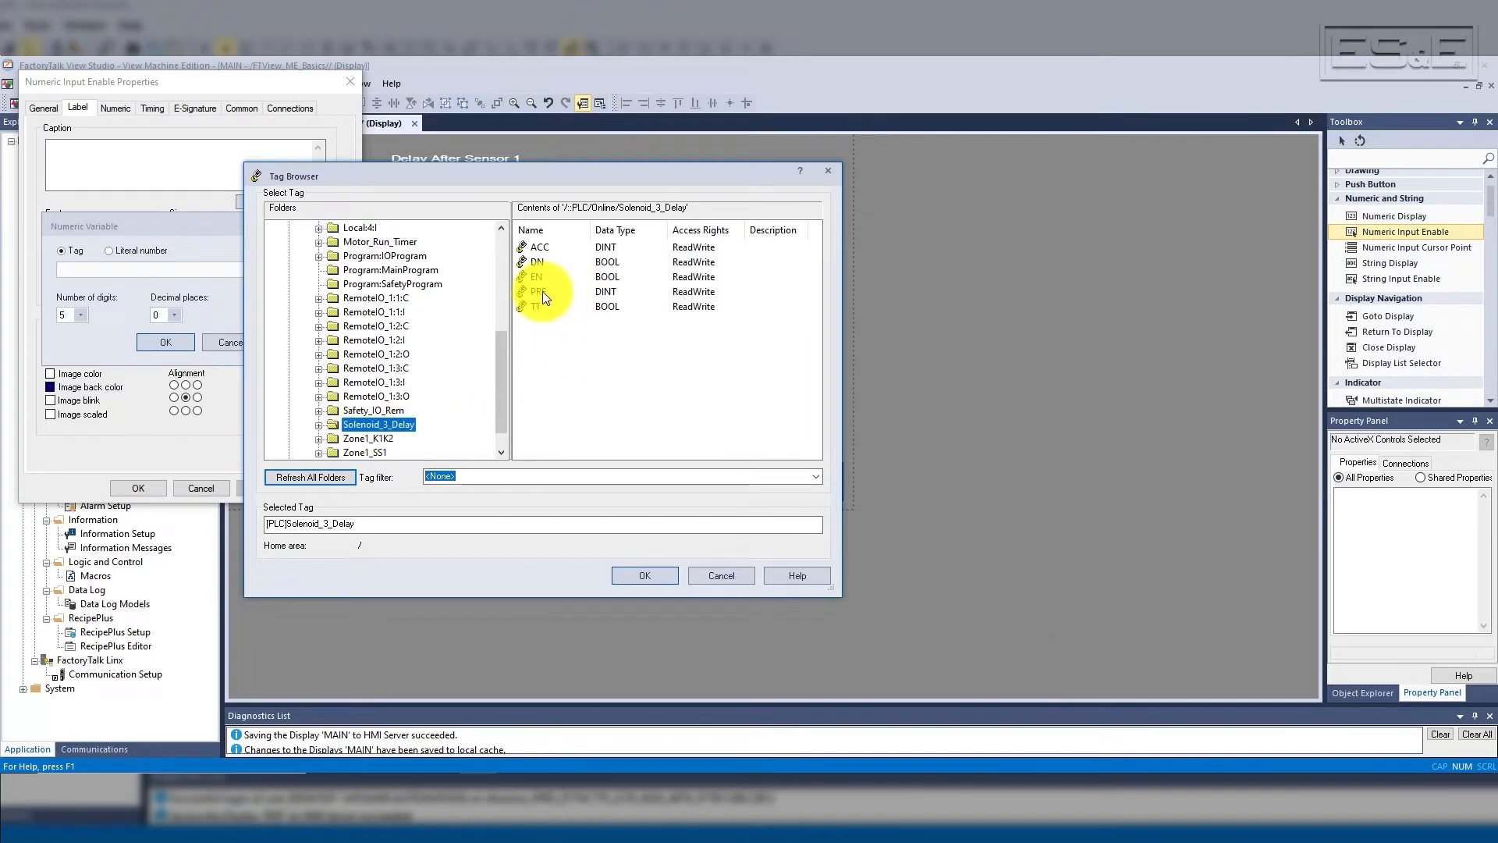
click(541, 292)
click(654, 578)
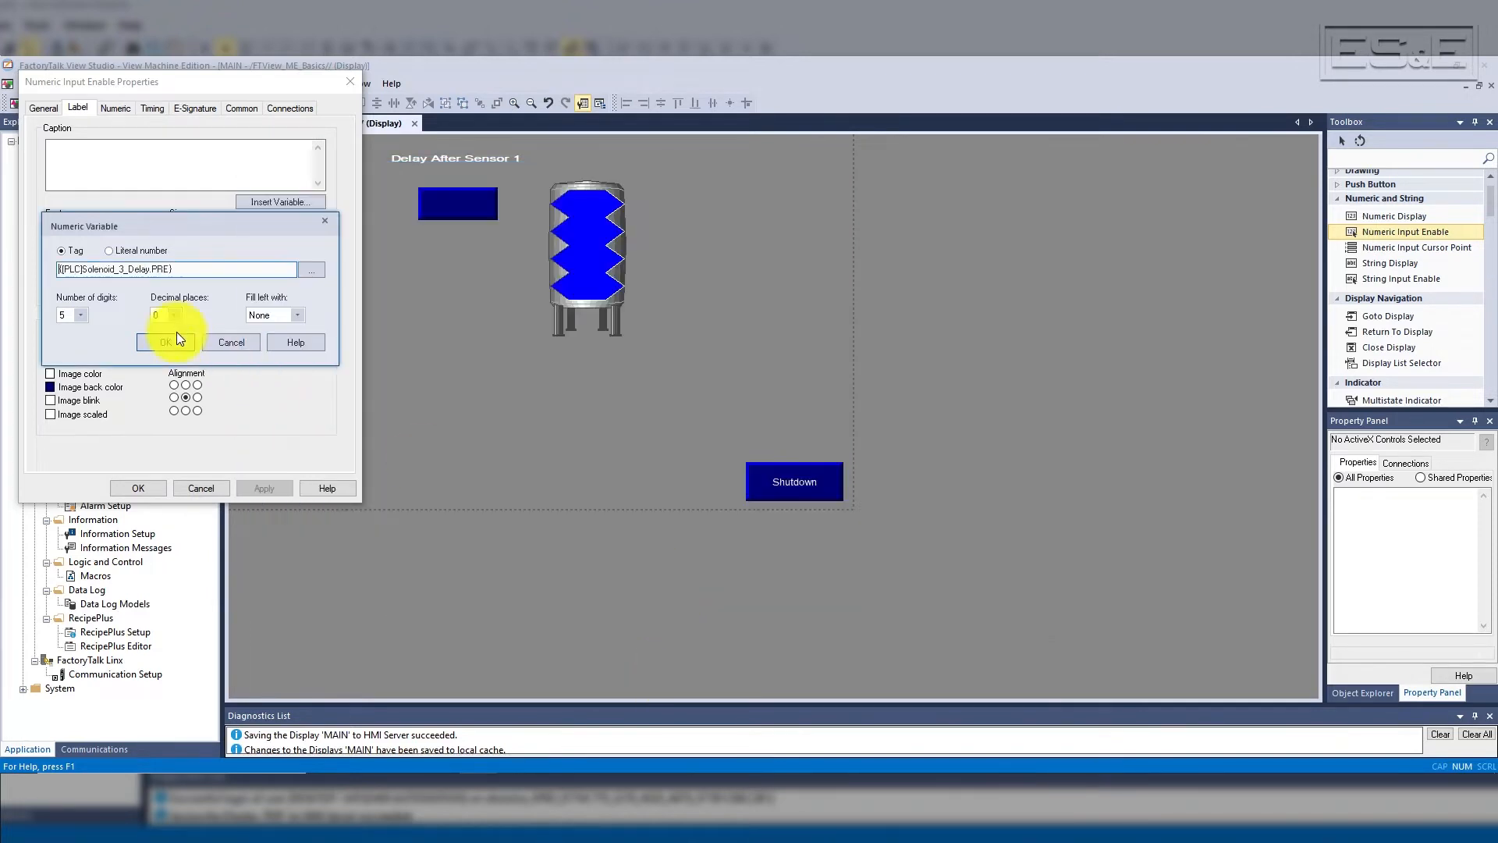
- Set the caption variable to 6 digits and apply it to the numeric input button
click(80, 315)
click(74, 381)
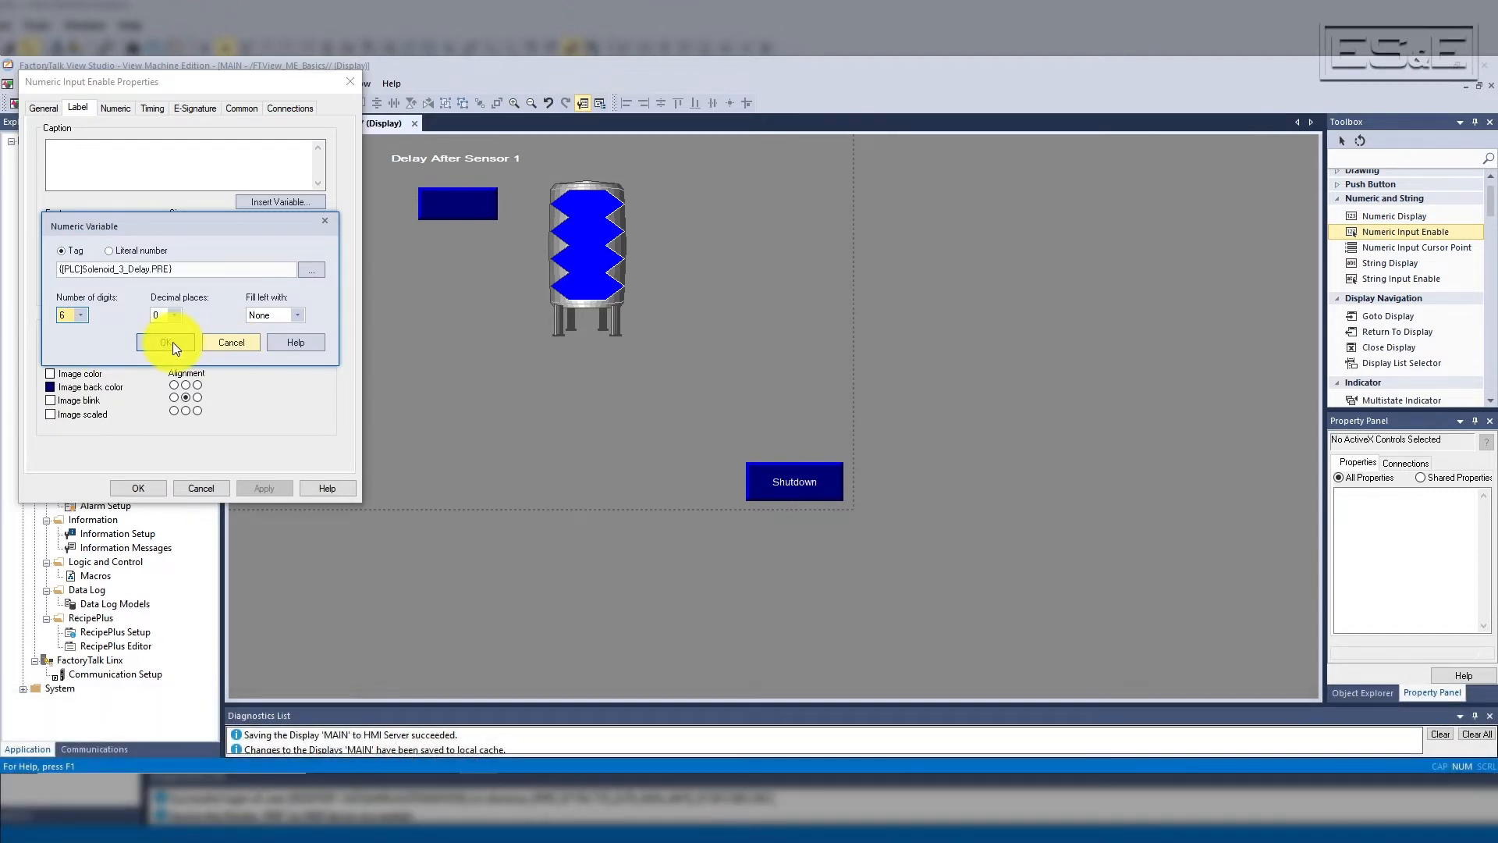
click(158, 340)
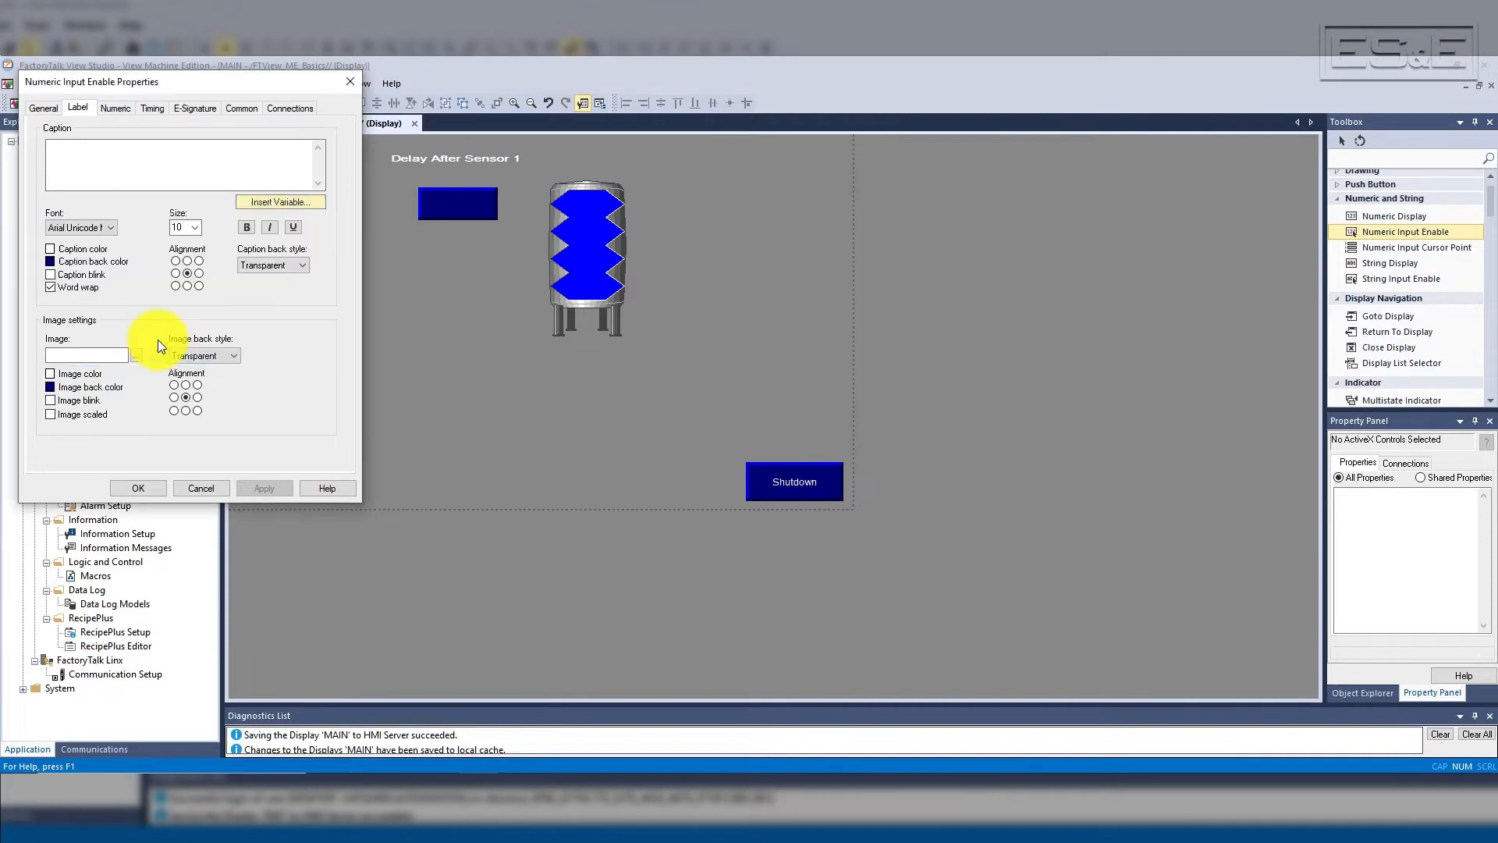
click(255, 485)
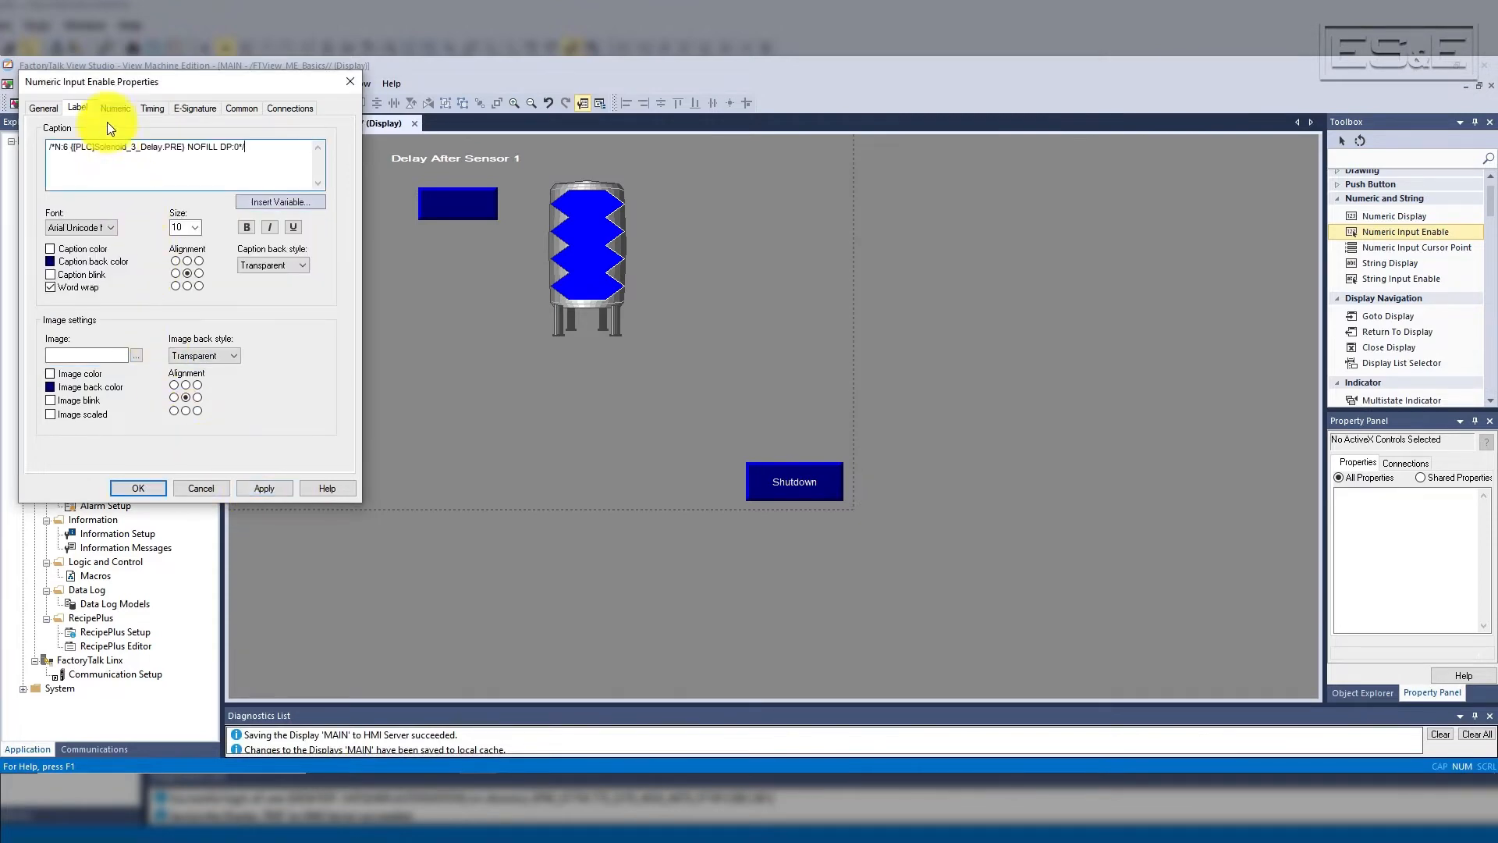
- Keep Keypad as the button's numeric pop-up and set its maximum value to 60000
click(117, 109)
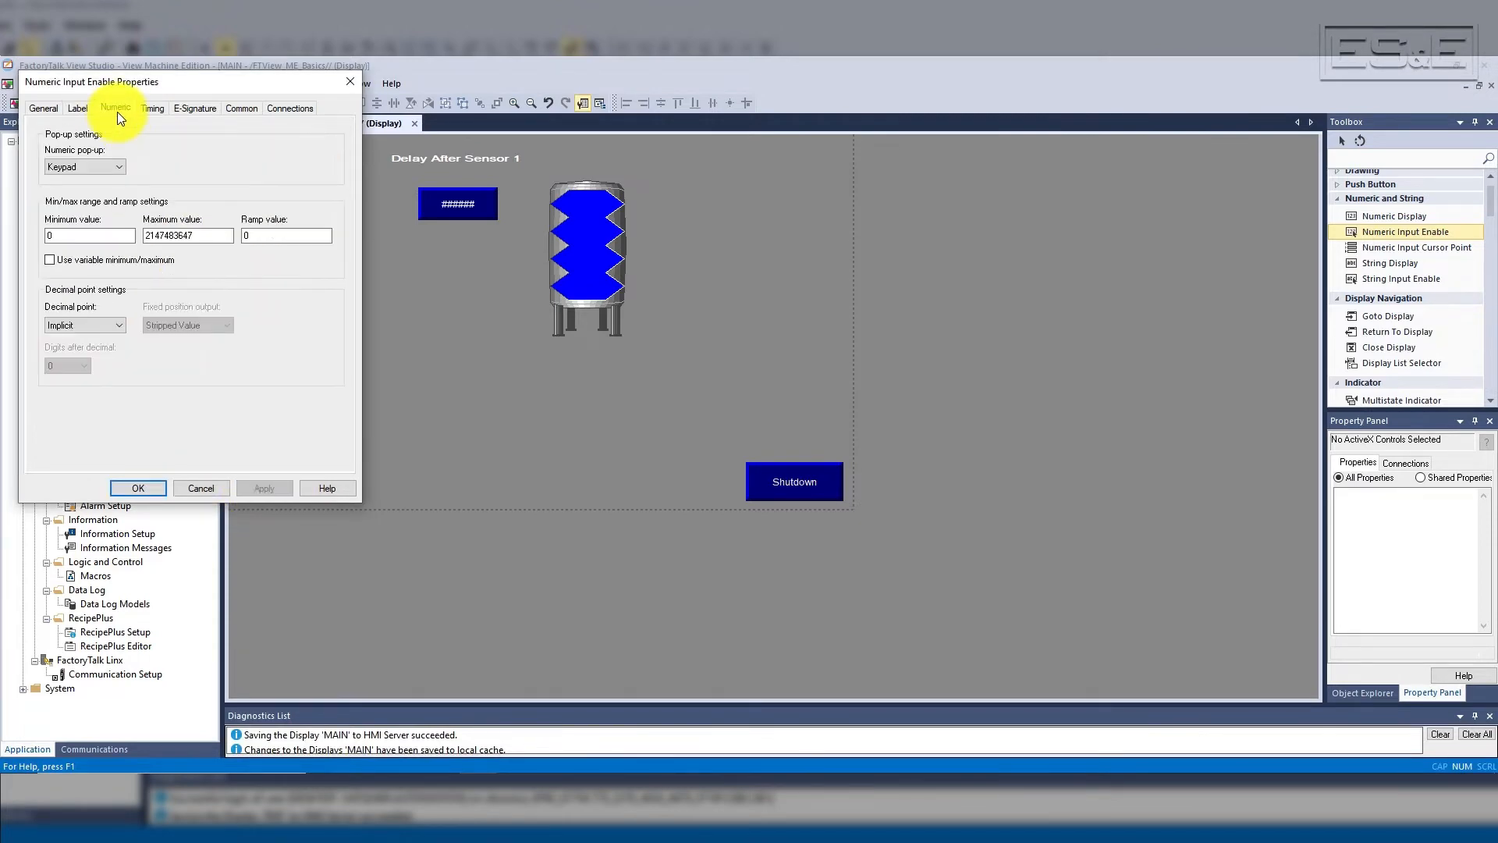
click(113, 166)
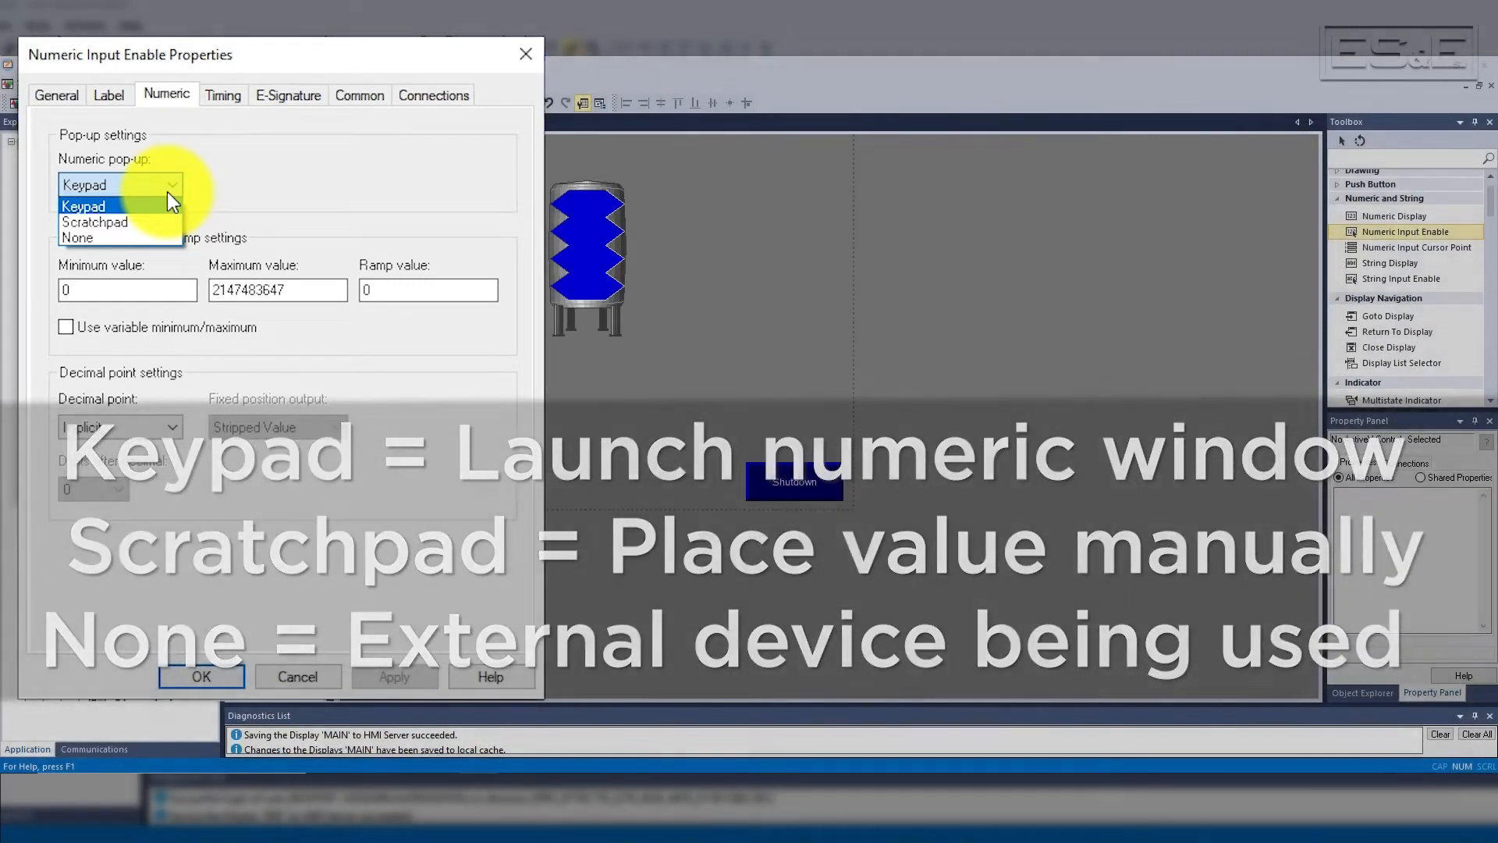
click(171, 205)
click(145, 295)
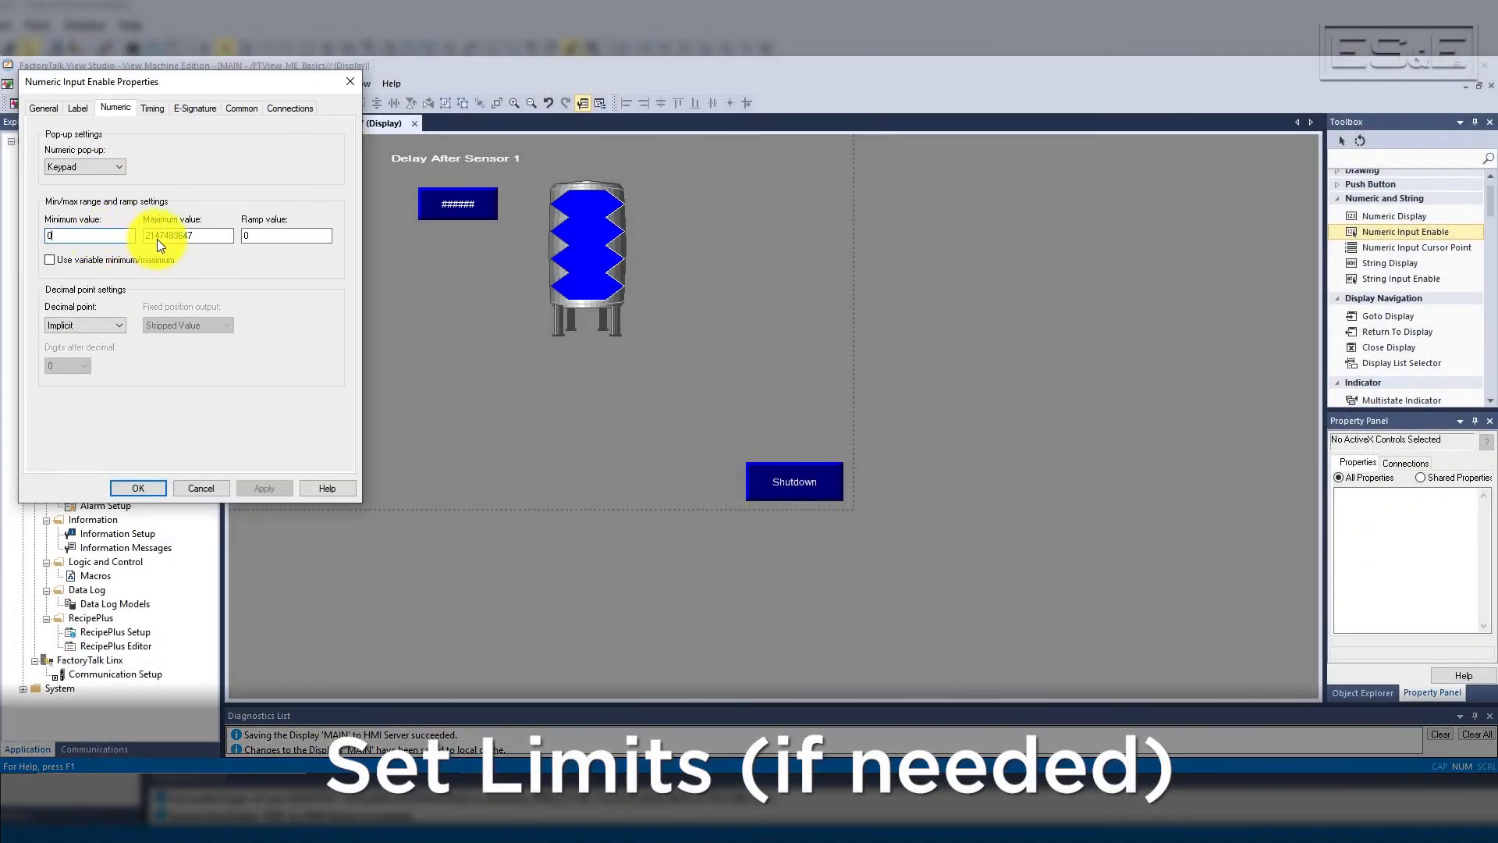
text(60000)
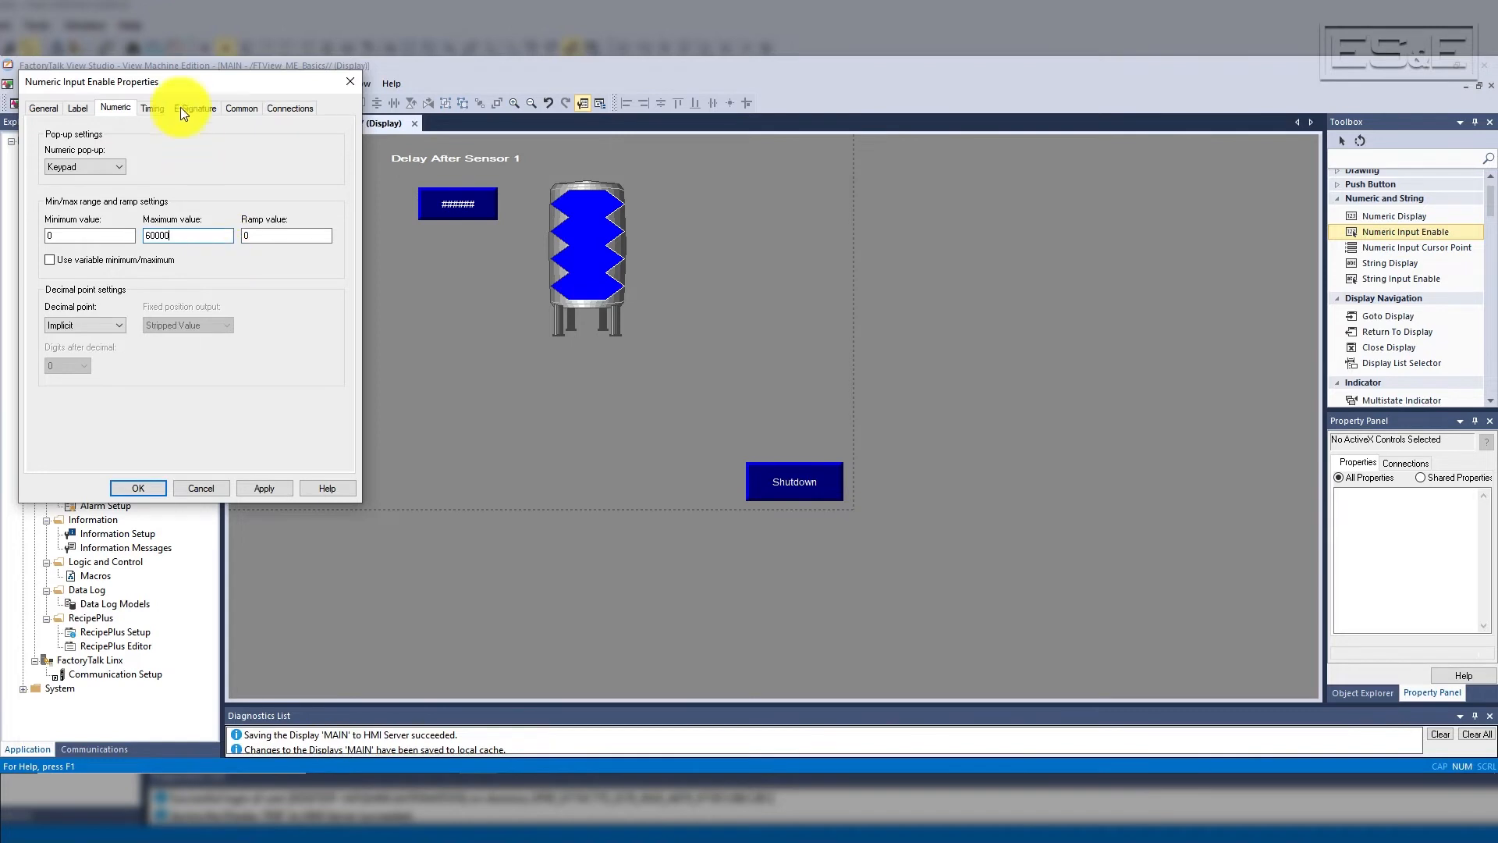
- Resize the numeric input button to a height of 50 and a width of 150
click(154, 110)
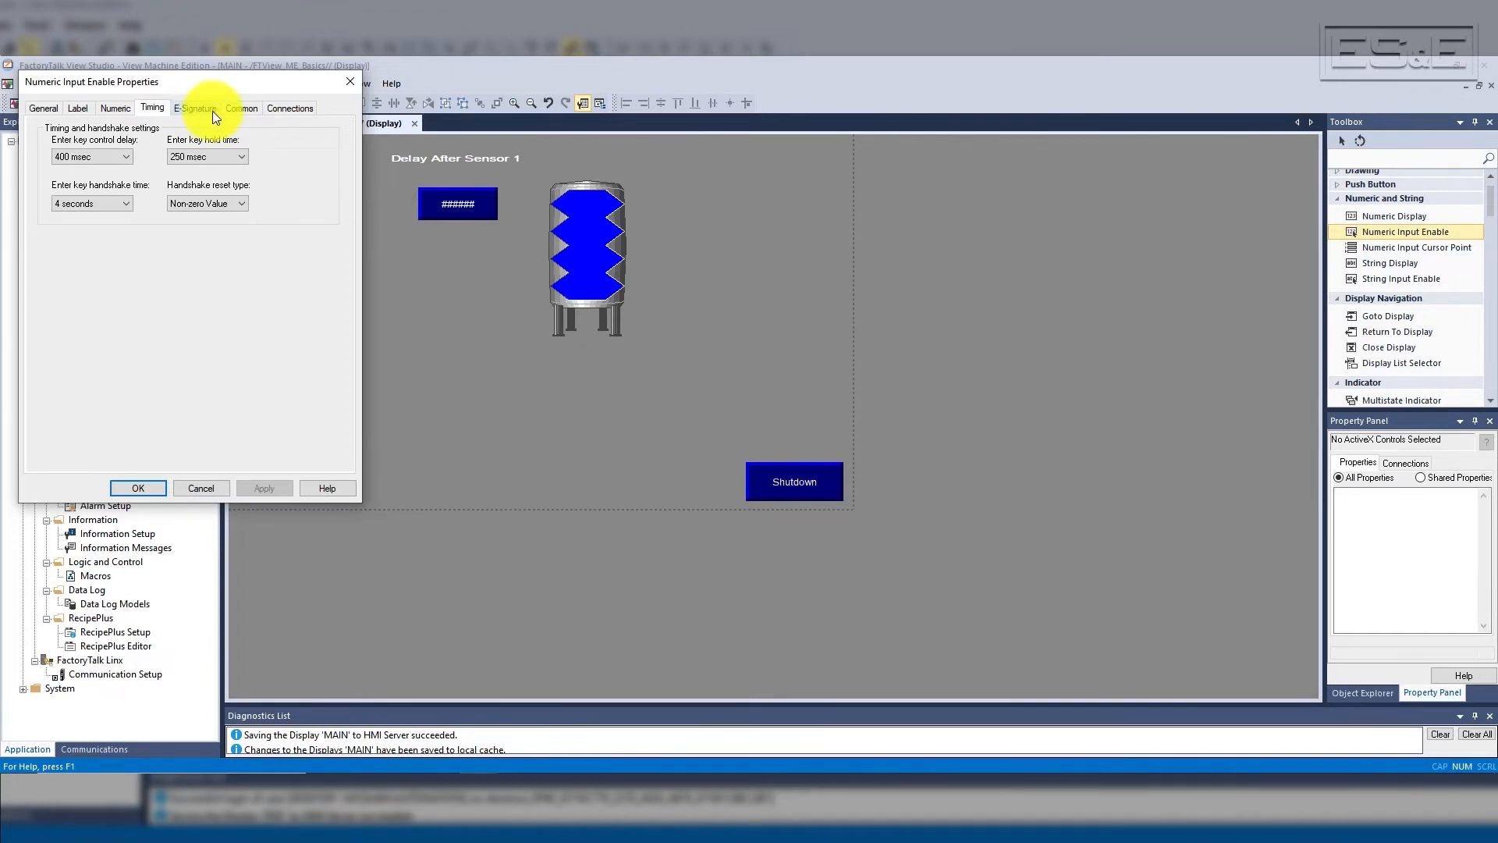
click(238, 108)
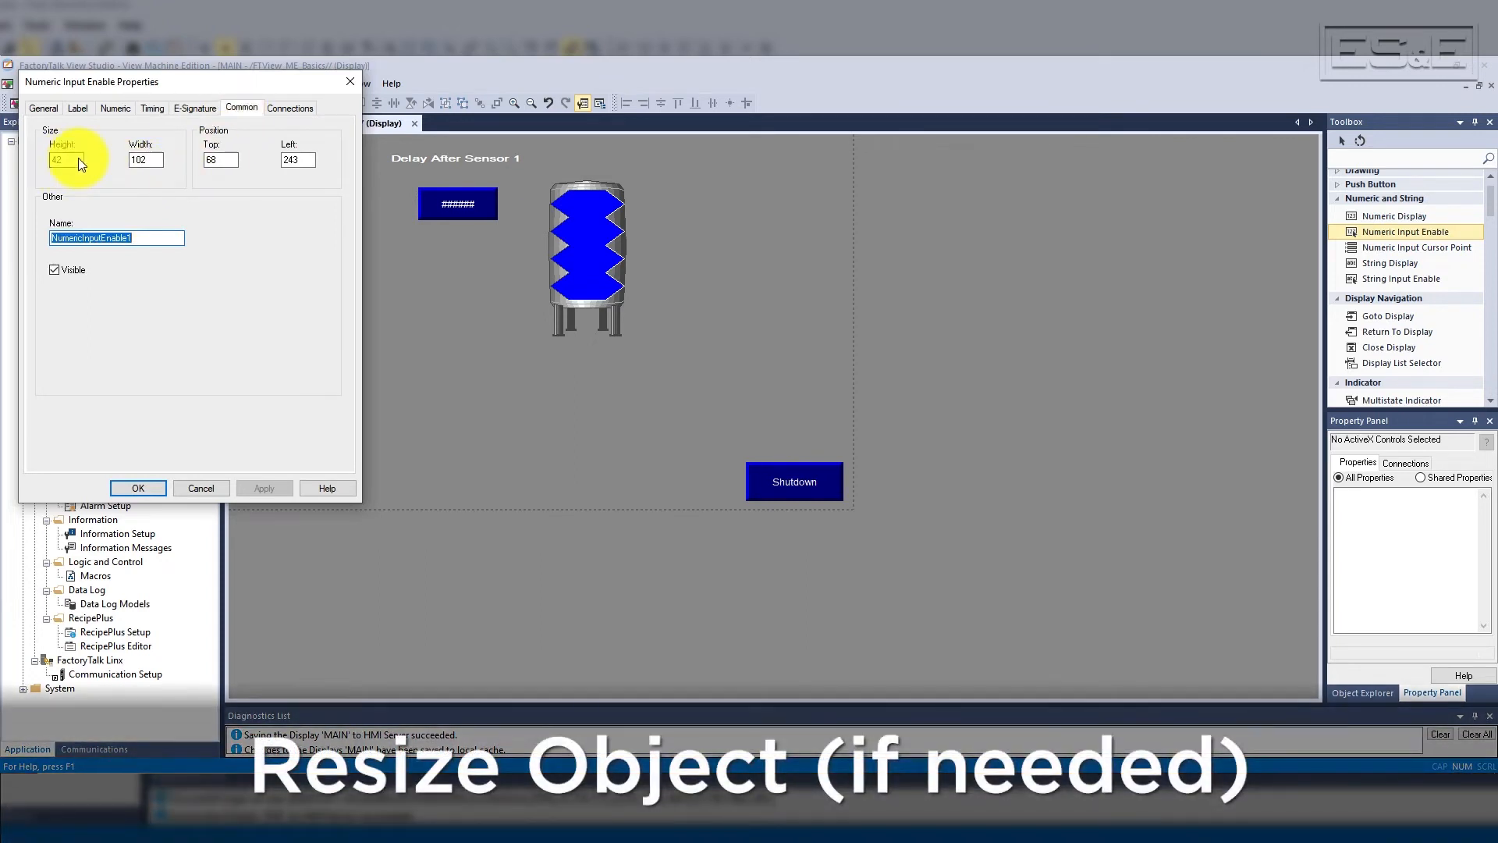
double_click(78, 158)
text(50)
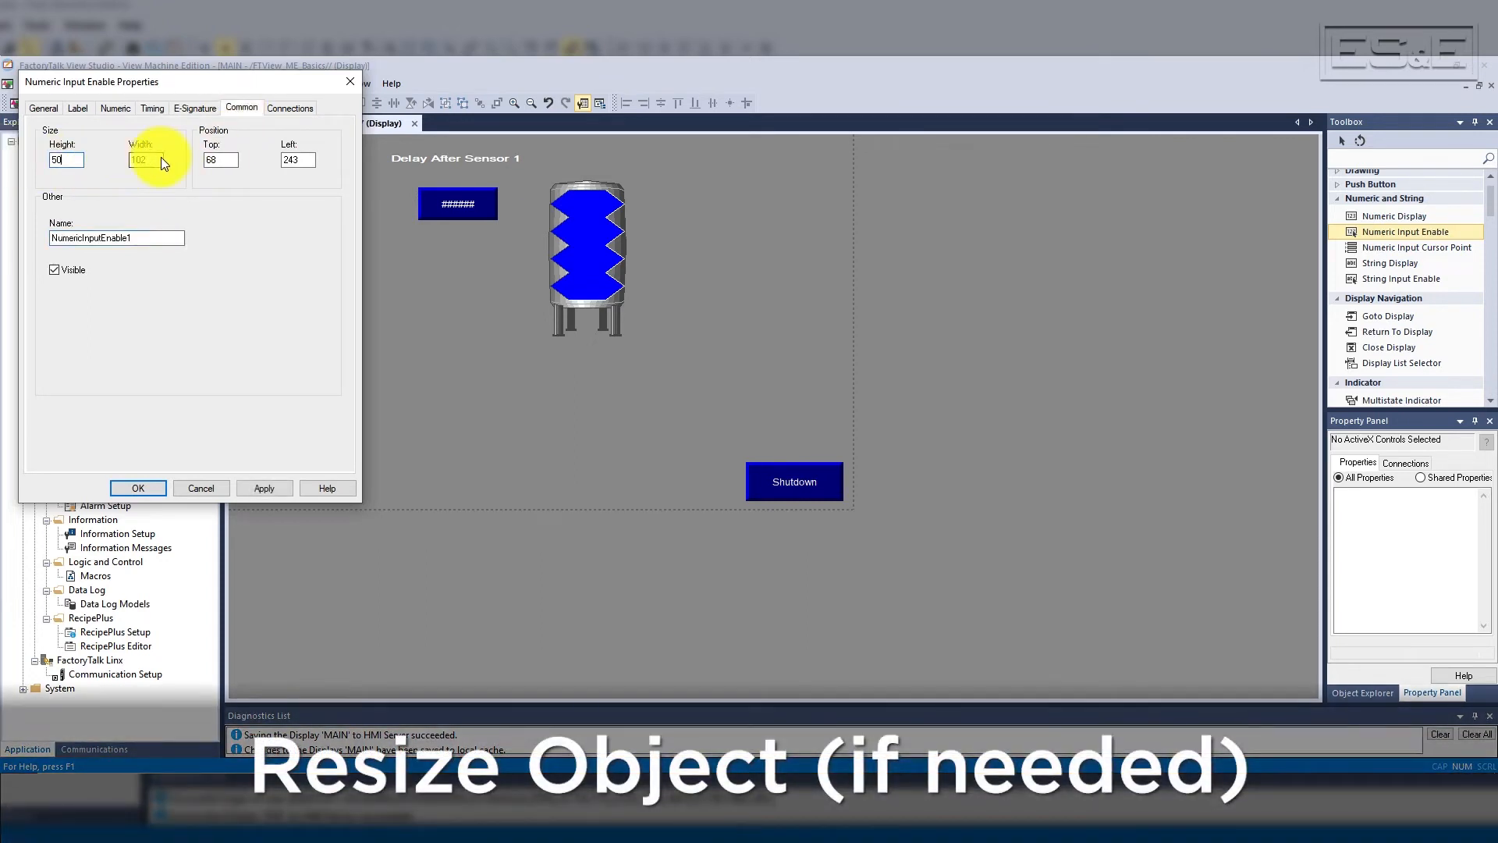
text(150)
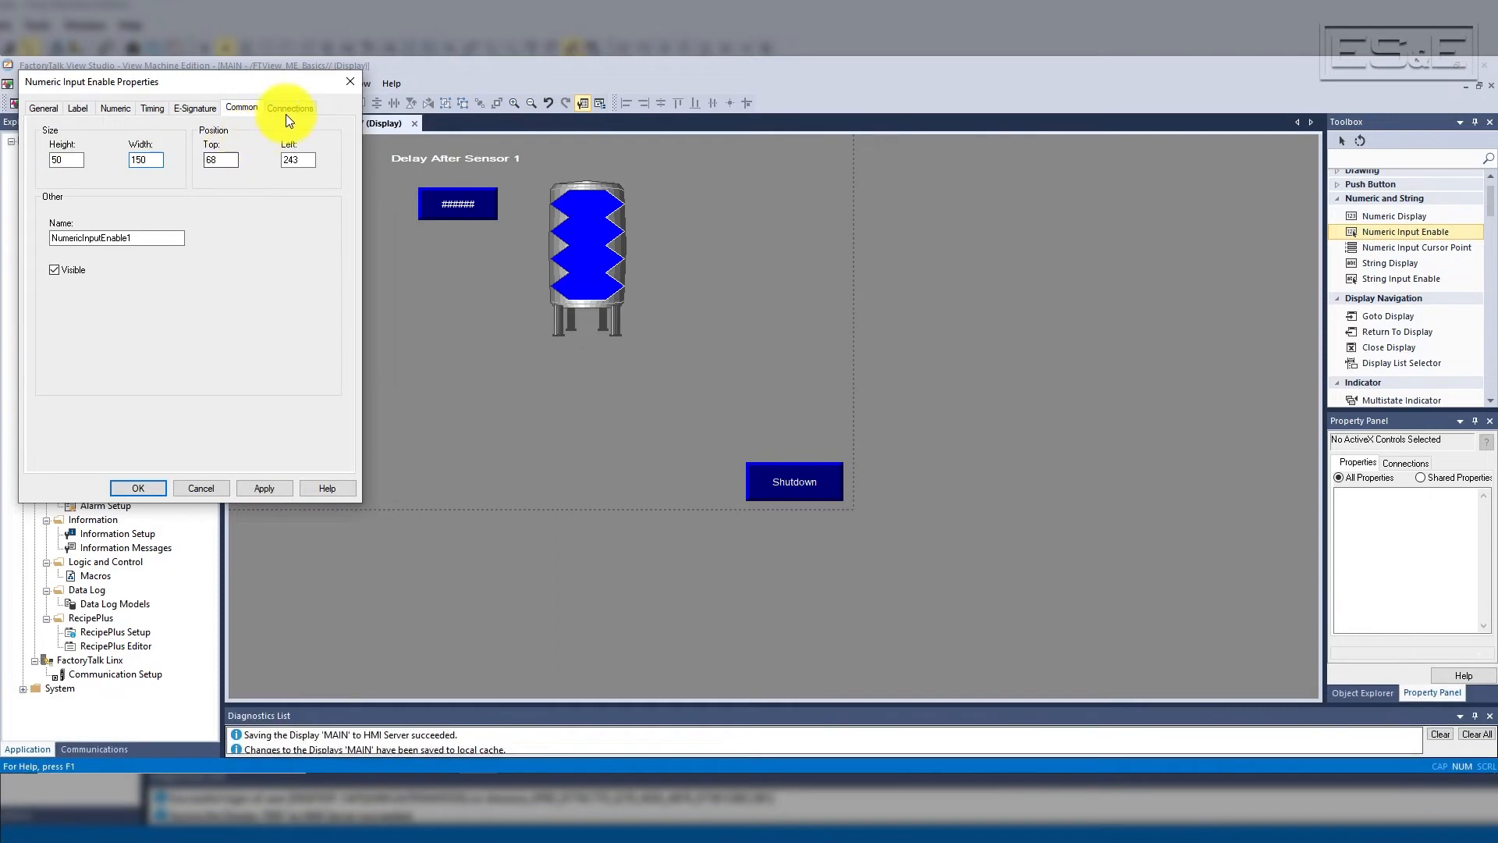
- Connect the numeric input button's Value to the tag Solenoid_3_Delay.PRE
click(290, 108)
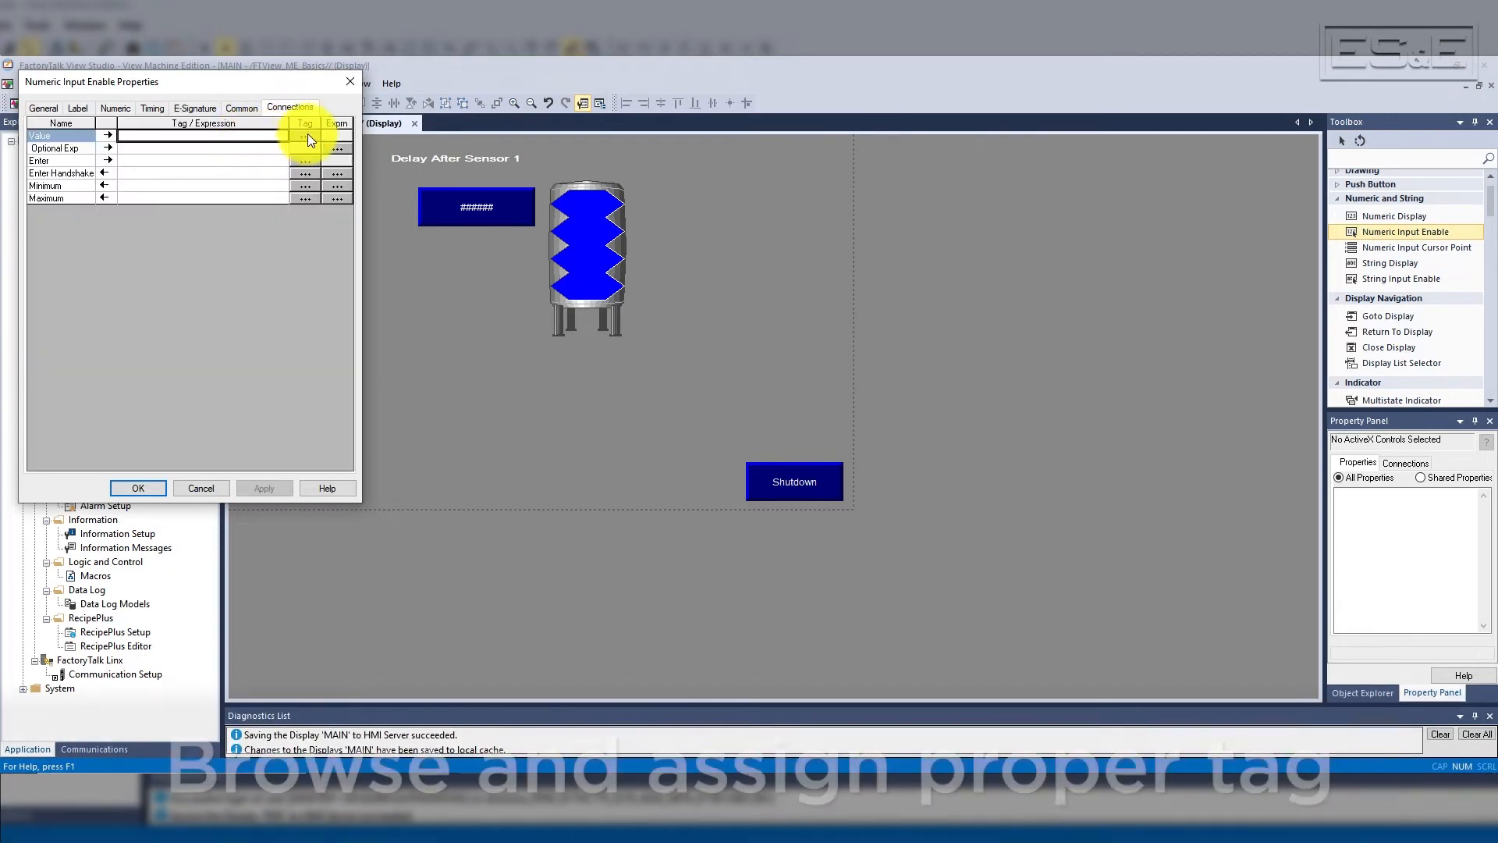
click(307, 135)
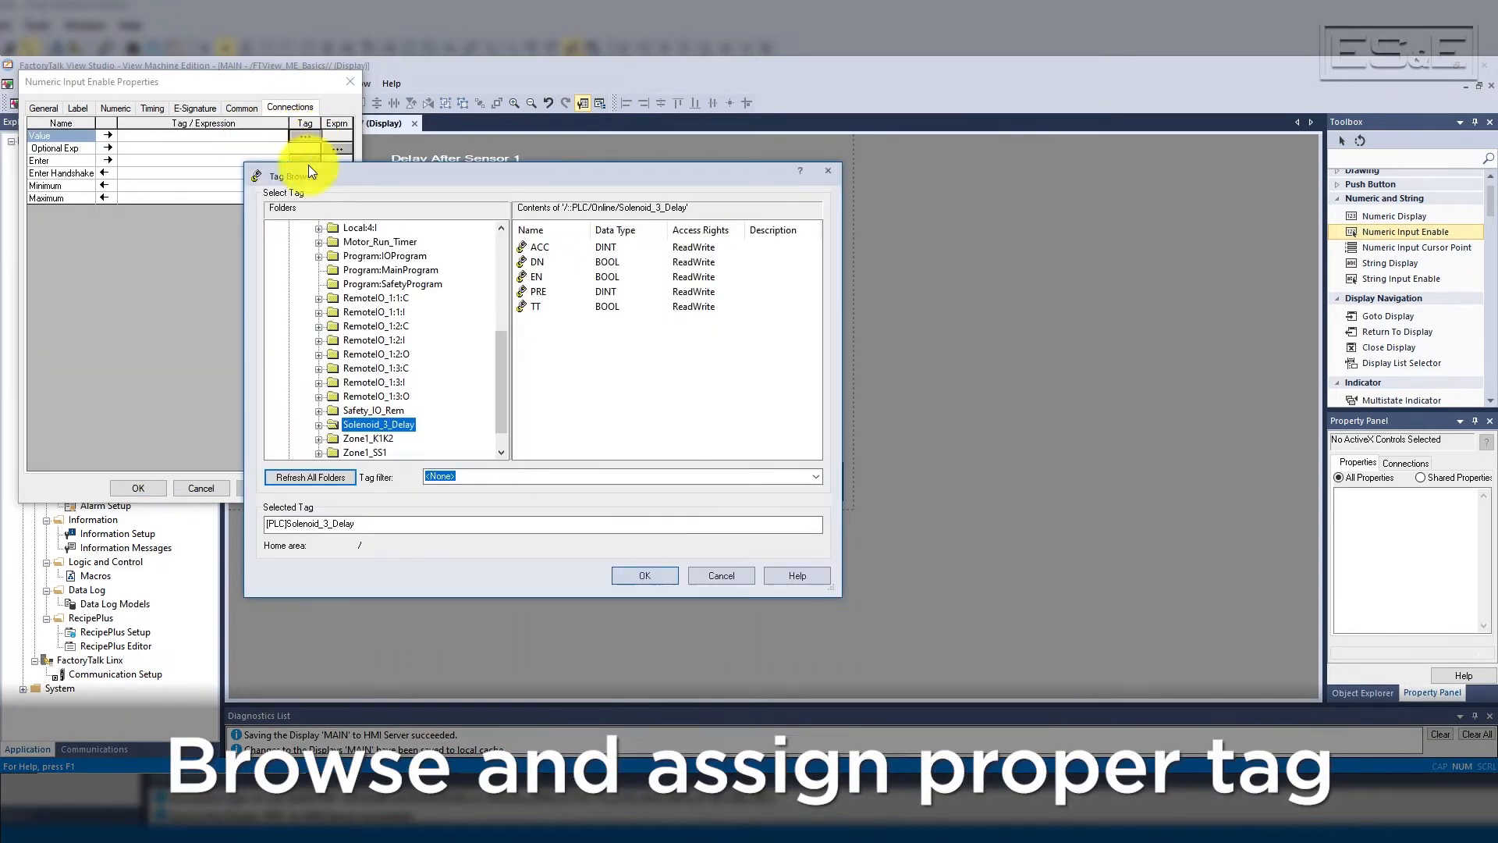
click(544, 290)
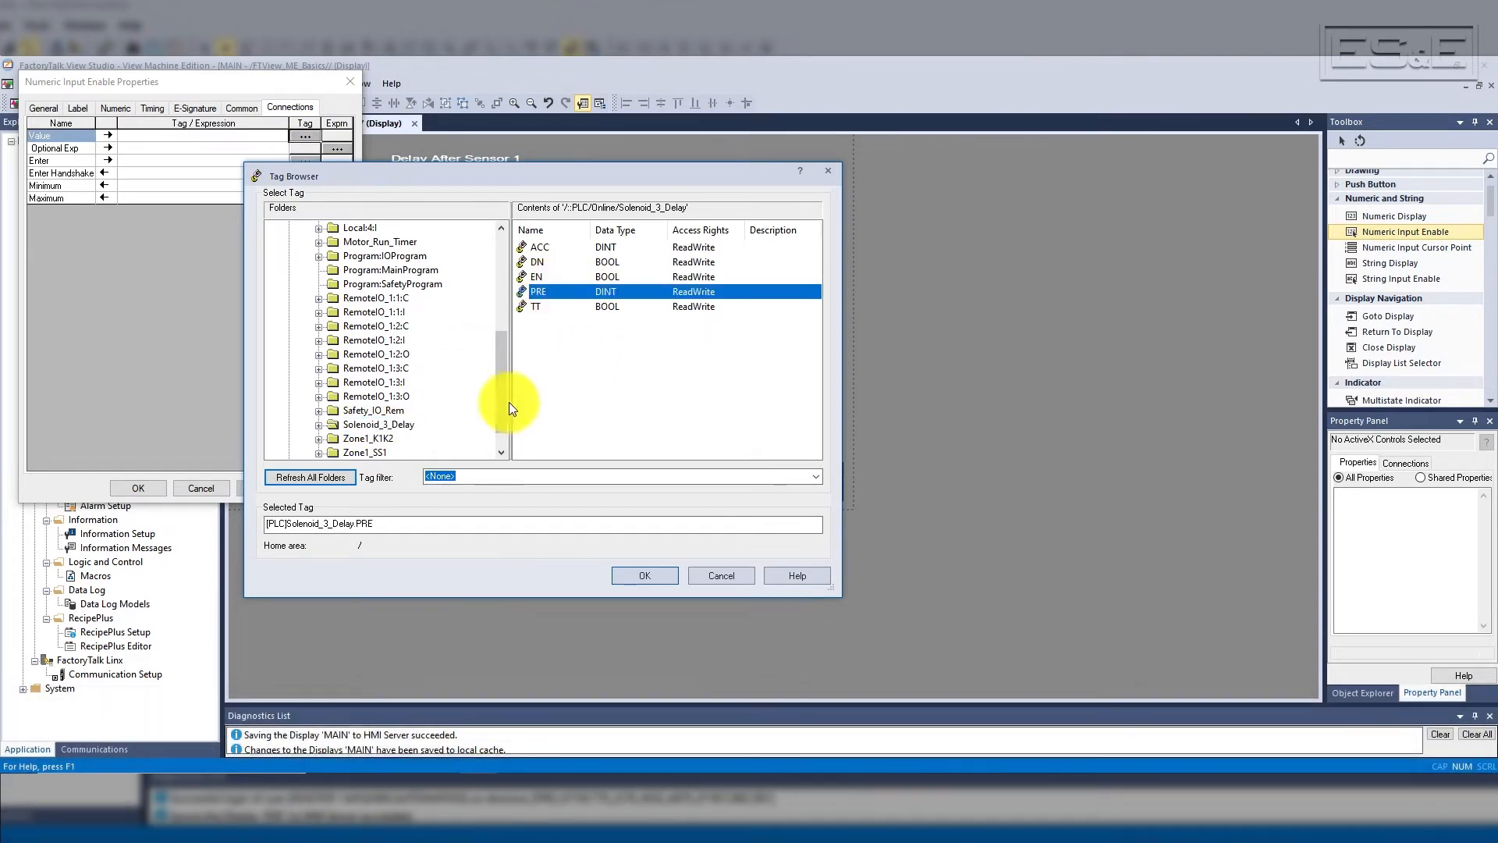
click(669, 577)
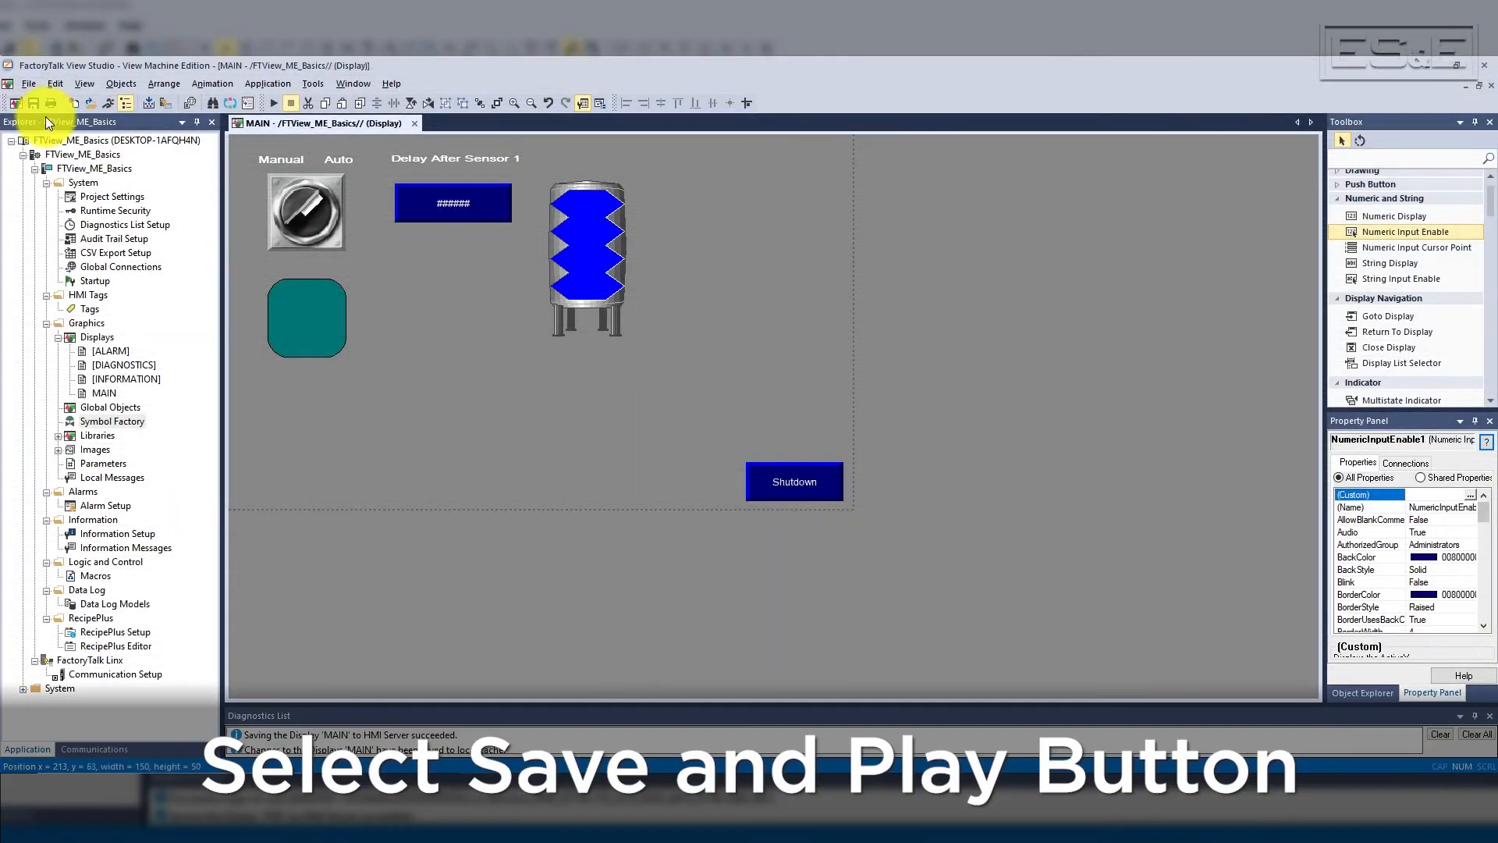
- Save and test-run the display, and enter 5000 as the delay on the numeric input's keypad
click(31, 102)
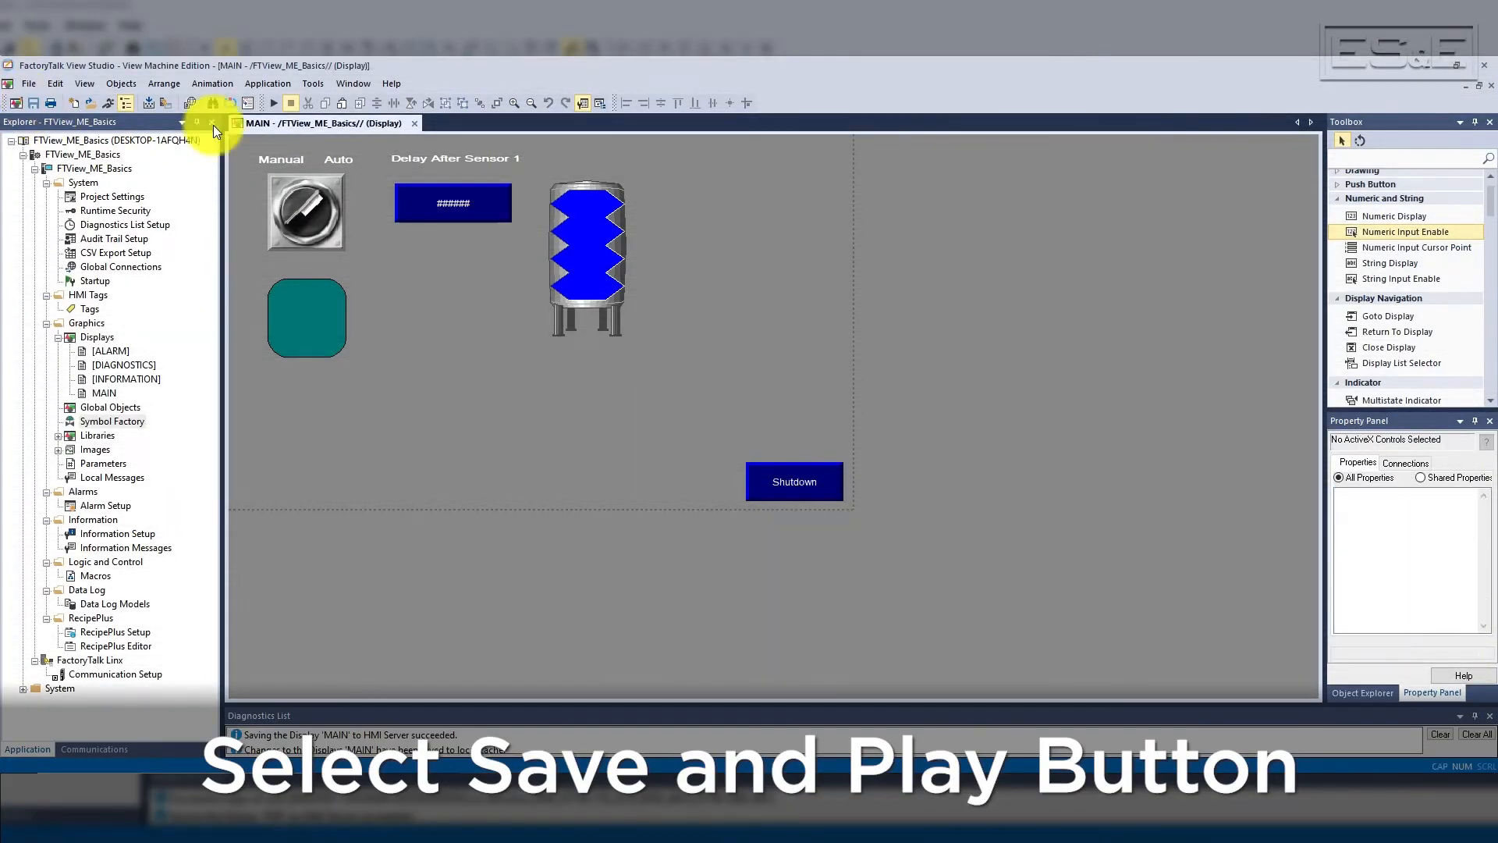
click(274, 107)
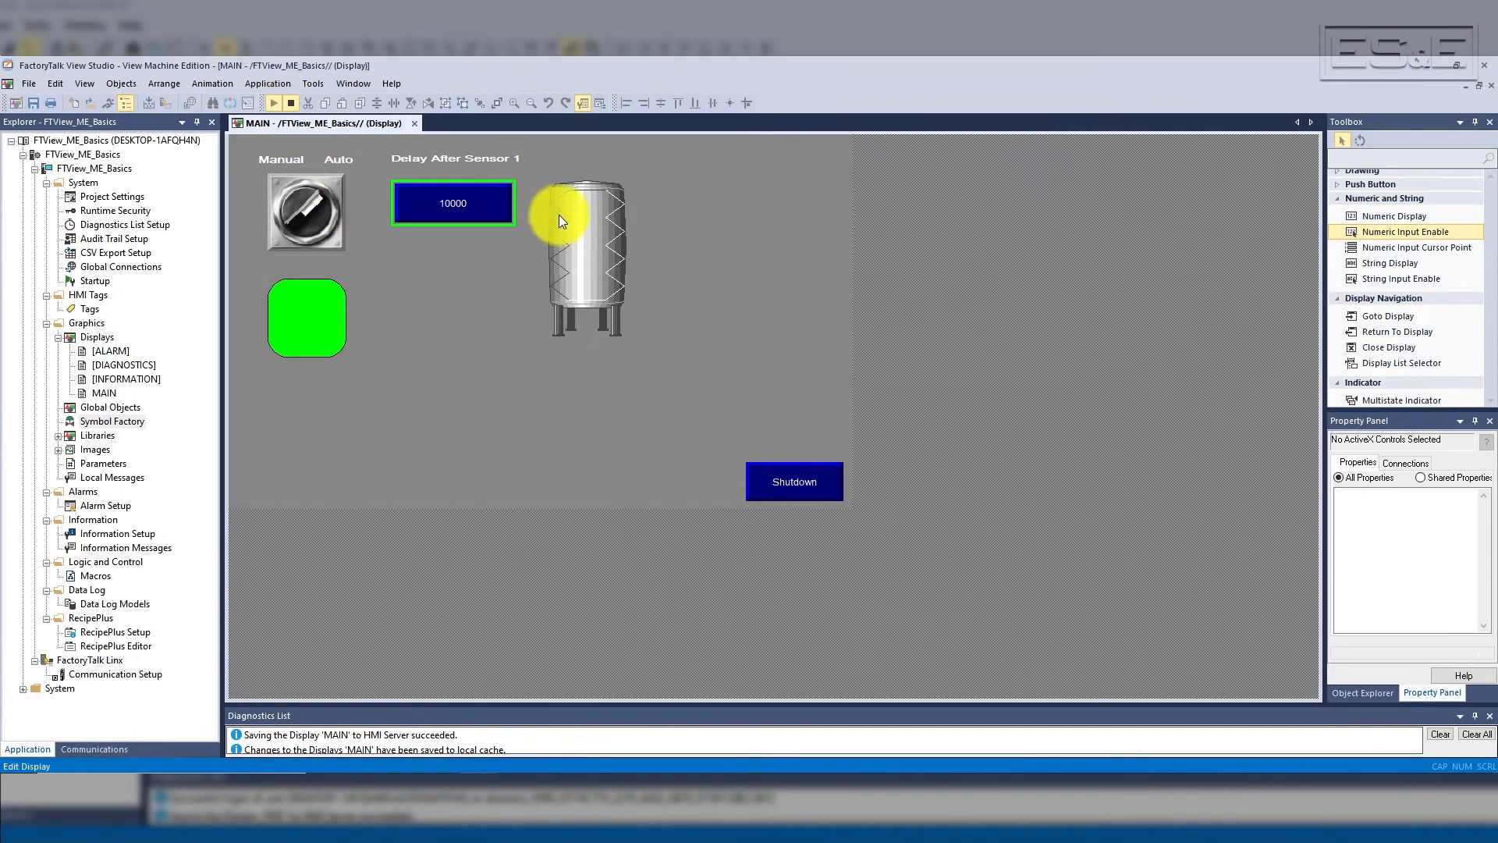
click(466, 207)
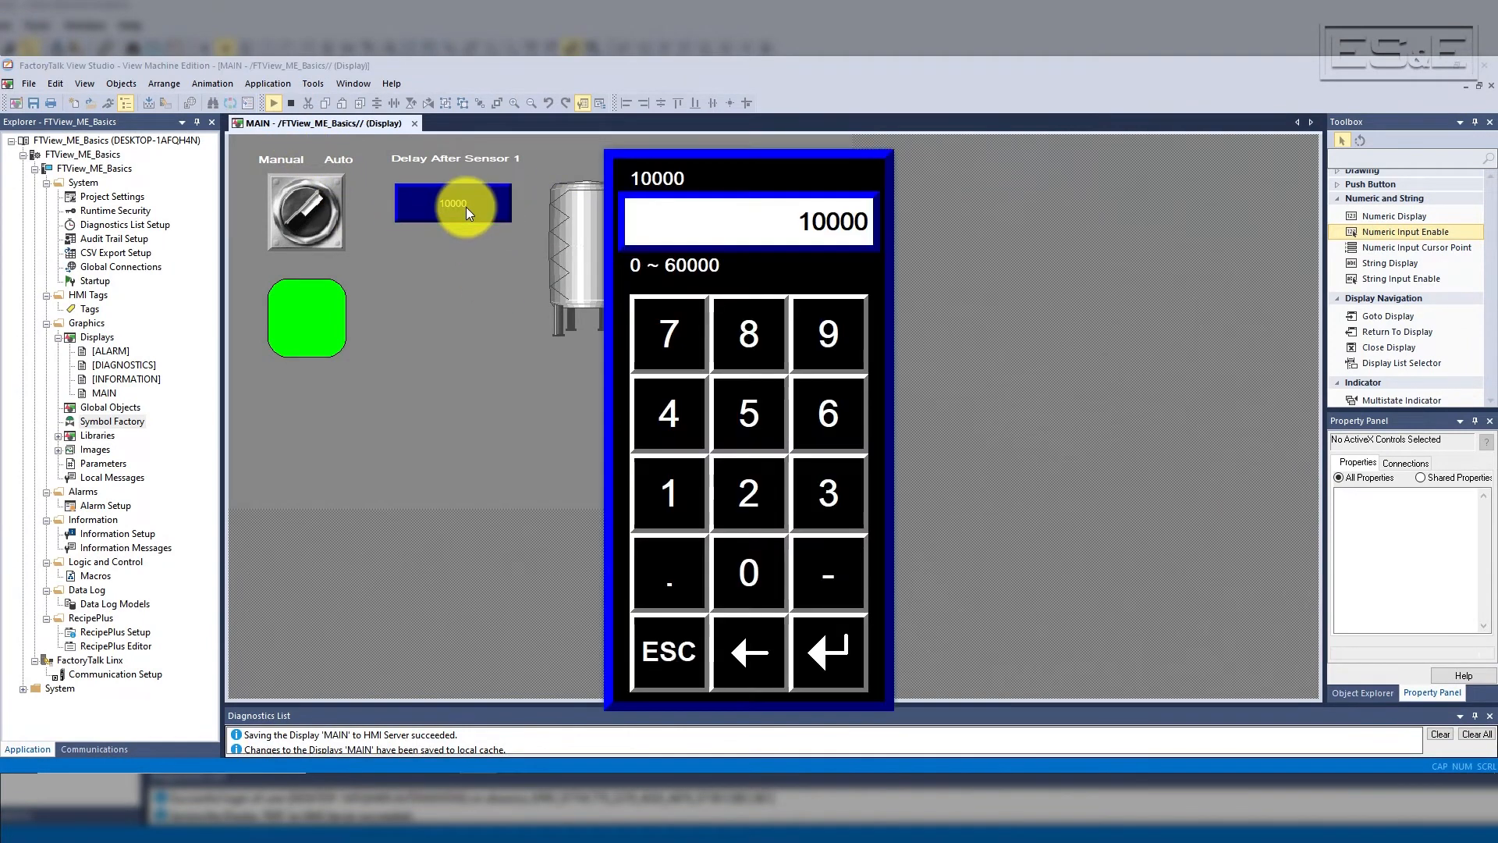
click(767, 412)
click(769, 591)
click(776, 591)
click(775, 590)
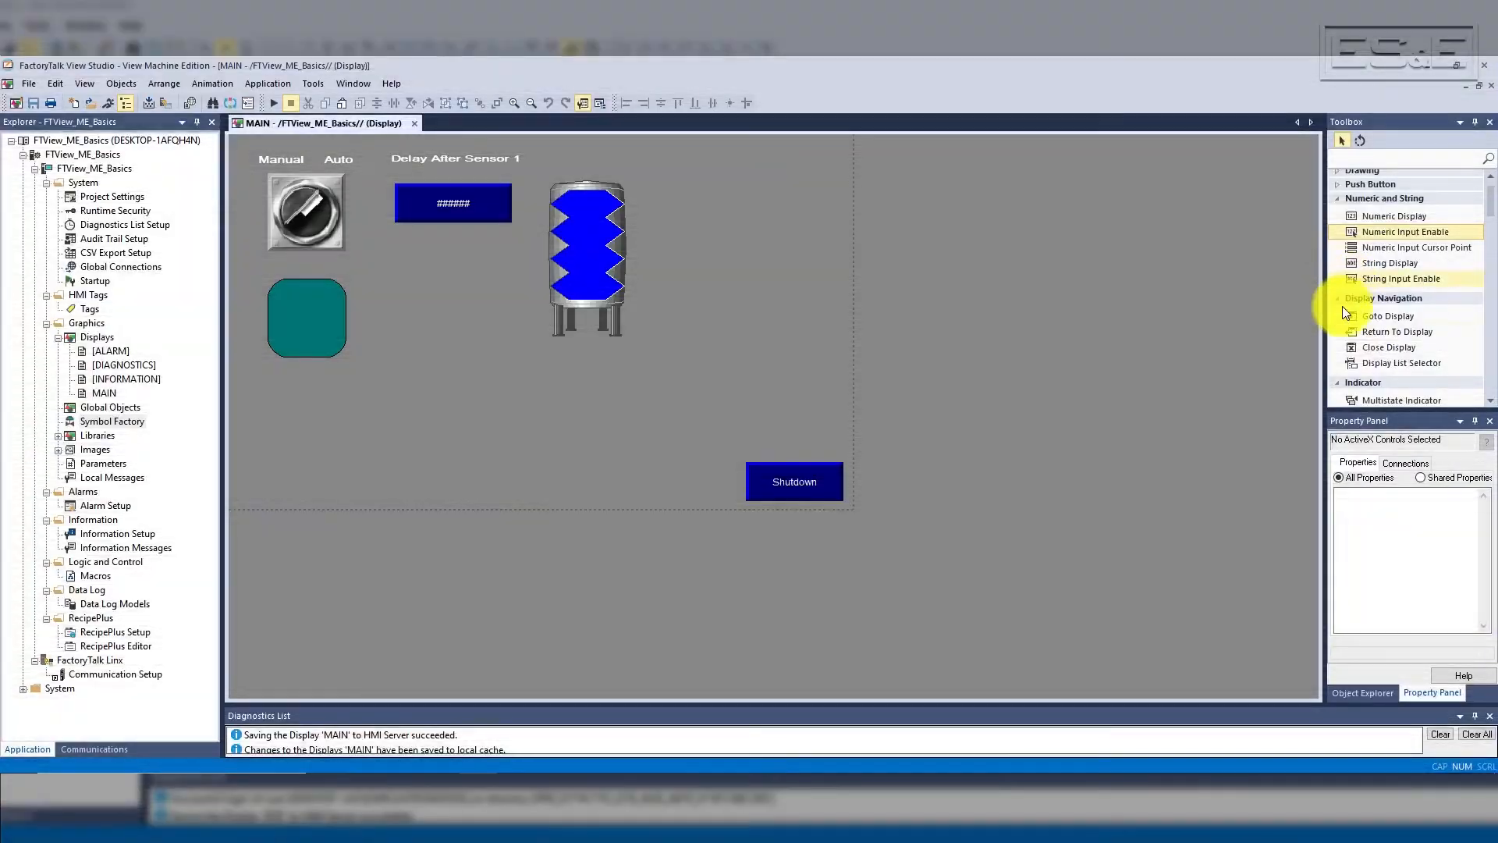
- Draw a Multistate Indicator directly below the numeric input button and review its trigger type and state settings
click(1383, 399)
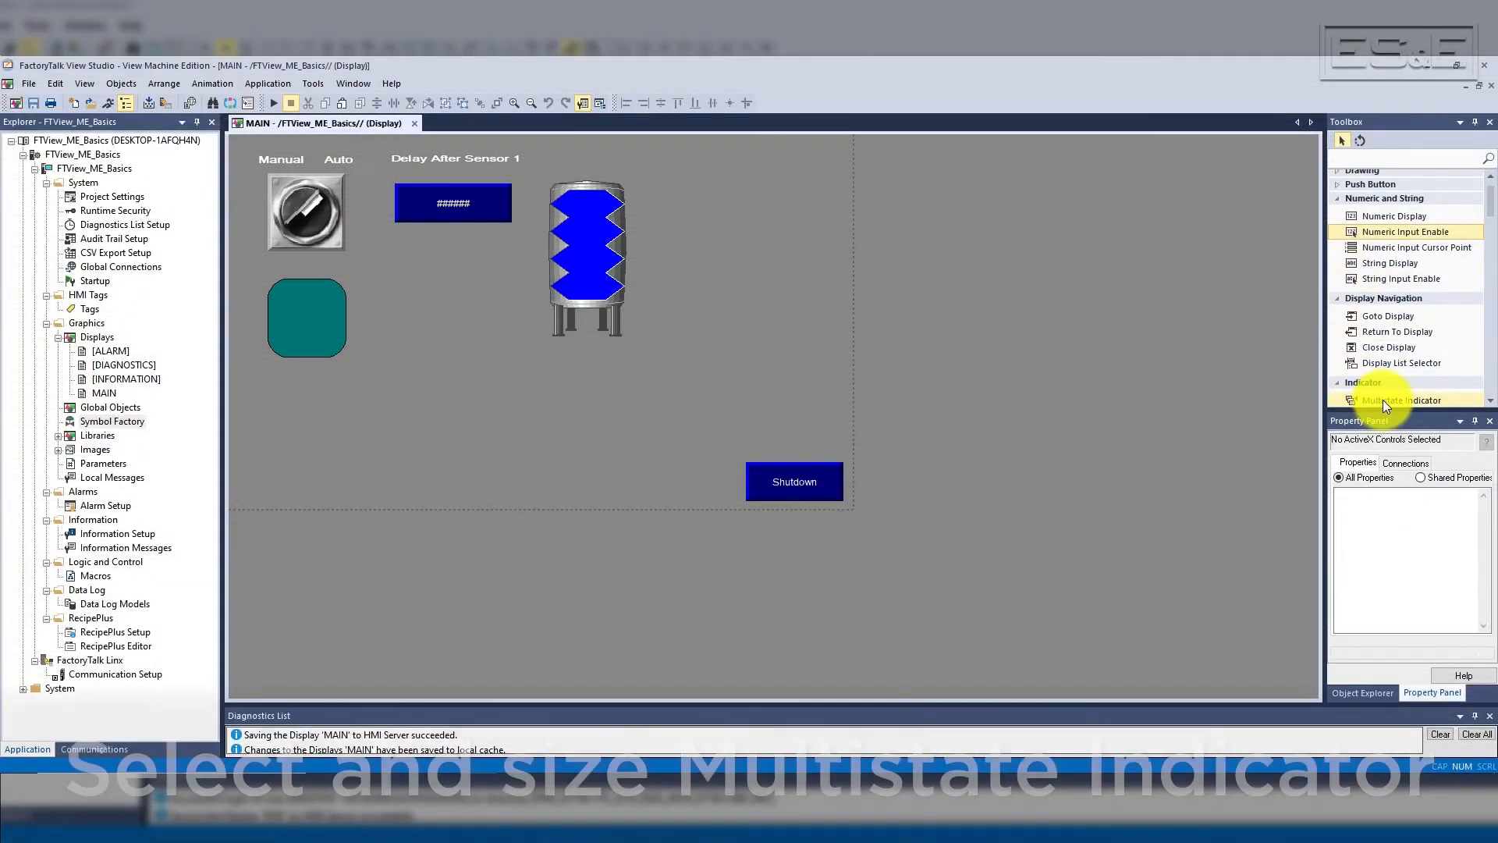
drag(400, 252, 519, 294)
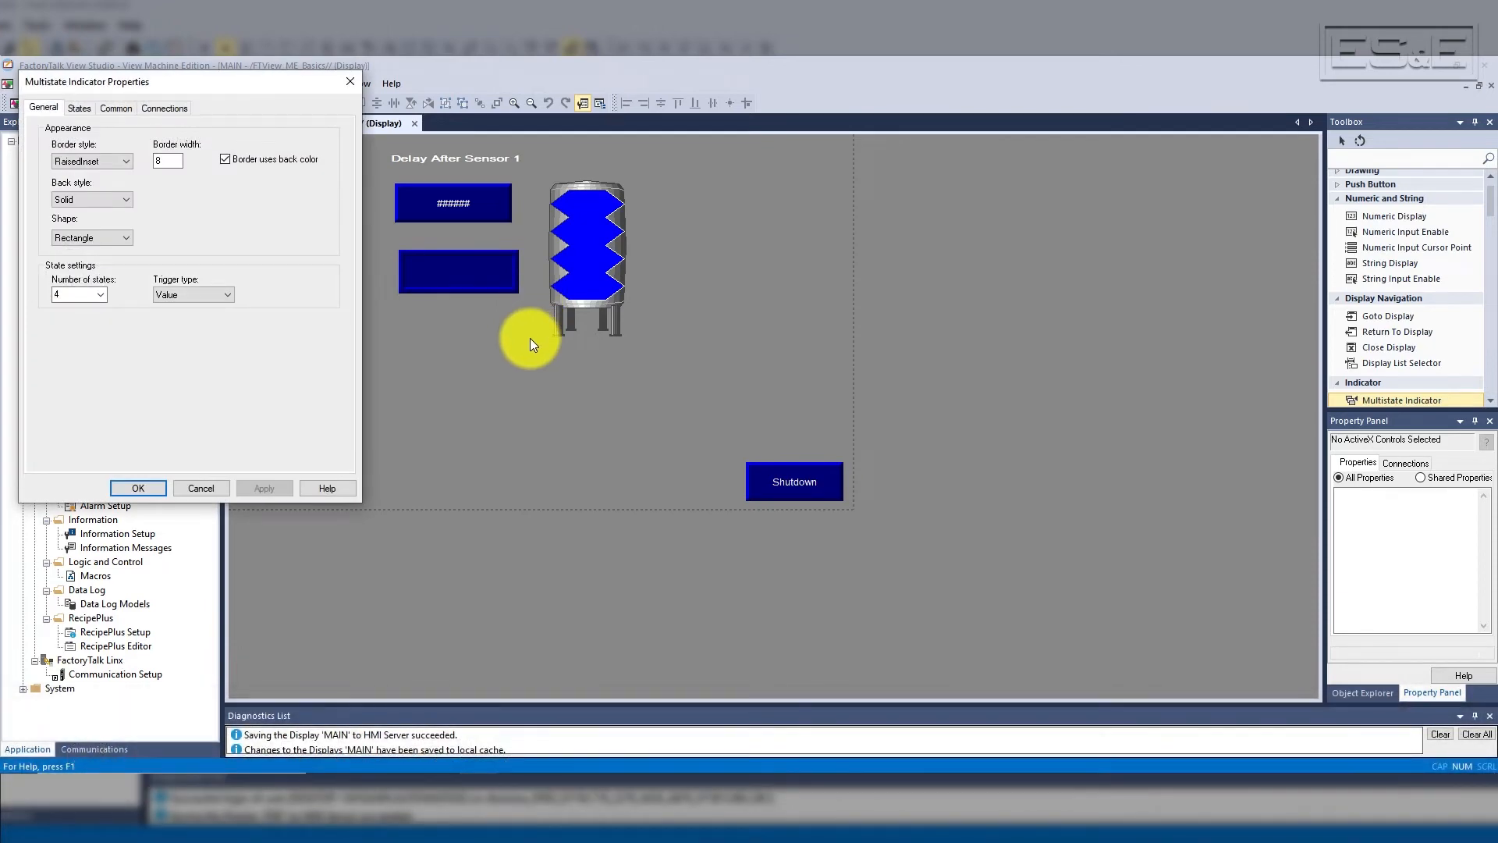
click(78, 108)
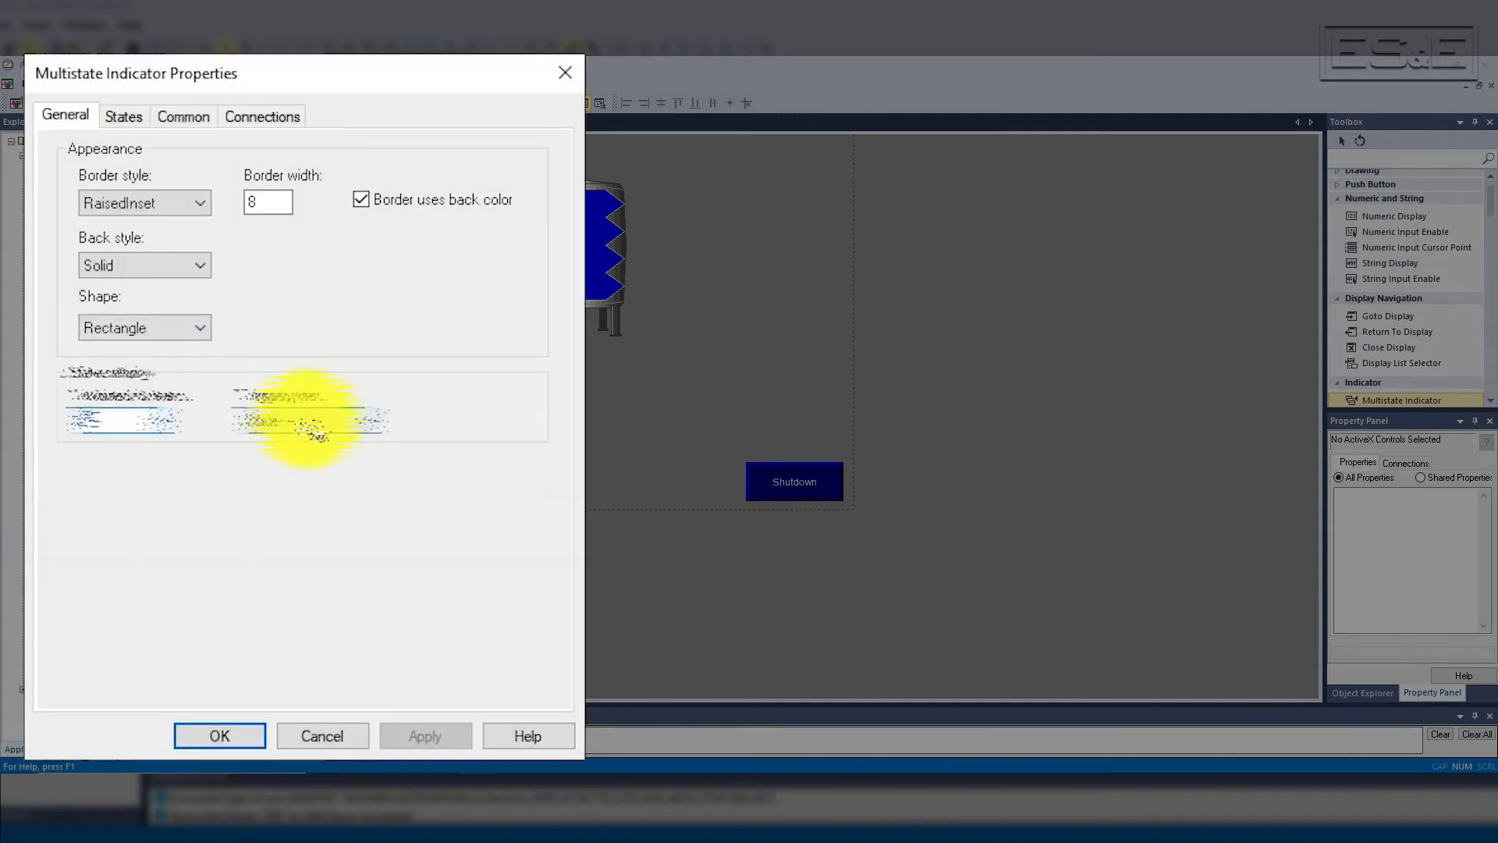
click(310, 422)
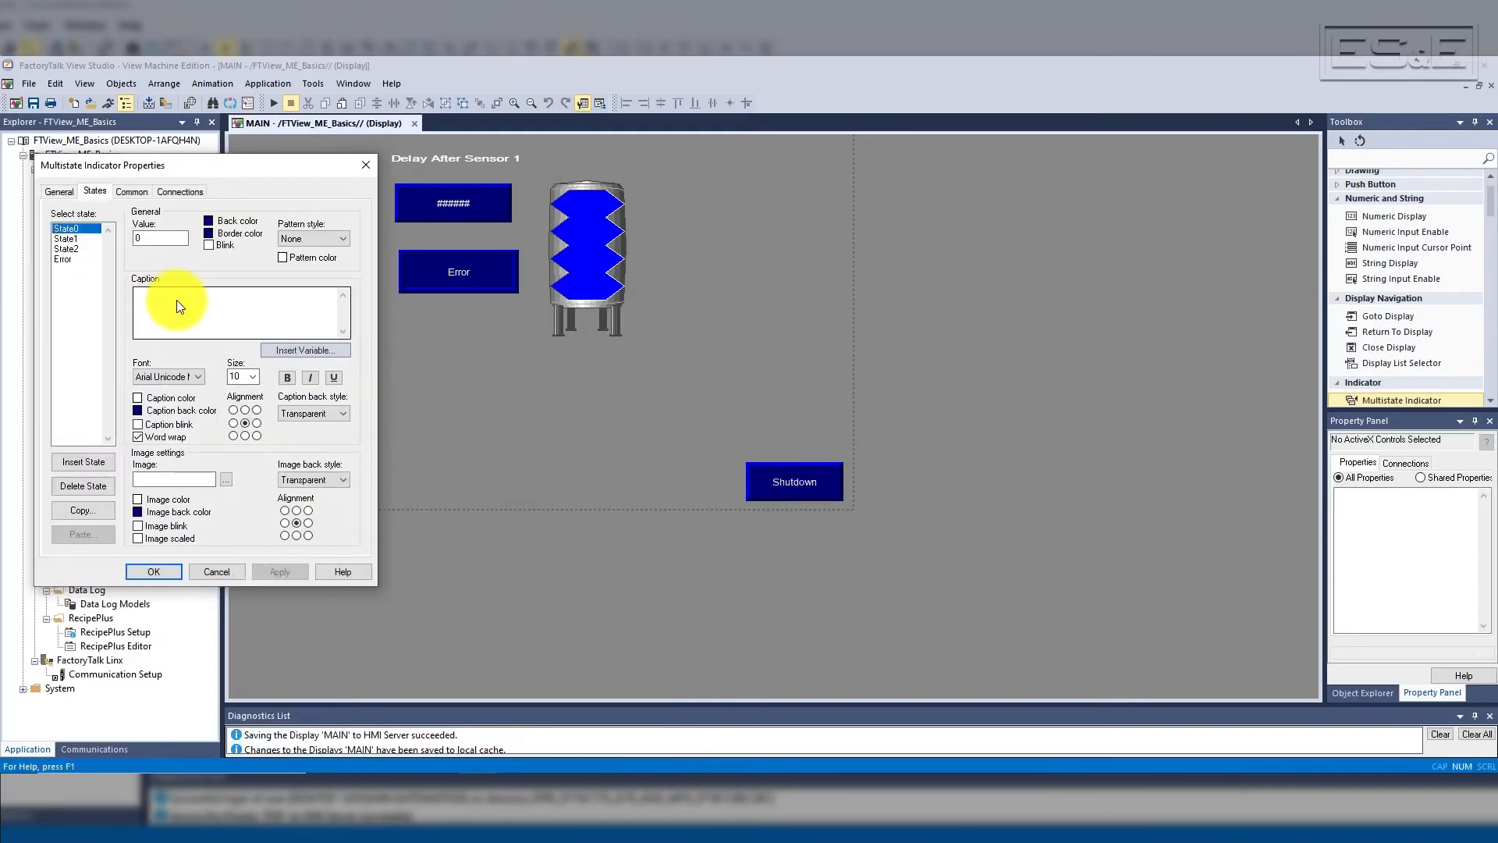
- Caption the multistate indicator's State0 as "Static", State1 as "Draining" and State2 as "Filling"
text(Static)
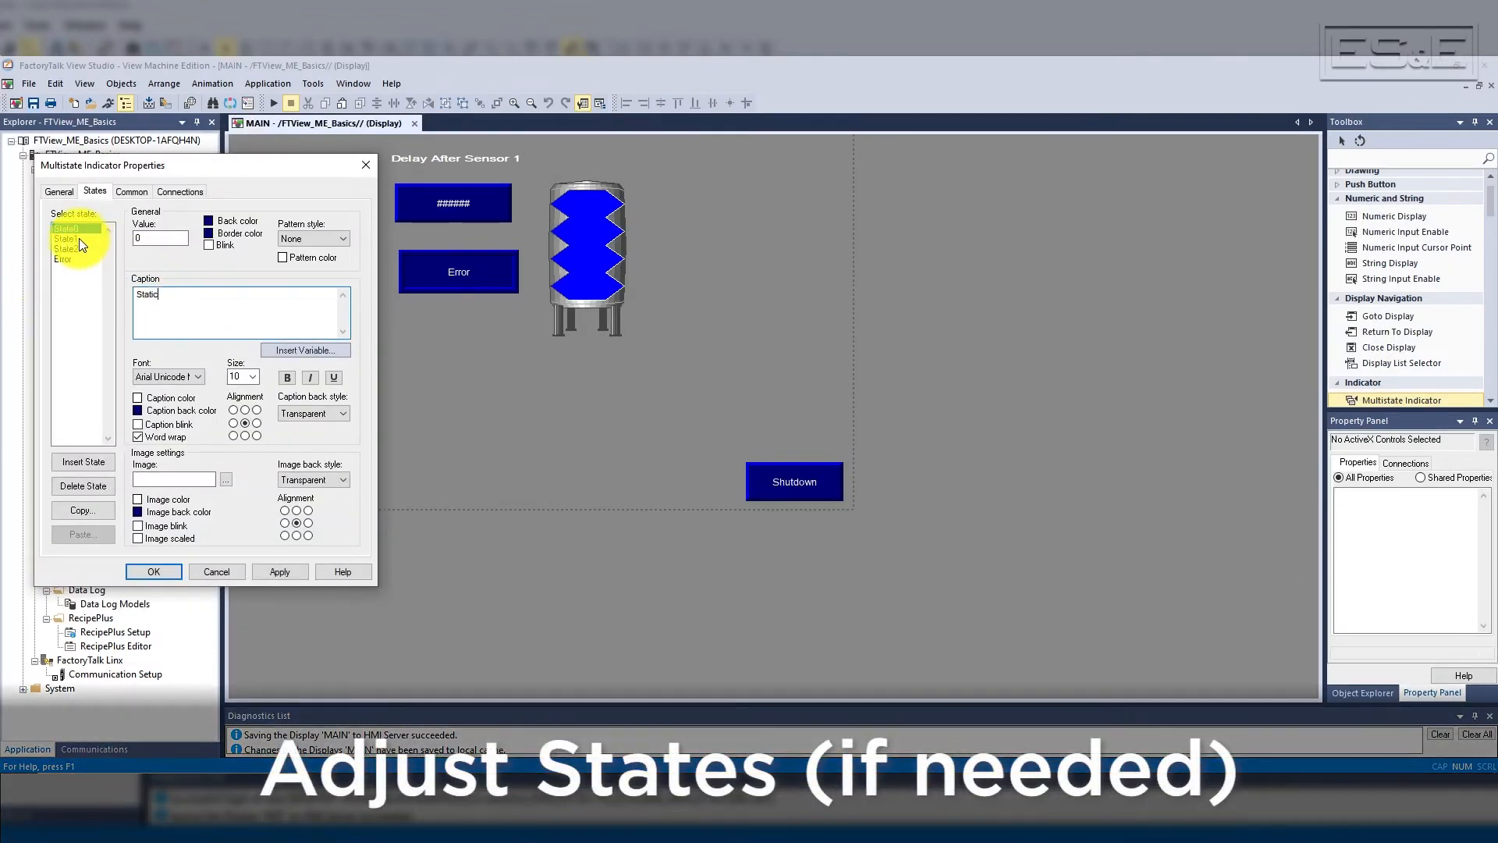
click(86, 239)
click(195, 308)
text(Draining)
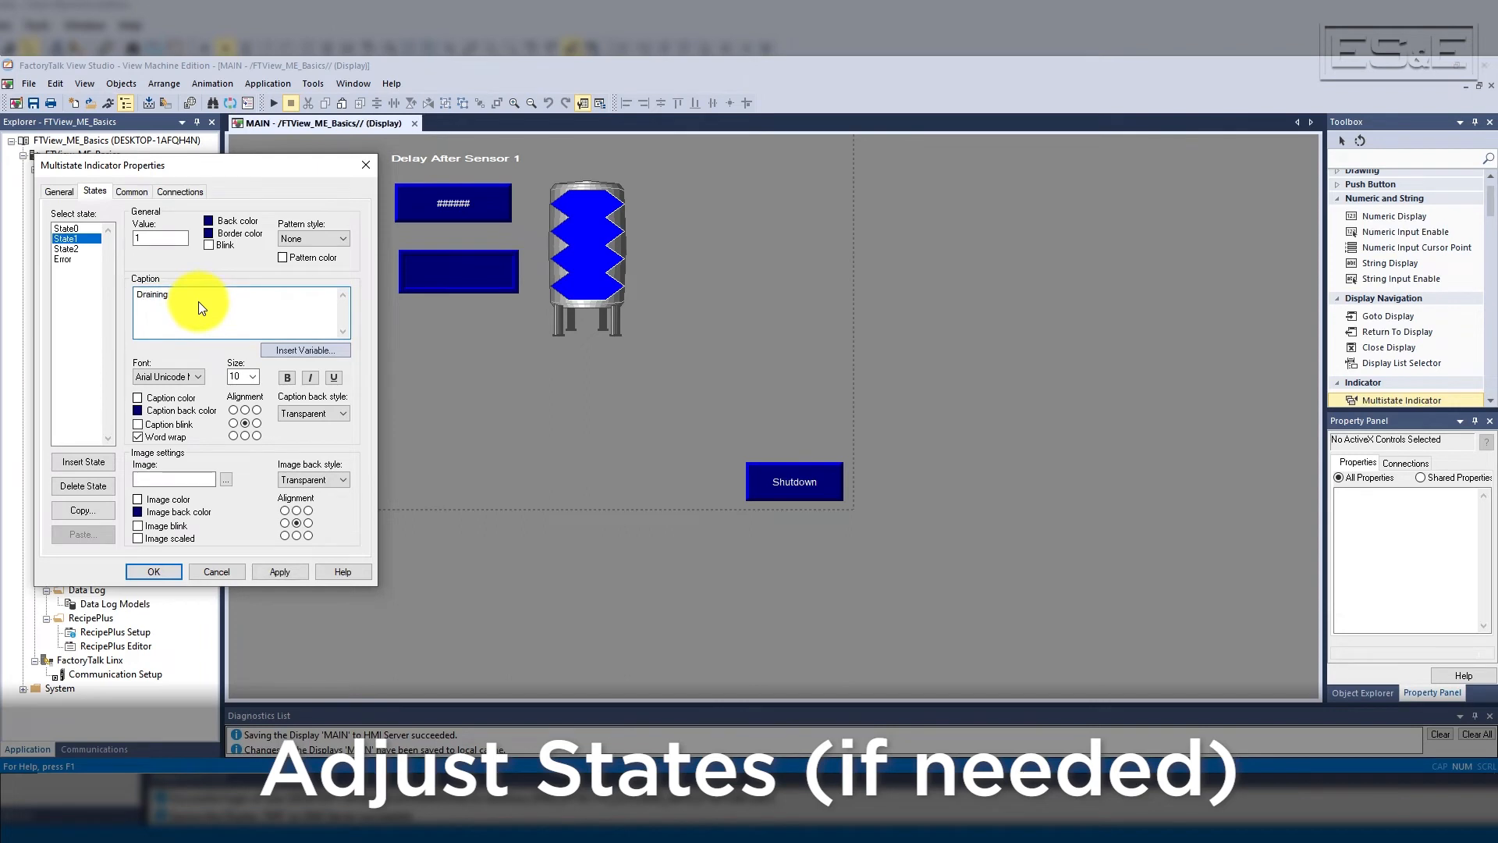
click(66, 248)
click(175, 293)
text(Filling)
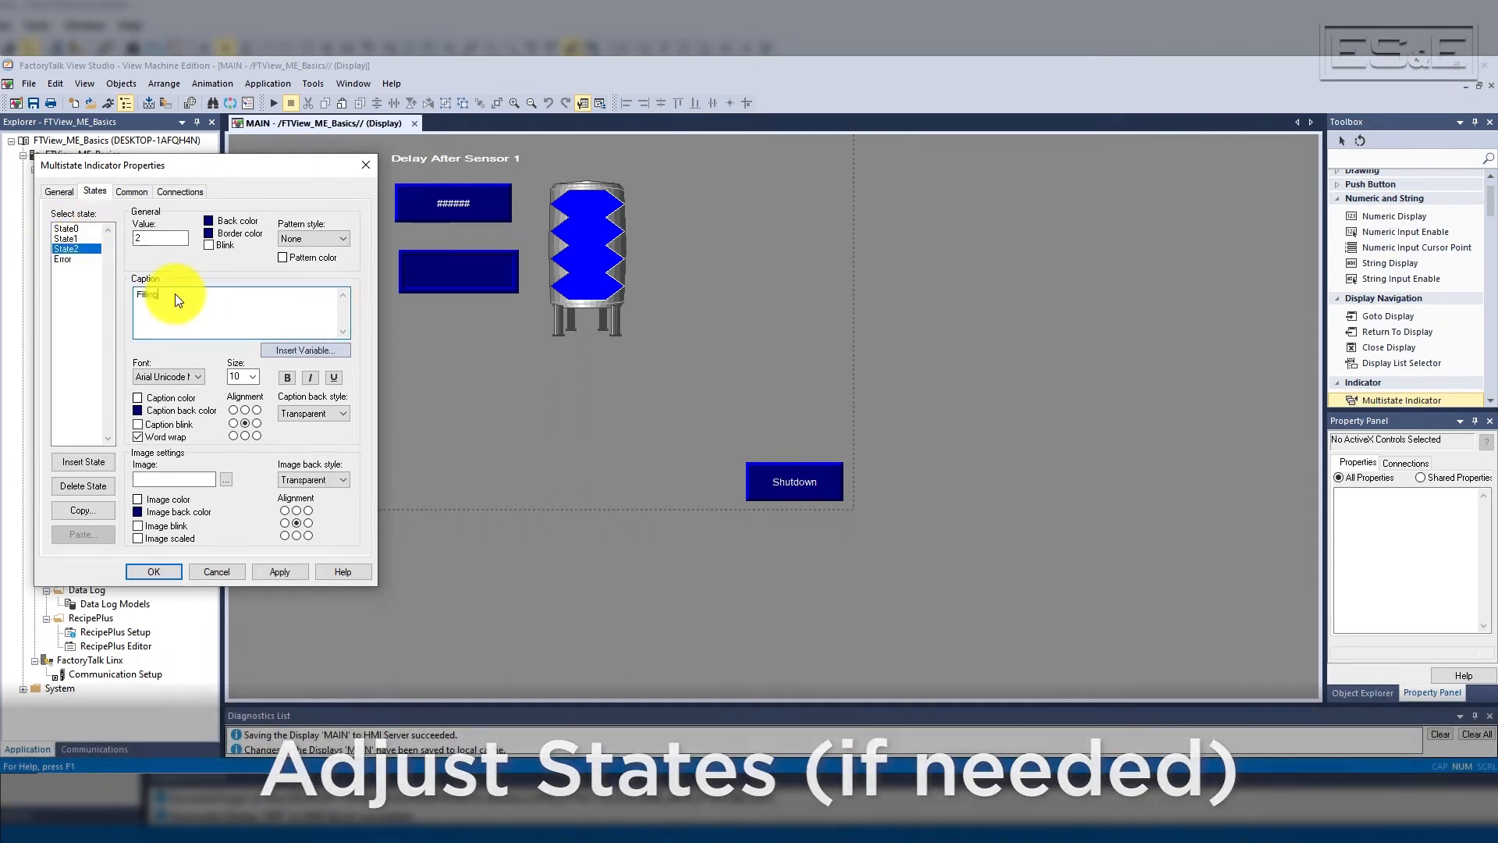
- Connect the multistate indicator's Indicator to the PLC tag Tank_State, and save and test-run the MAIN display
click(187, 192)
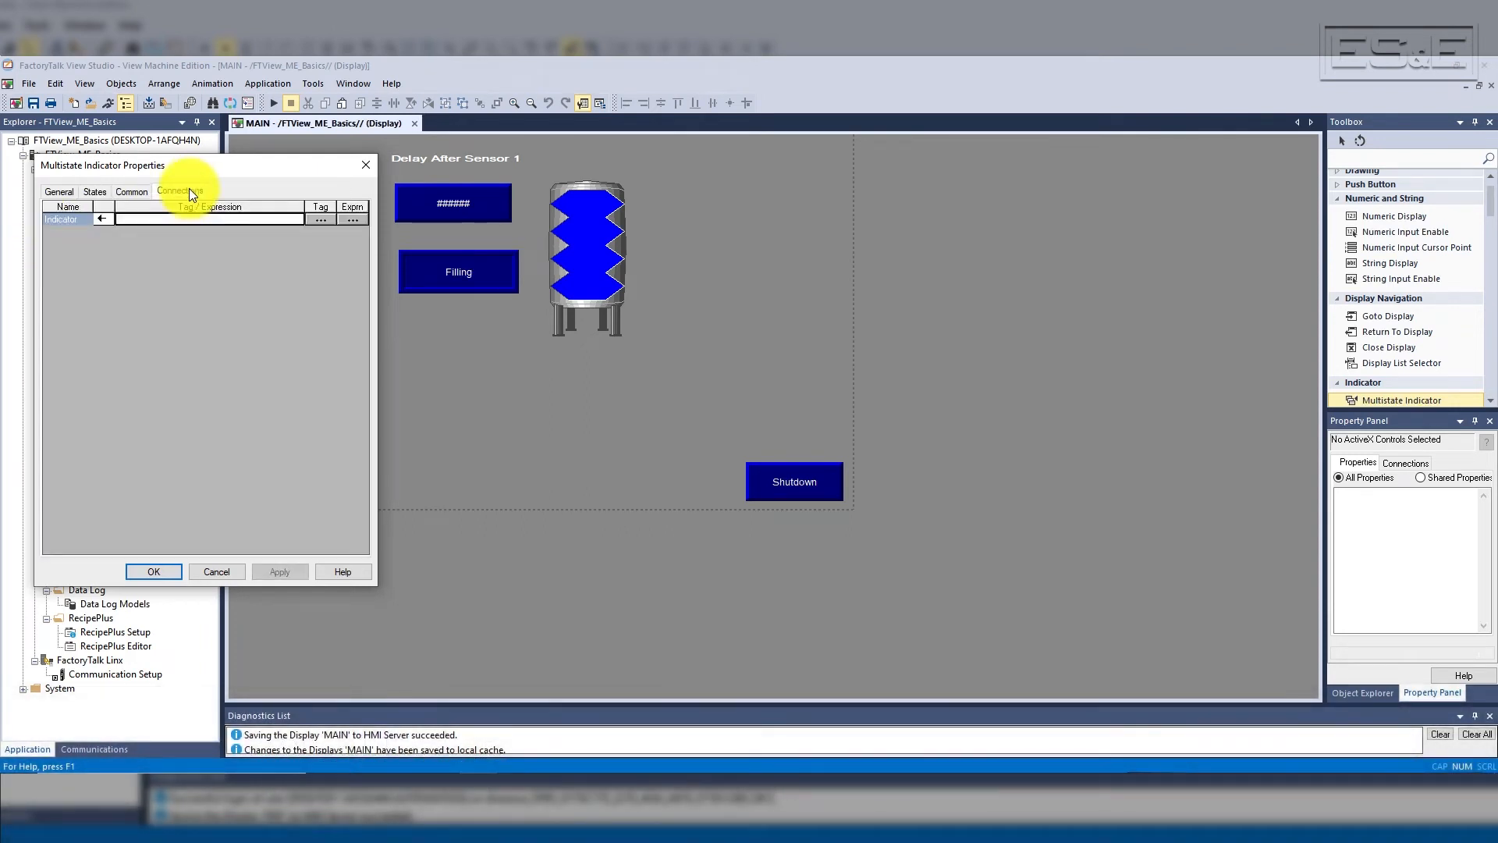
click(320, 221)
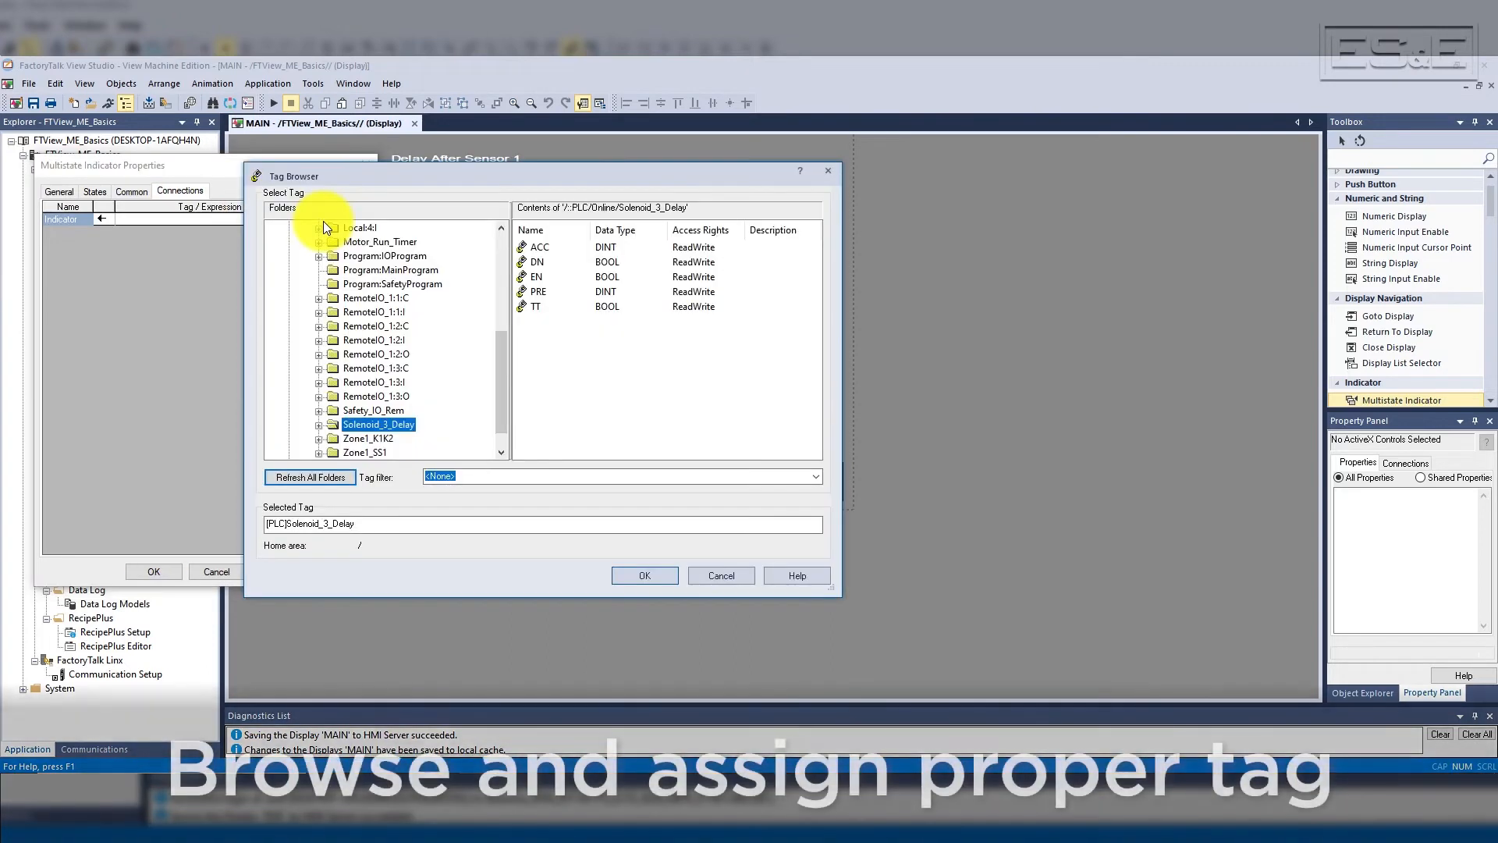
scroll(456, 396, up, 5)
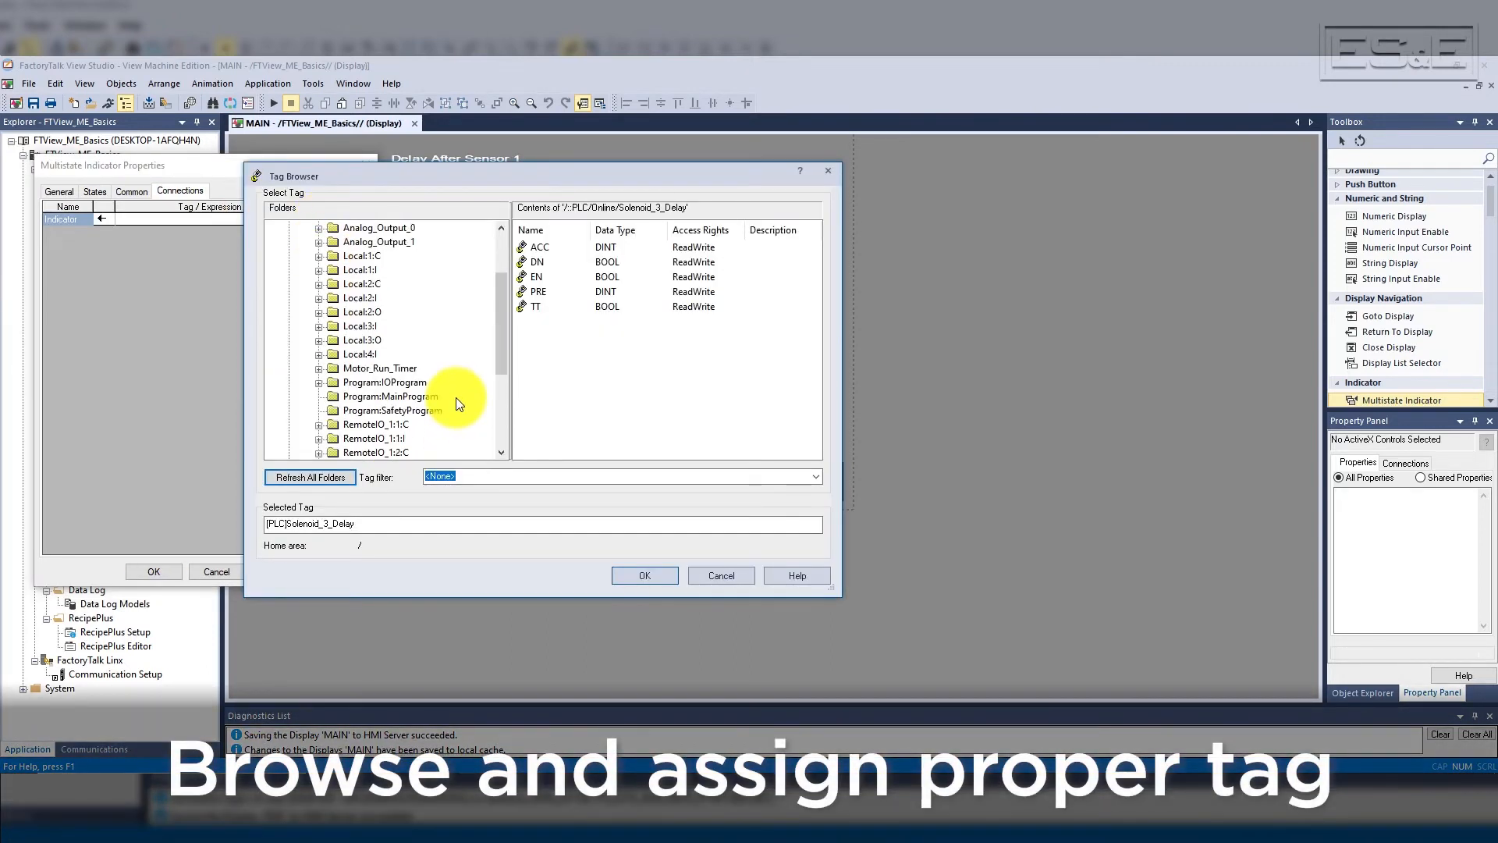
click(348, 273)
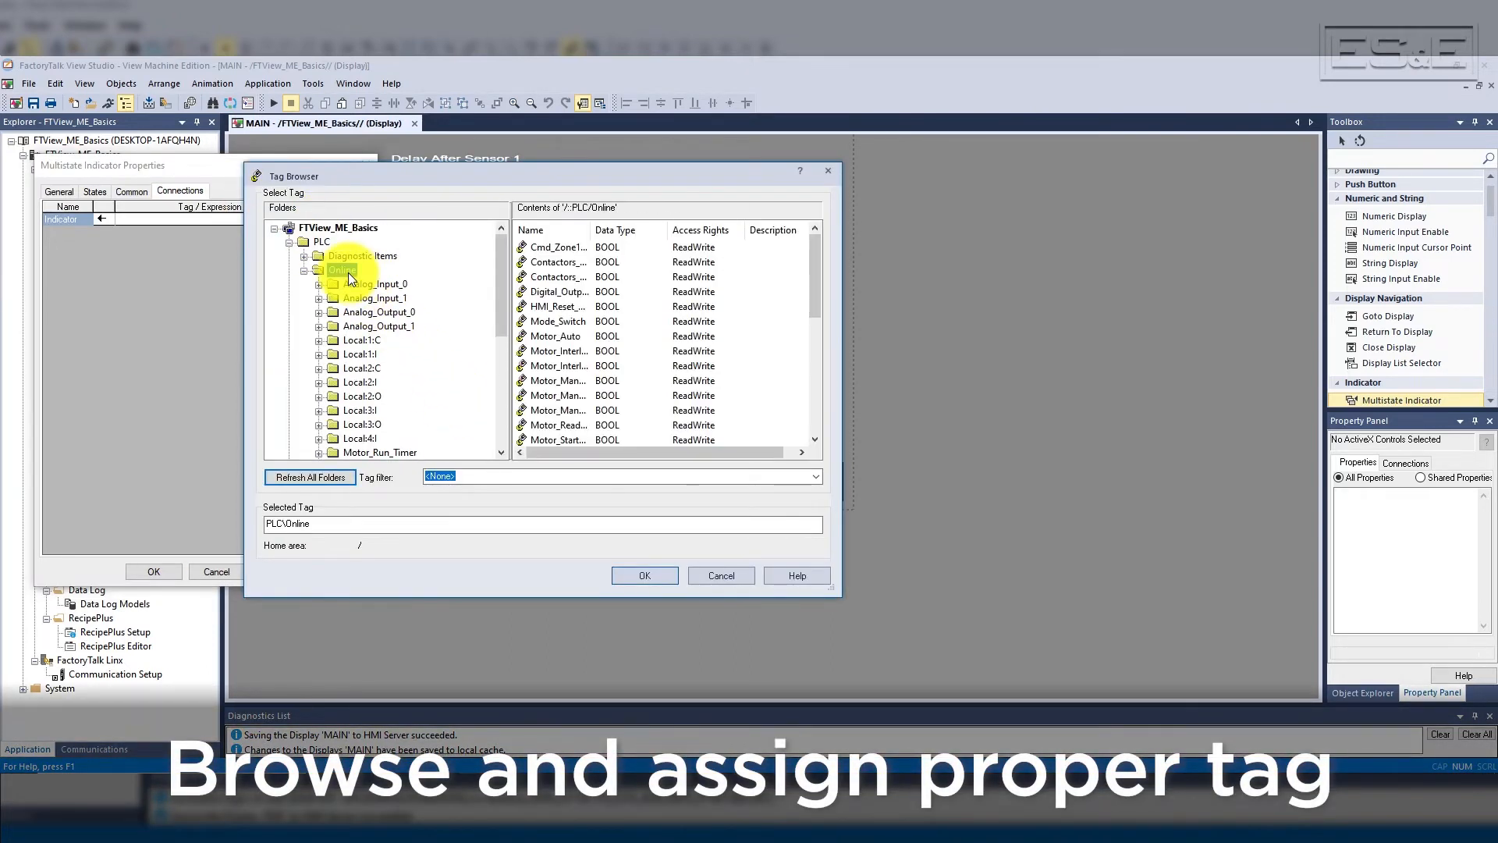
scroll(578, 327, down, 6)
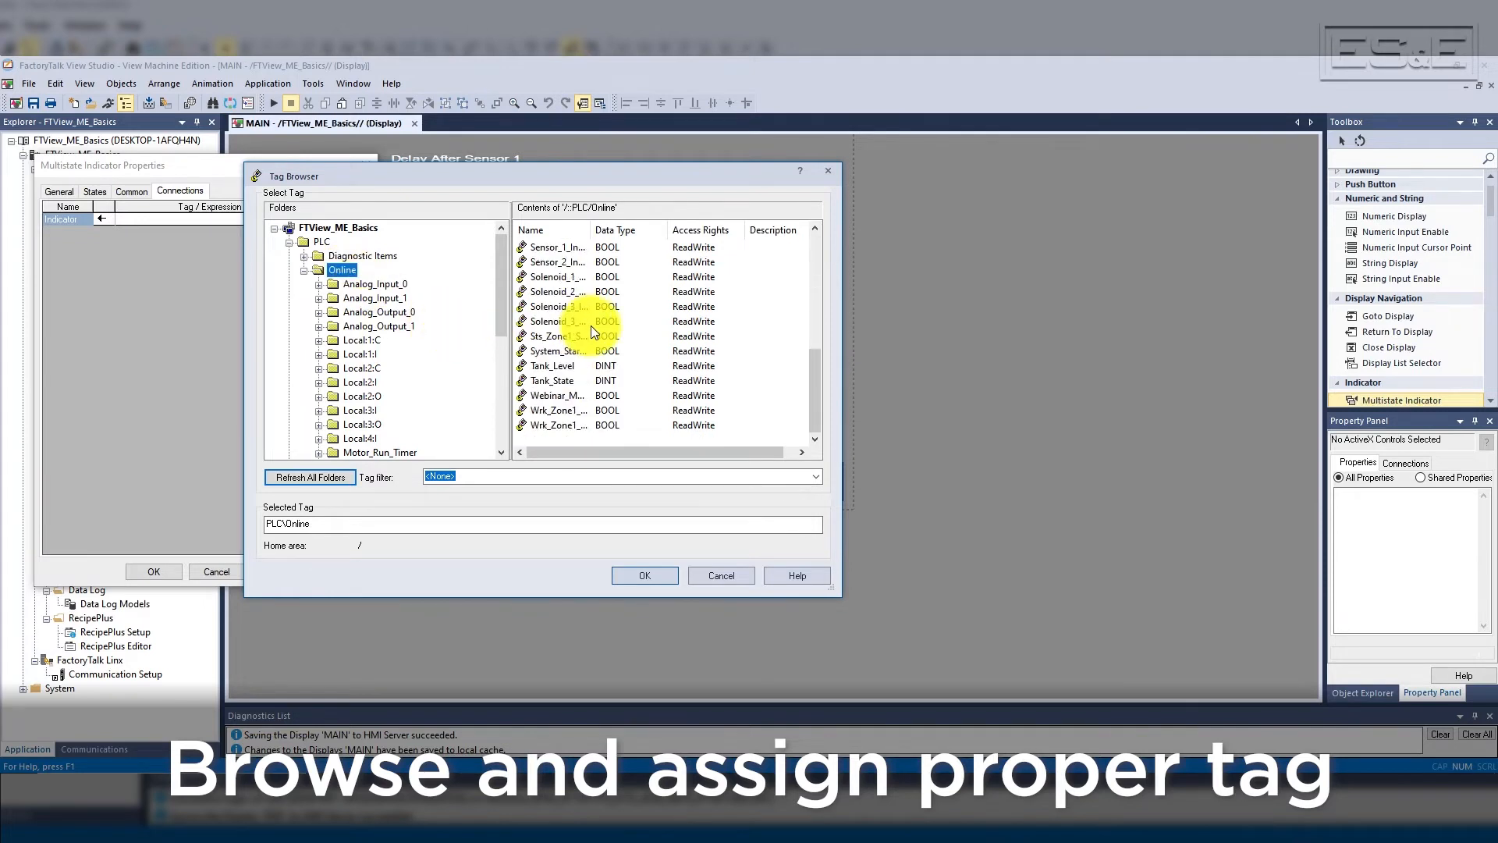
click(559, 383)
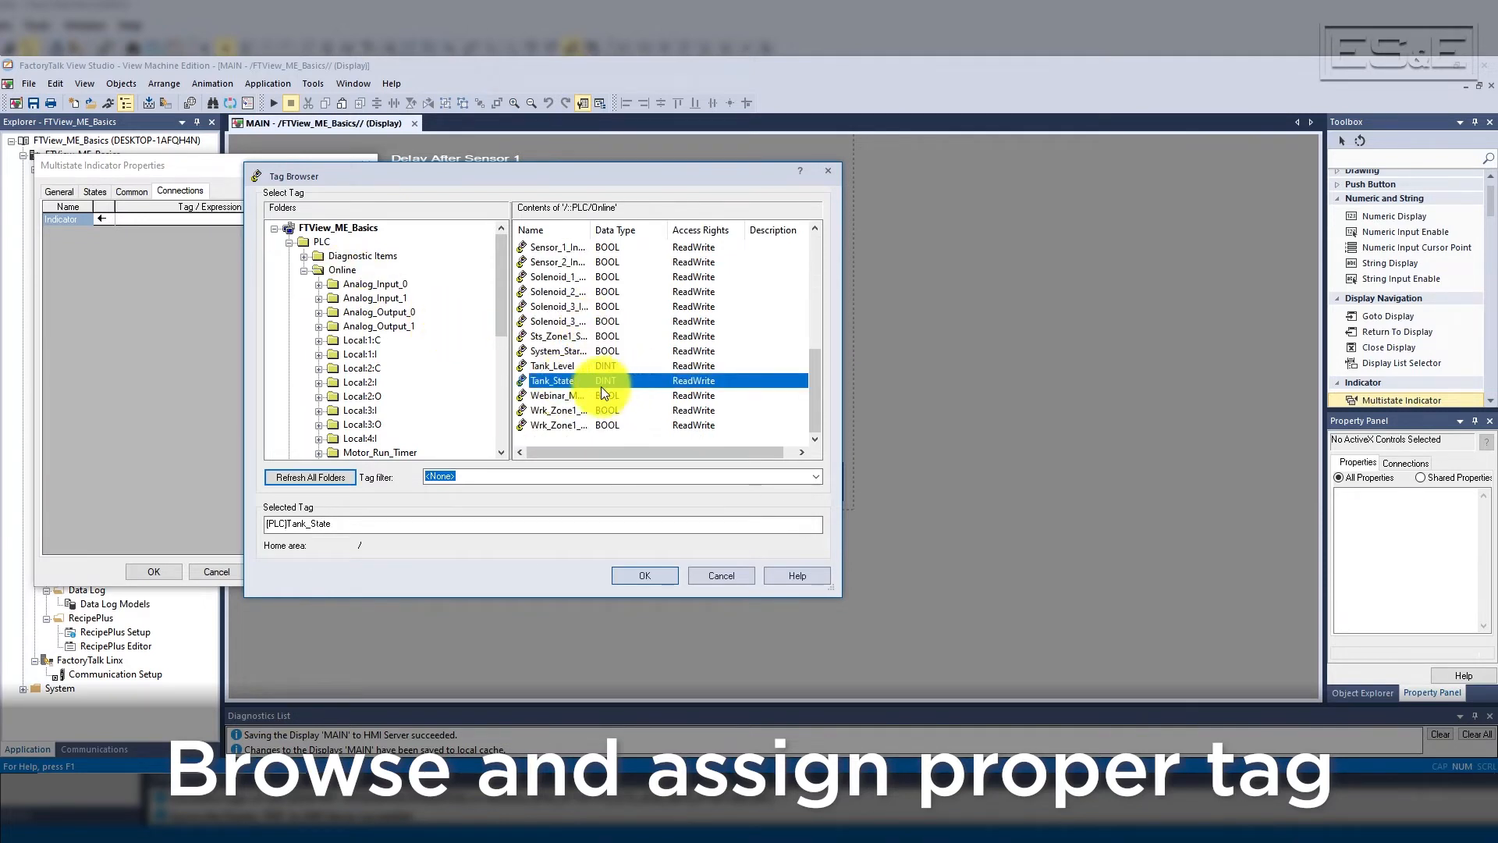
click(660, 581)
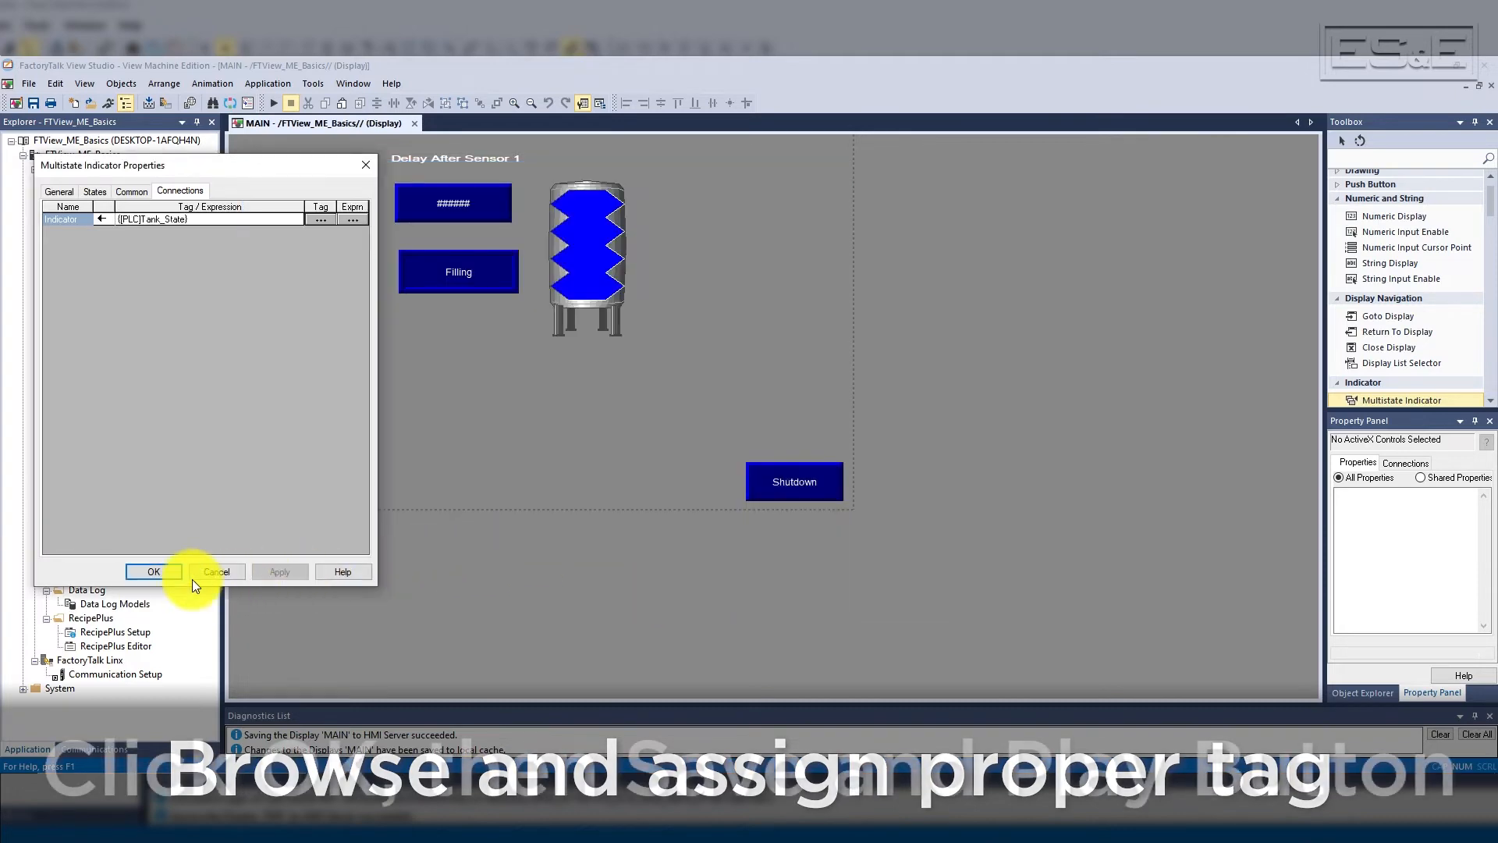
click(174, 570)
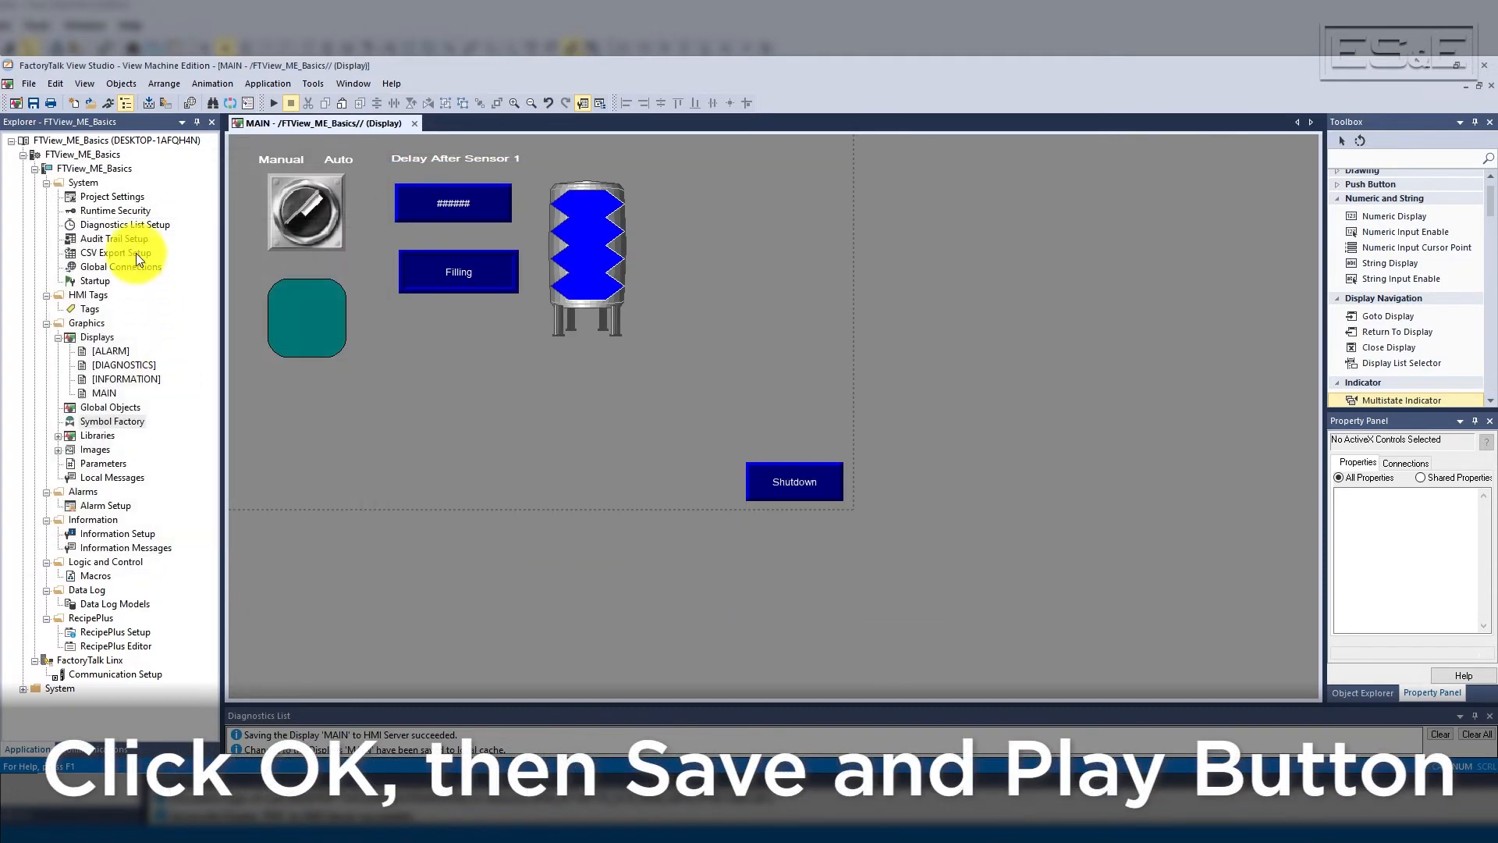
click(32, 105)
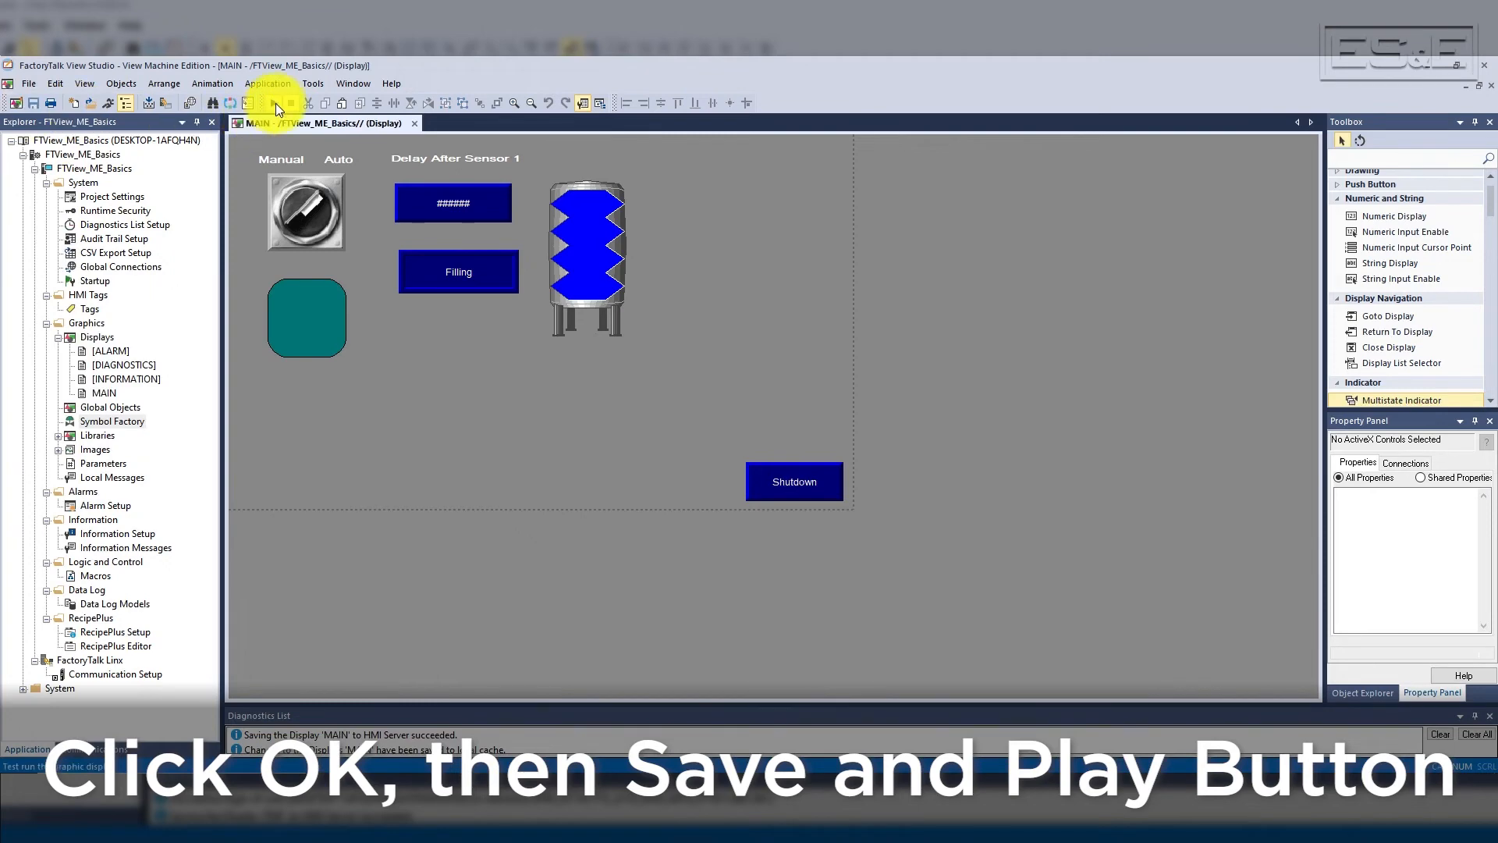
click(274, 103)
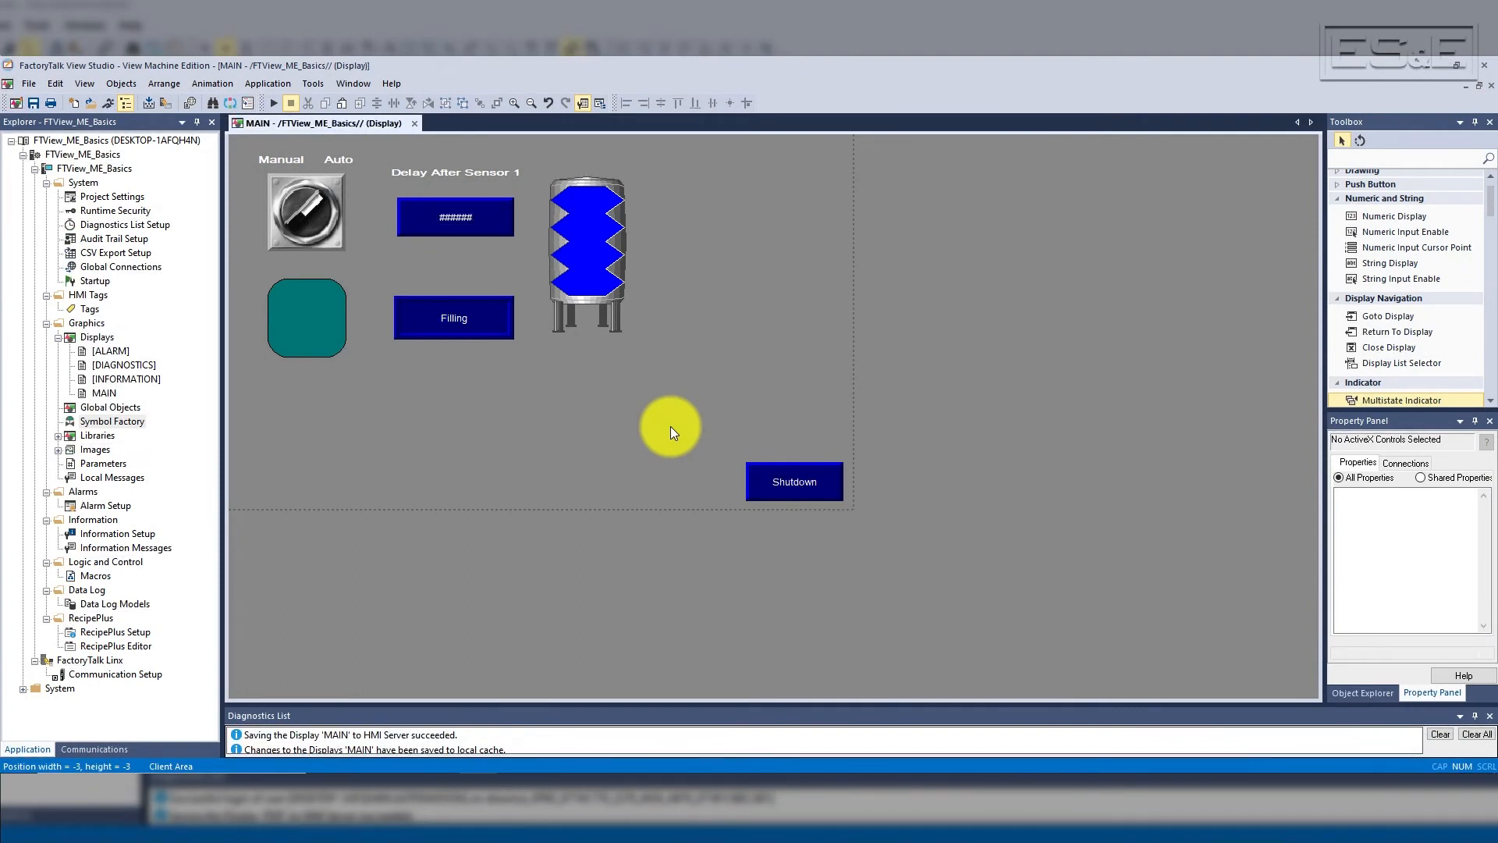
- Duplicate the MAIN display under the name PDF and check the initial graphic display in the Startup settings
right_click(106, 396)
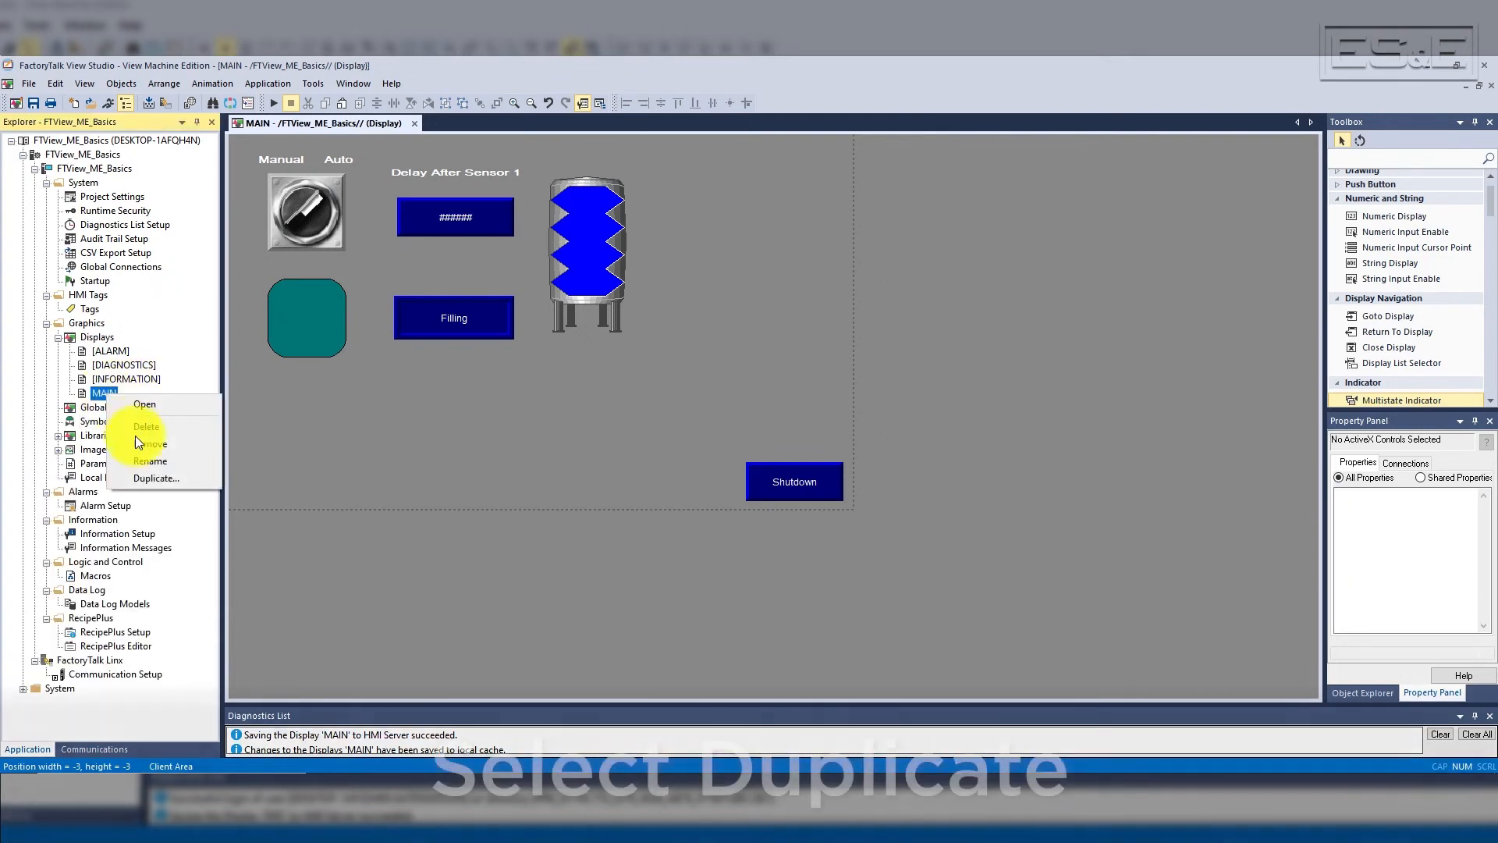
click(151, 478)
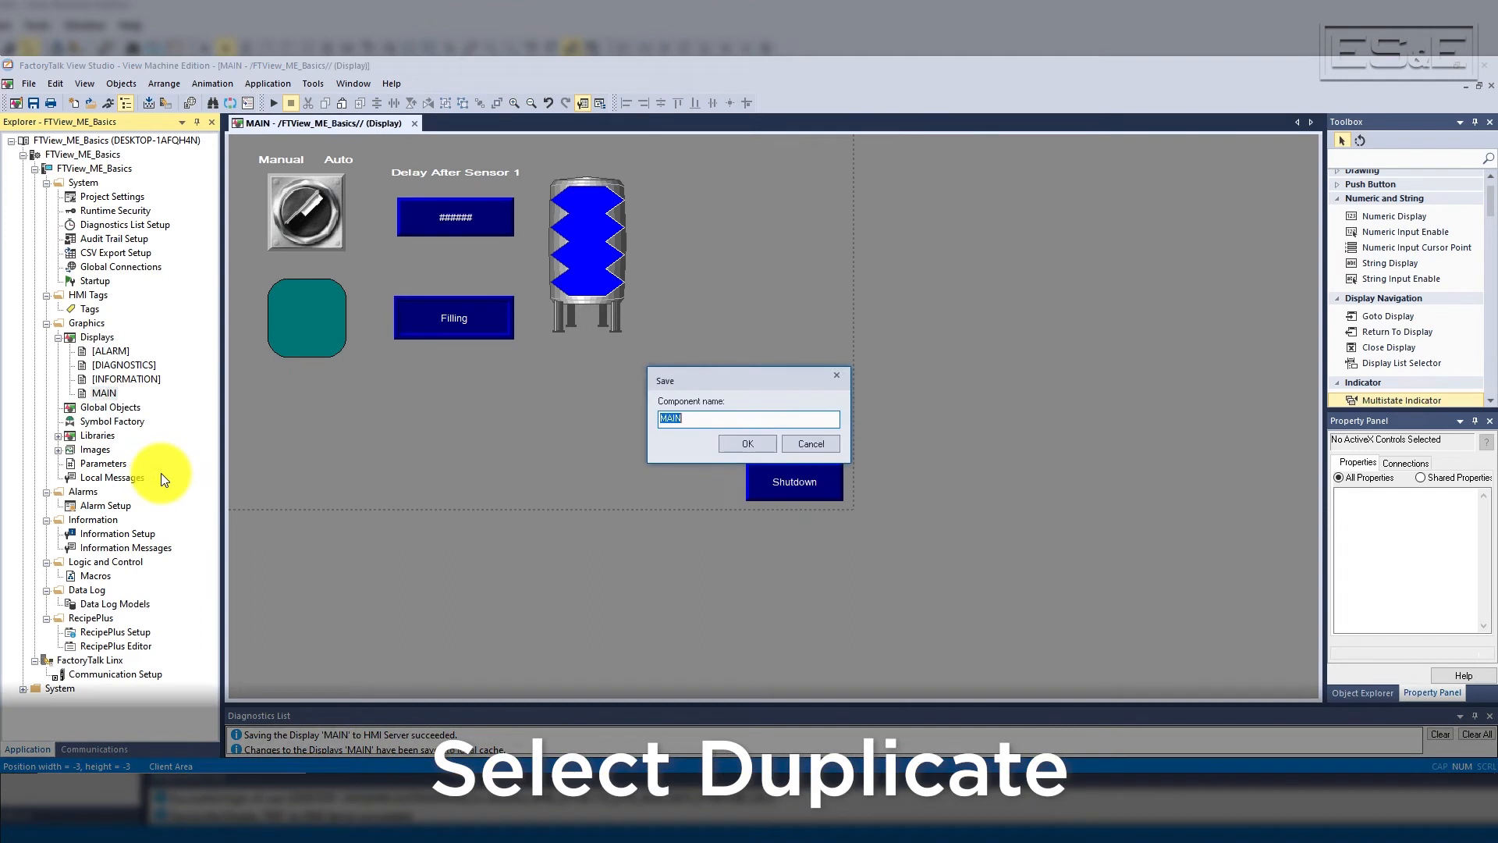
text(F)
key(Return)
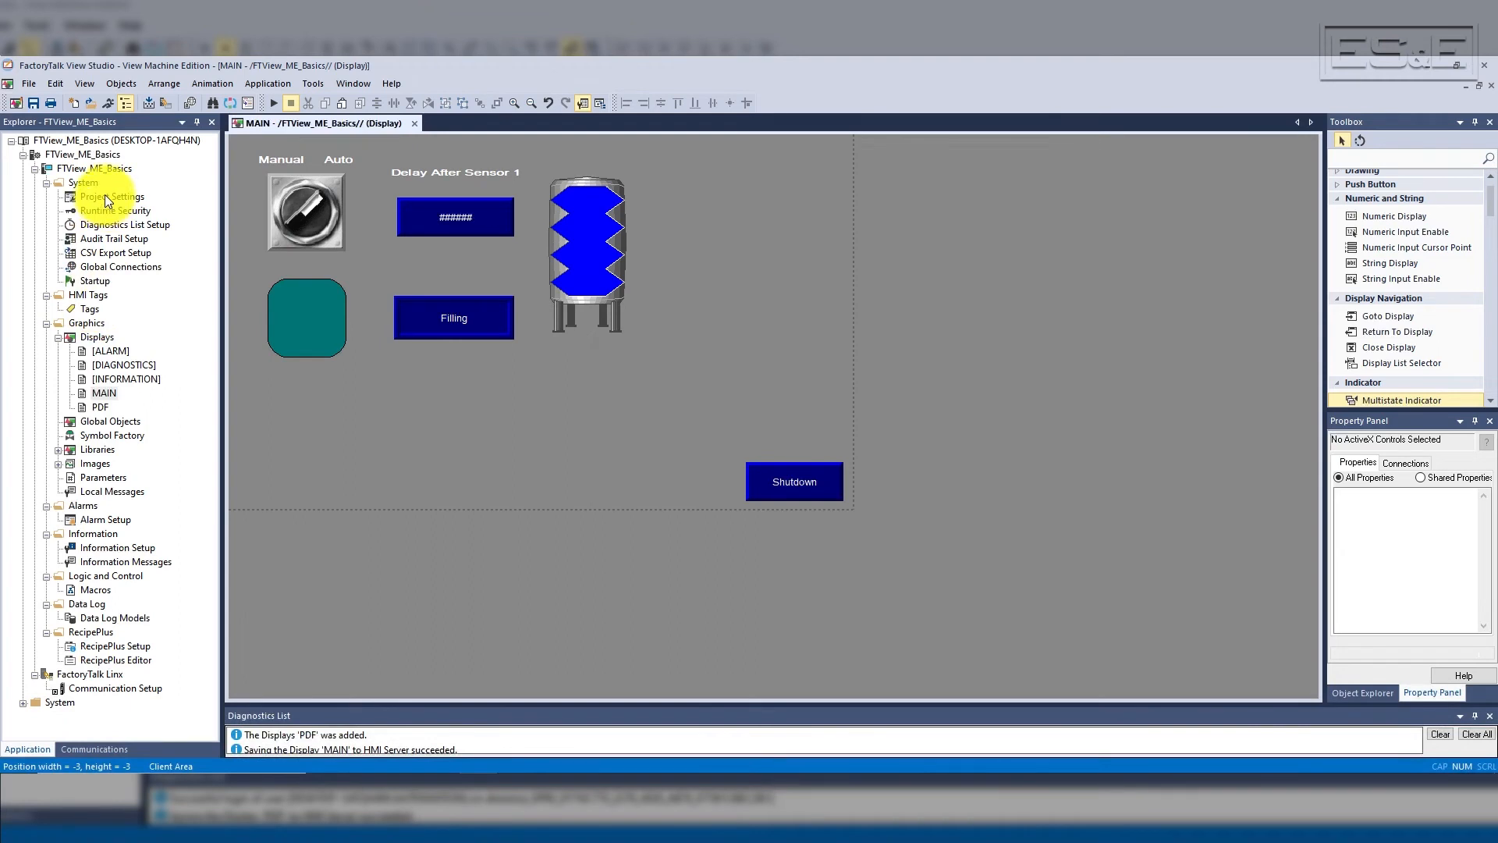
click(96, 281)
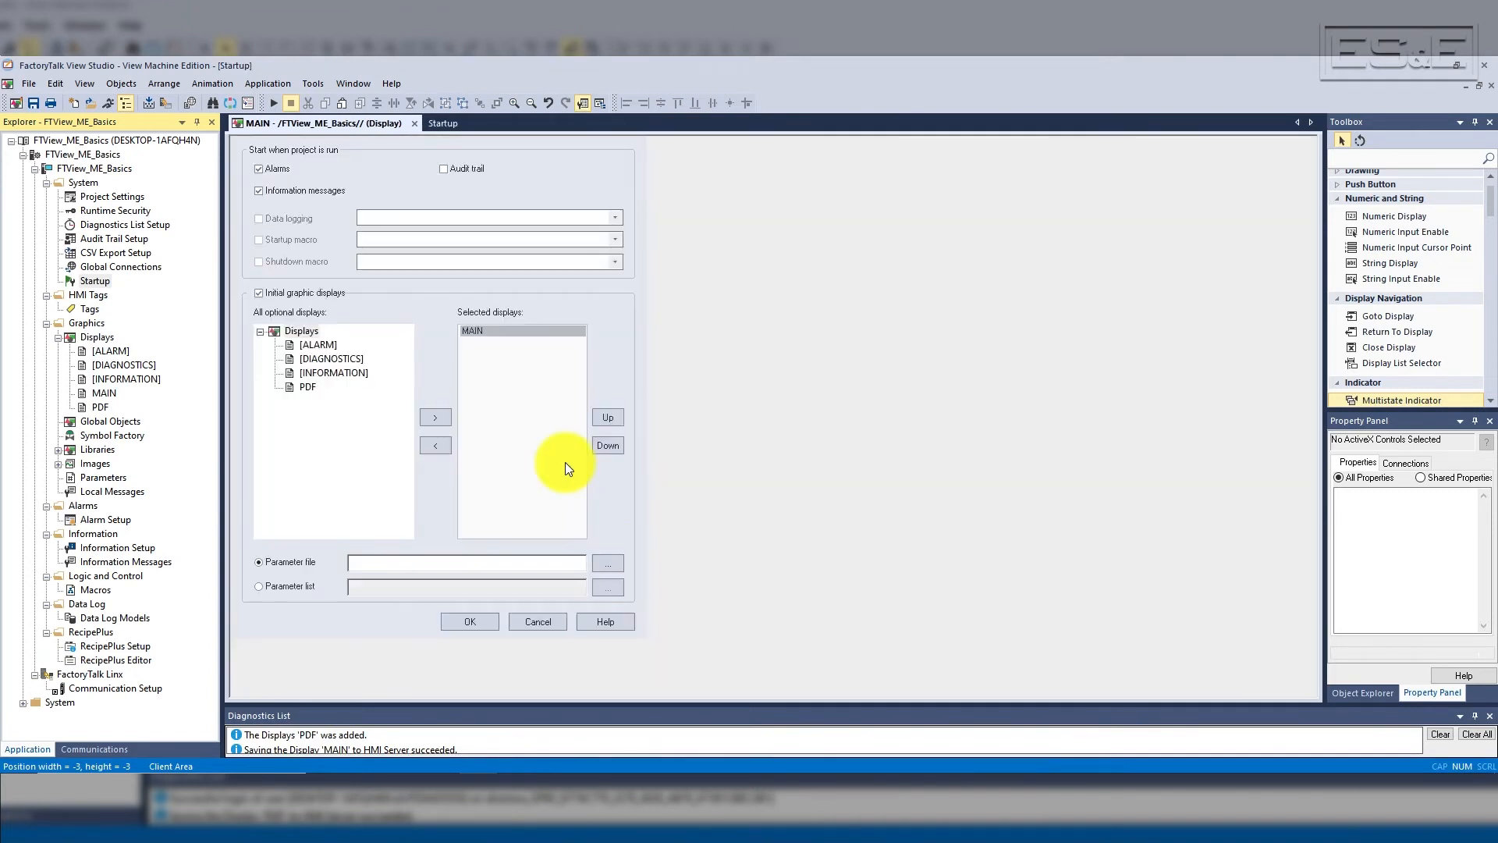
click(476, 333)
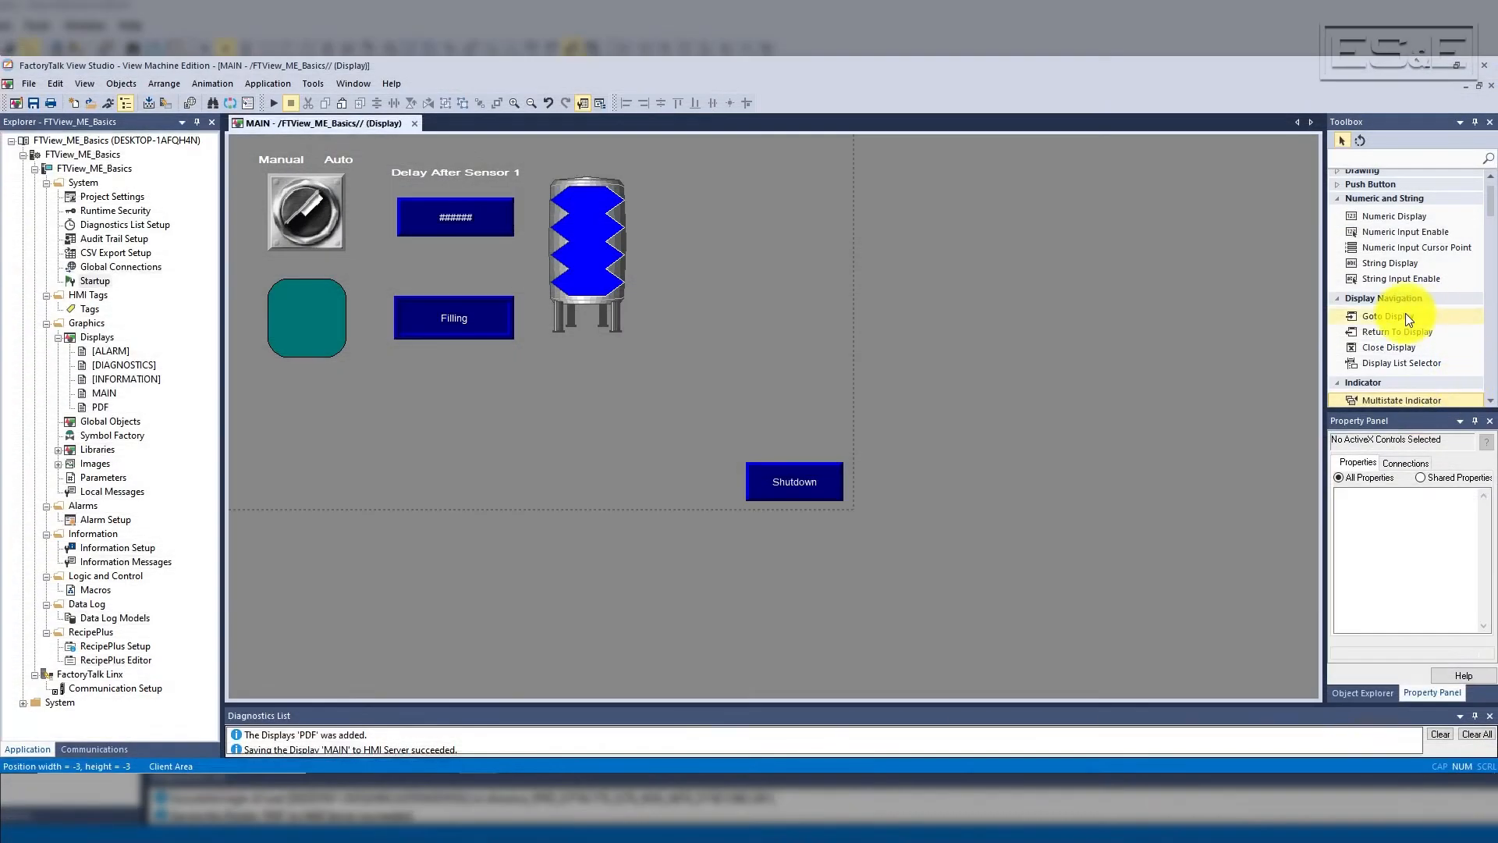
- Draw a Goto Display button about 132 by 49 near the MAIN display's upper-right corner and set its target display to PDF
click(1405, 316)
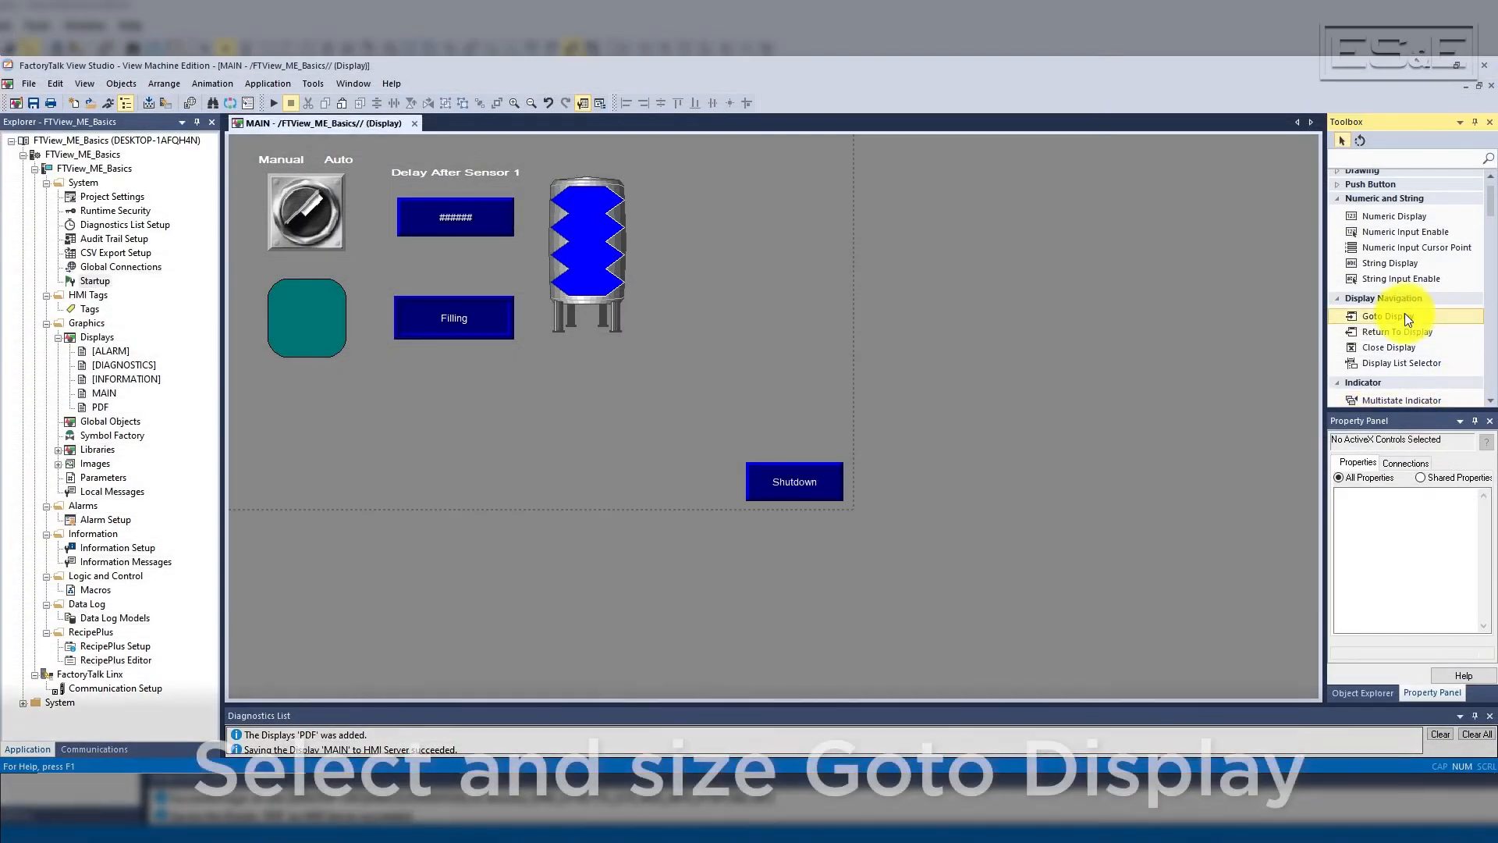
drag(738, 166, 842, 204)
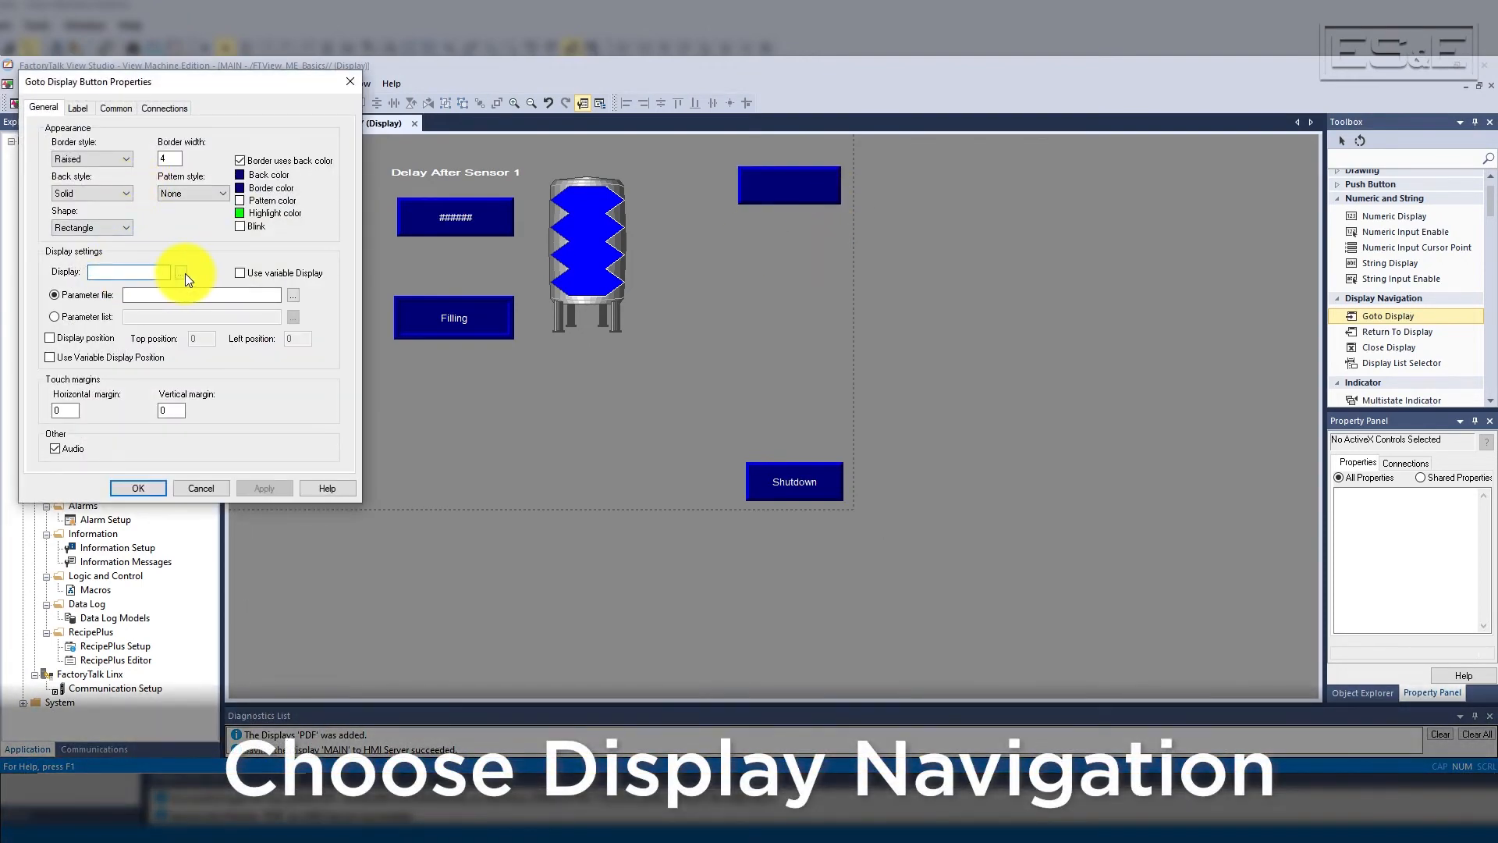
click(182, 273)
click(151, 271)
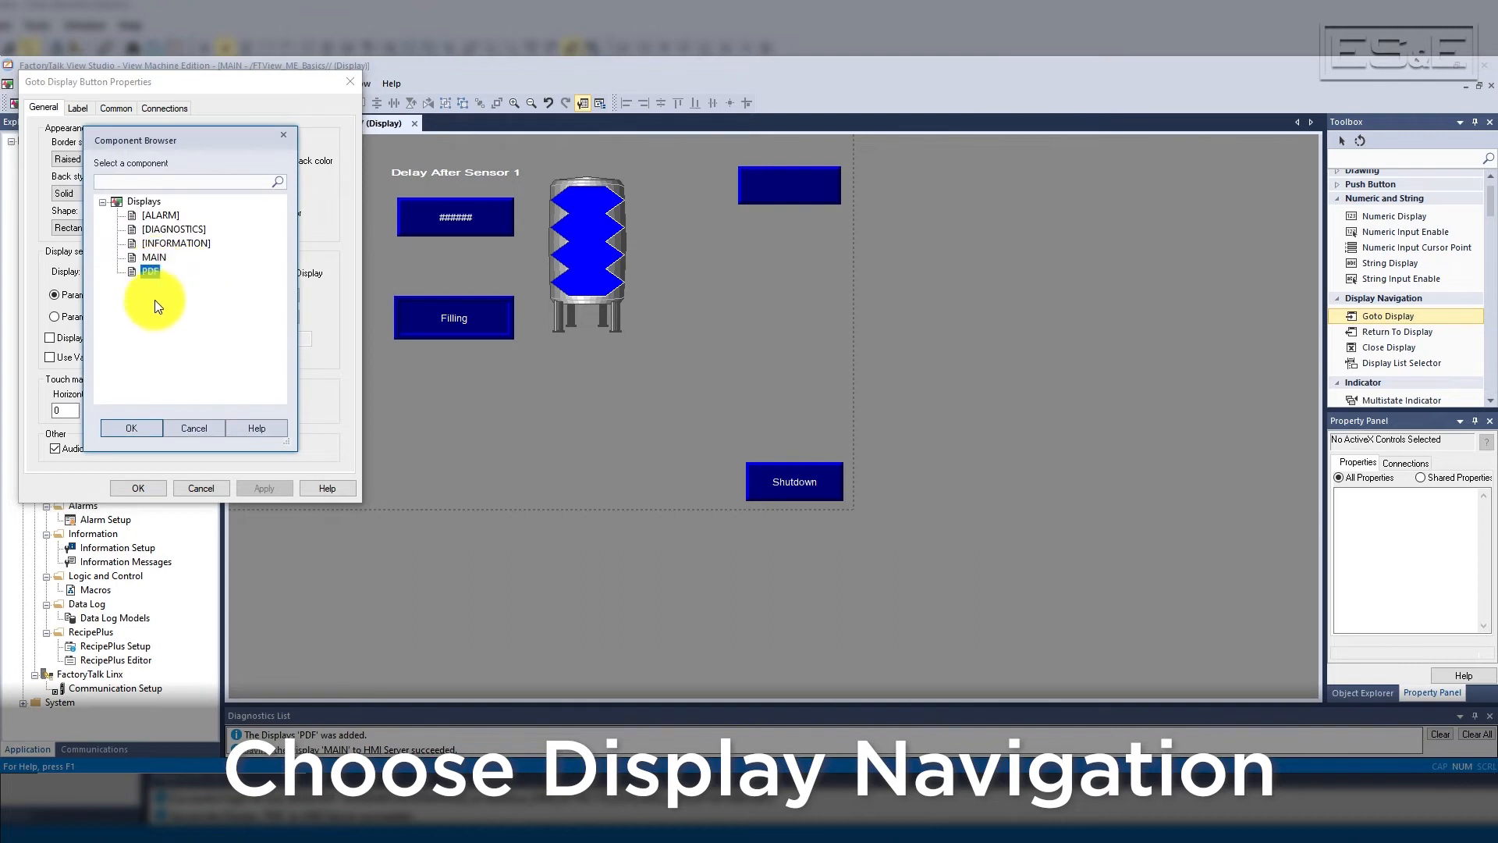
click(131, 428)
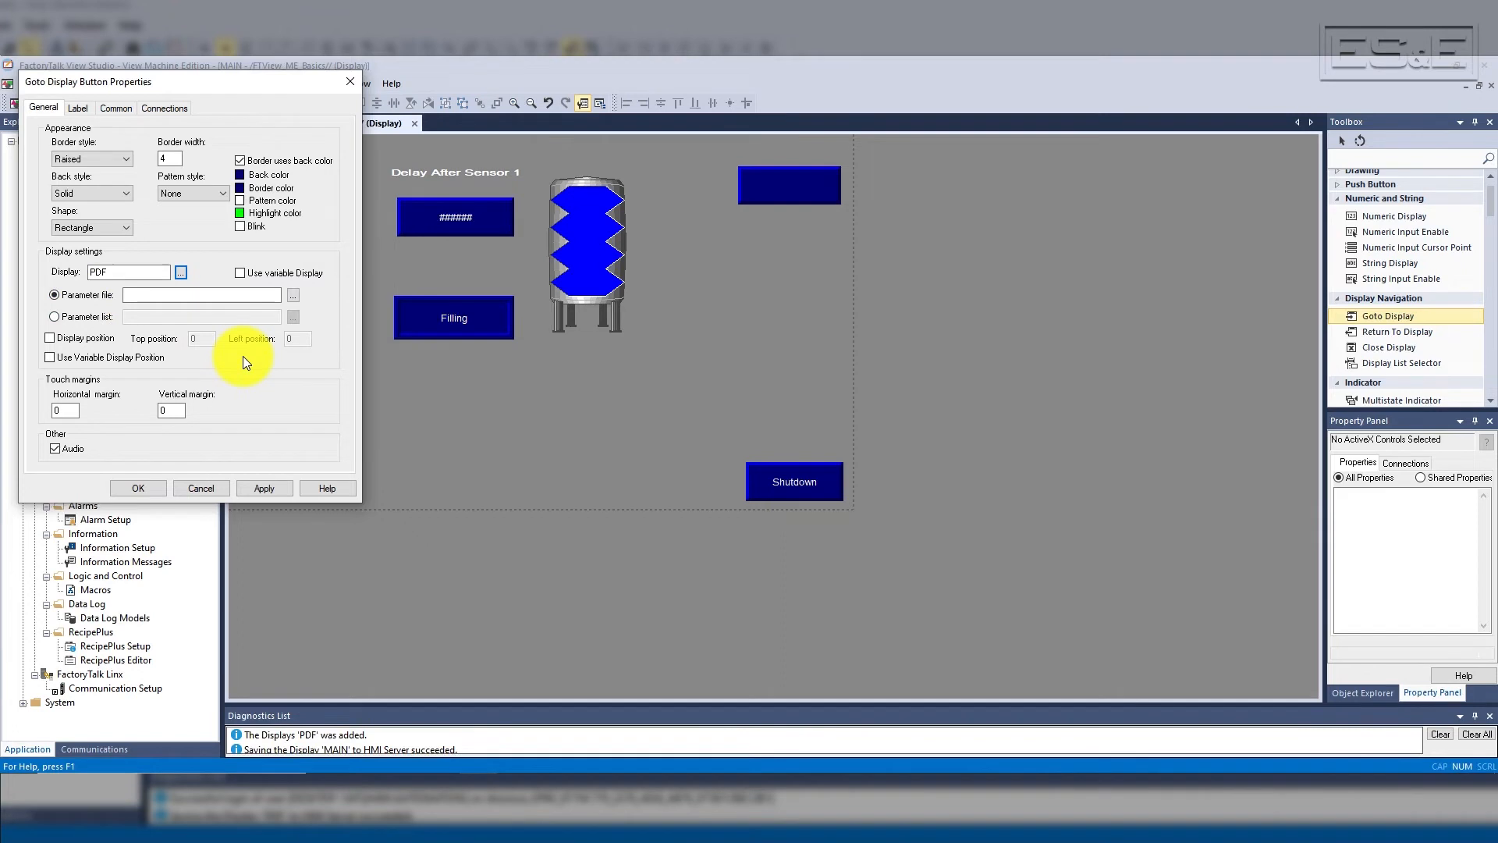
- Caption the Goto Display button "GO TO PDF", review its connections and general settings, and accept the properties
click(77, 112)
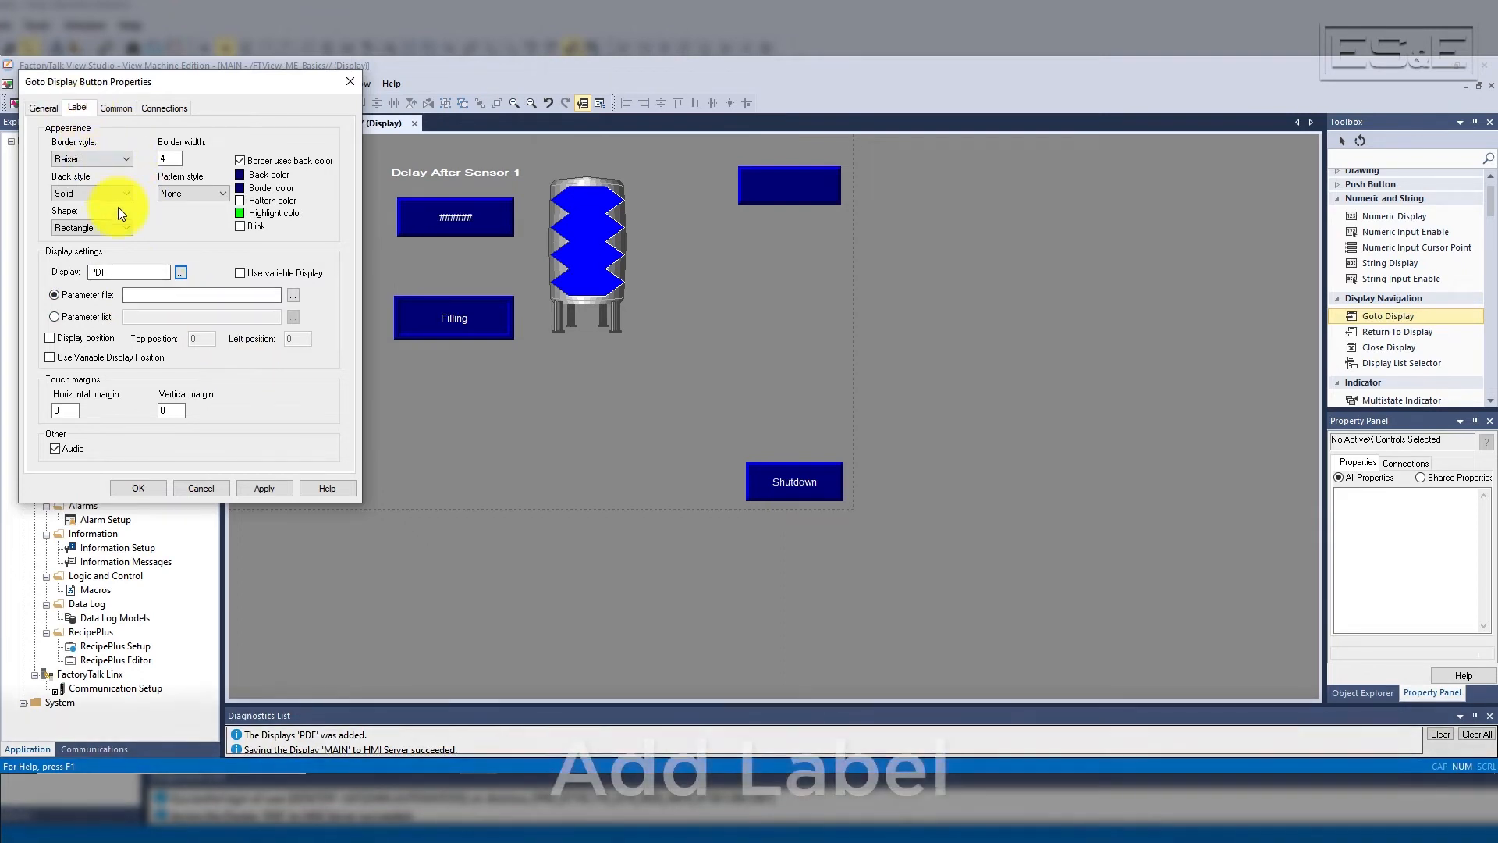
click(133, 168)
text(GO TO PDF)
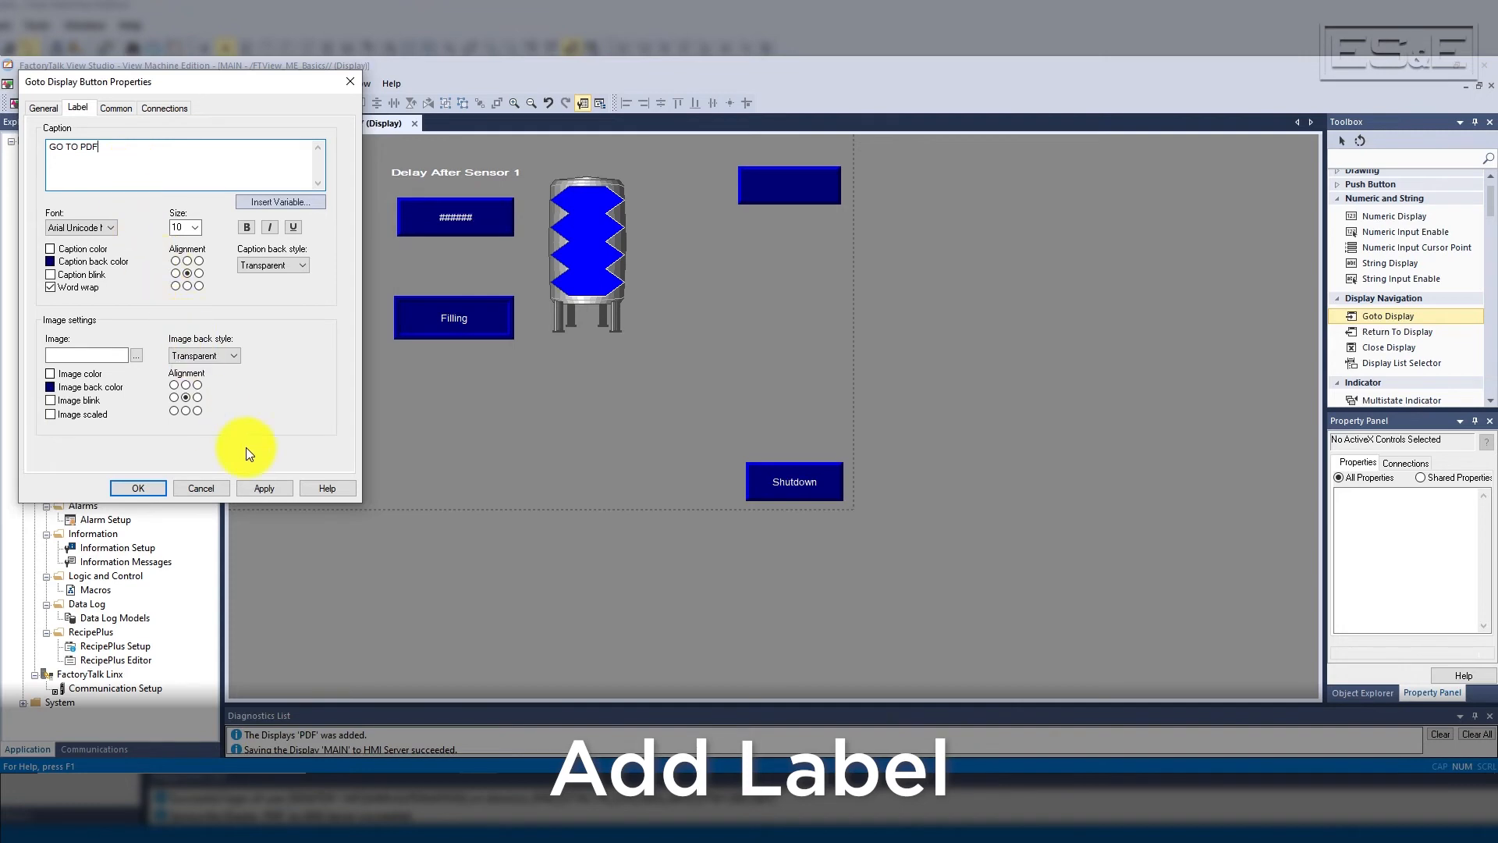
click(262, 487)
click(171, 110)
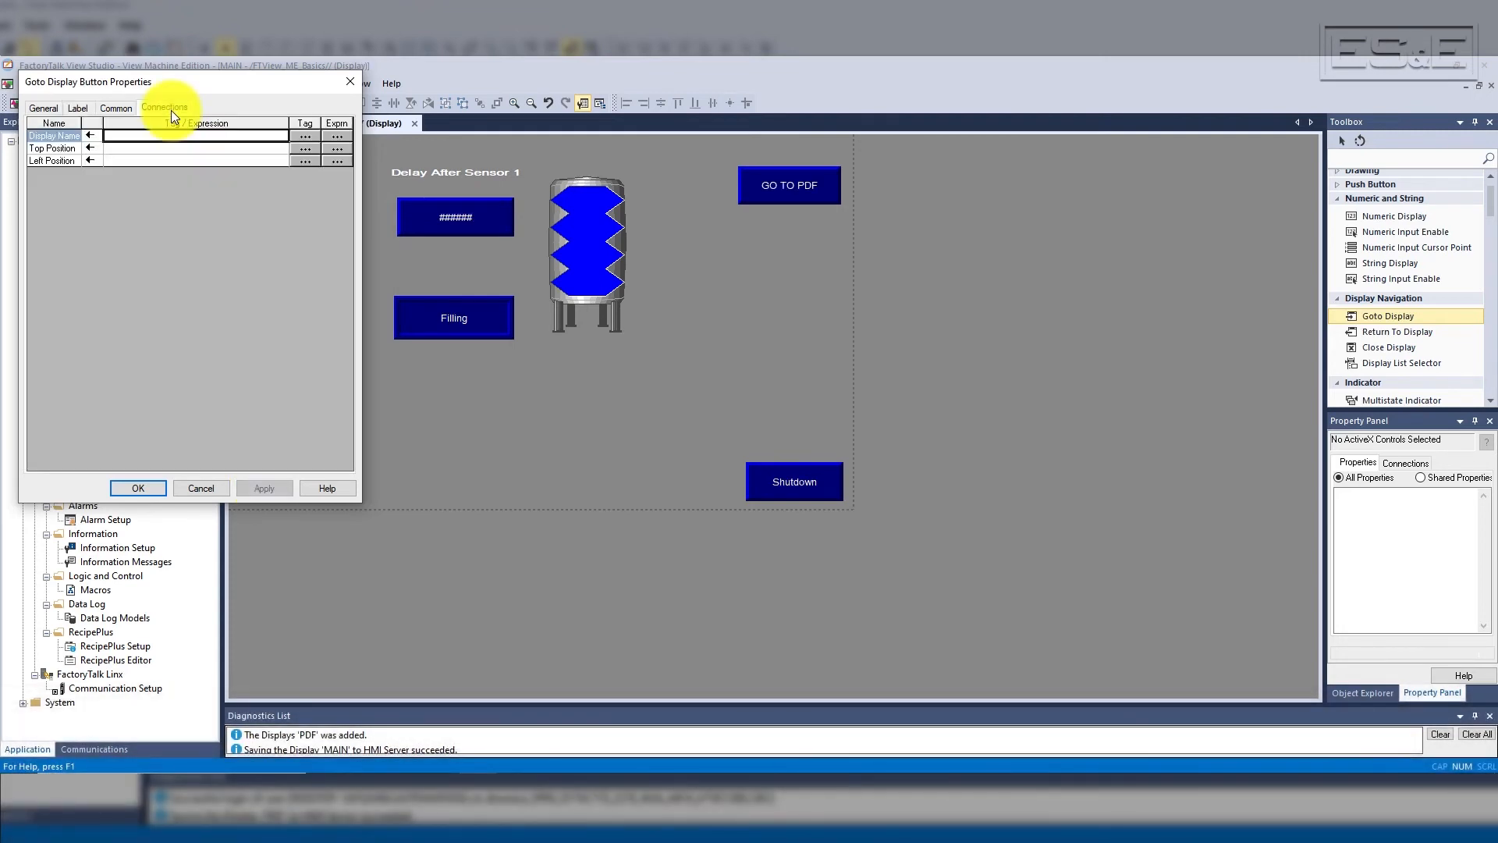
click(40, 114)
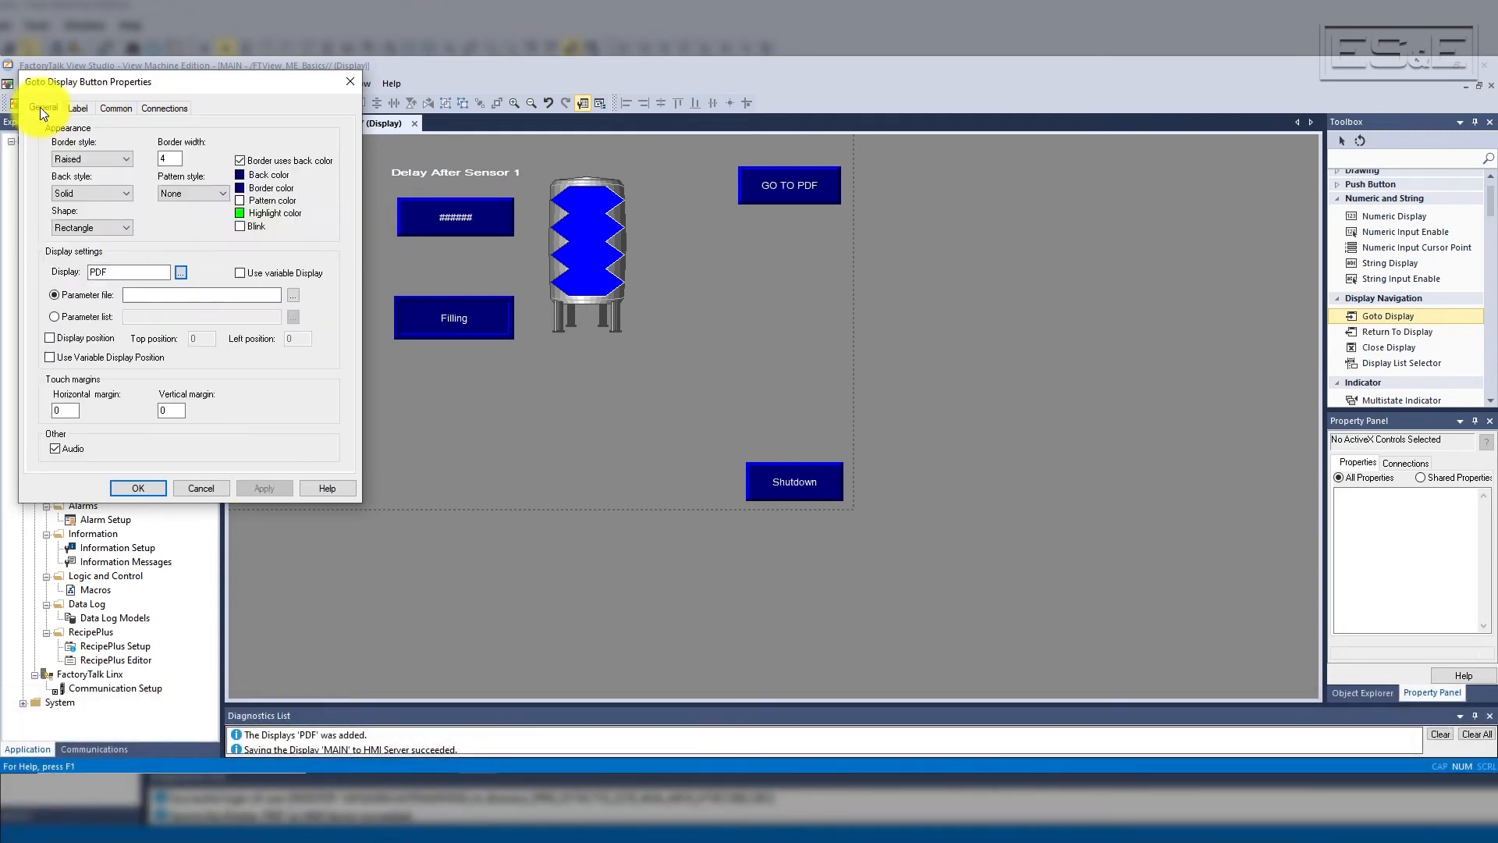
click(137, 488)
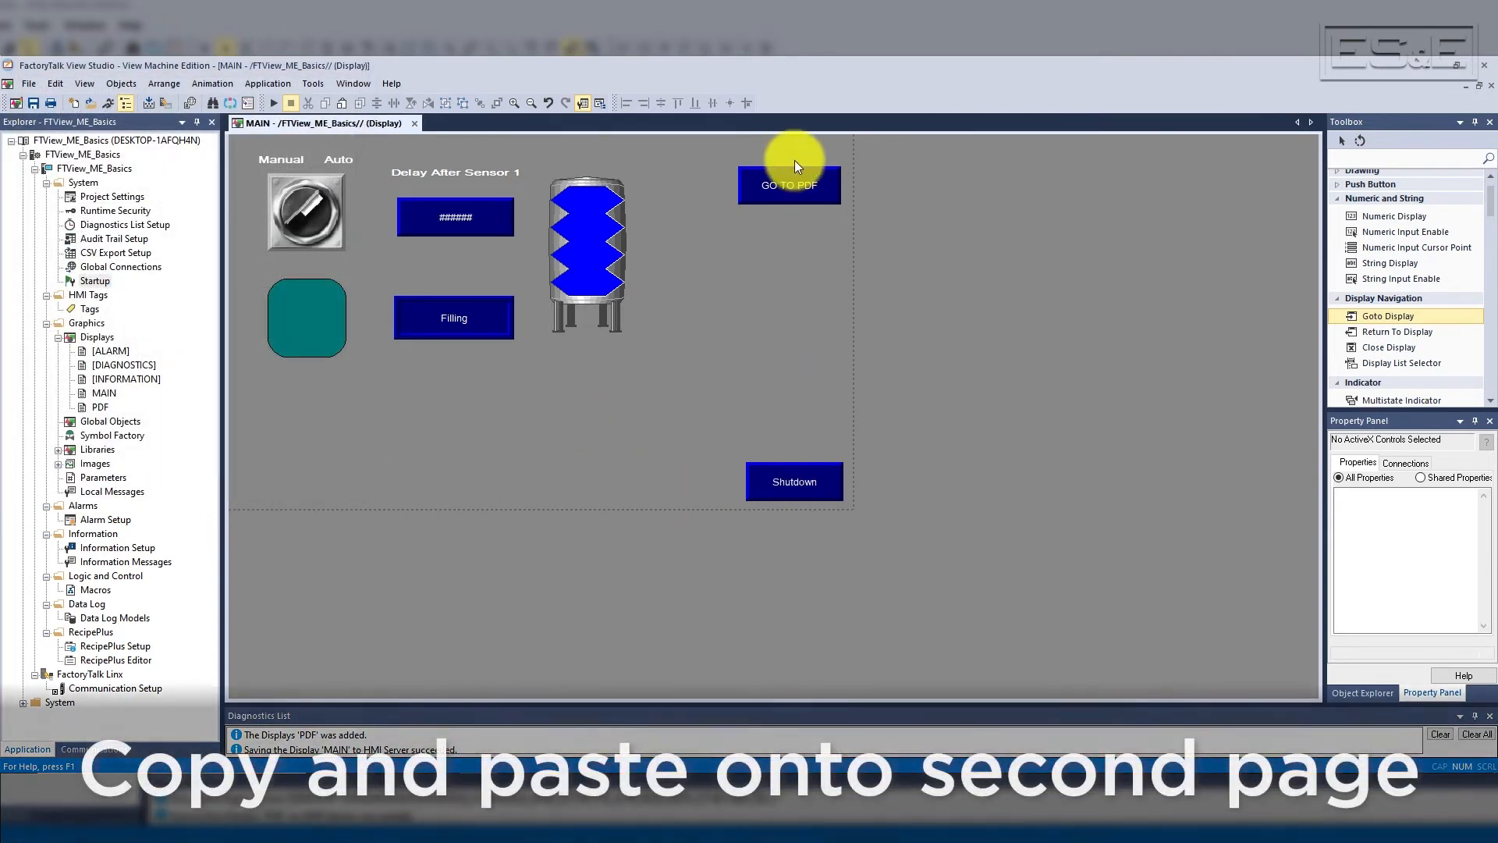
- Copy the GO TO PDF button from the MAIN display into the PDF display
click(813, 186)
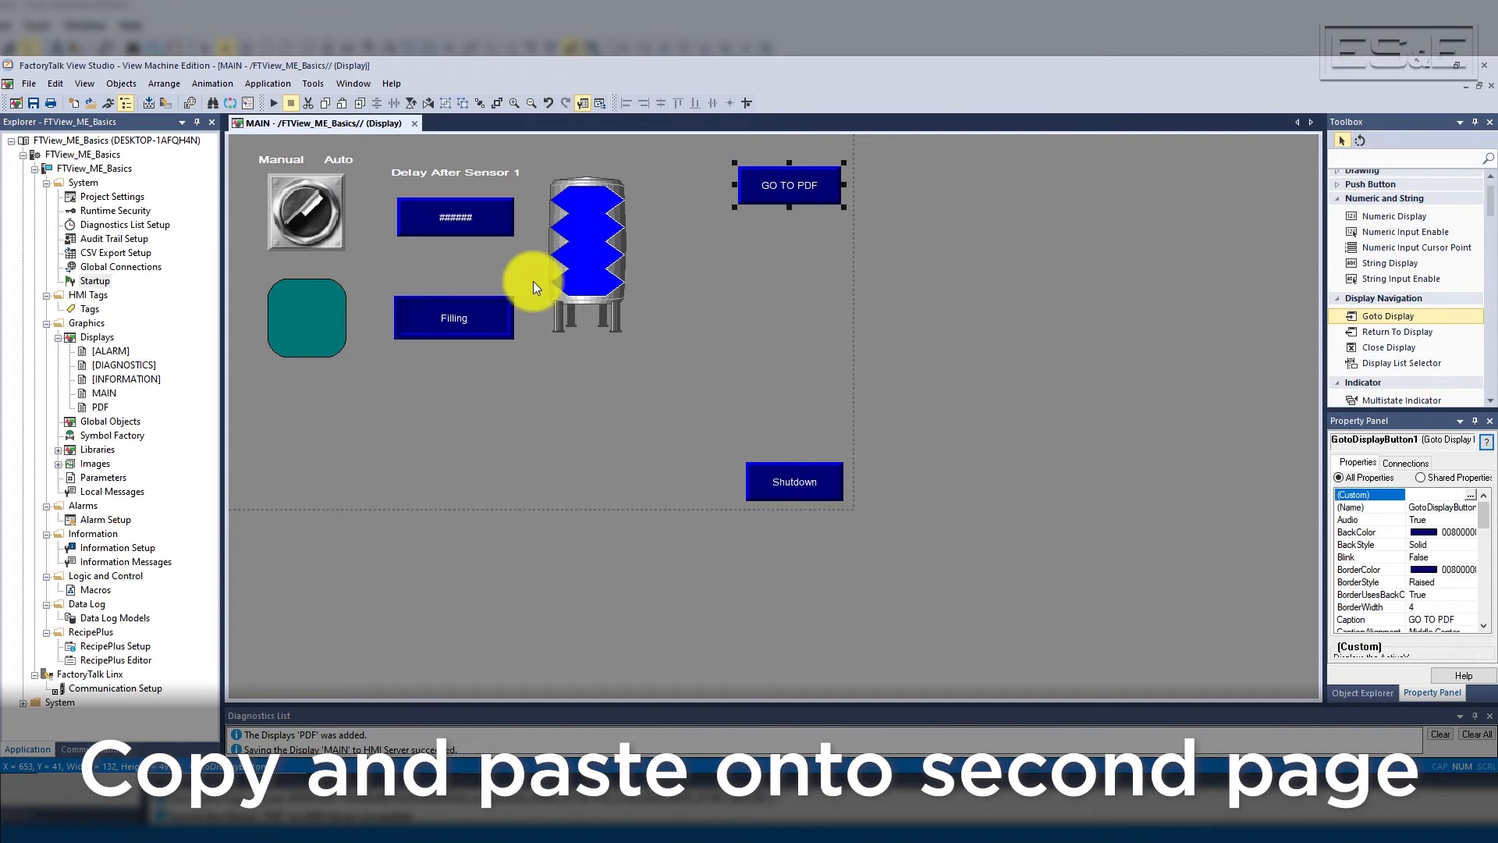
double_click(101, 408)
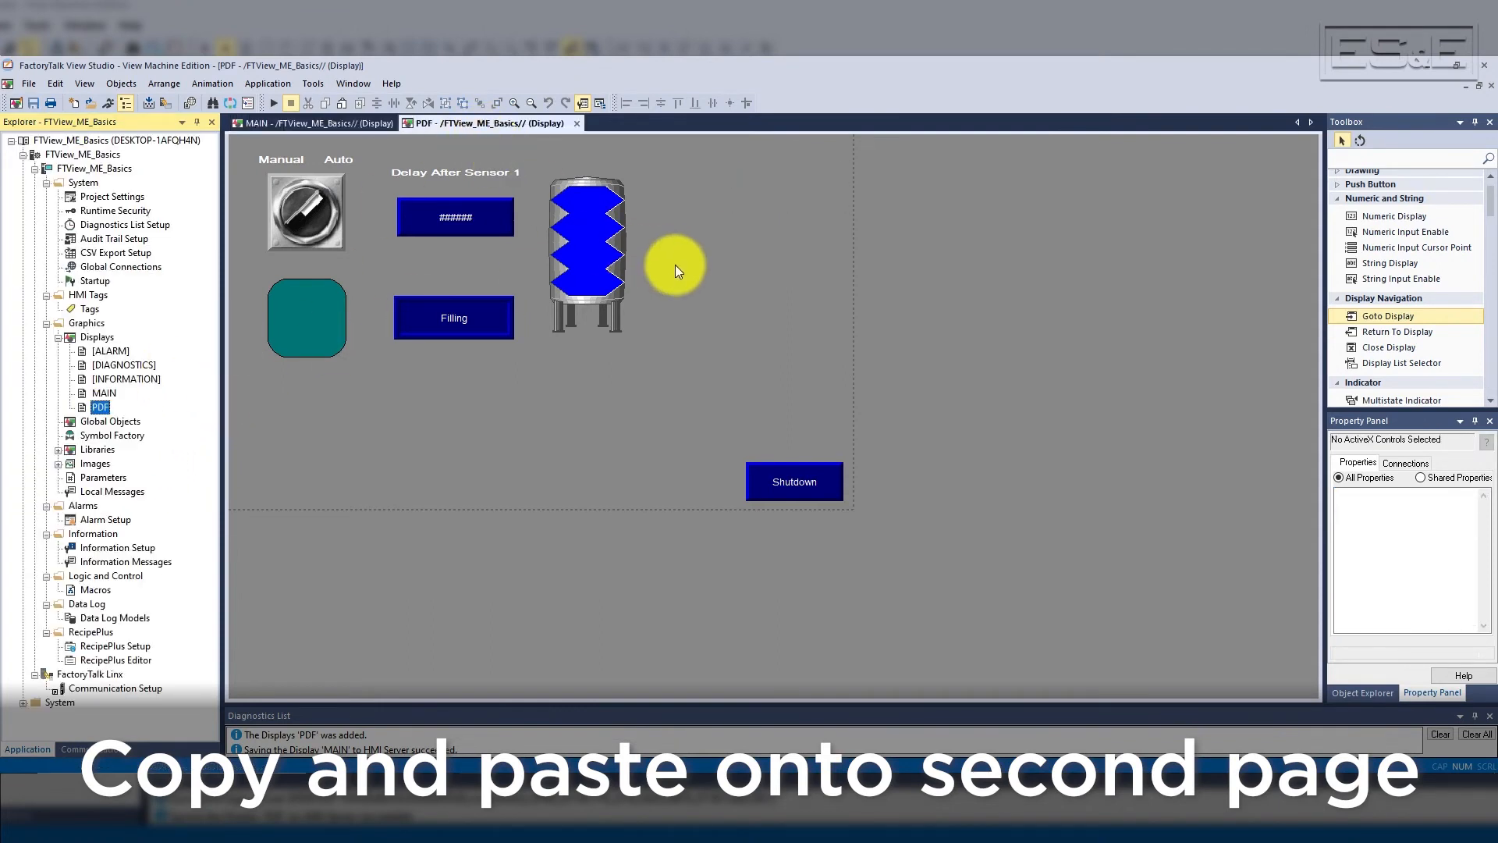
key(ctrl+v)
- Delete the selector switch, color indicator, delay input, multistate indicator, tank and their labels from the PDF display
drag(679, 392, 331, 203)
drag(245, 134, 245, 134)
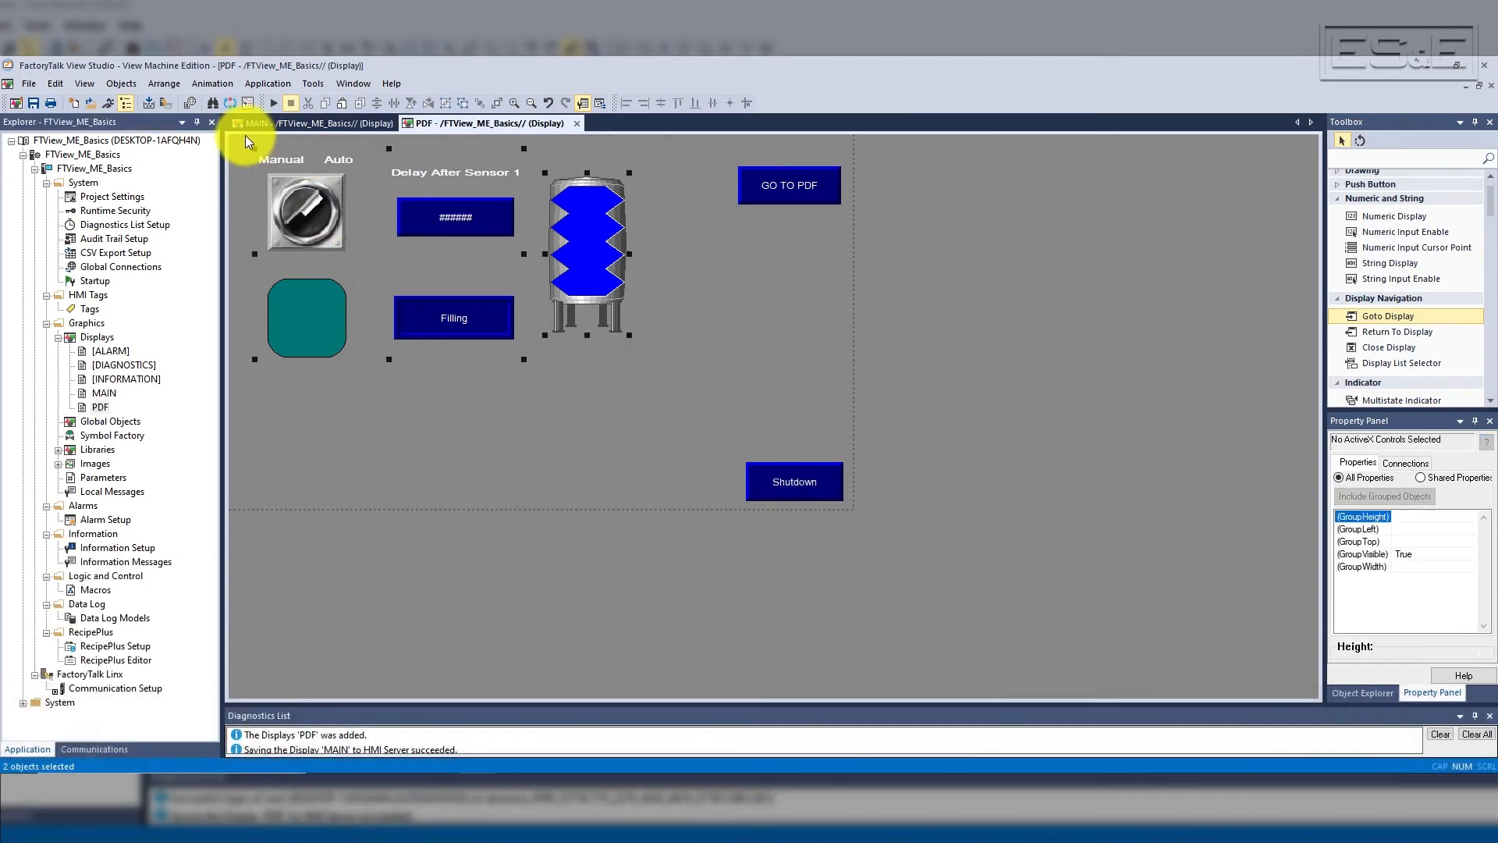
key(Delete)
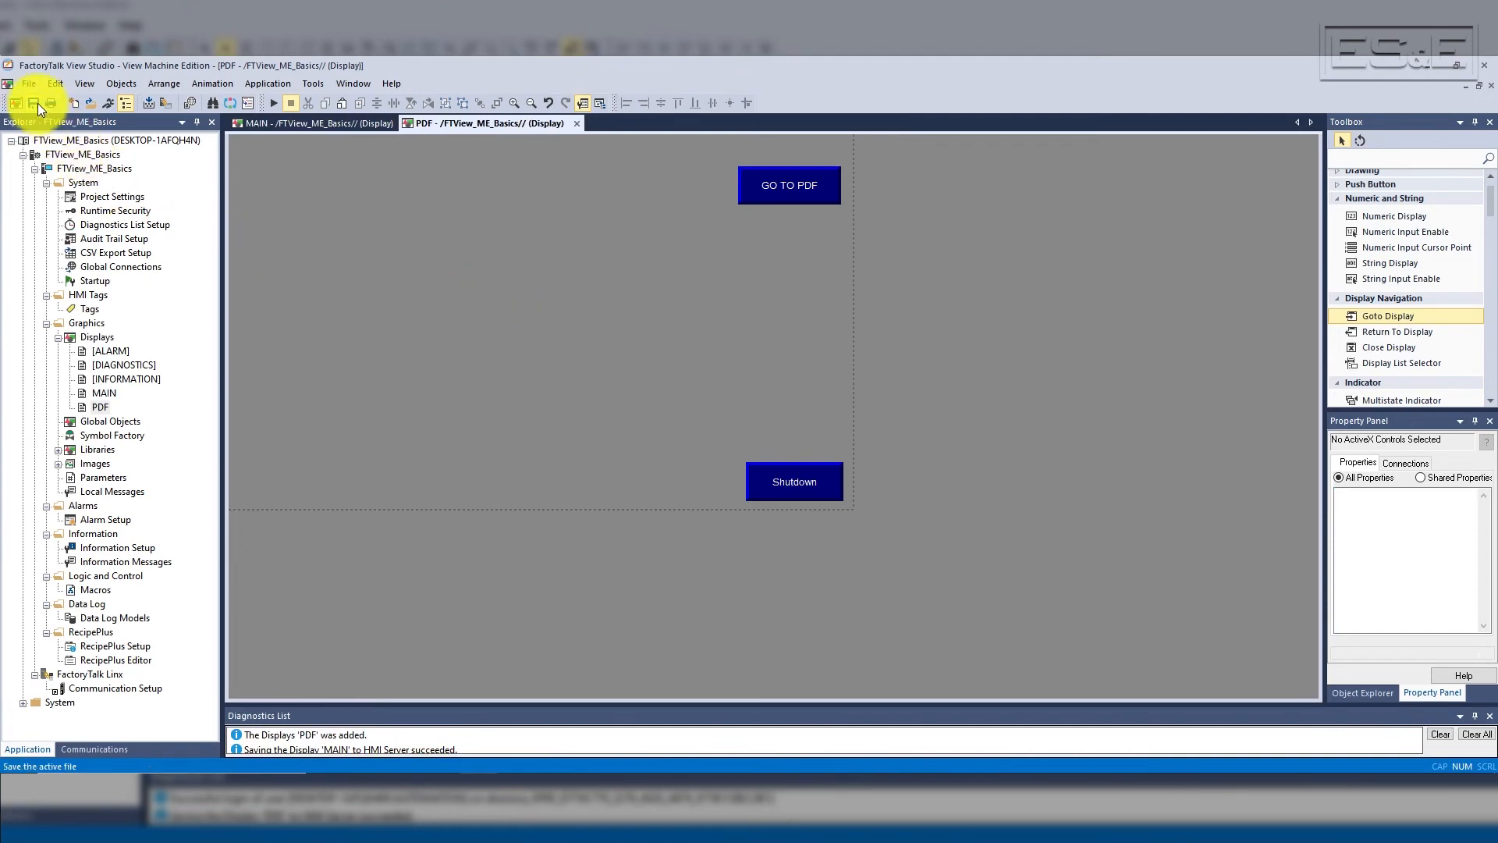
- Retarget the PDF display's copied Goto Display button to MAIN and change its caption to "GO TO MAIN"
double_click(800, 190)
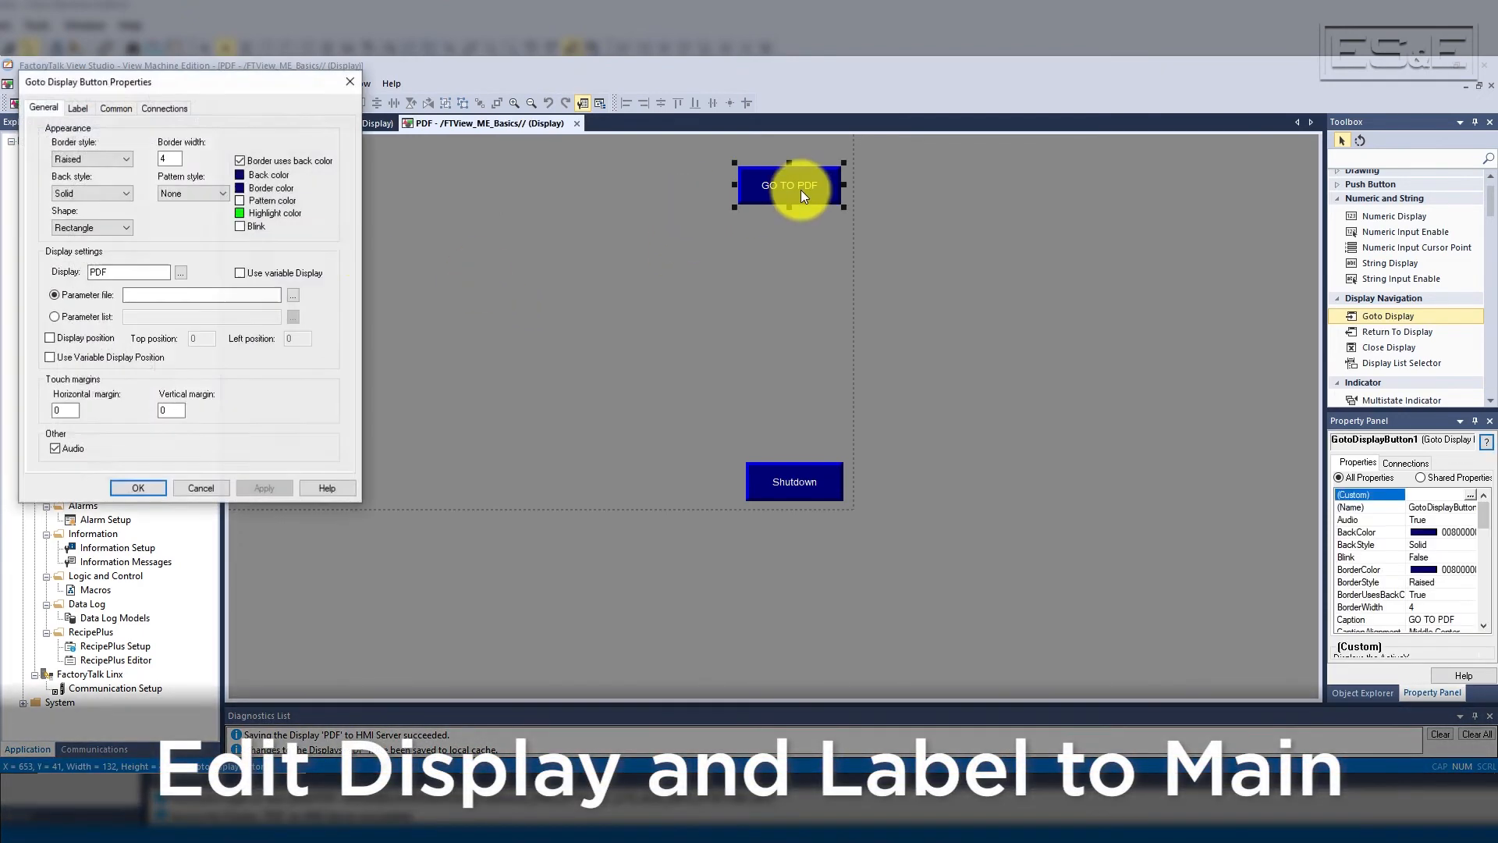
click(181, 269)
click(142, 428)
click(77, 108)
key(BackSpace)
key(BackSpace)
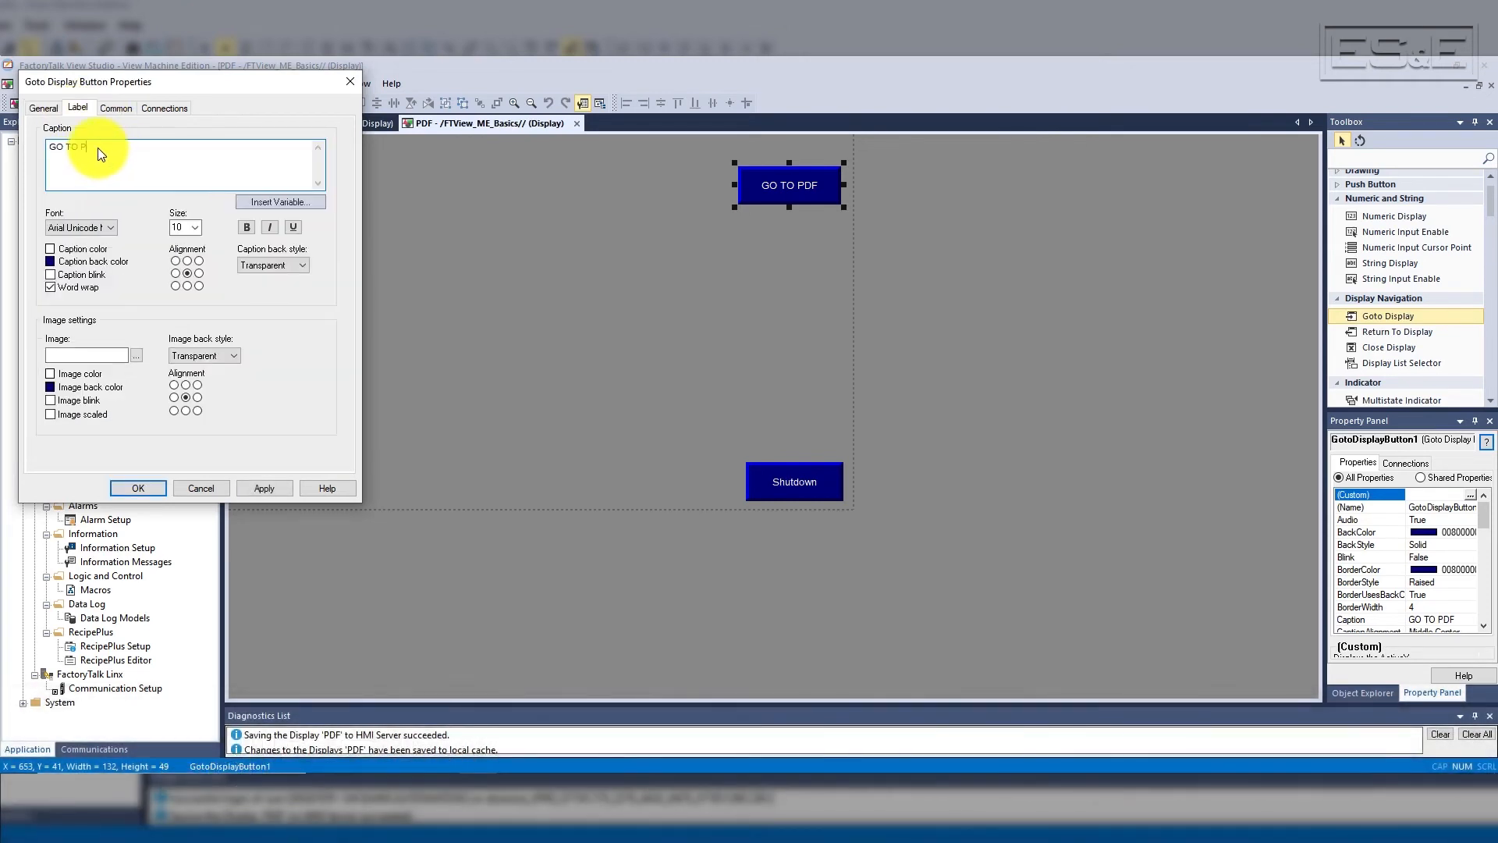
click(263, 488)
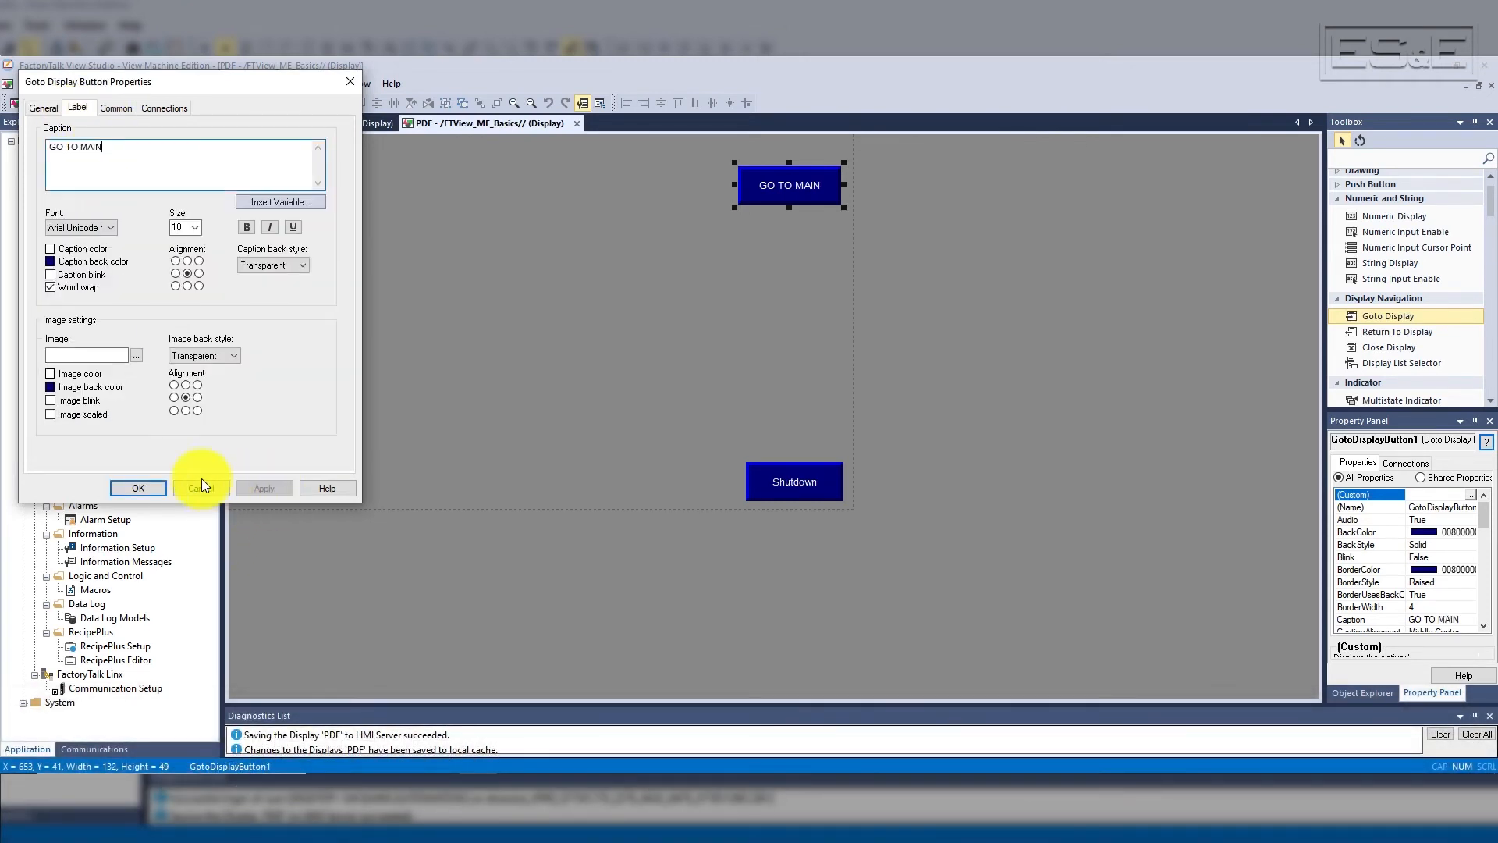
click(152, 488)
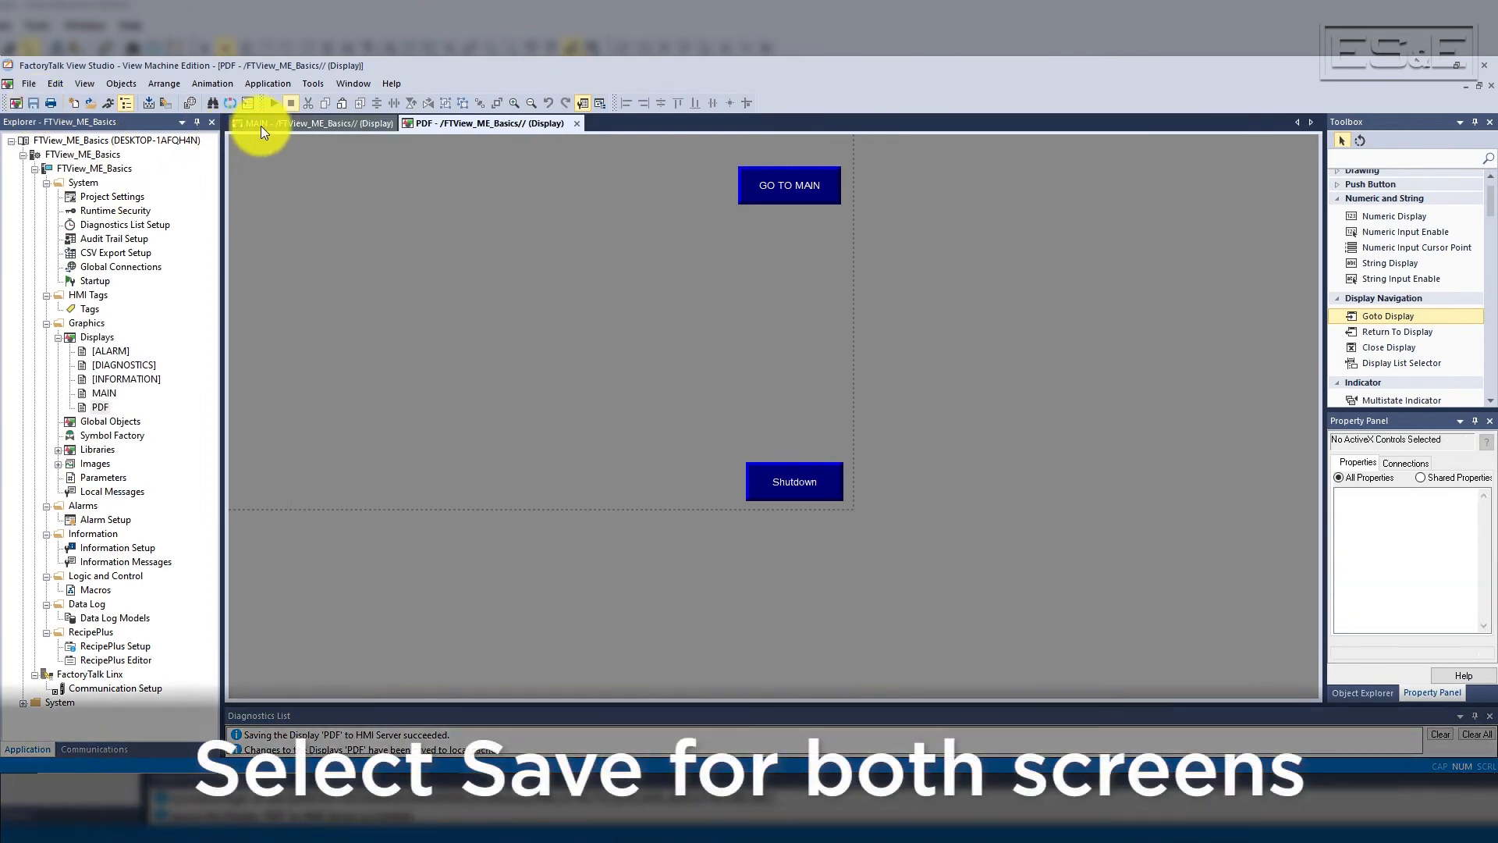
- Save and test-run the MAIN display, try the GO TO PDF button and check the resulting diagnostics entry
click(261, 124)
click(33, 102)
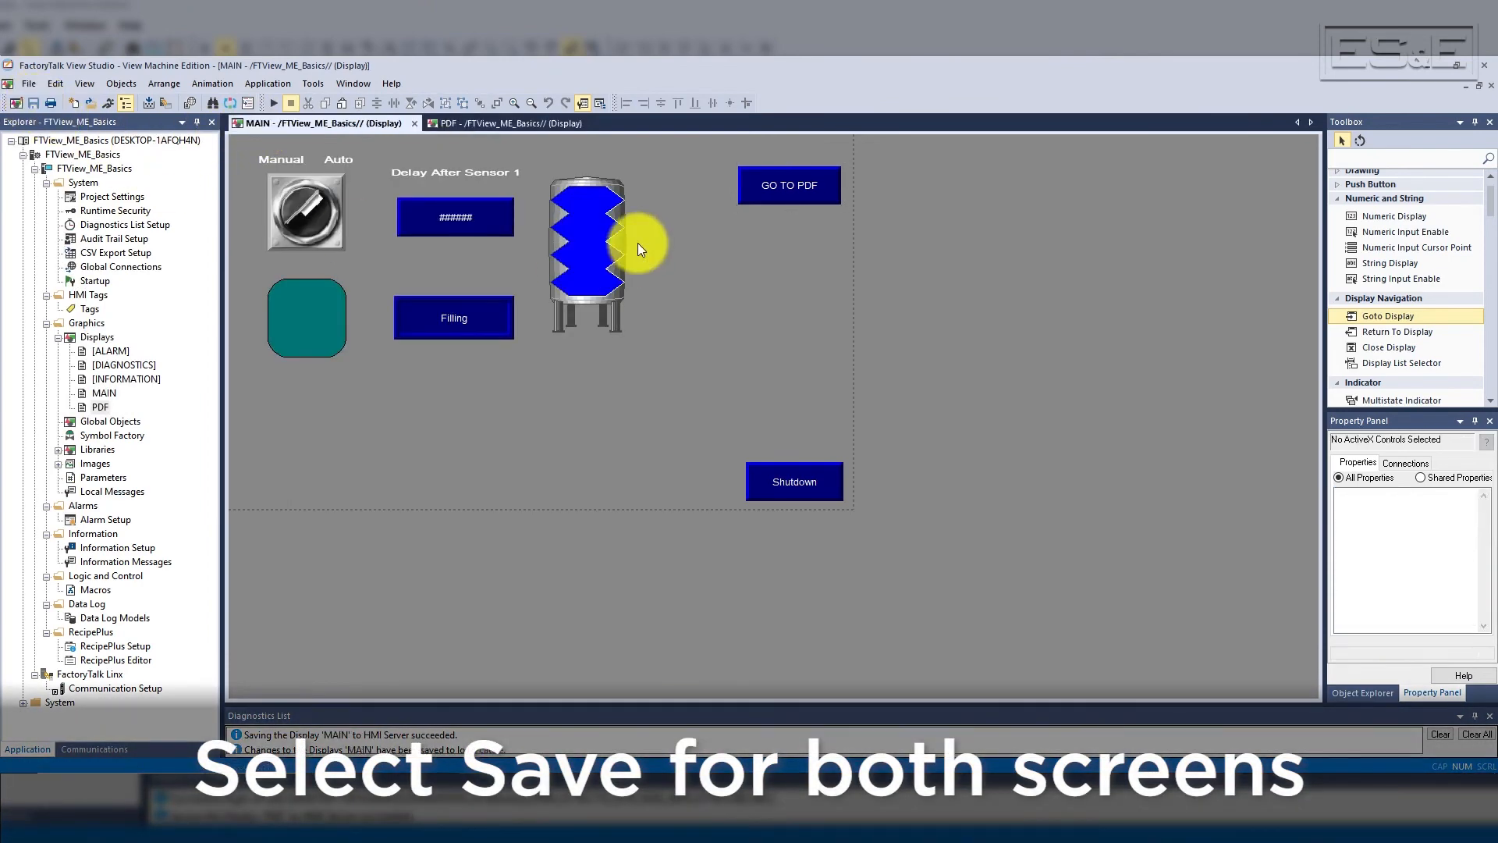
click(272, 103)
click(785, 195)
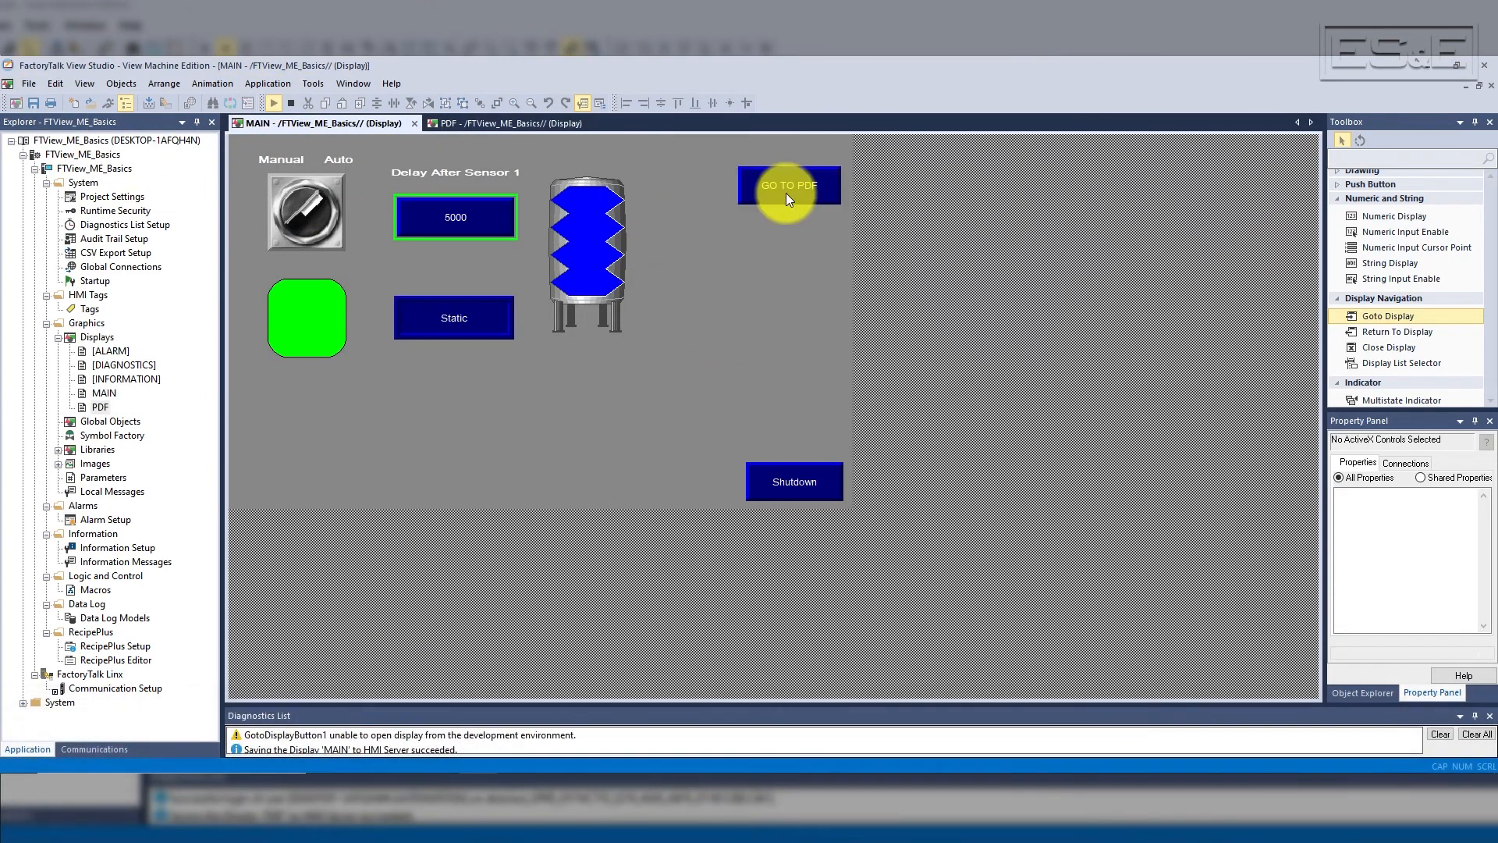
click(314, 736)
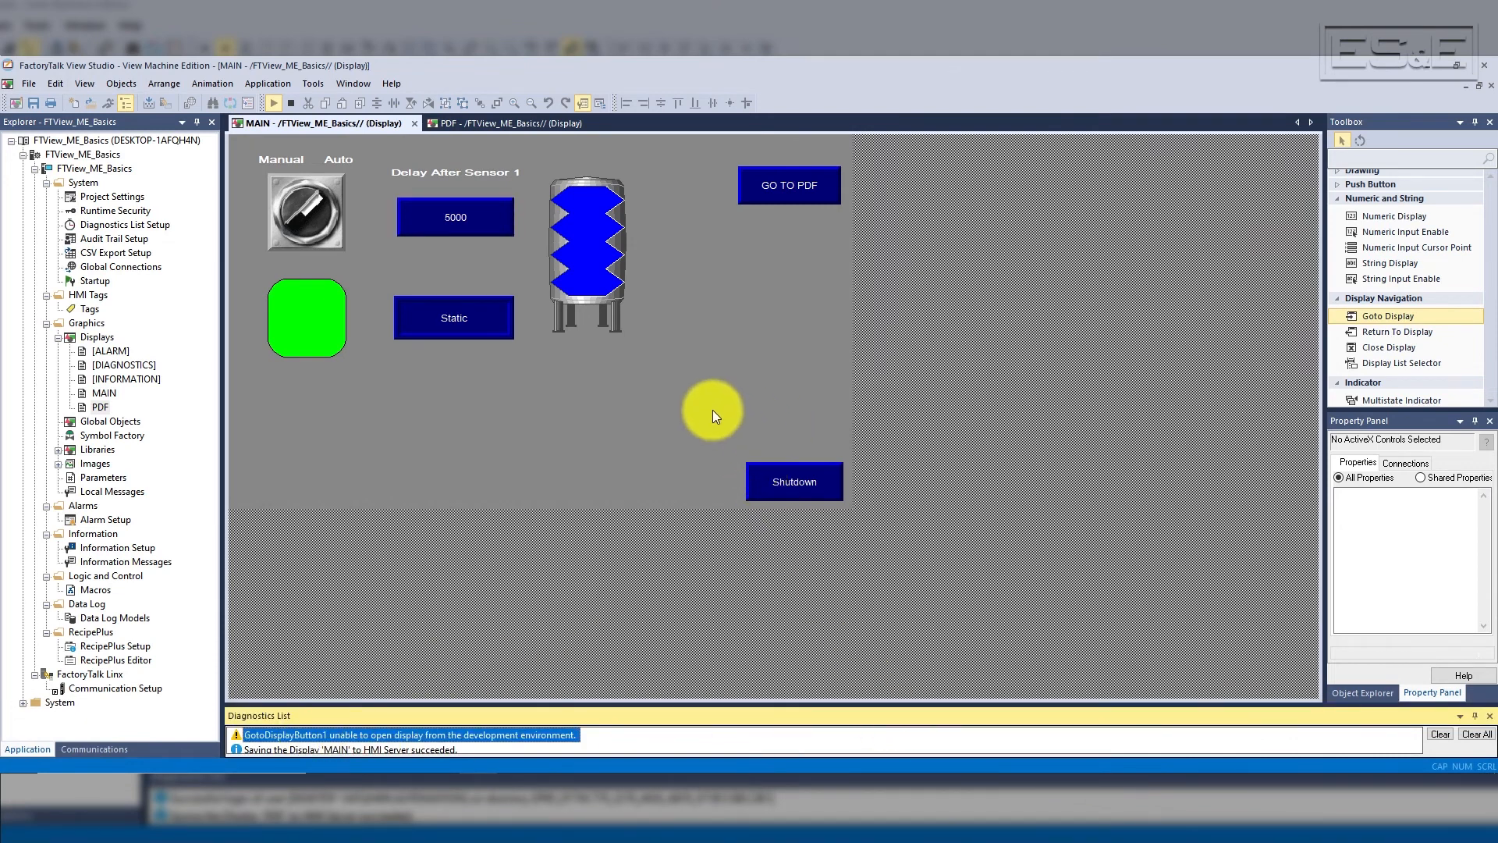
- Stop the MAIN display's test run and switch to the PDF display
click(292, 102)
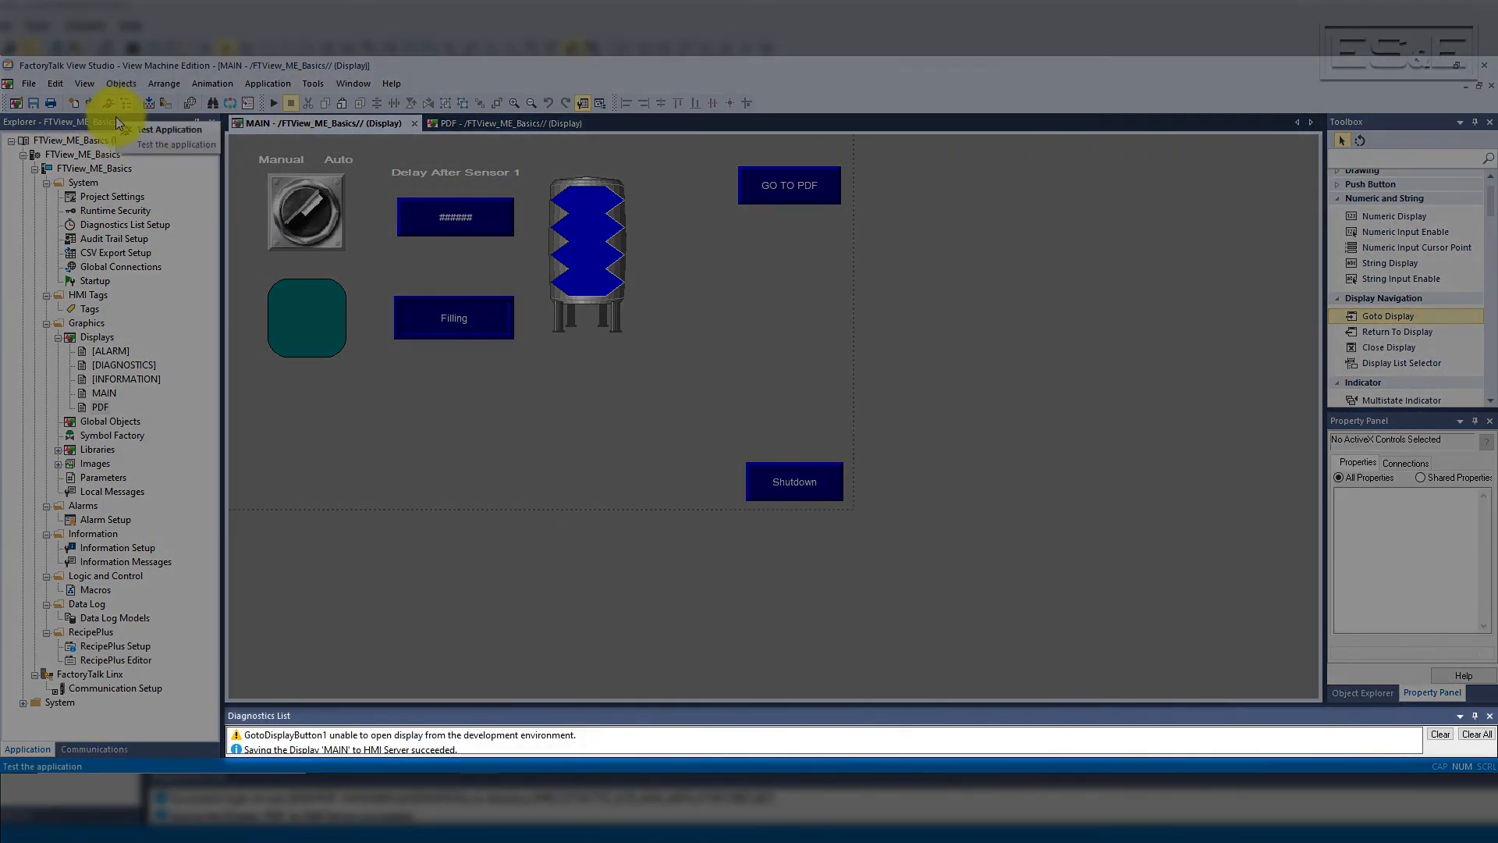
click(492, 124)
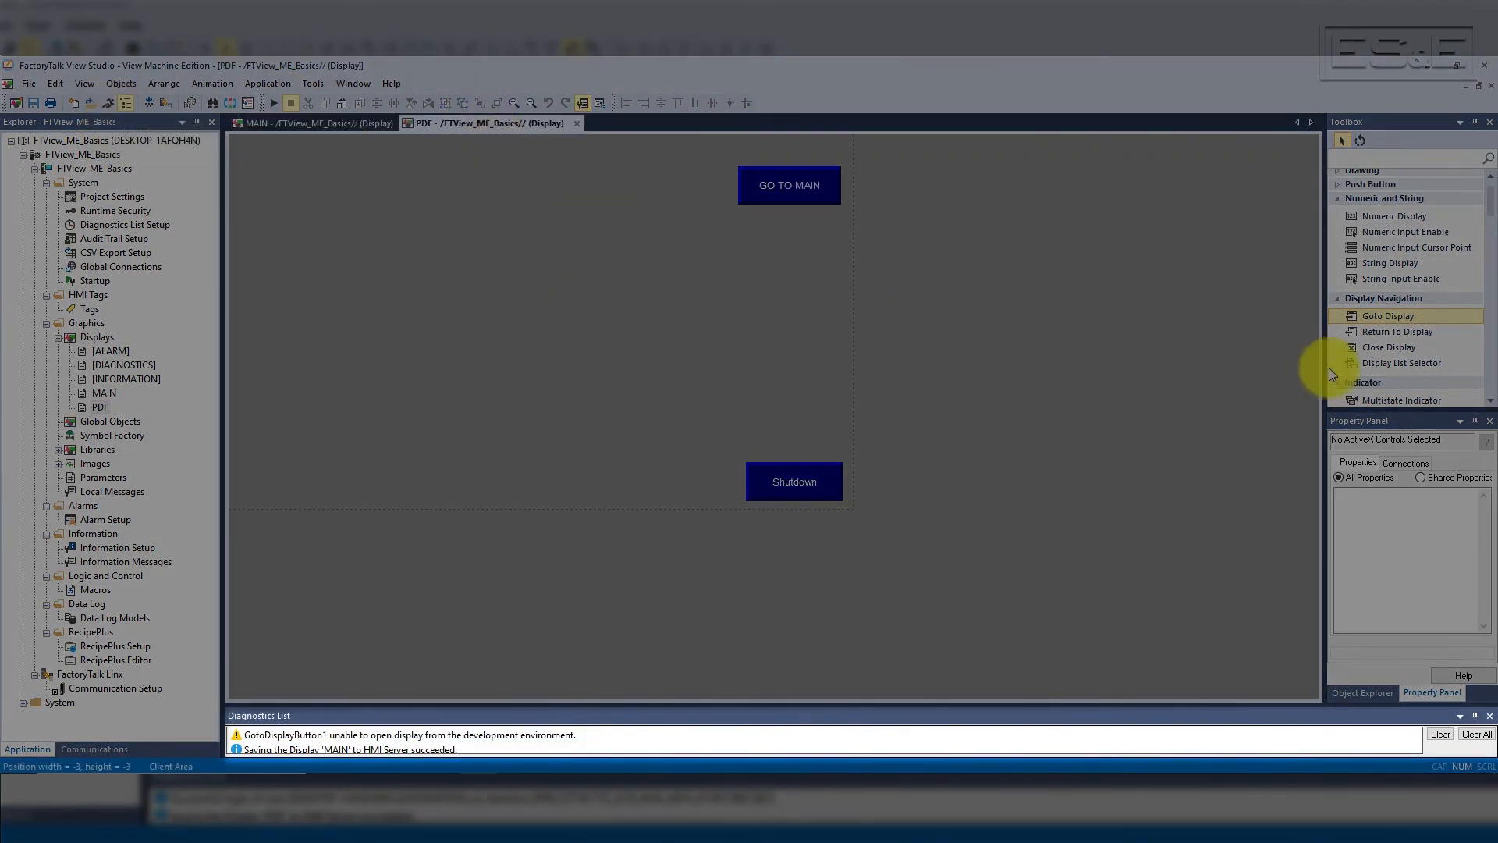
- Collapse the toolbox categories from Numeric and String through User Management
click(1337, 298)
click(1342, 201)
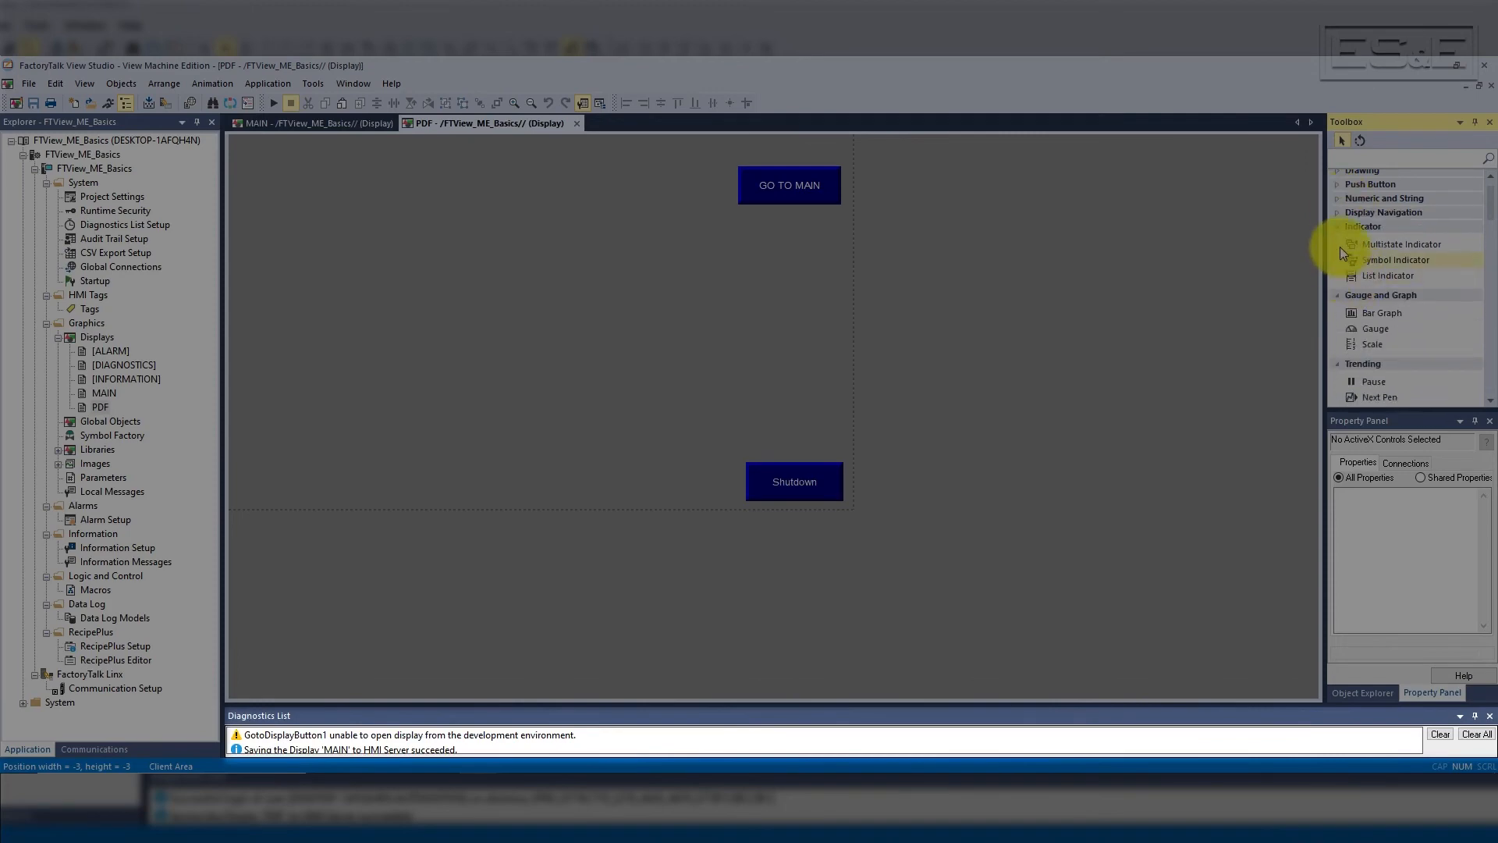
click(1339, 225)
click(1336, 242)
click(1335, 256)
click(1336, 265)
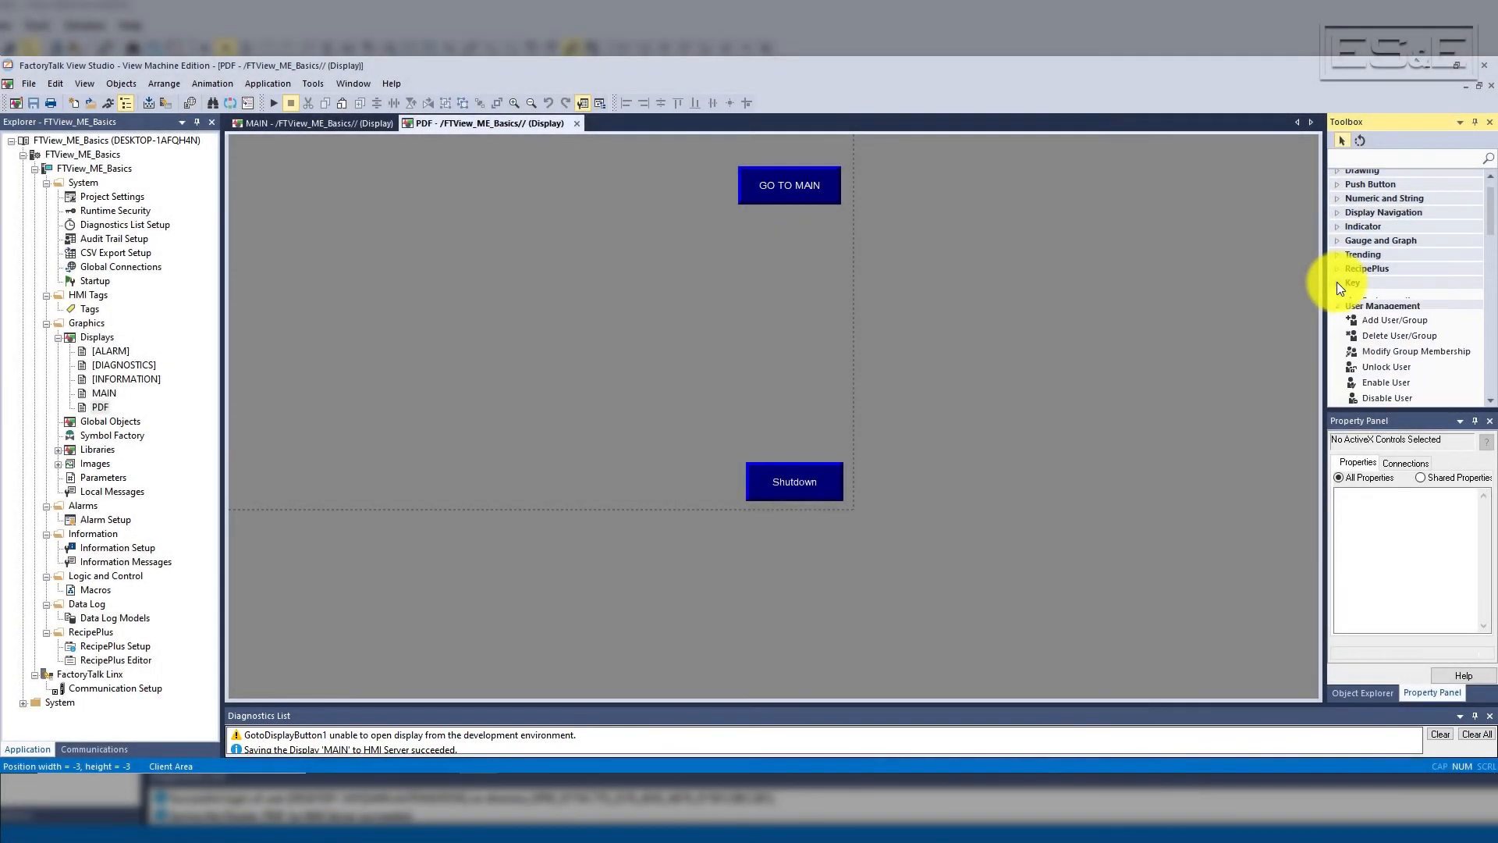
click(1337, 282)
click(1337, 295)
- Insert an ME Program Launcher ActiveX control, about 129 wide and 57 high, just below the GO TO MAIN button on the PDF display
scroll(1405, 364, down, 5)
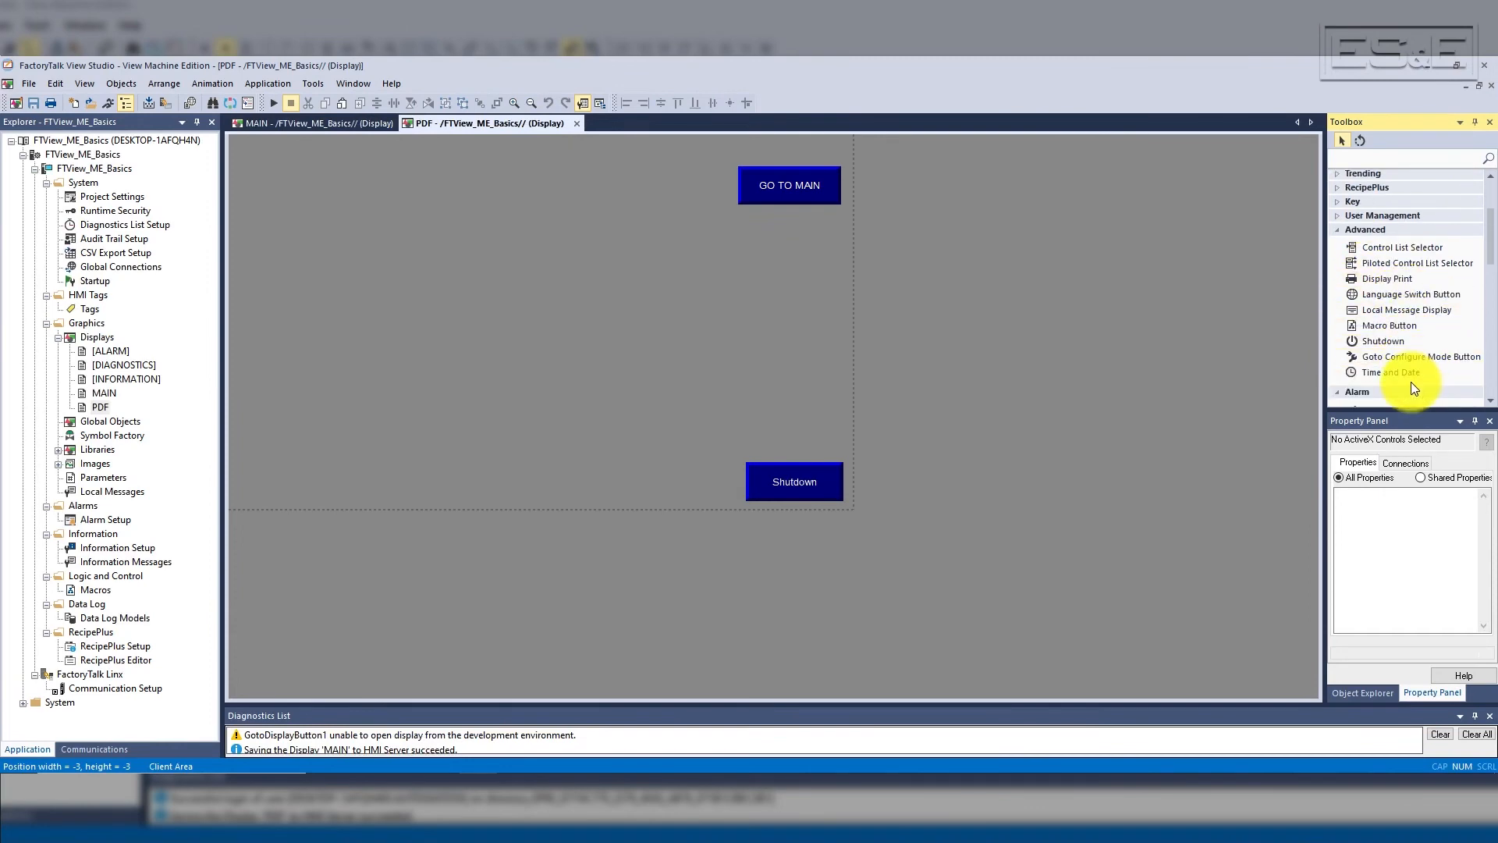
scroll(1414, 362, down, 3)
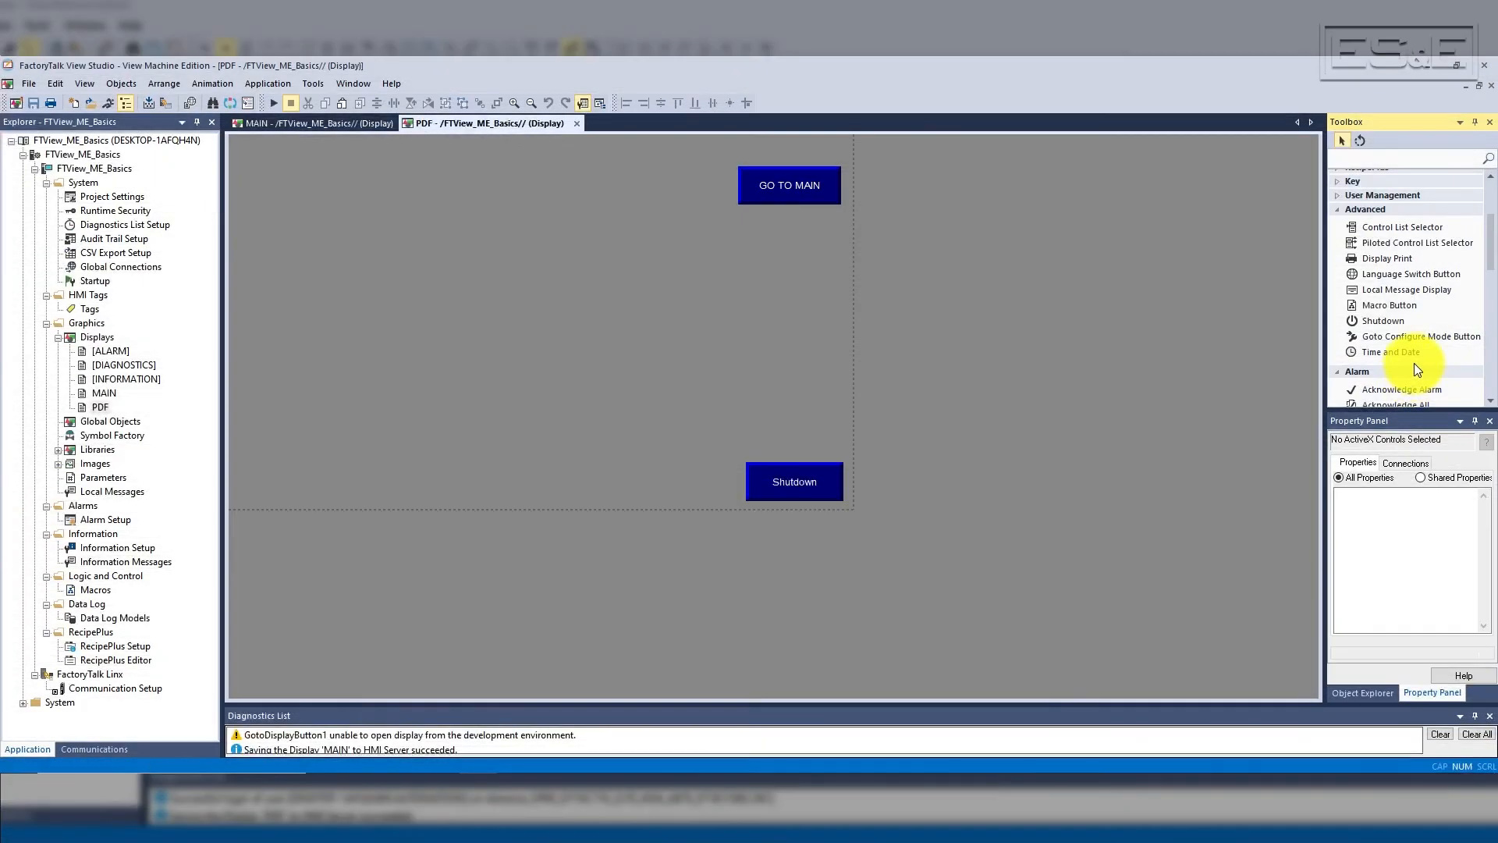
scroll(1414, 362, down, 8)
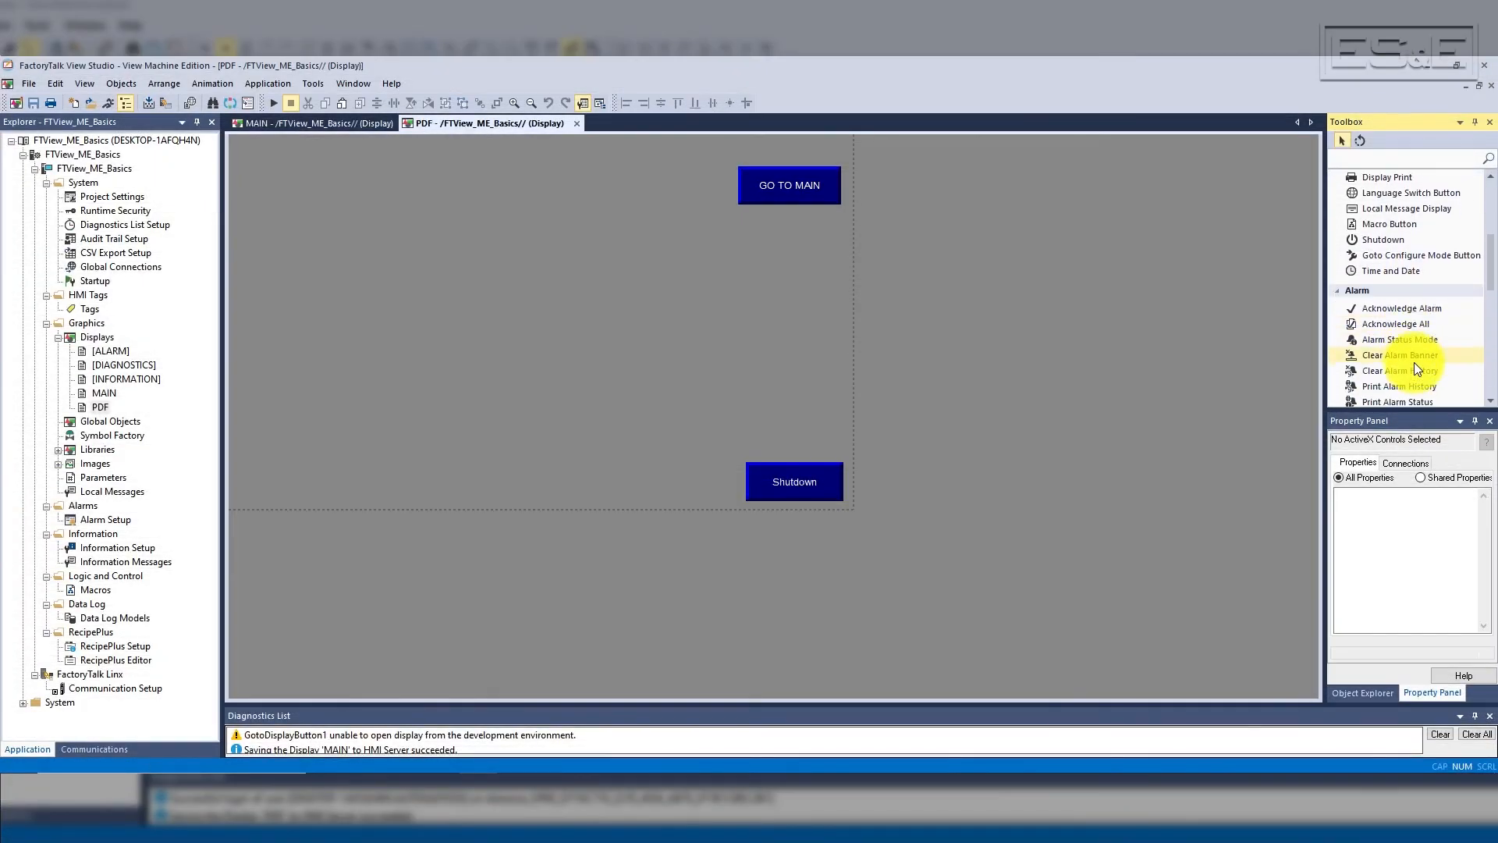
scroll(1414, 362, down, 5)
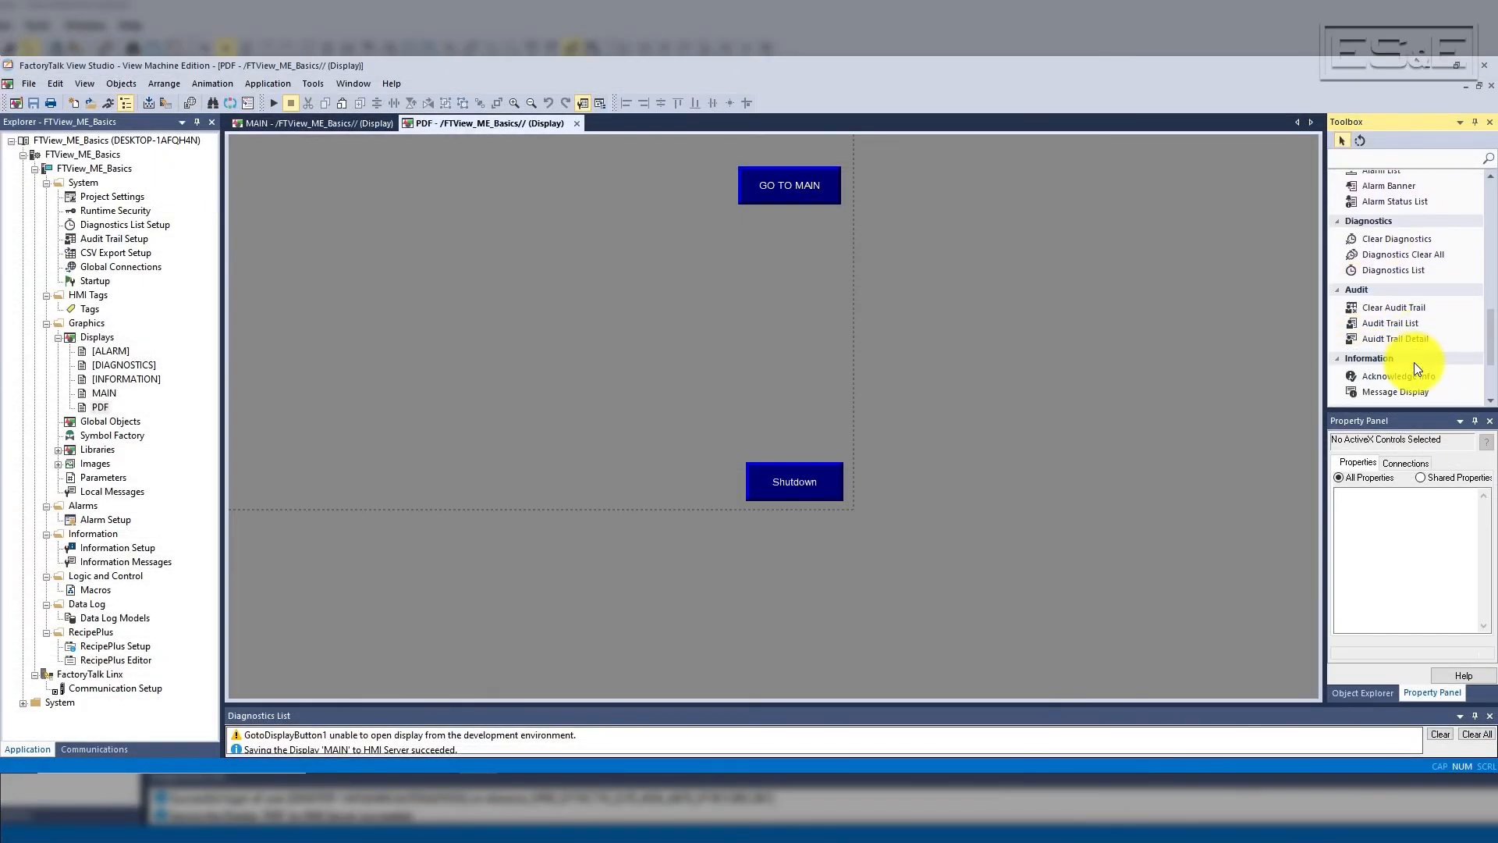
click(1400, 317)
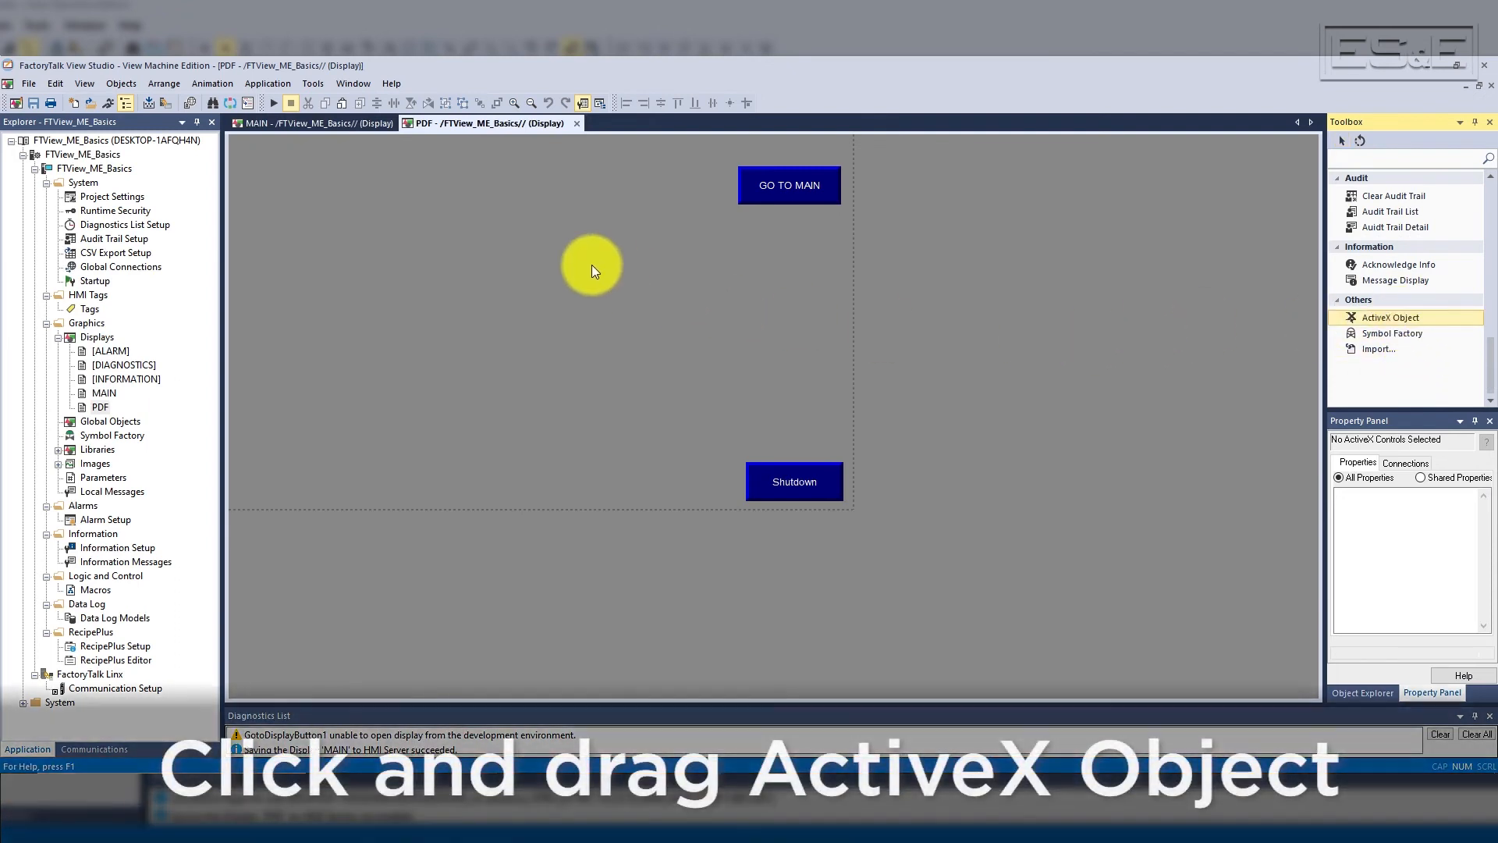
drag(739, 215, 840, 259)
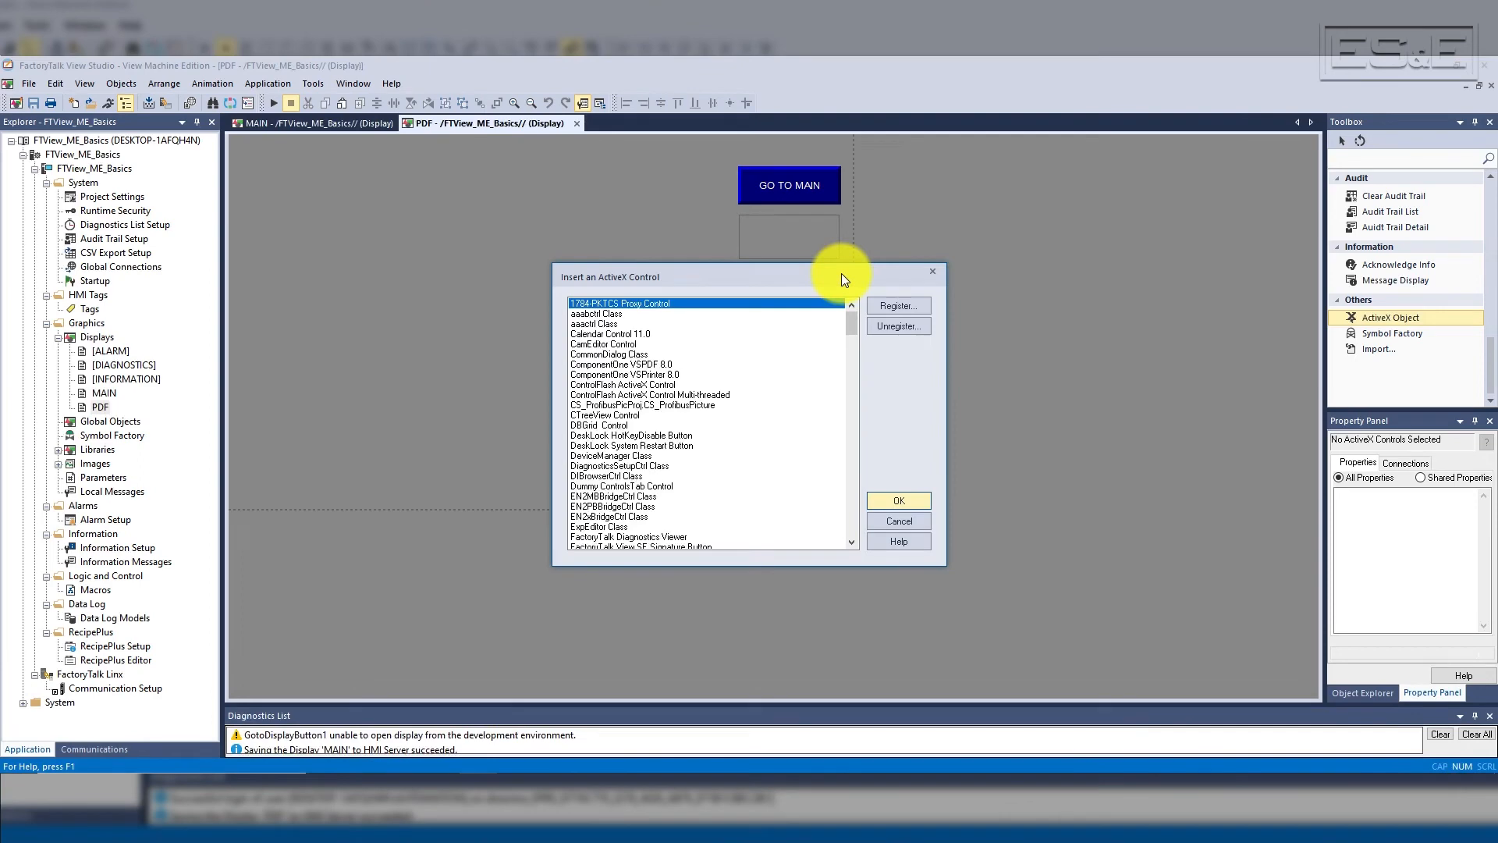
scroll(762, 457, down, 6)
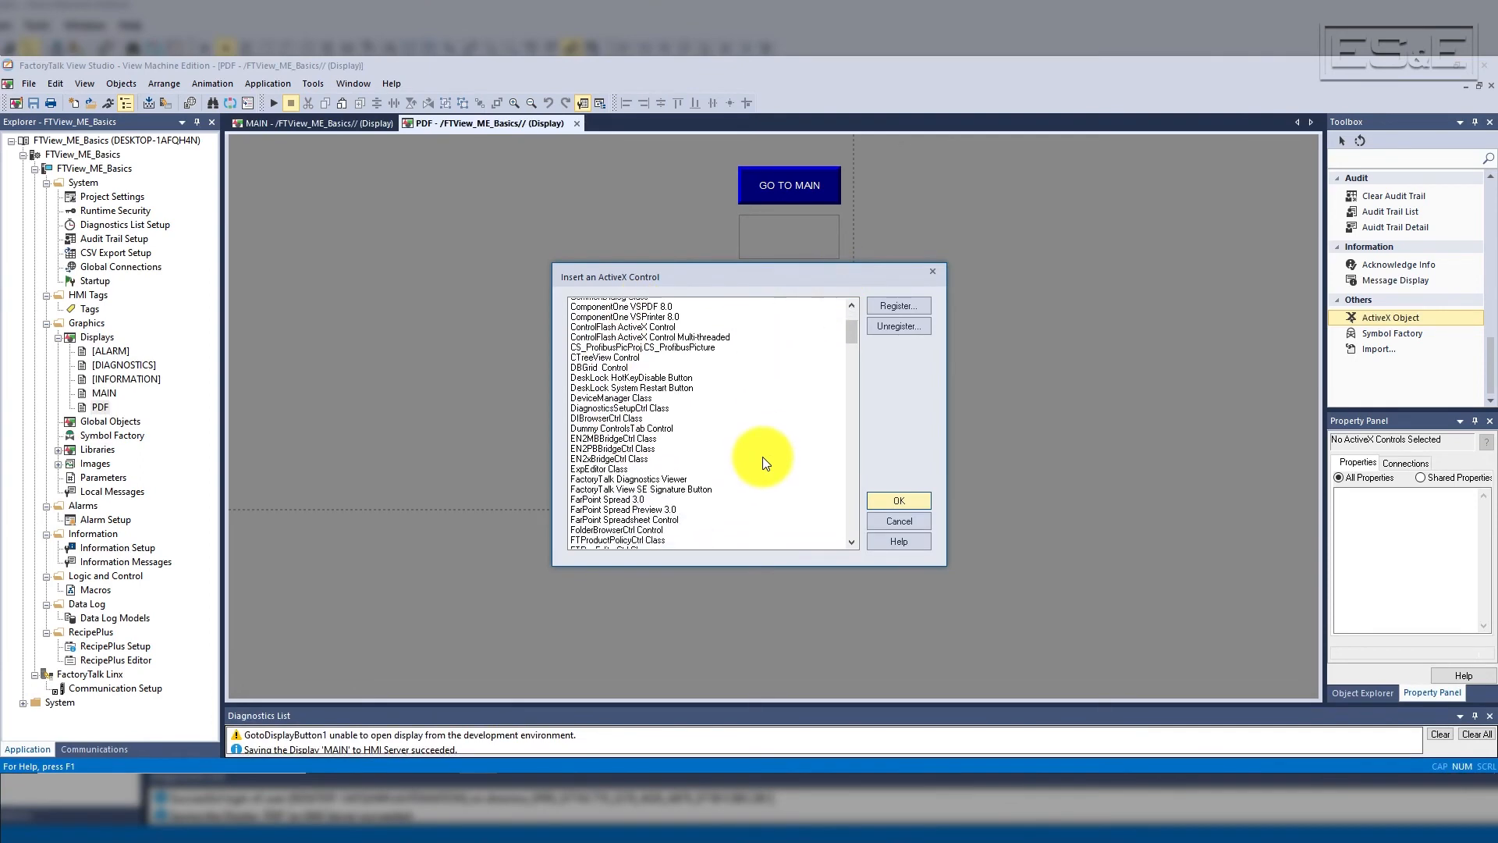
scroll(762, 456, down, 20)
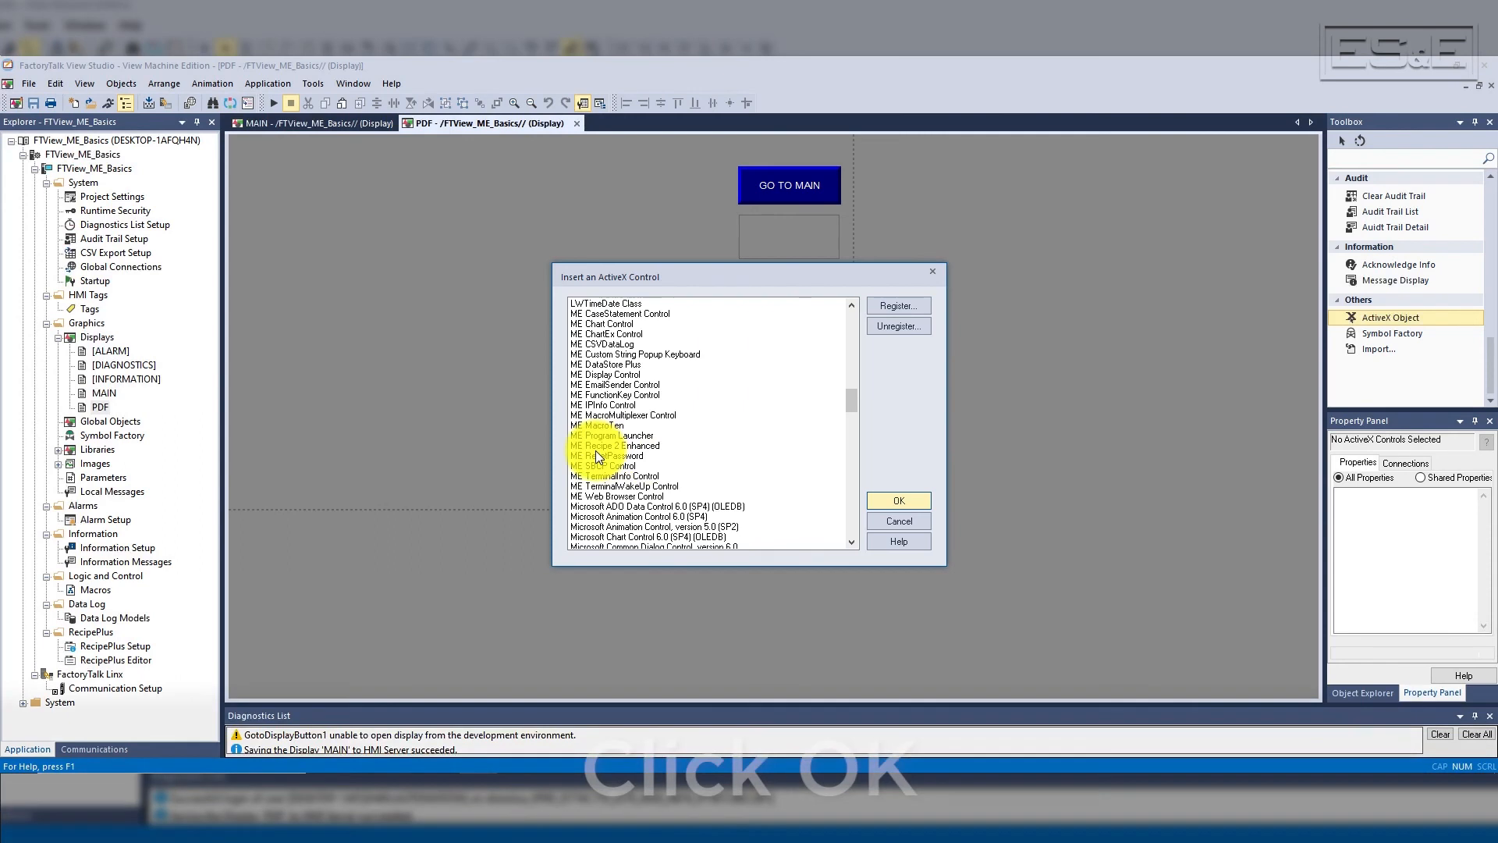
click(621, 435)
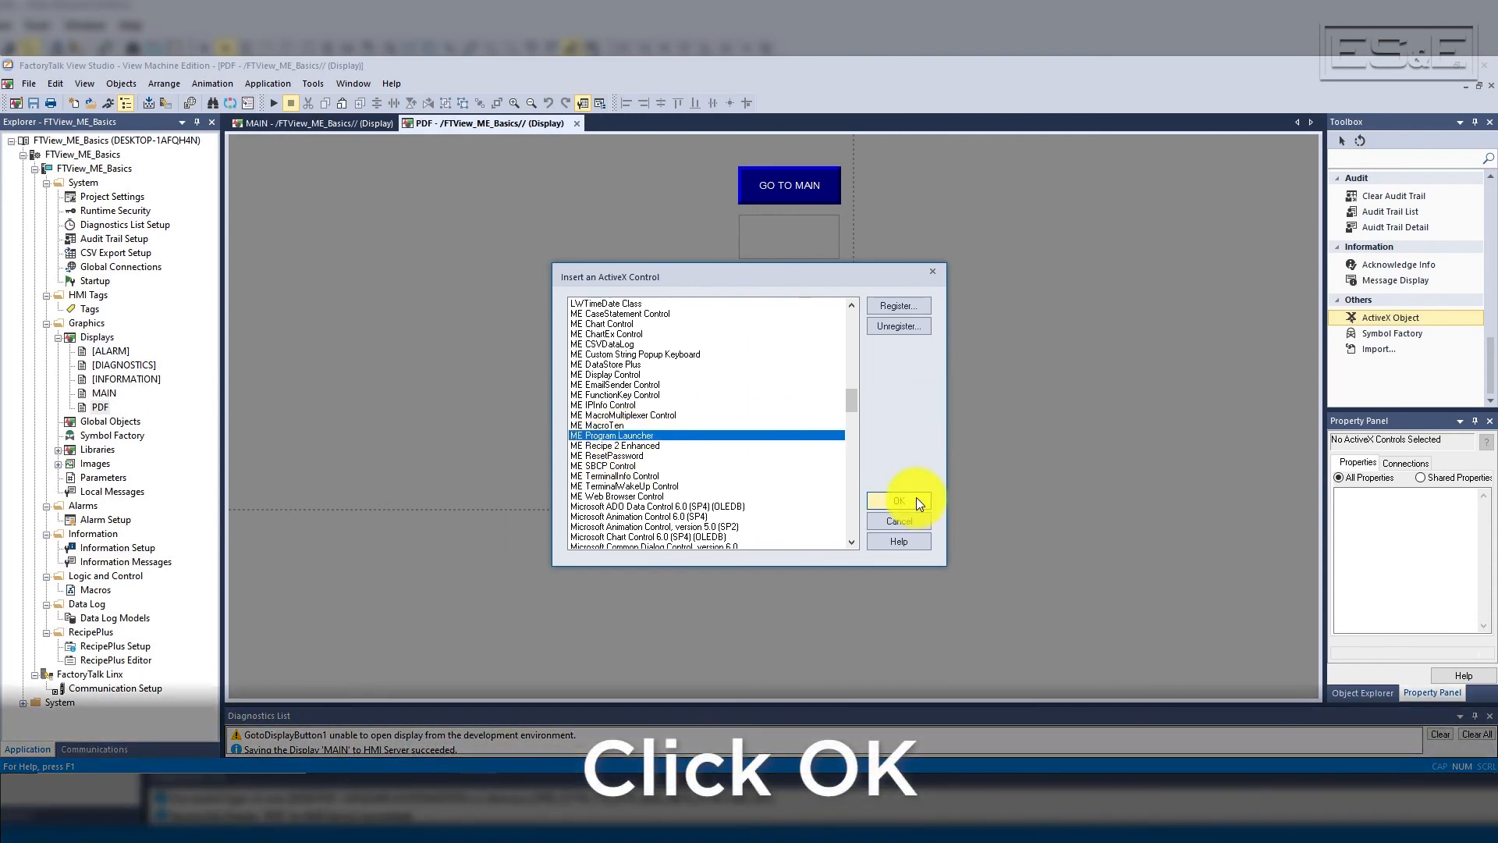
click(916, 498)
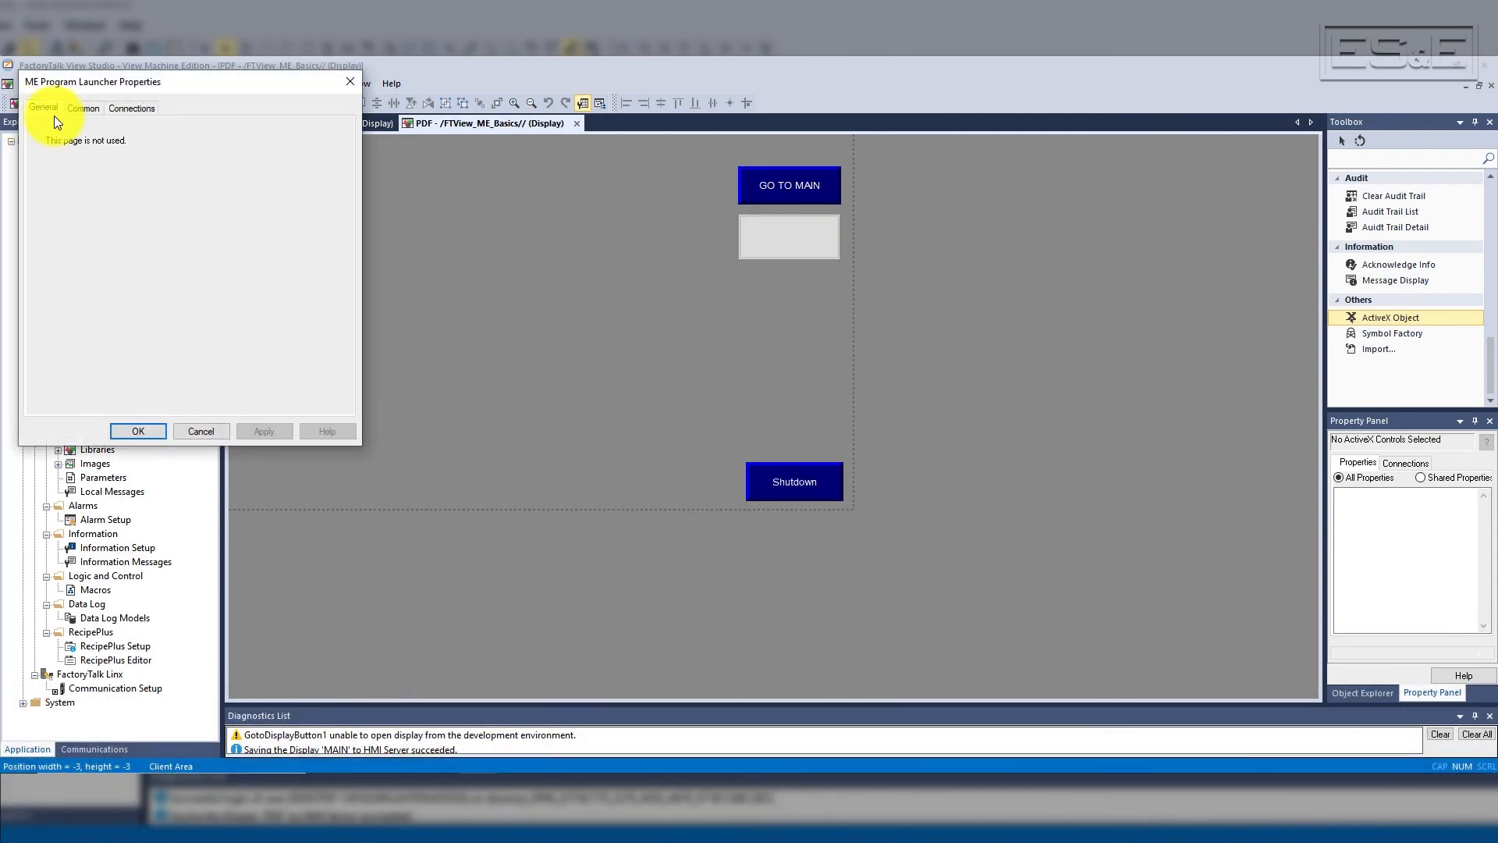
- Connect the launcher's ProgramLocation to the Google Chrome path and ProgramParameter to "C:/Users/Automation/Desktop/2020Schedule.pdf", checking the expression syntax
click(82, 108)
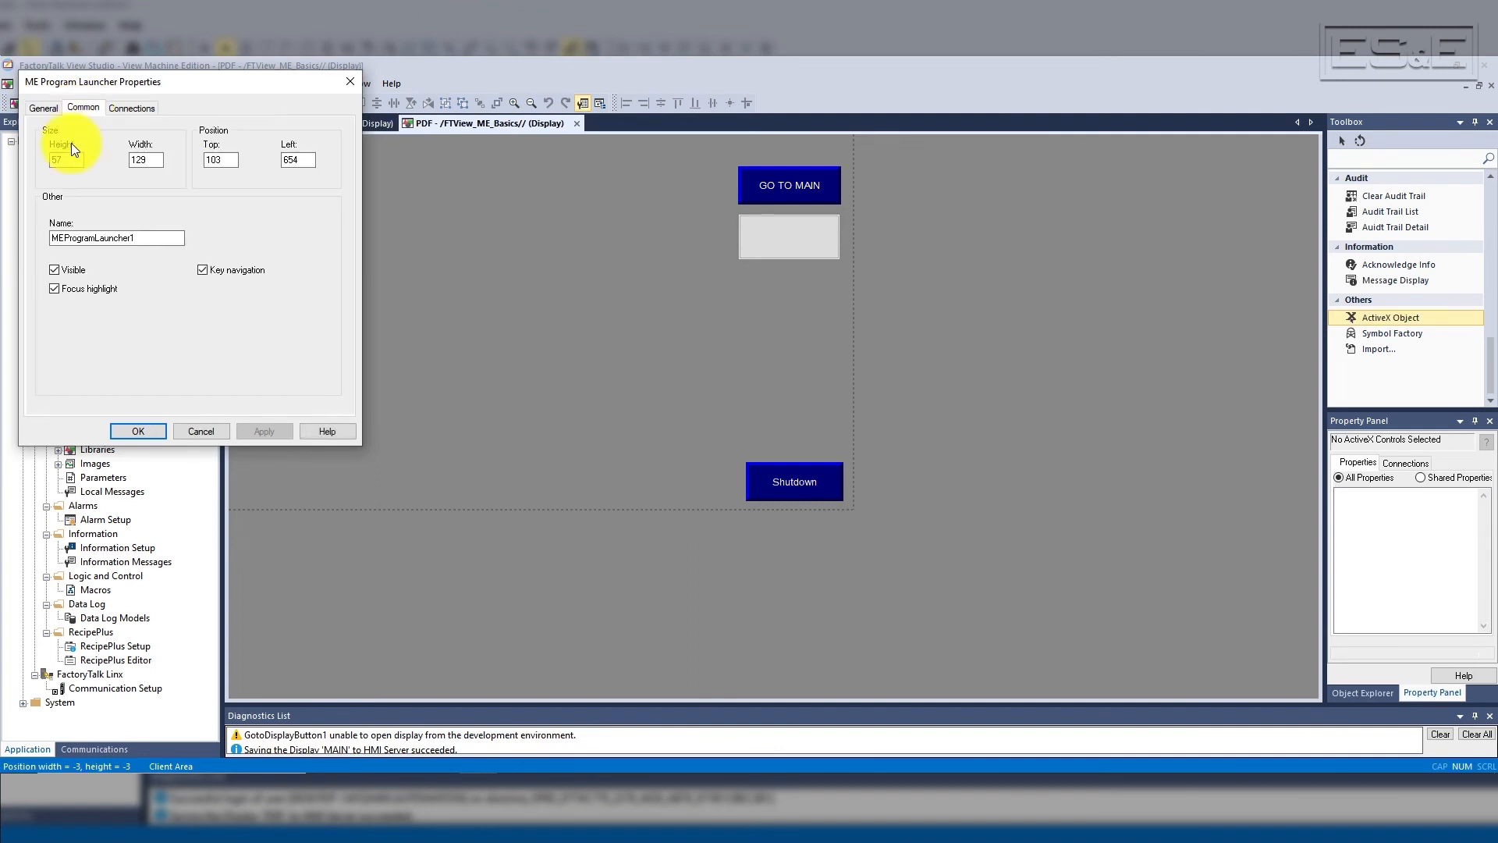
click(133, 107)
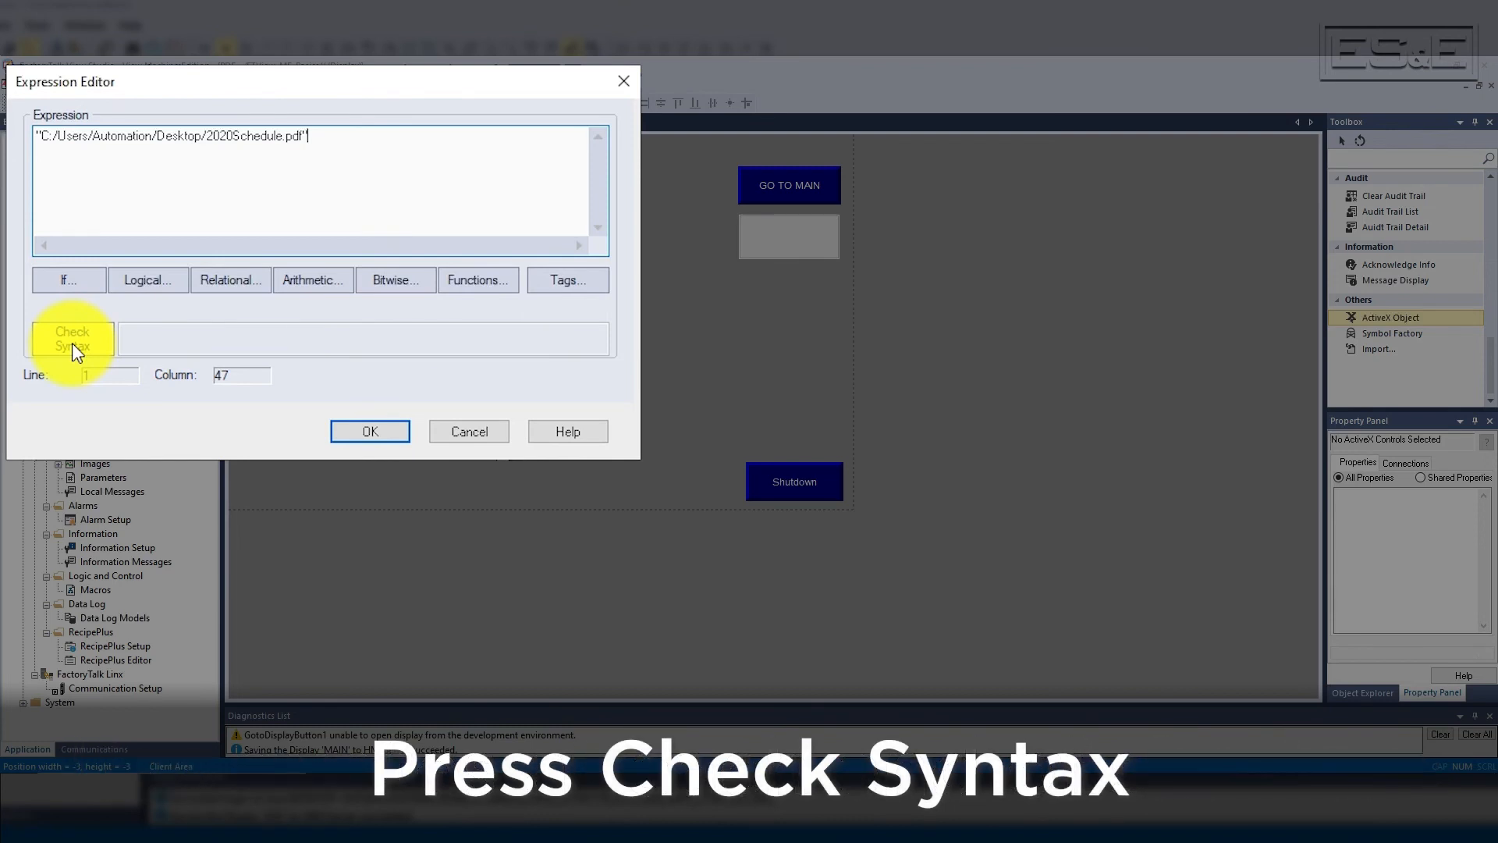
click(72, 343)
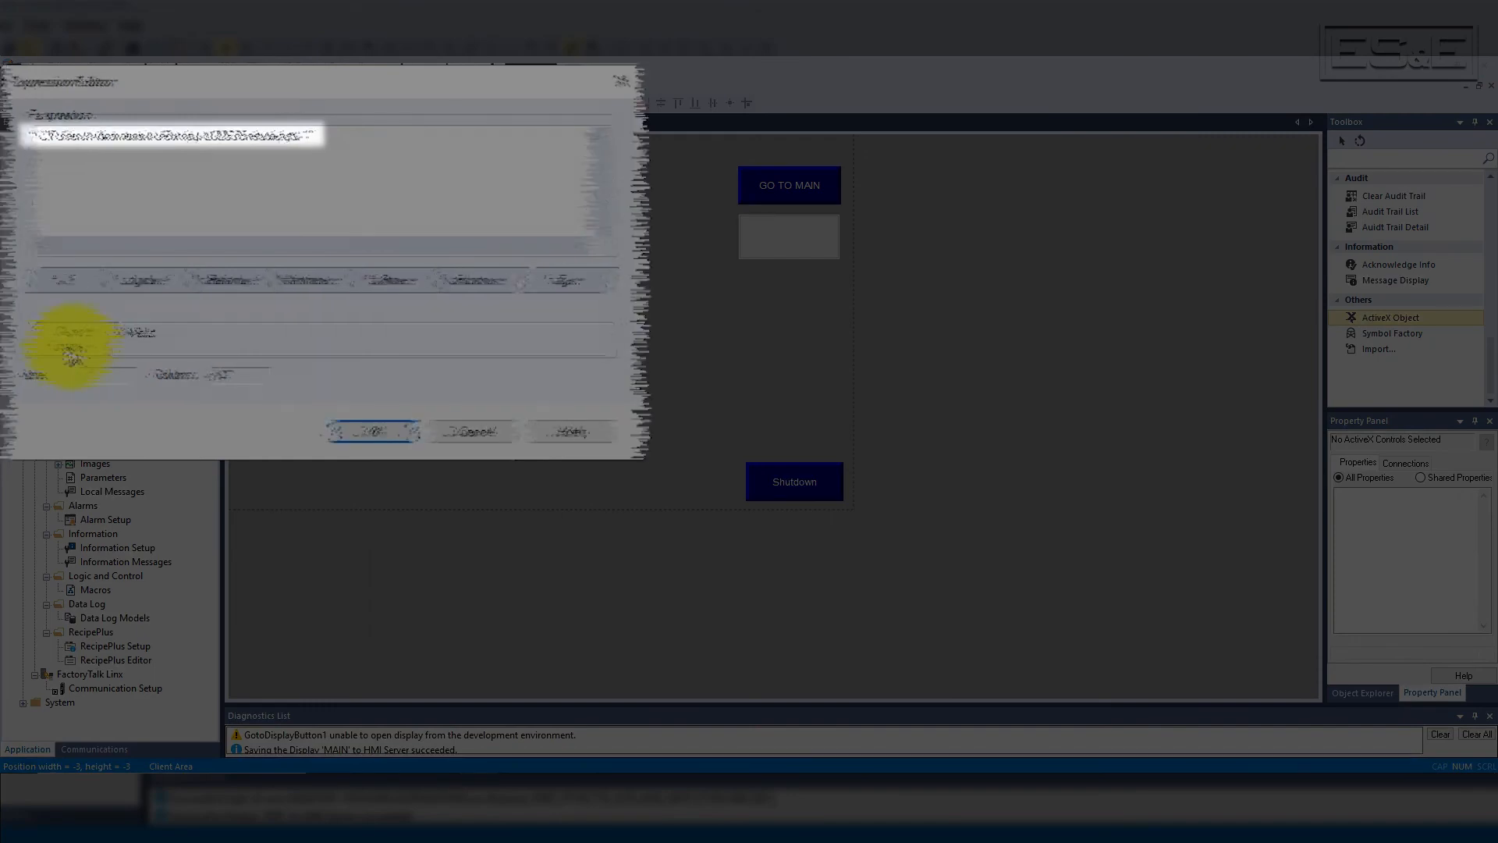
click(387, 574)
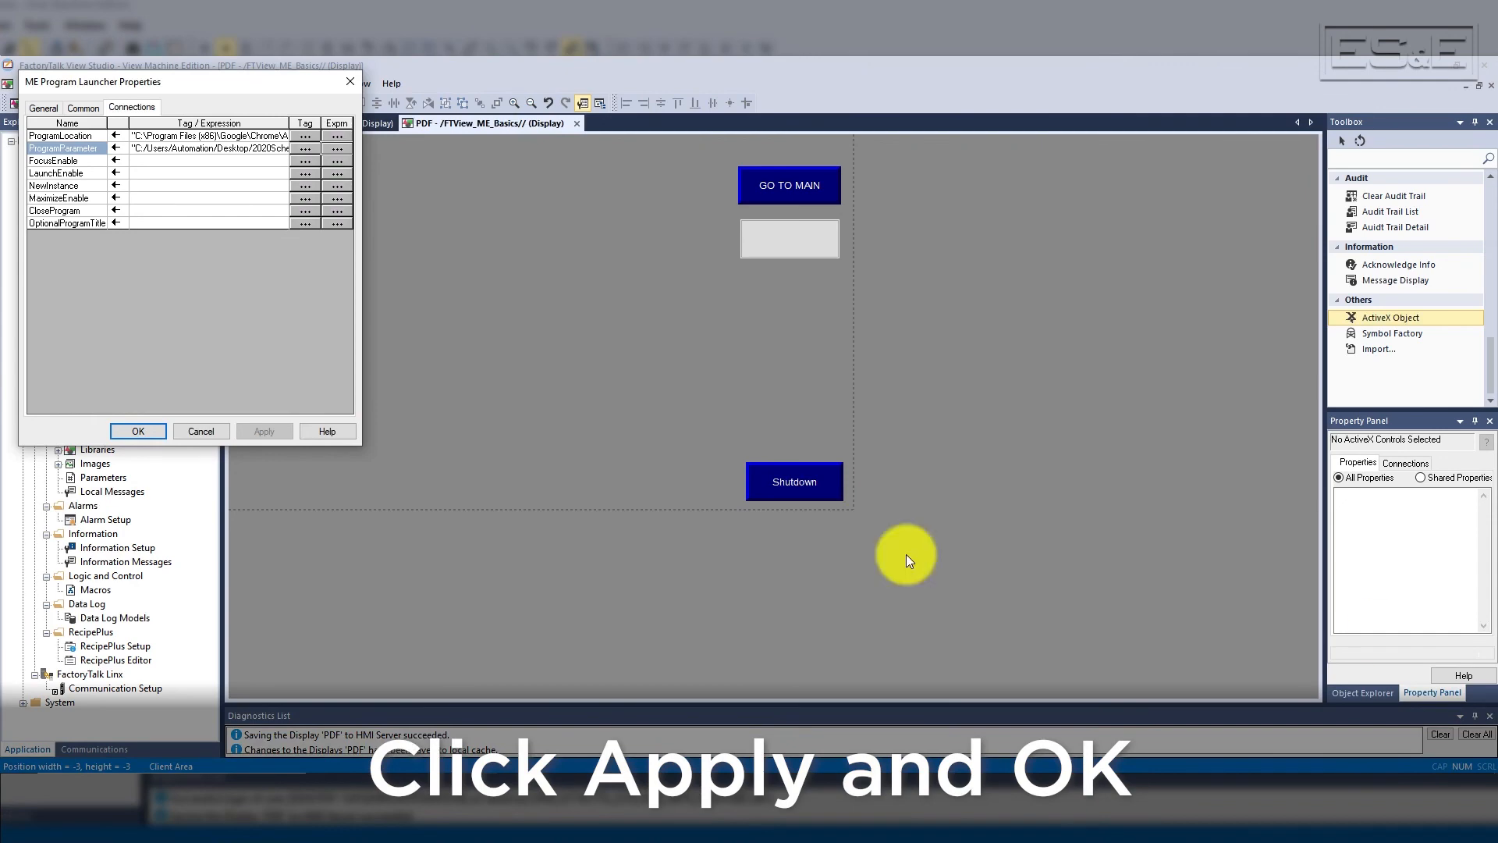
click(151, 433)
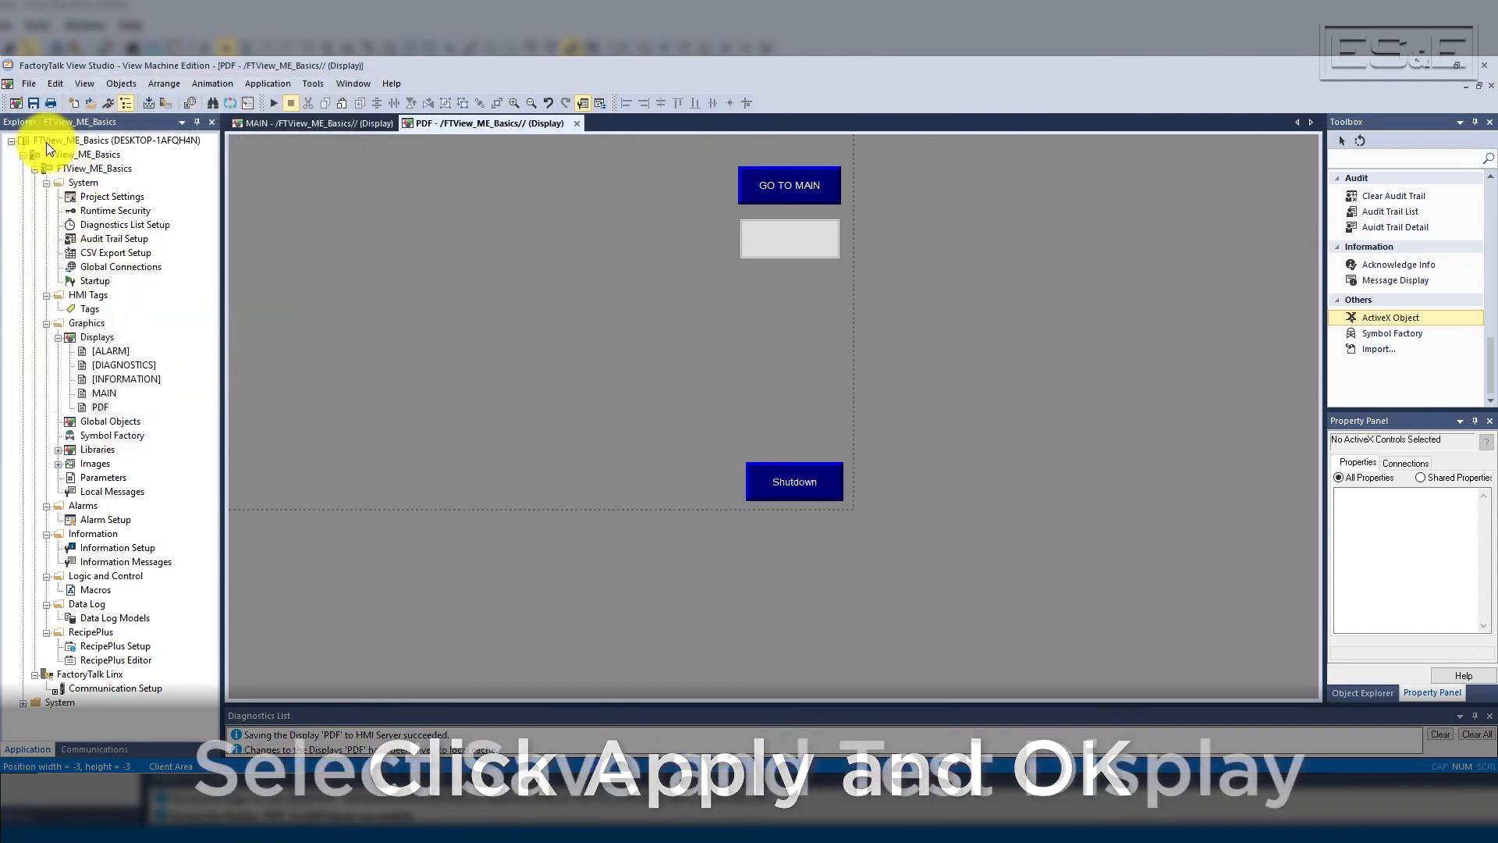
- Test-run the PDF display, open the schedule PDF with the launcher button and close the browser window
click(273, 102)
click(821, 239)
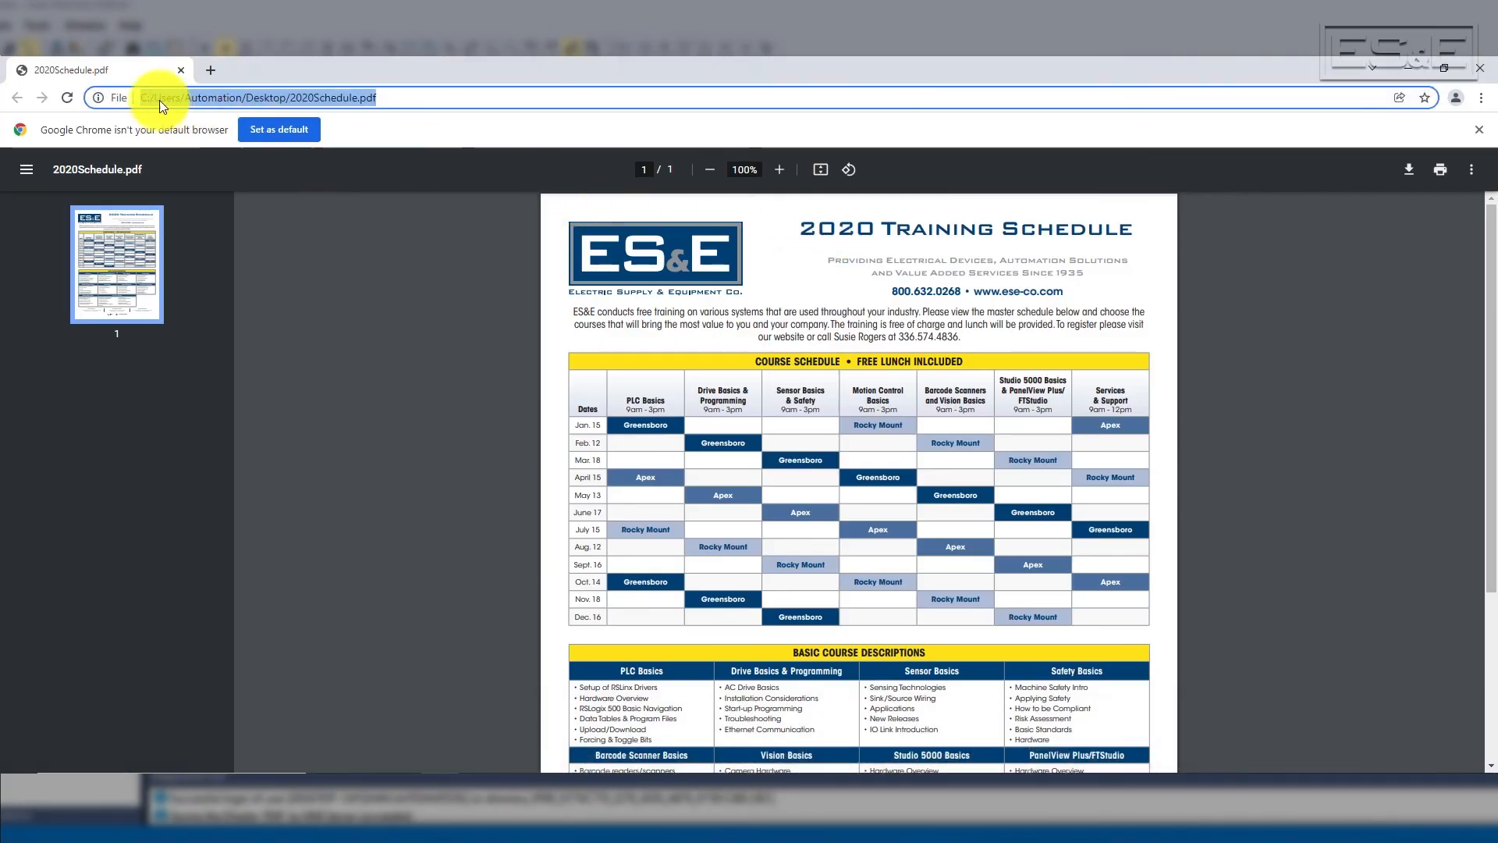
click(1480, 68)
- Test the whole application by going to the PDF display and opening the schedule PDF, and shut down the runtime after closing the browser
click(110, 100)
click(683, 458)
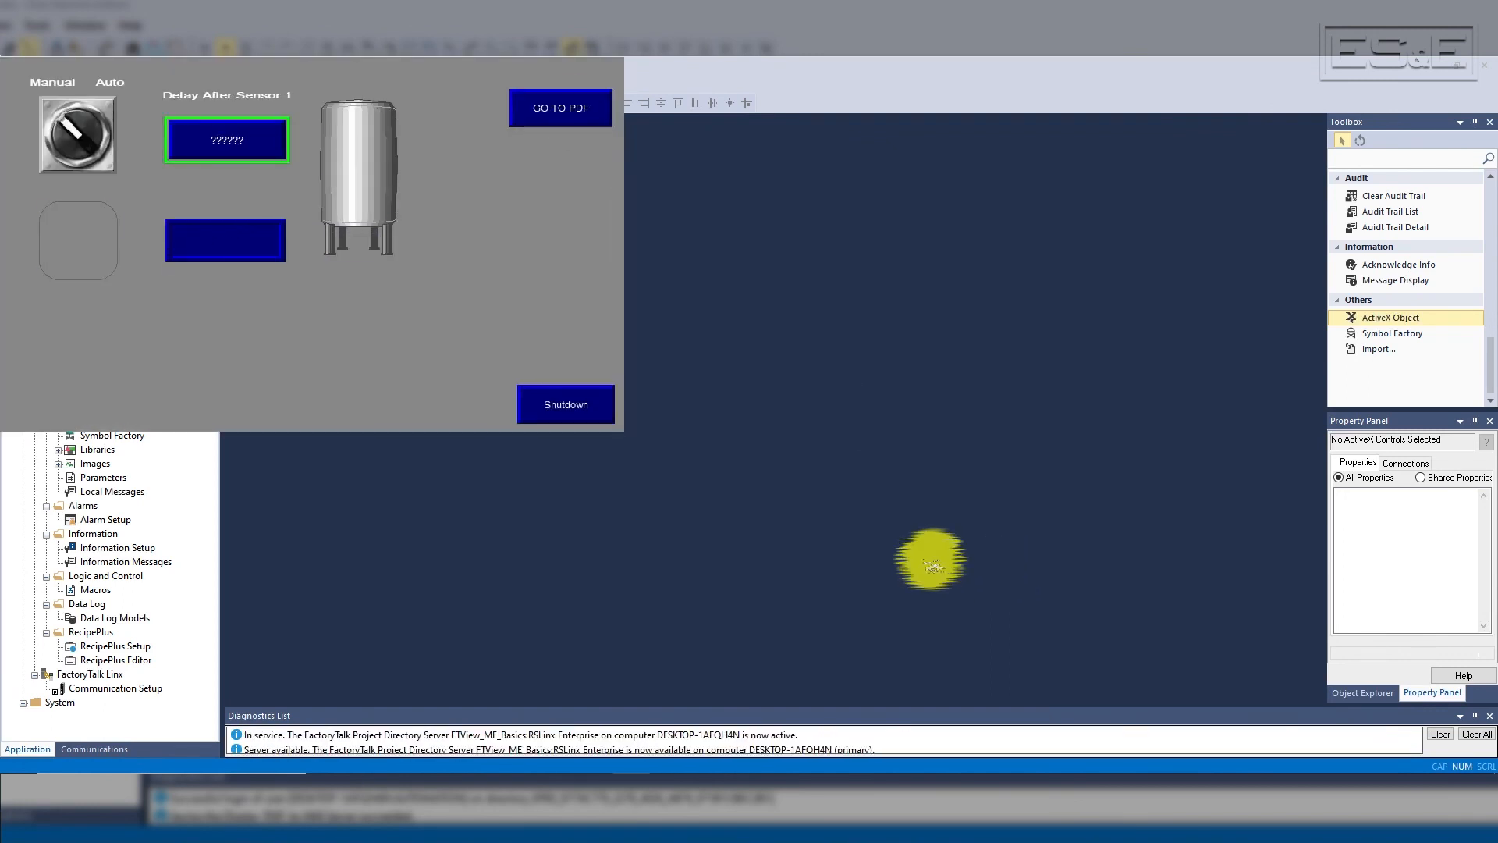
click(542, 117)
click(576, 161)
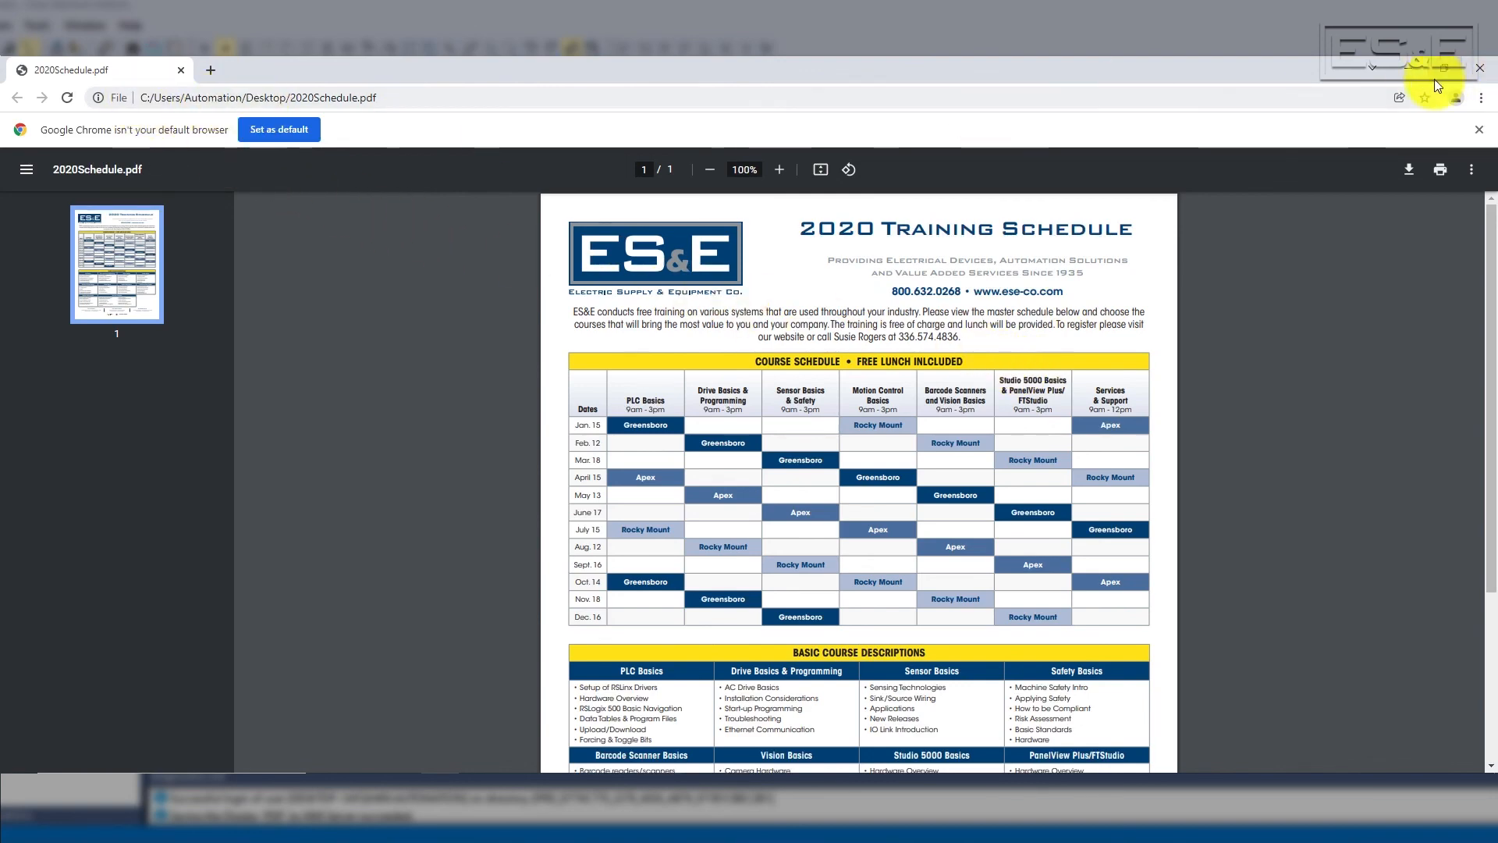
click(1479, 69)
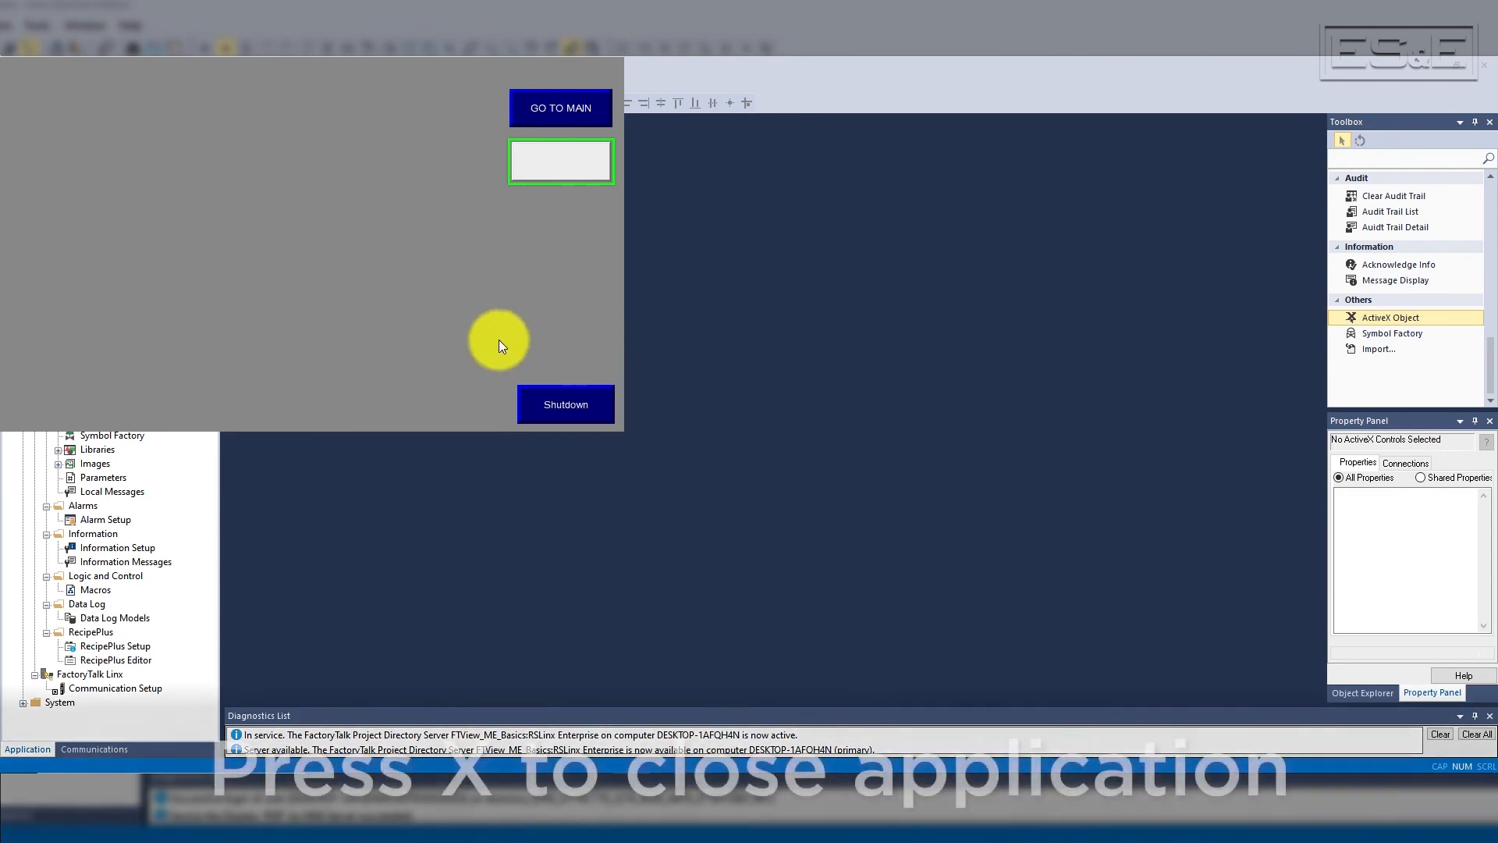
key(x)
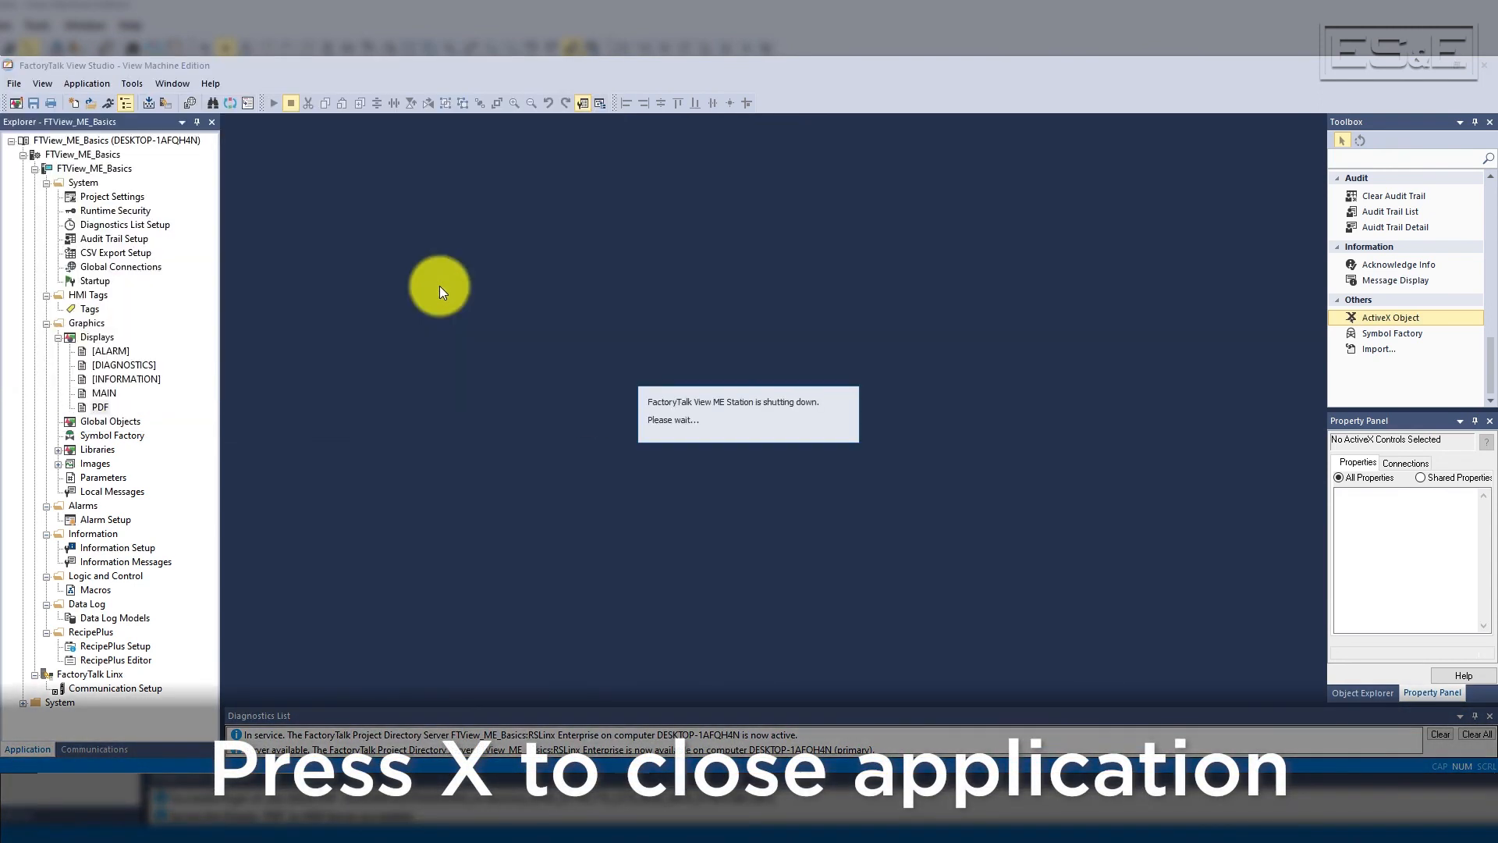